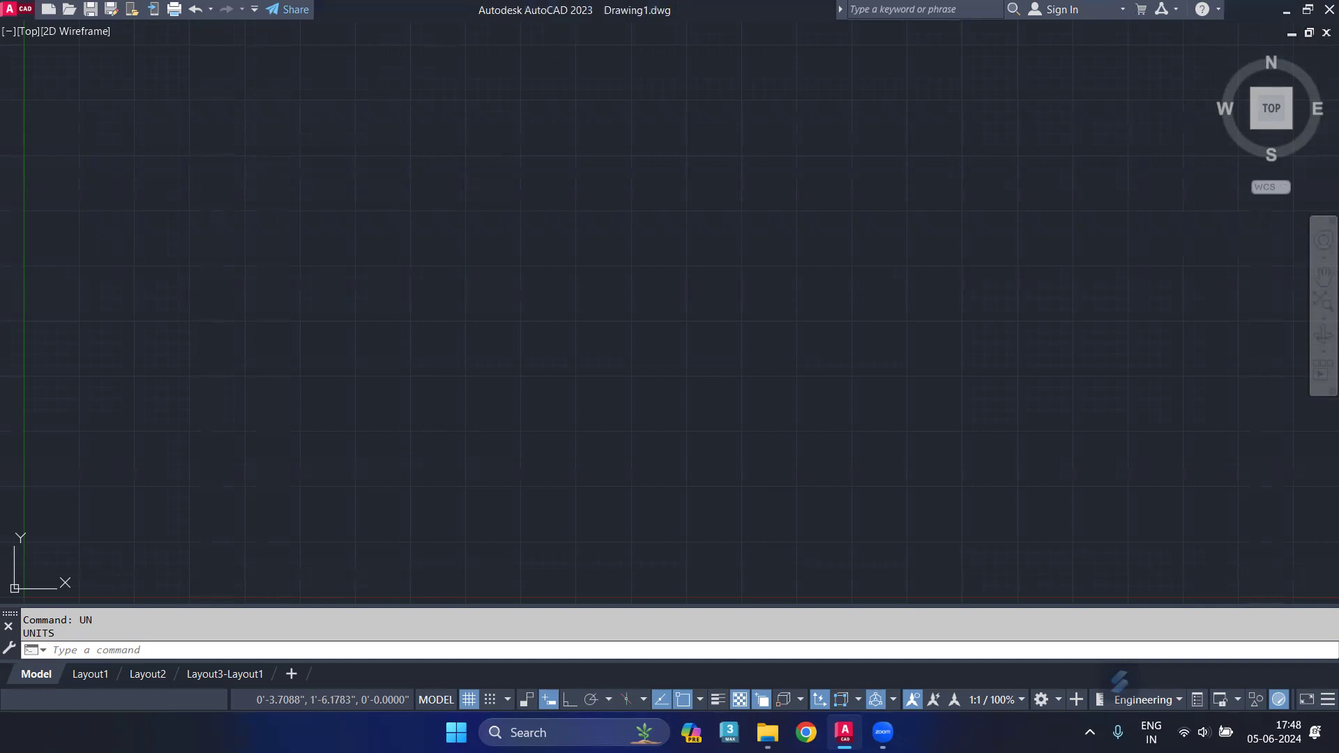
- Zoom to show the whole drawing, then bring up Drafting Settings with DS
type("z")
key("Return")
type("a")
key("Return")
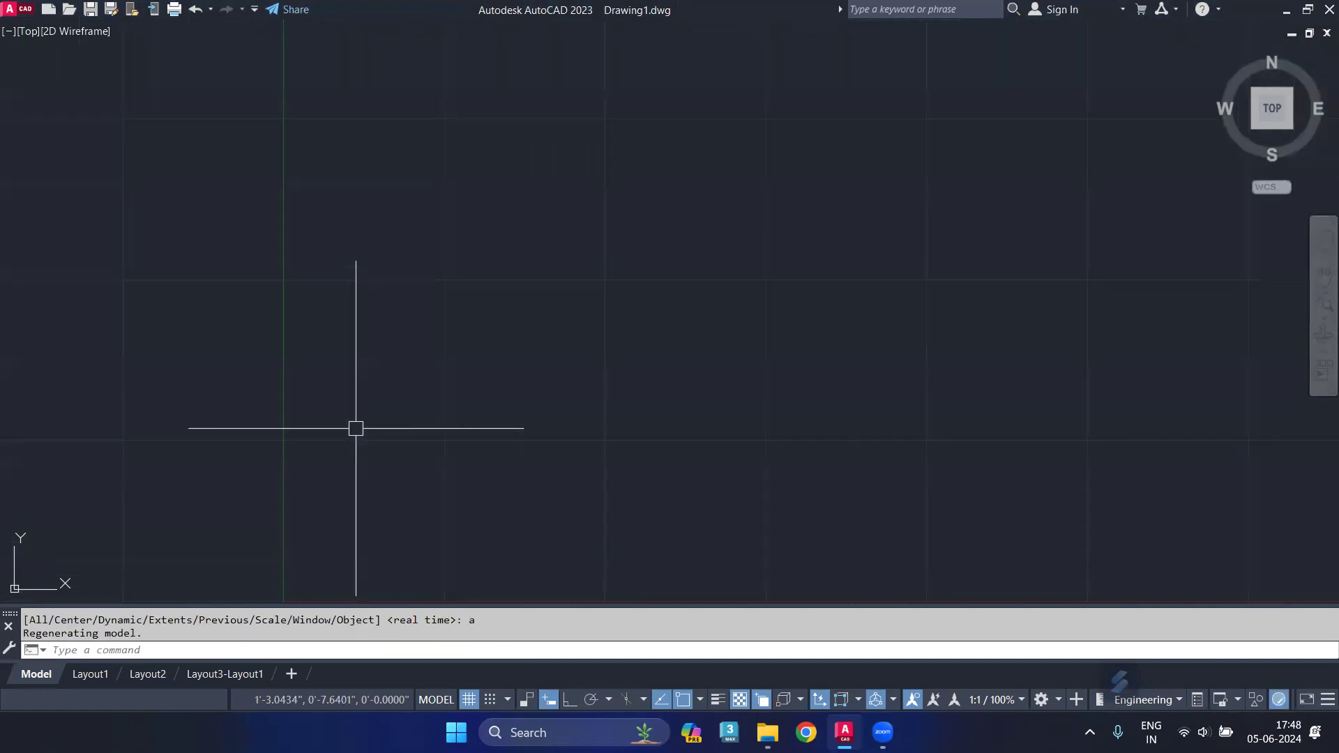
type("DS")
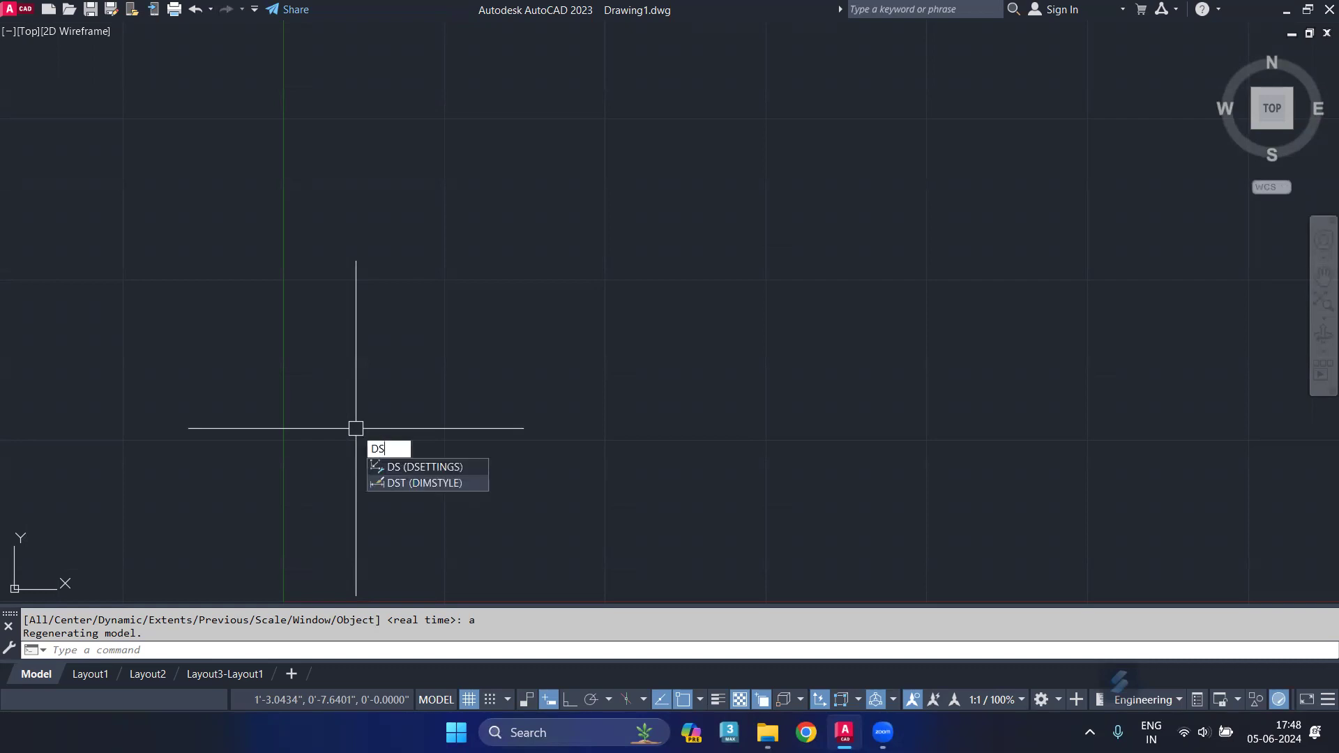
key("Return")
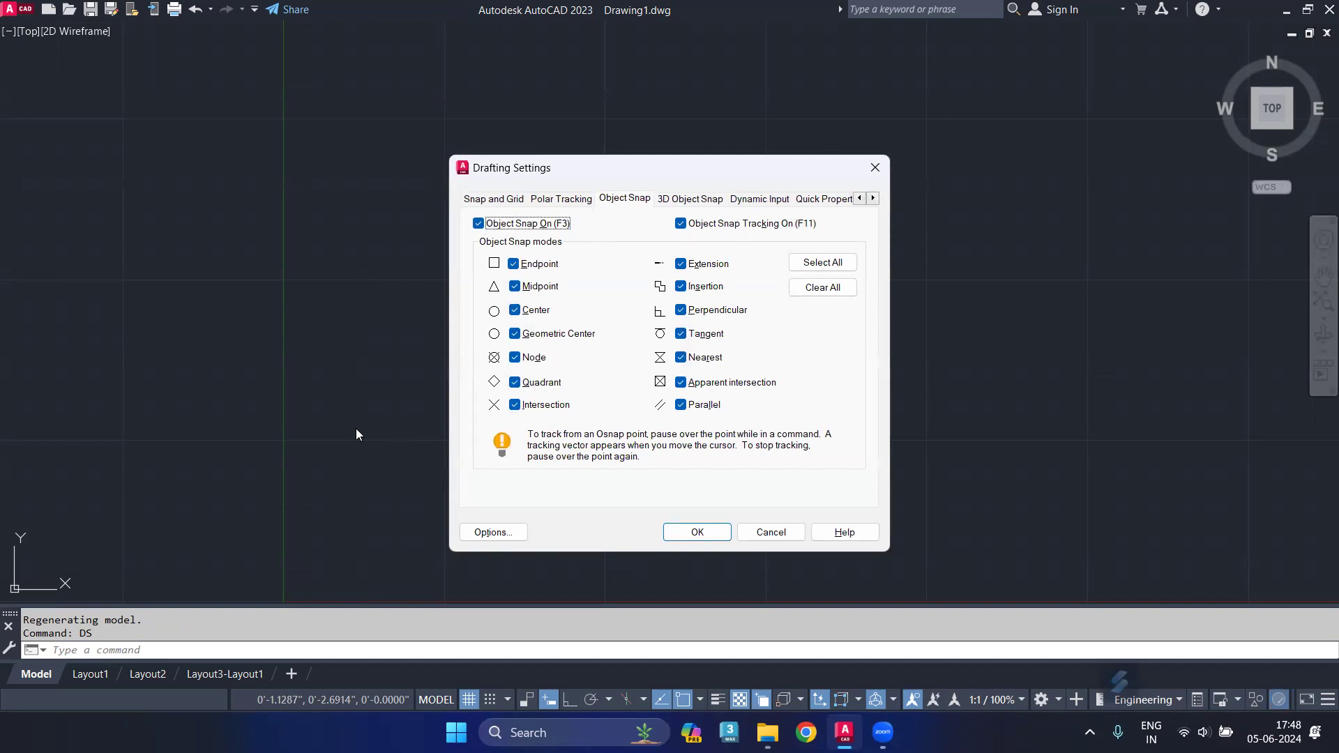
- Turn on Isometric snap in the Snap and Grid settings and apply it
left_click(499, 201)
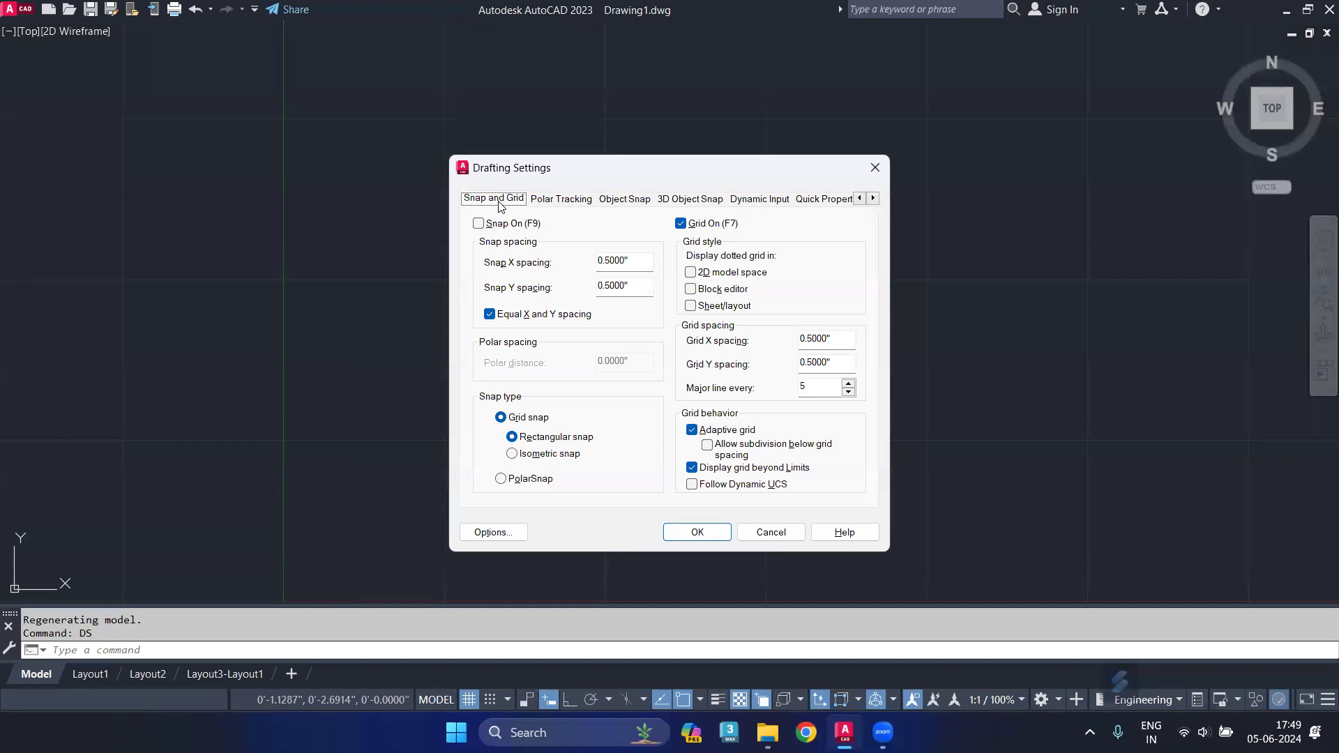
left_click(507, 532)
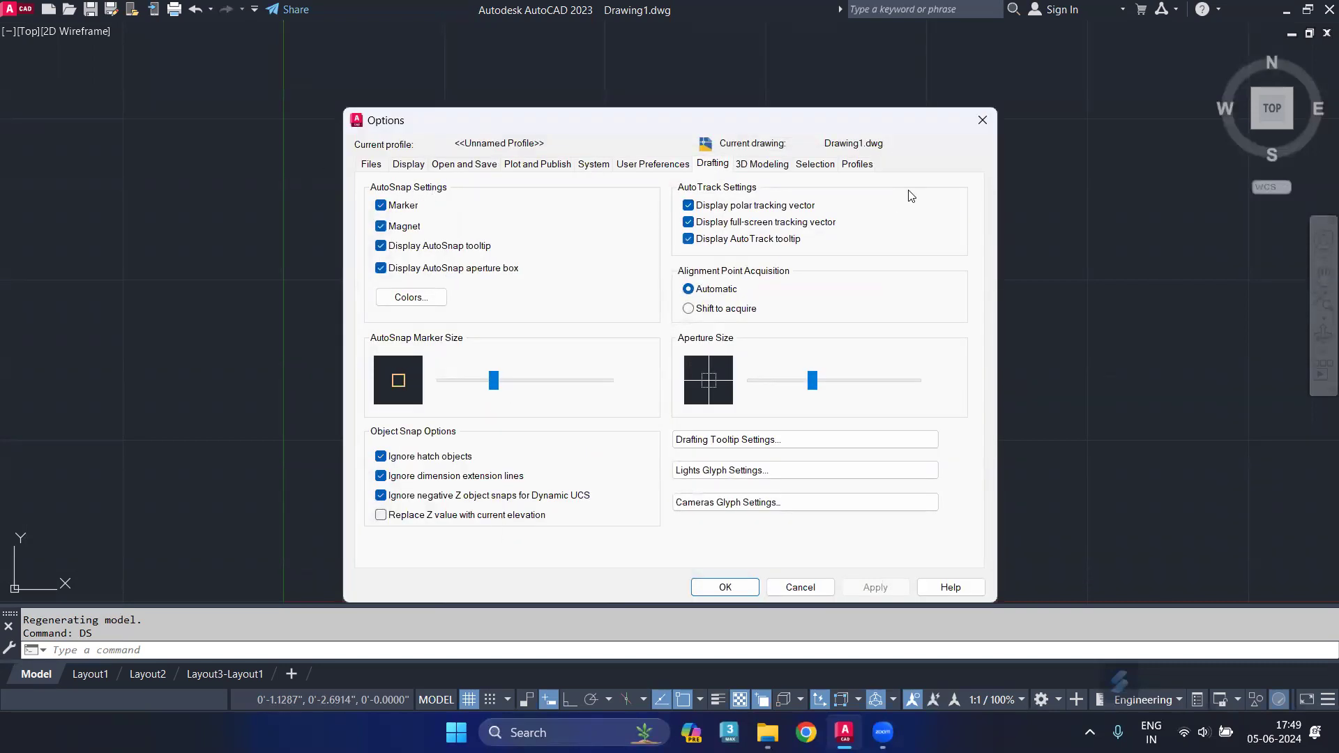
left_click(982, 120)
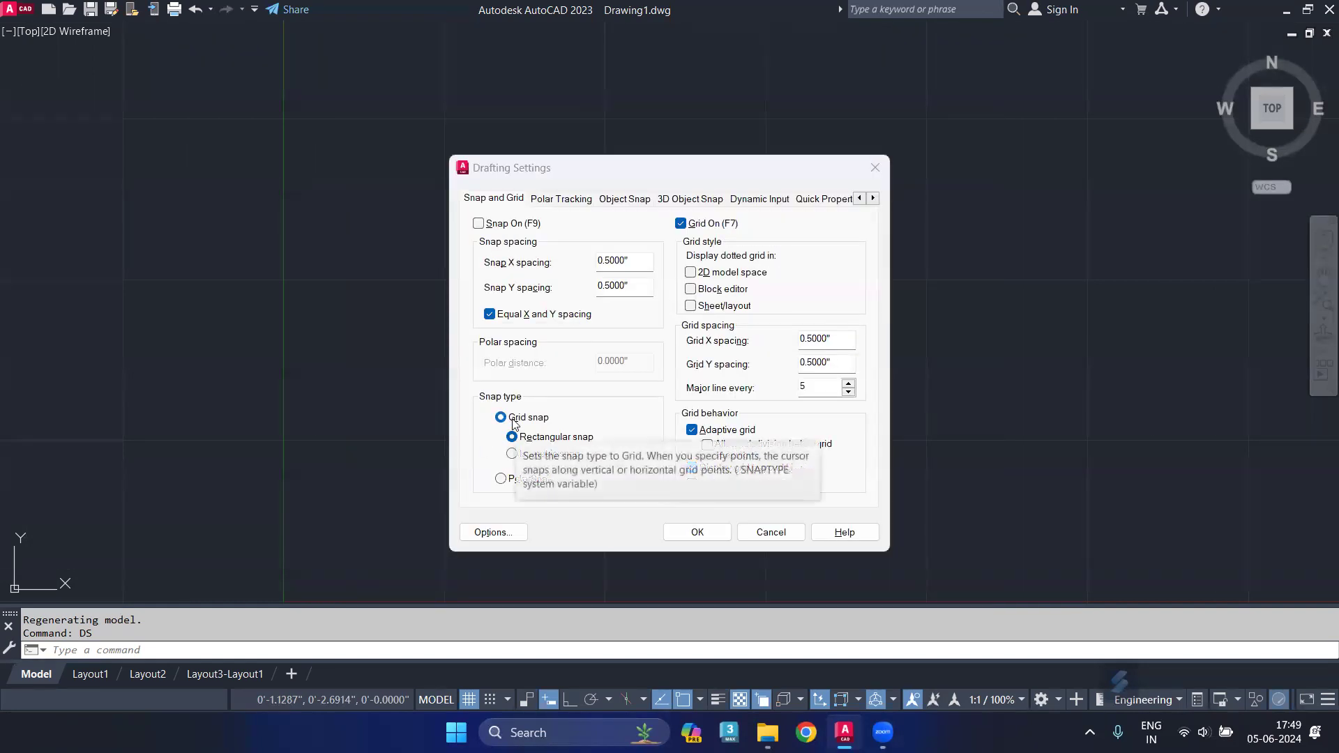
left_click(546, 456)
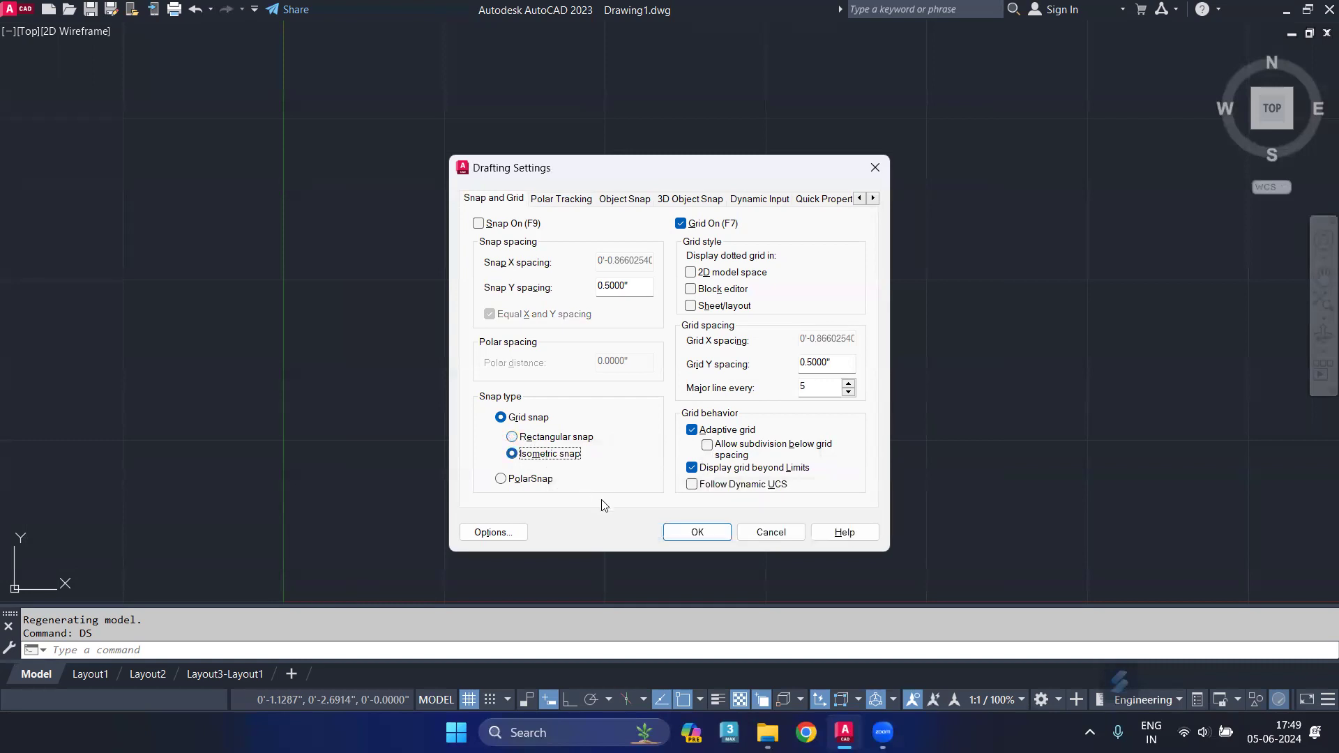
left_click(679, 534)
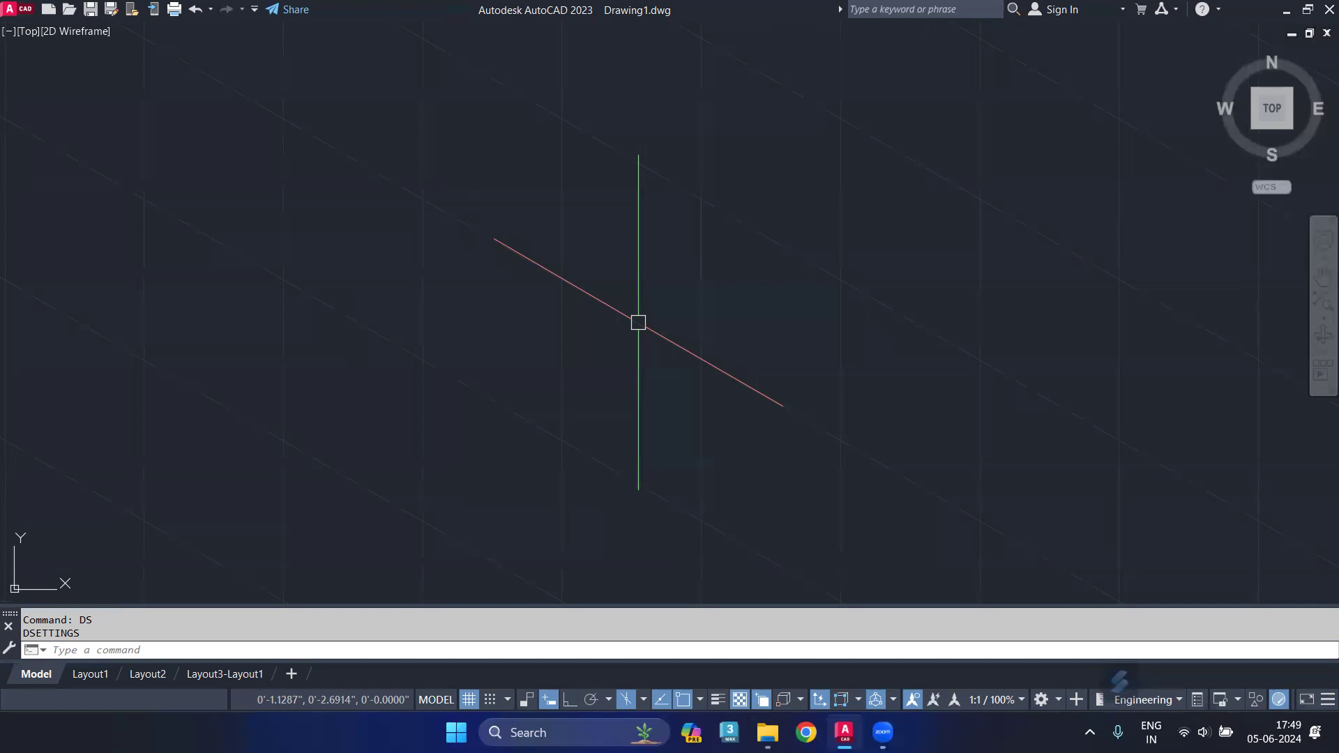
- With Ortho on, draw the box's closed top face as isometric lines
key("F8")
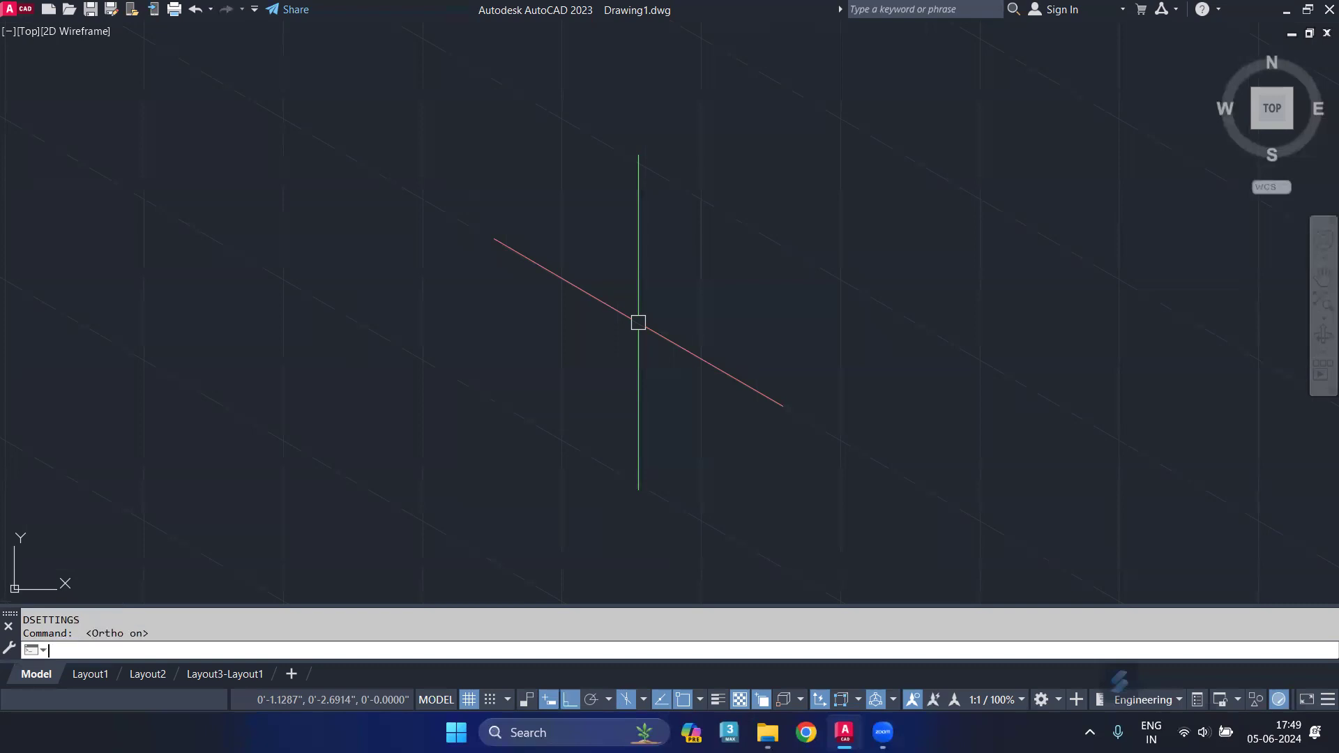
type("l")
key("Return")
middle_click_drag(638, 322, 389, 194)
left_click(388, 194)
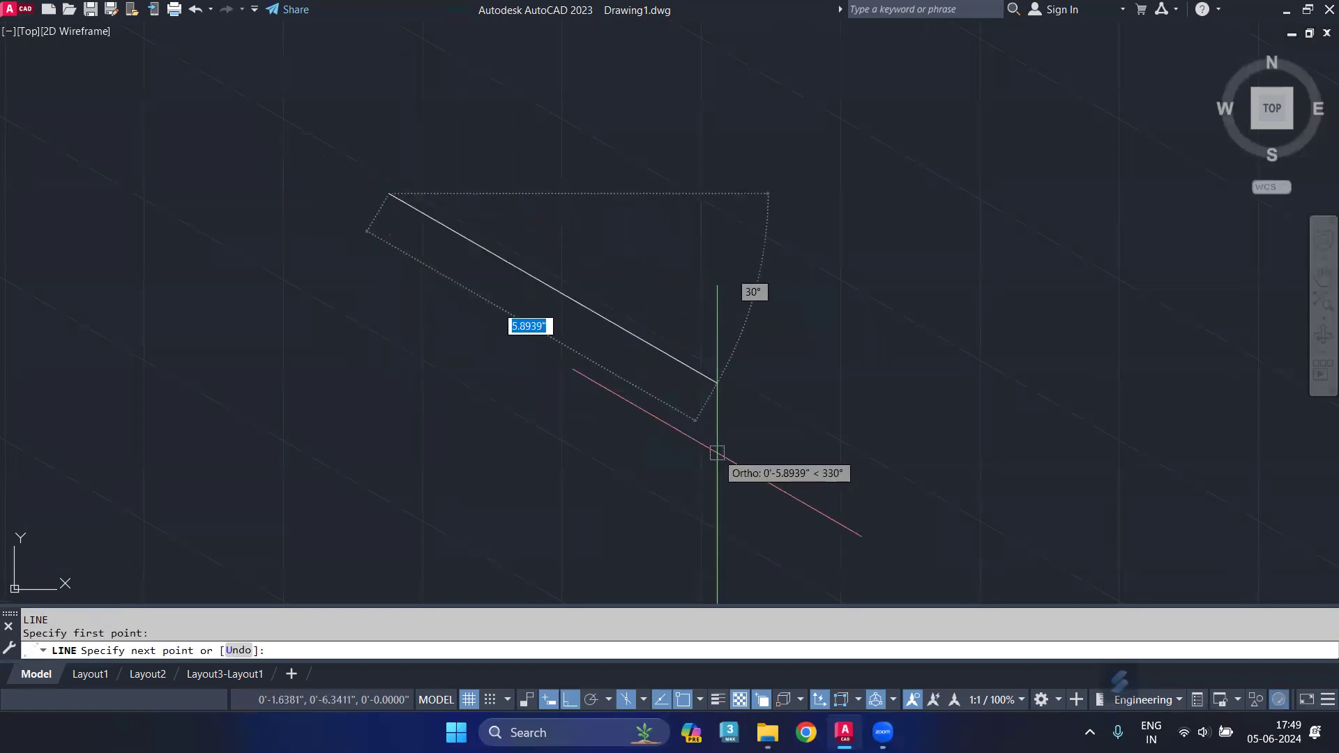
left_click(716, 382)
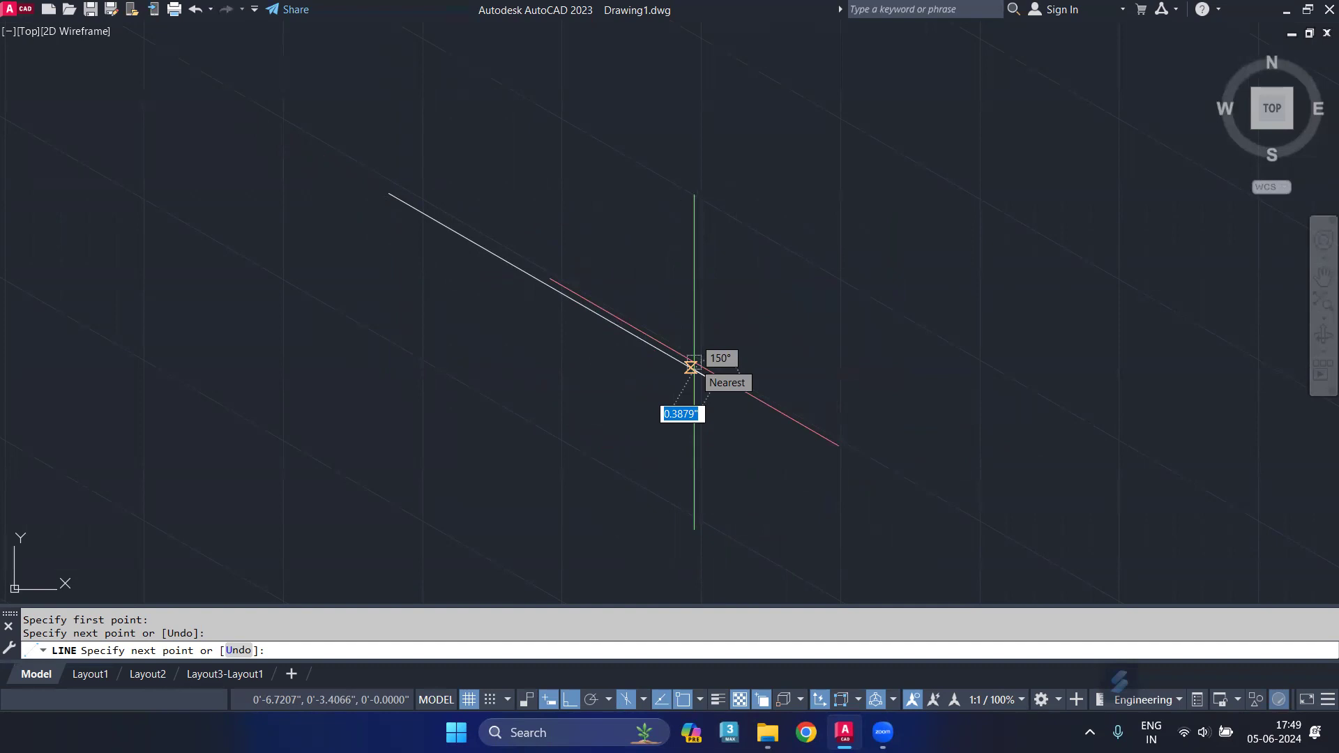
key("F5")
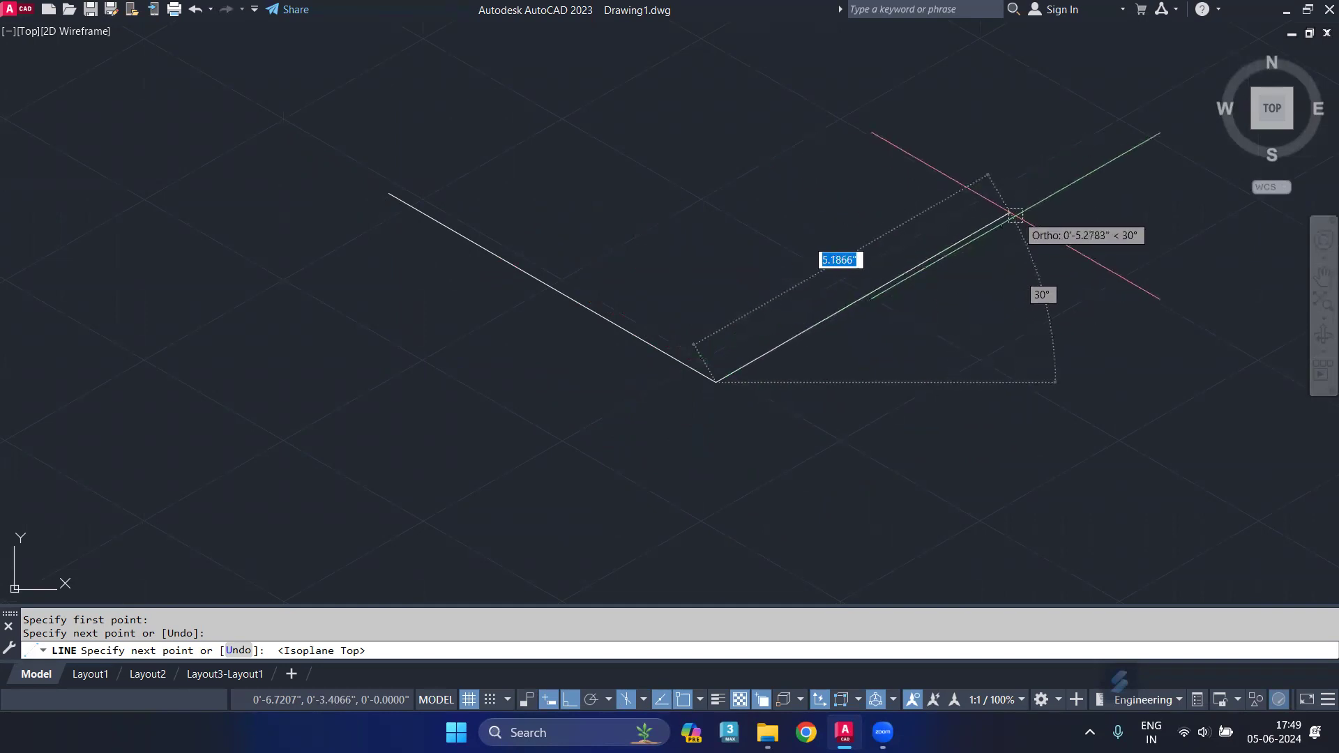
left_click(921, 266)
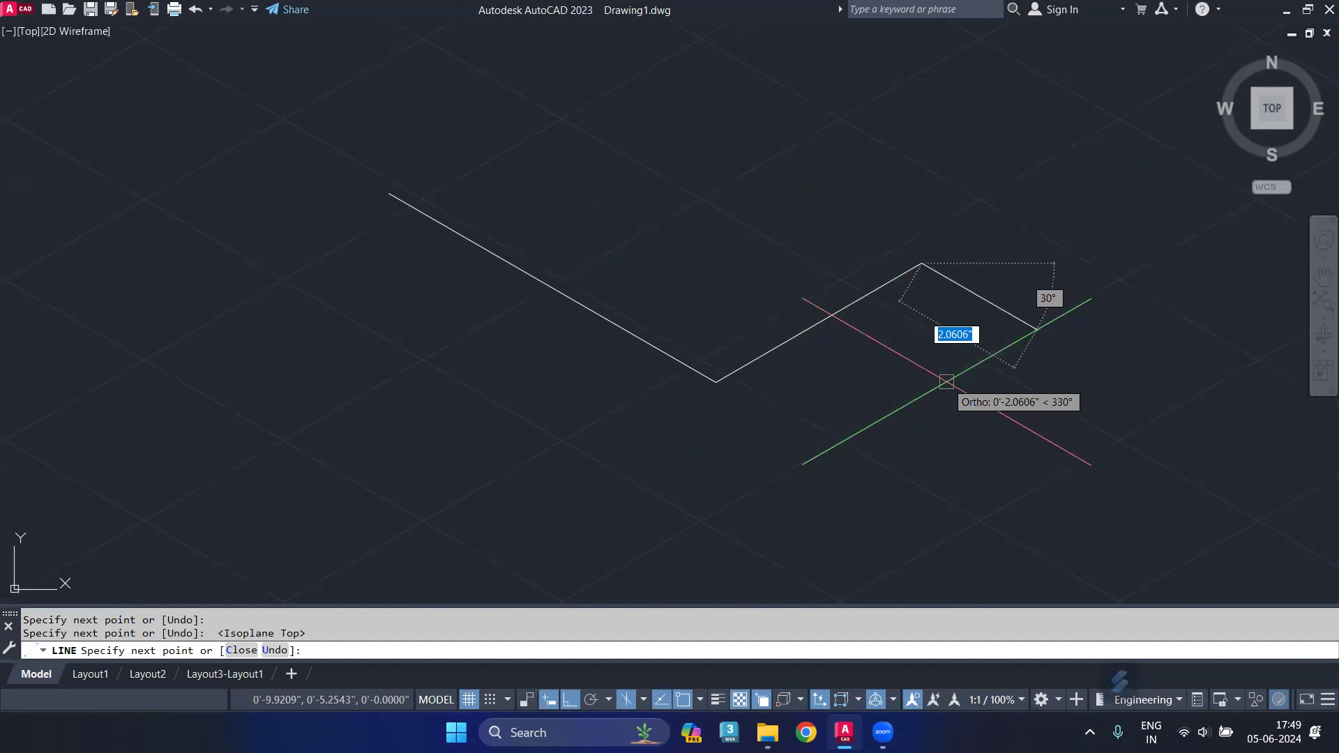
key("F5")
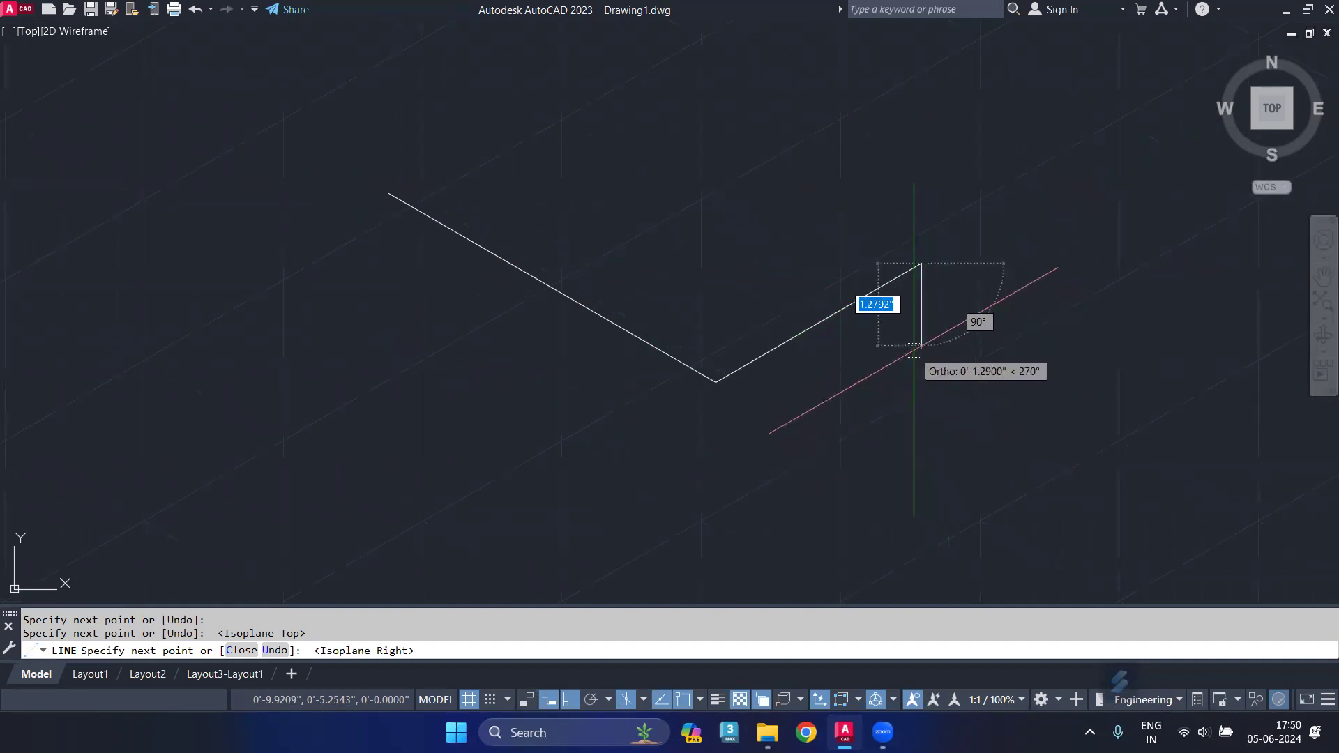
key("F5")
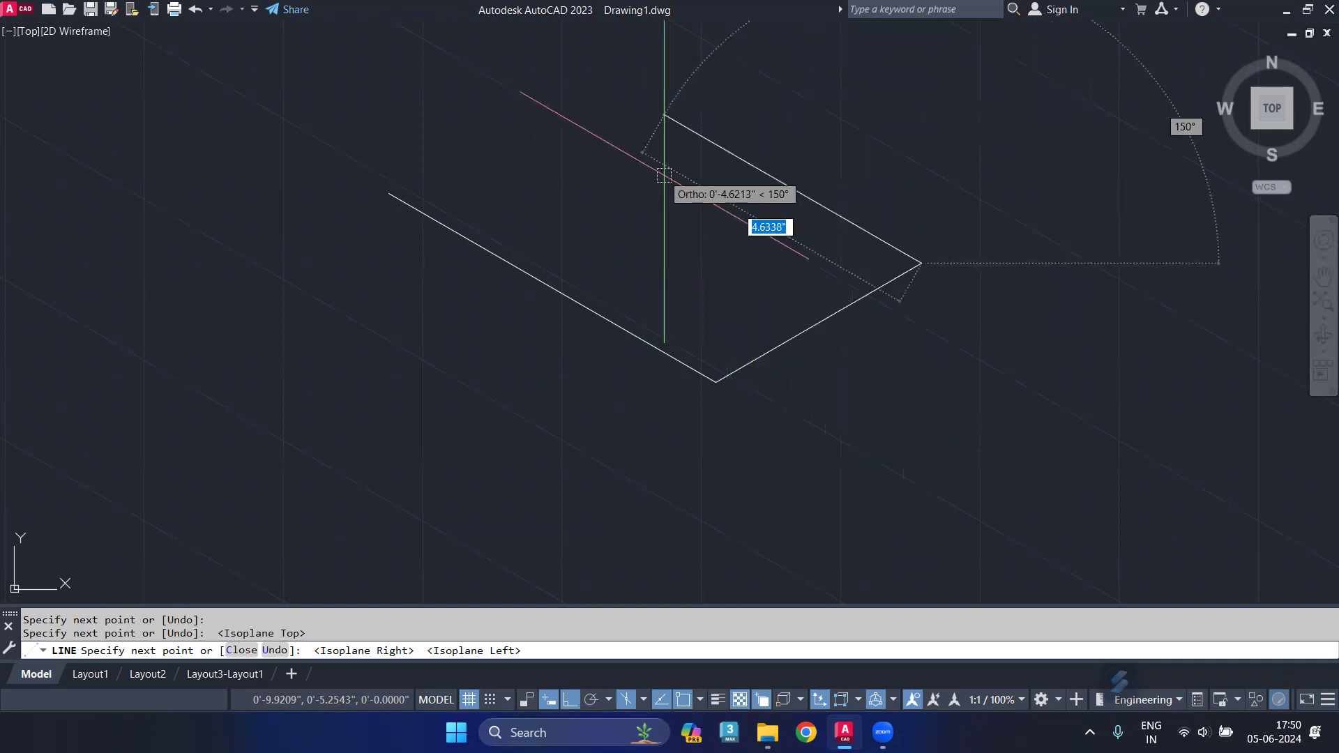
left_click(568, 70)
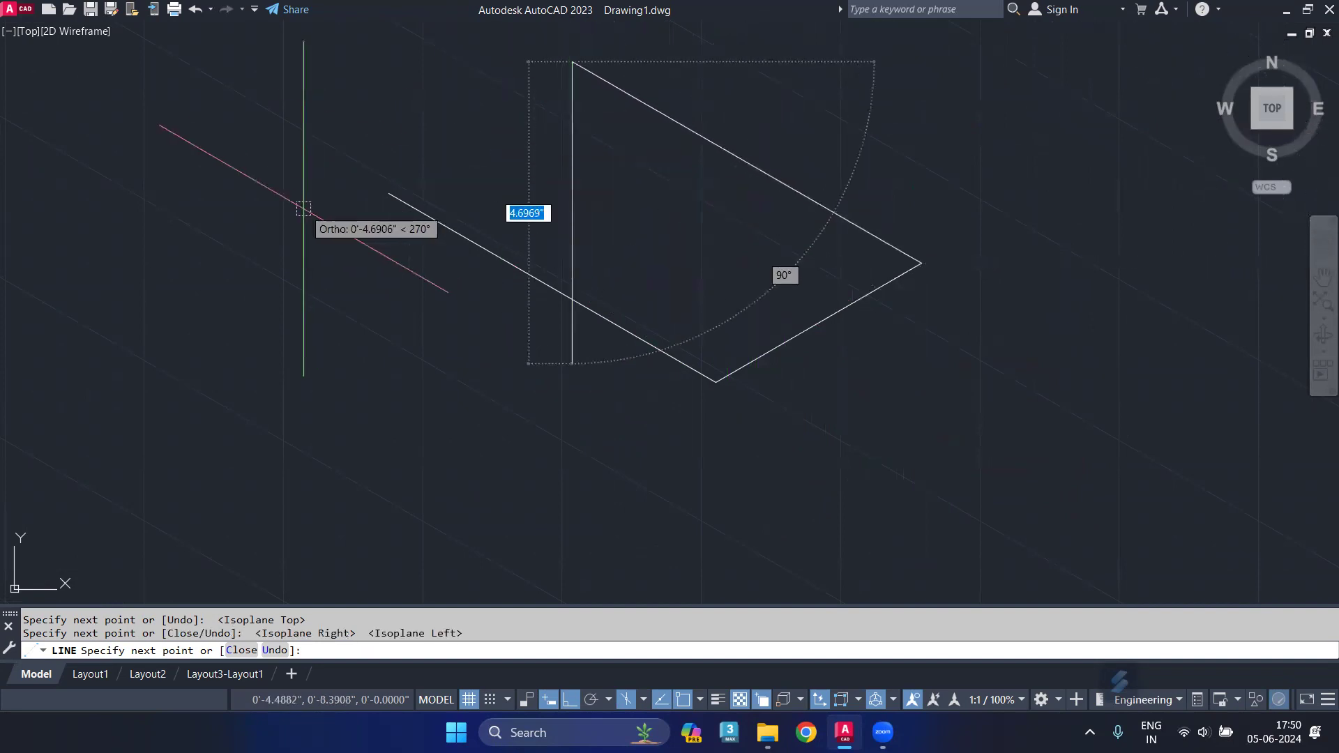
left_click(389, 194)
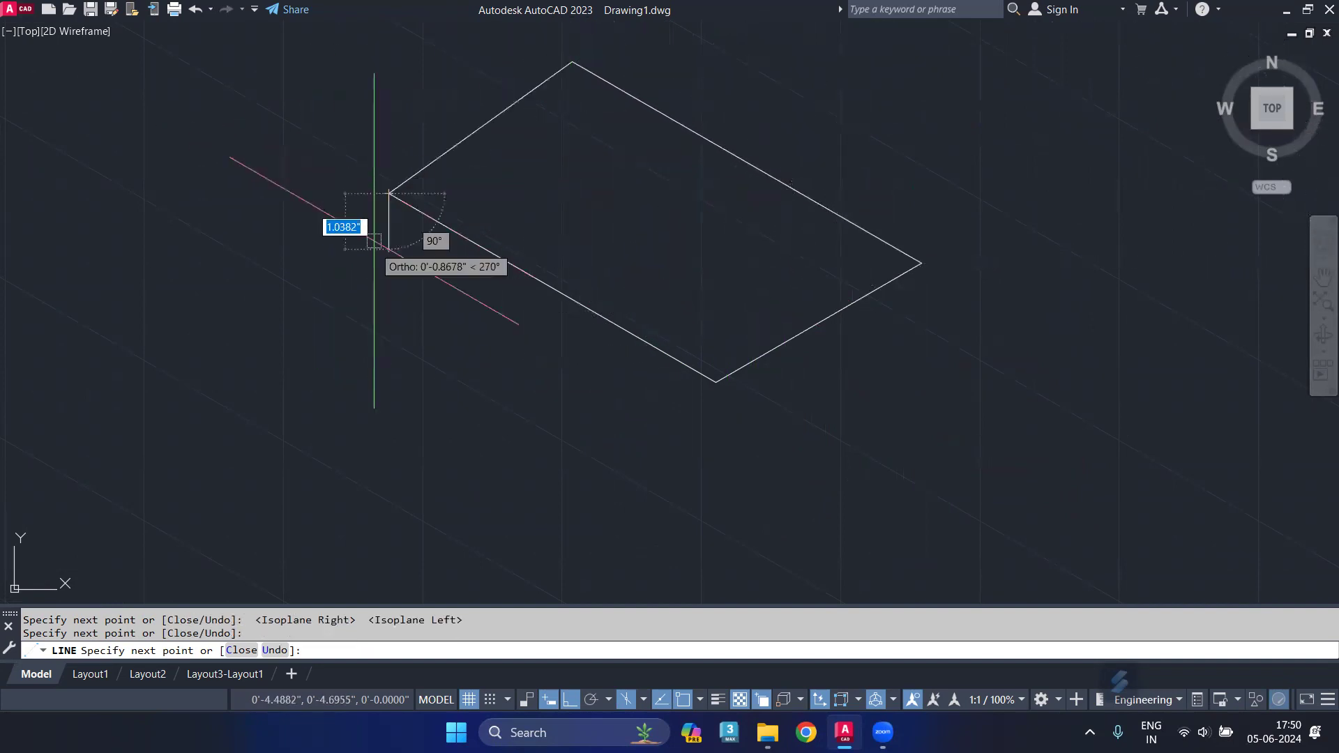
- Draw the box's left vertical, bottom-left and front vertical edges to close the front face
left_click(389, 334)
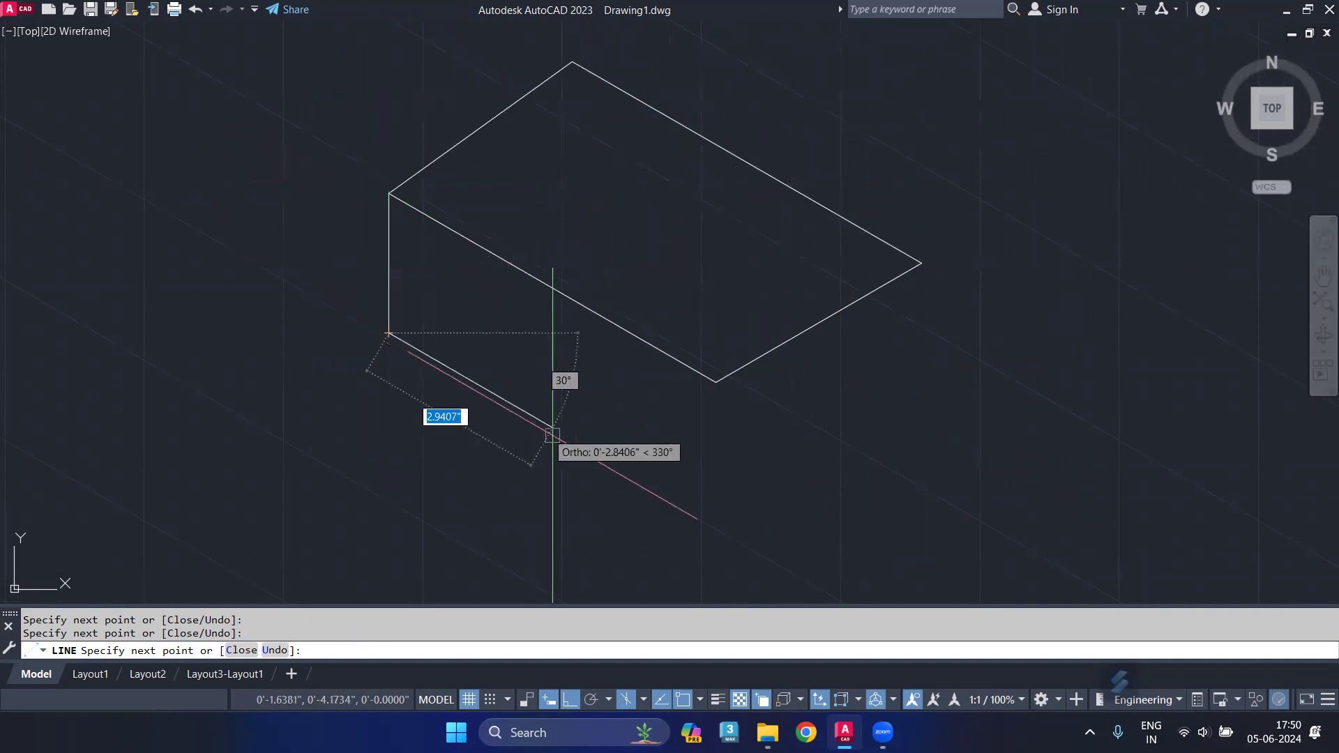
left_click(714, 522)
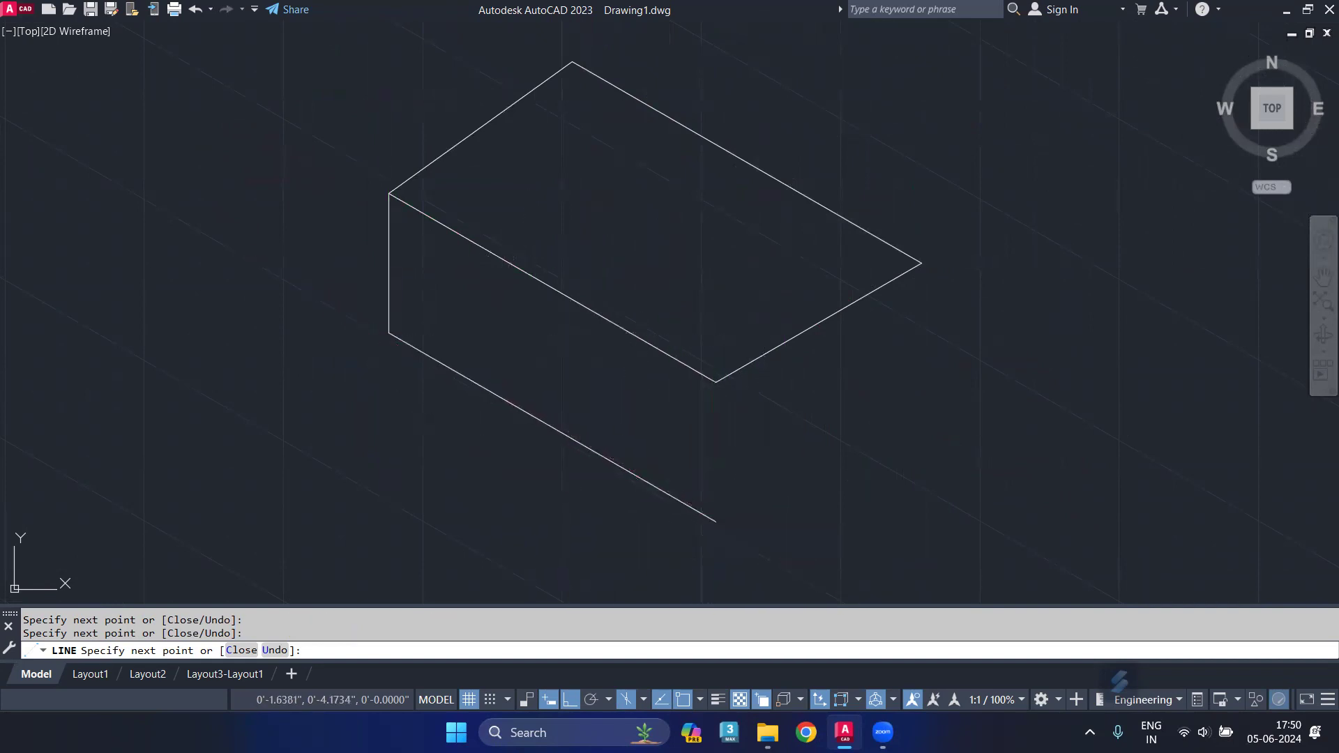
left_click(714, 382)
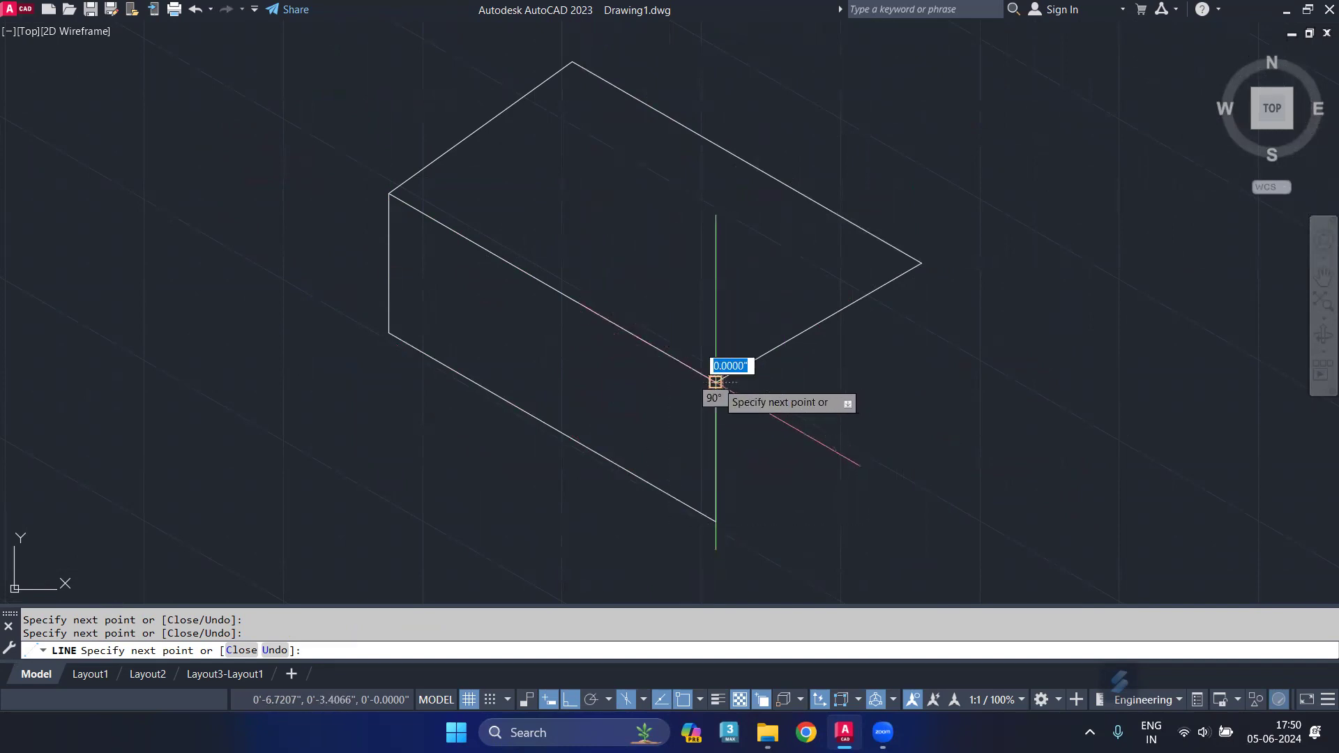
right_click(757, 442)
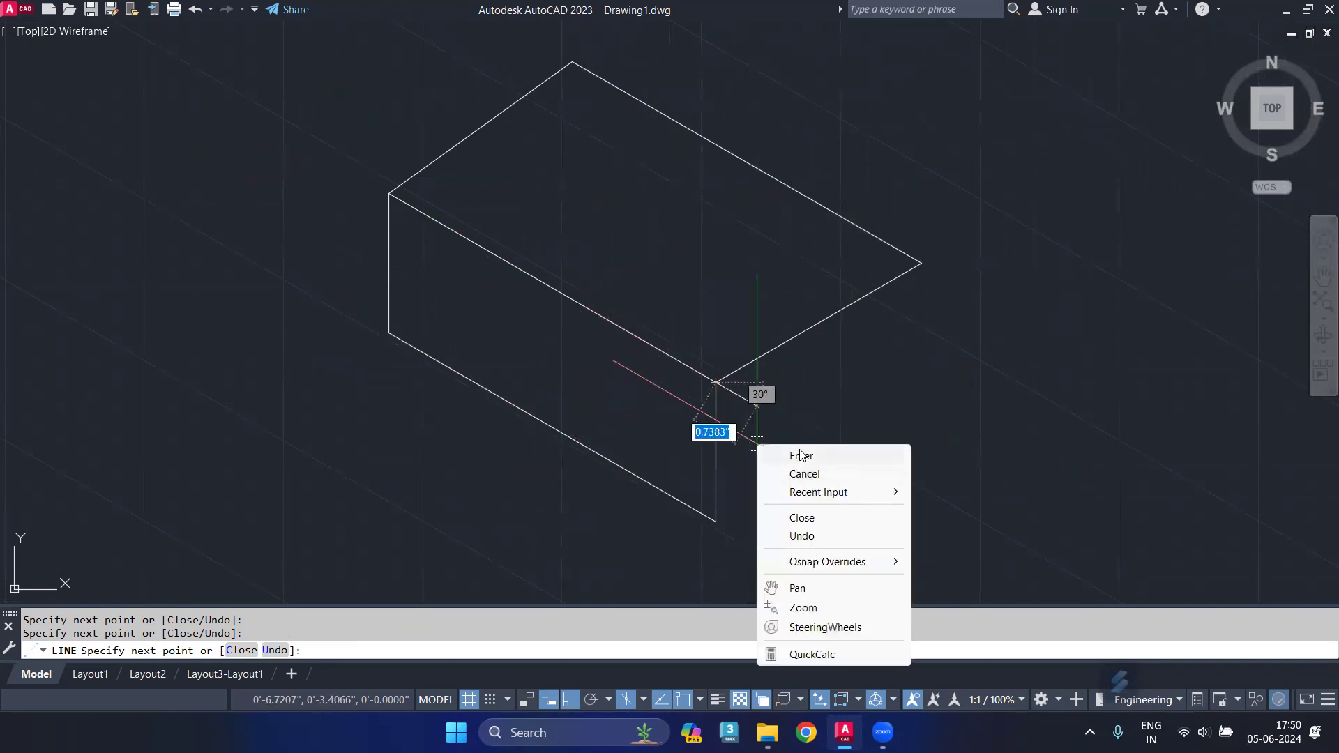
left_click(801, 454)
scroll(846, 428, "down", 2)
middle_click_drag(846, 428, 643, 380)
- Add the right vertical and bottom-right edges to close the side face
type("l")
key("Return")
left_click(711, 264)
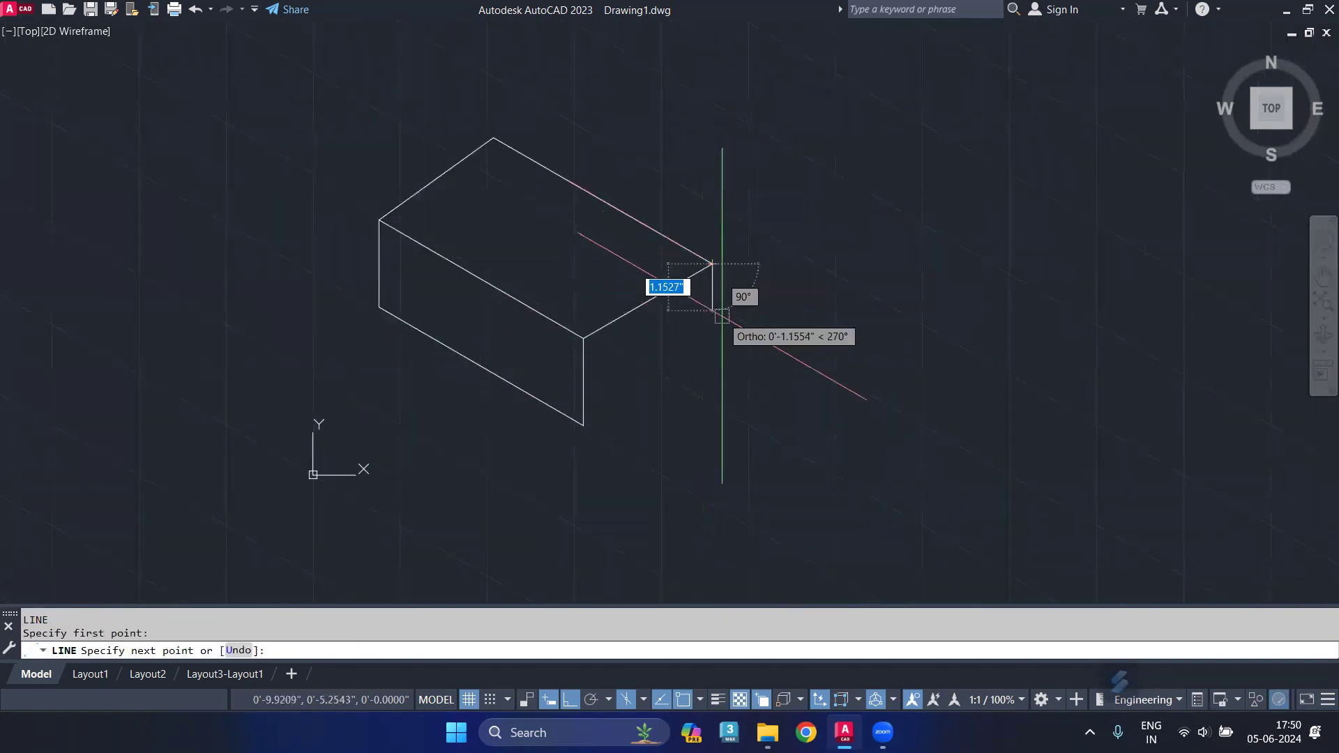
left_click(721, 358)
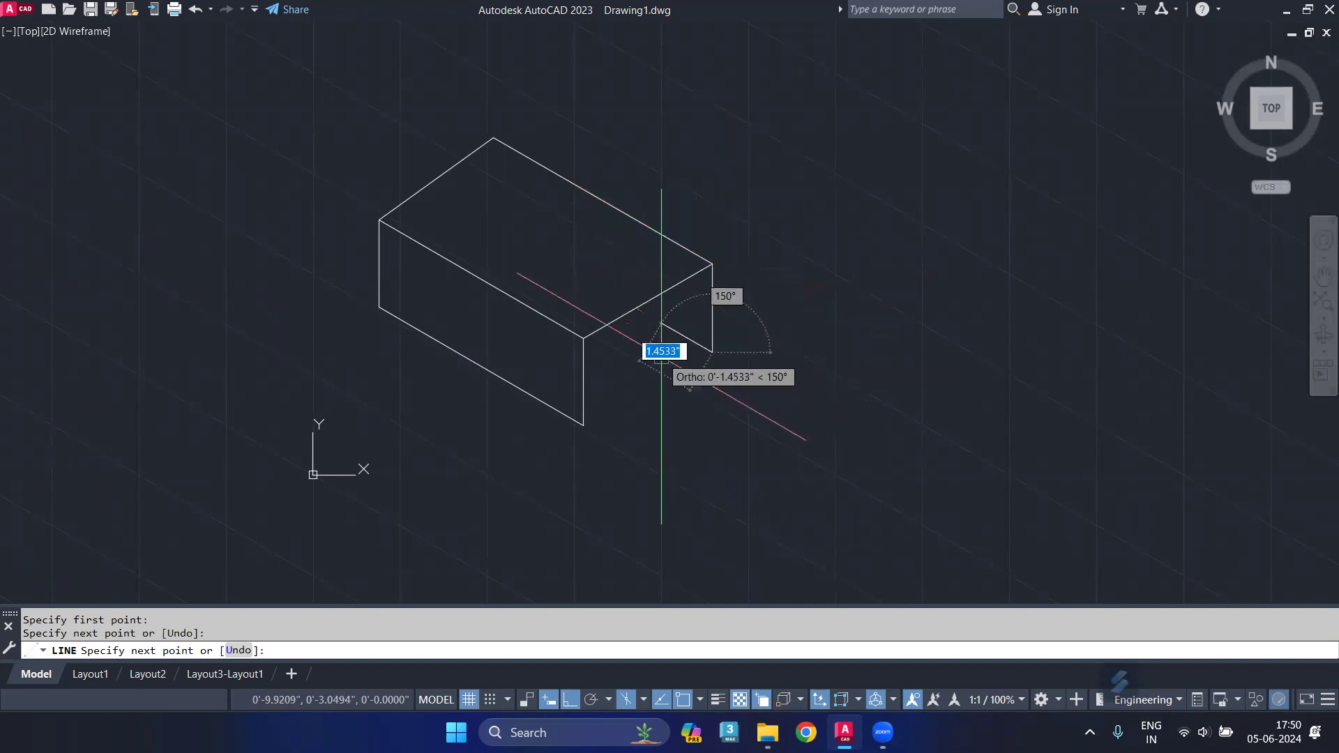
left_click(583, 423)
key("Return")
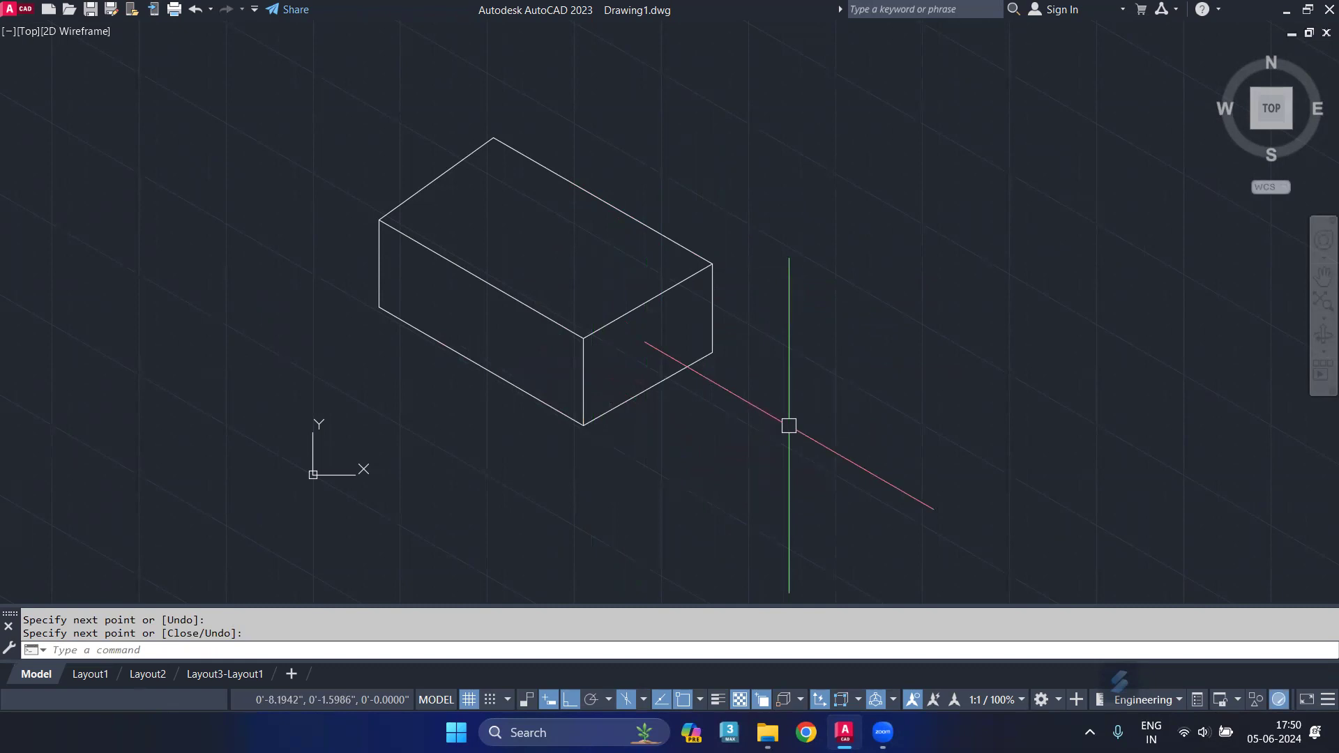
- Erase all the box lines, including the two leftover vertical lines
left_click(684, 128)
left_click(391, 387)
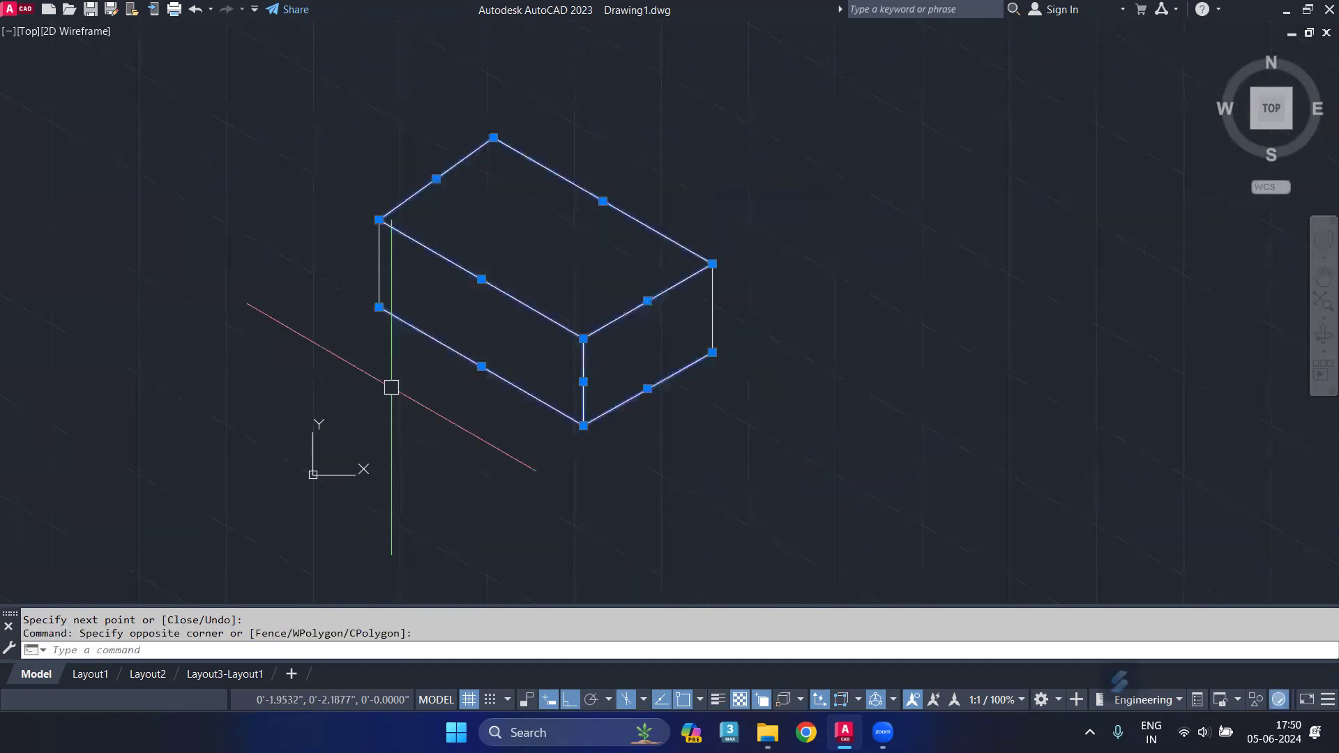
key("Delete")
left_click(786, 283)
left_click(28, 328)
key("Delete")
- Start and cancel a rectangle, then begin a polyline with PL
type("rec")
key("Return")
left_click(463, 374)
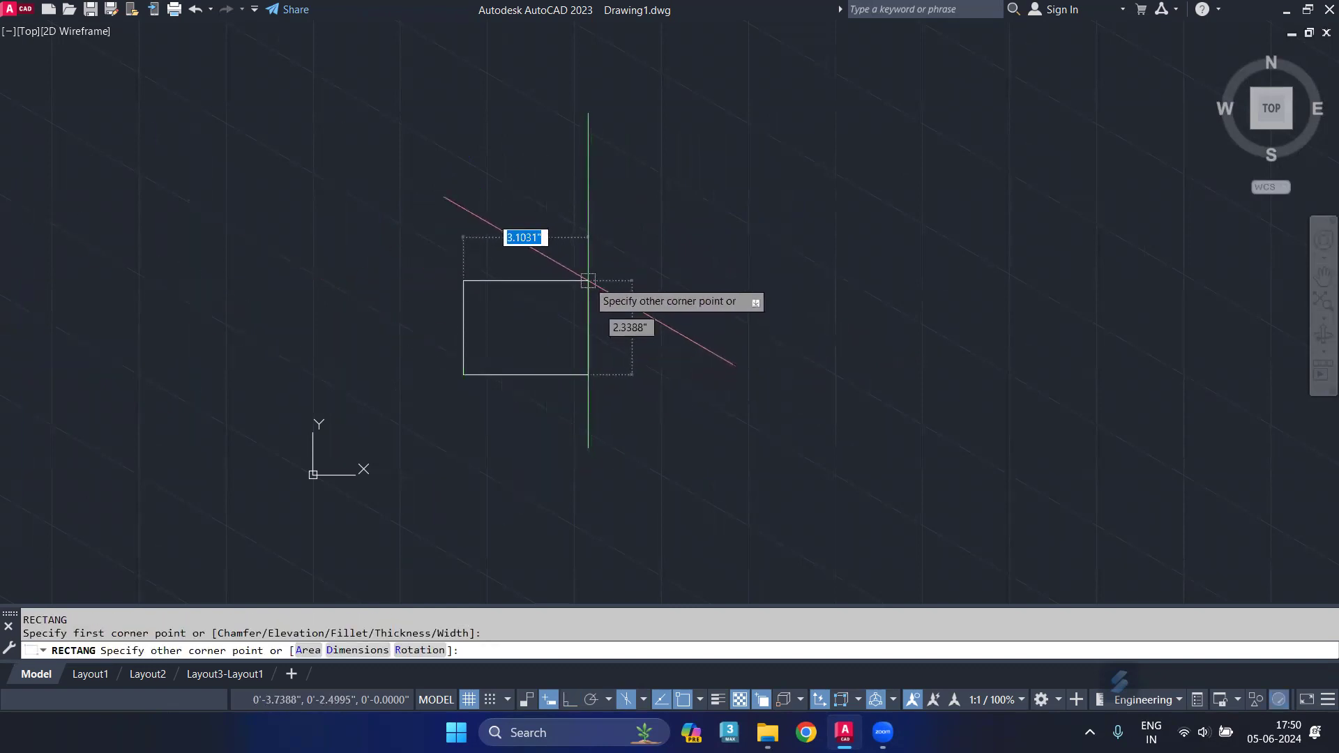
key("Escape")
type("pl")
key("Return")
middle_click_drag(588, 281, 1076, 135)
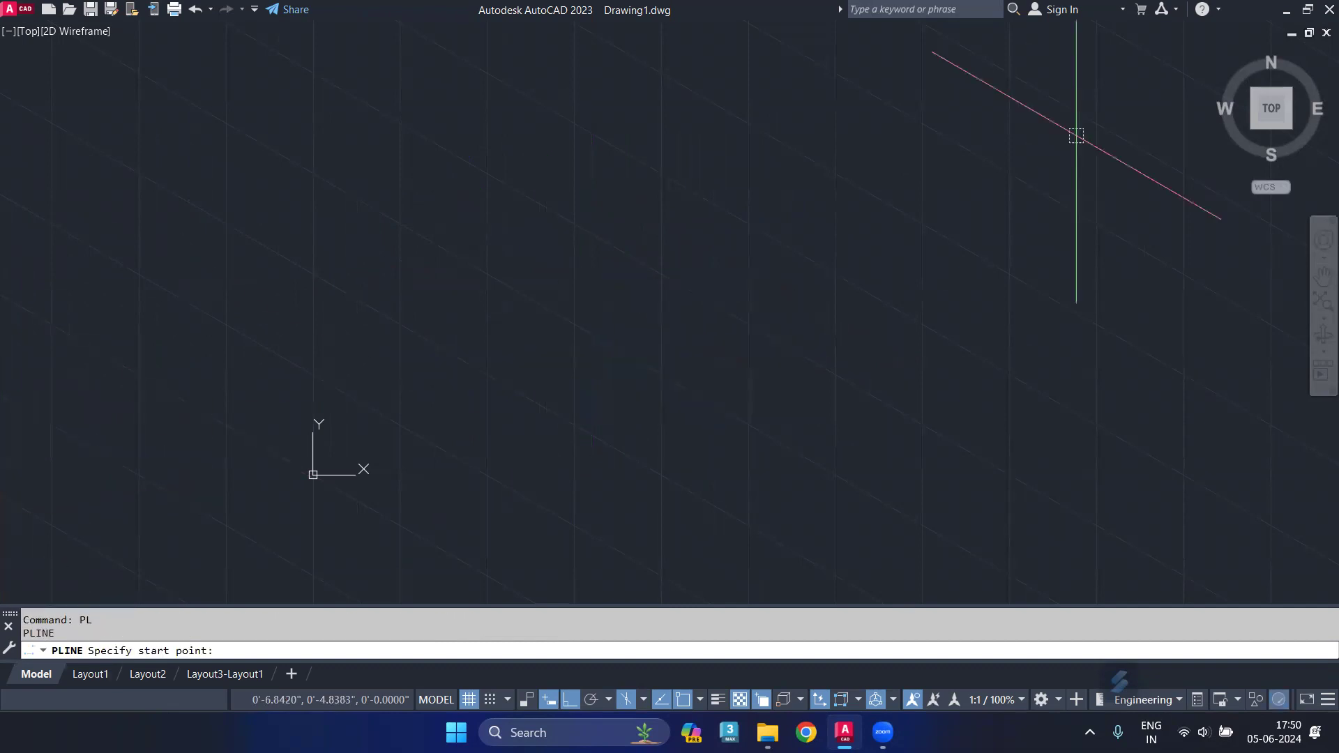
- Start the polyline and draw its first two 5-unit edges
left_click(676, 389)
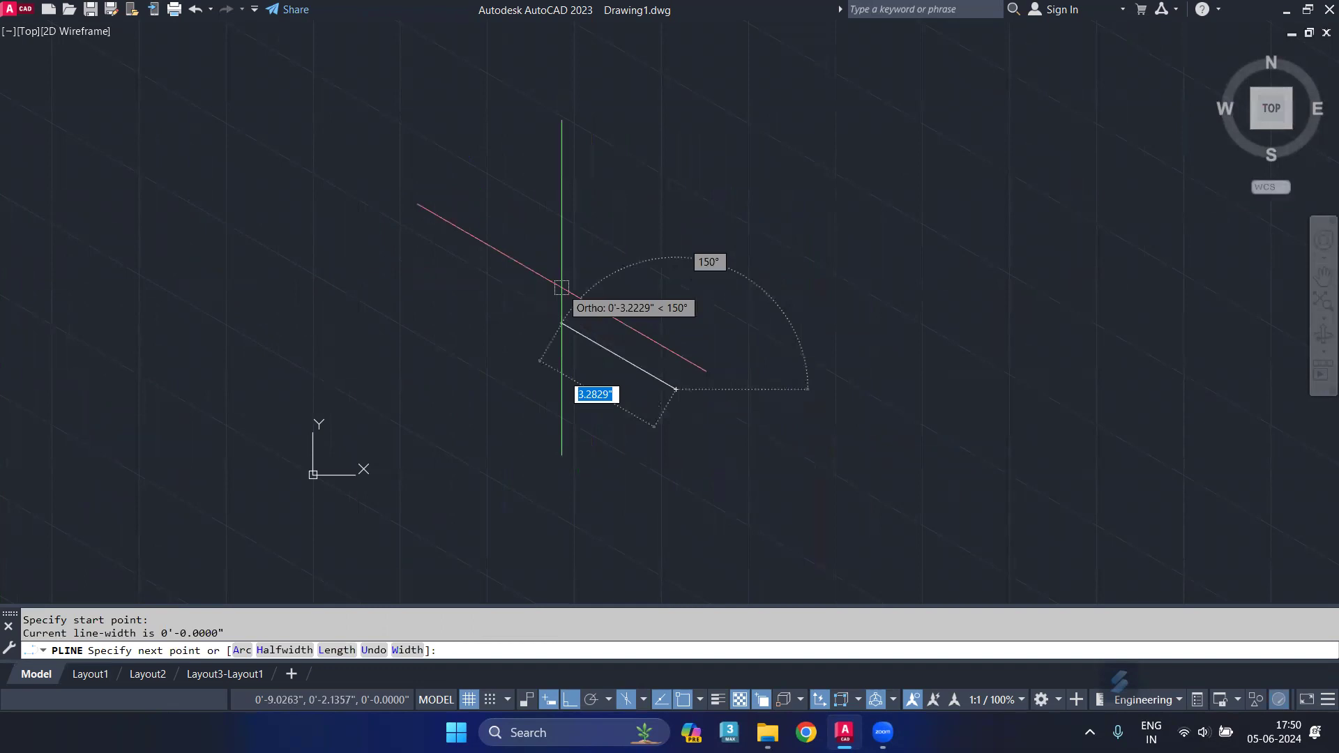
type("5")
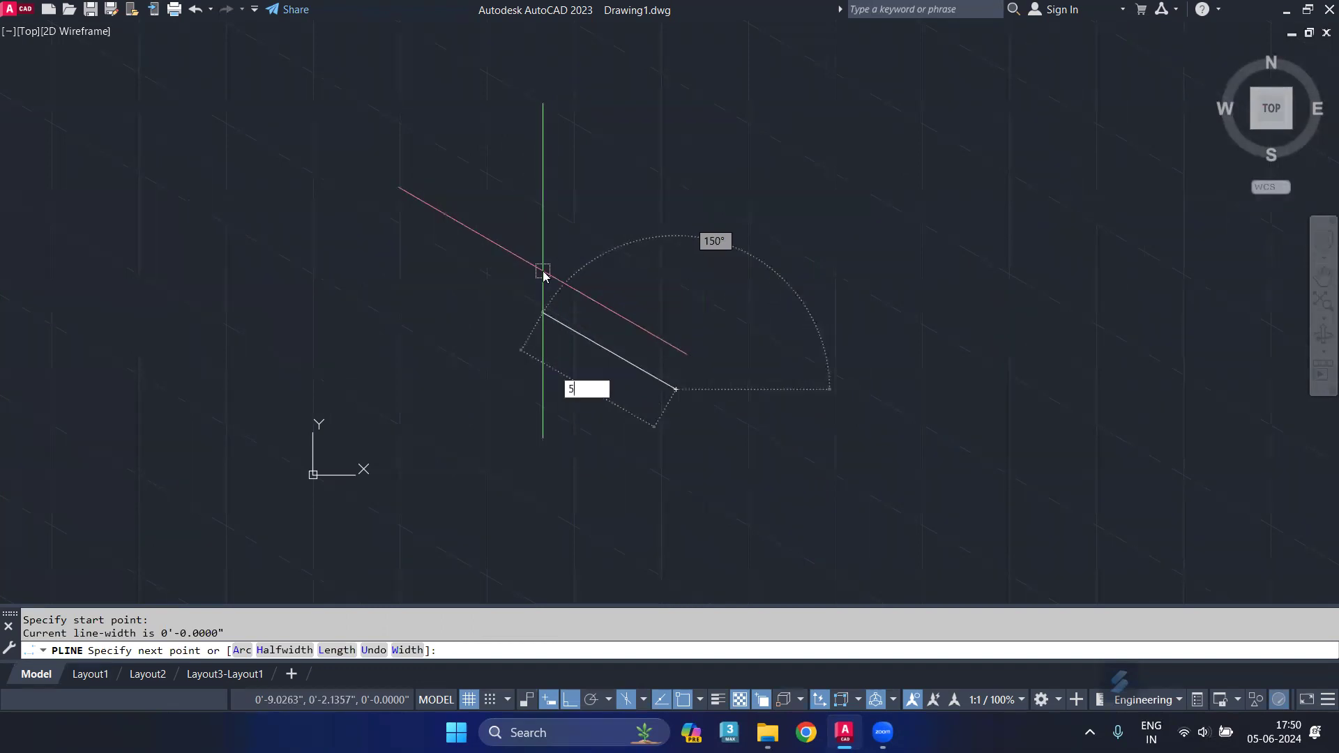
key("Return")
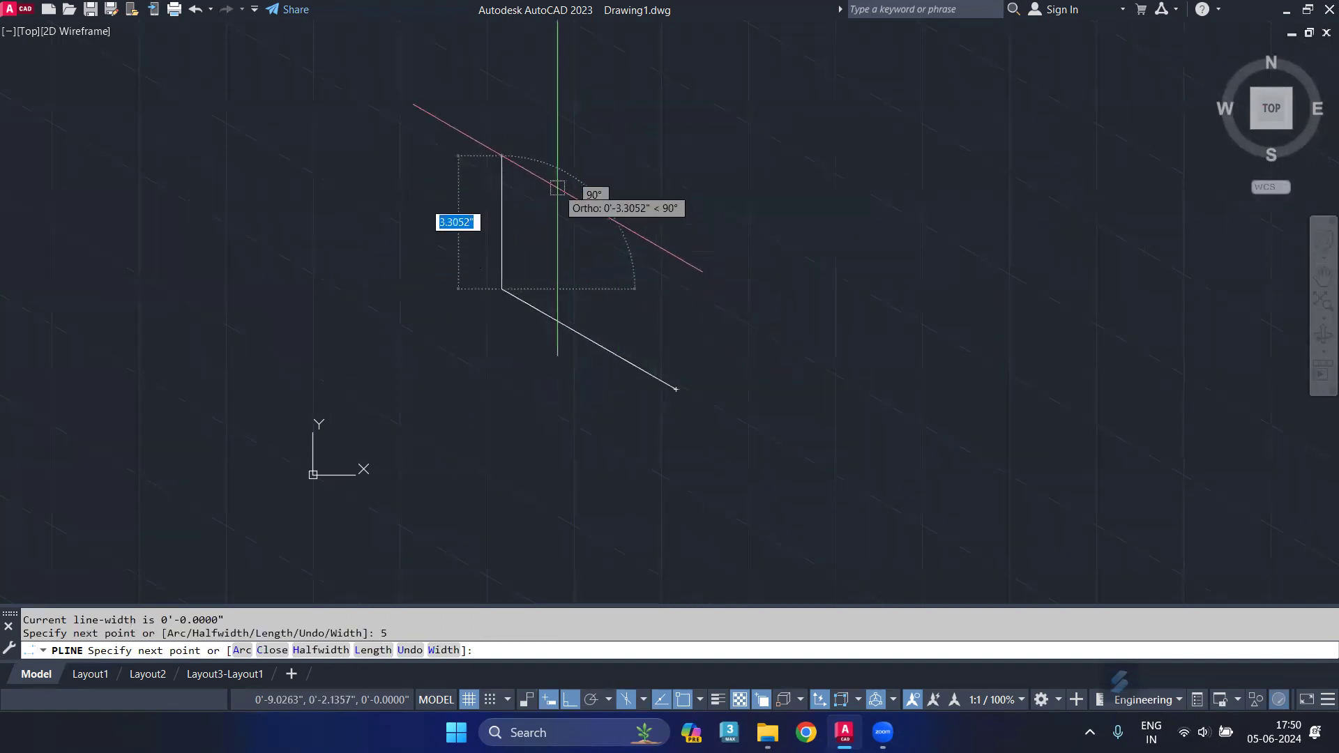
type("5")
key("Return")
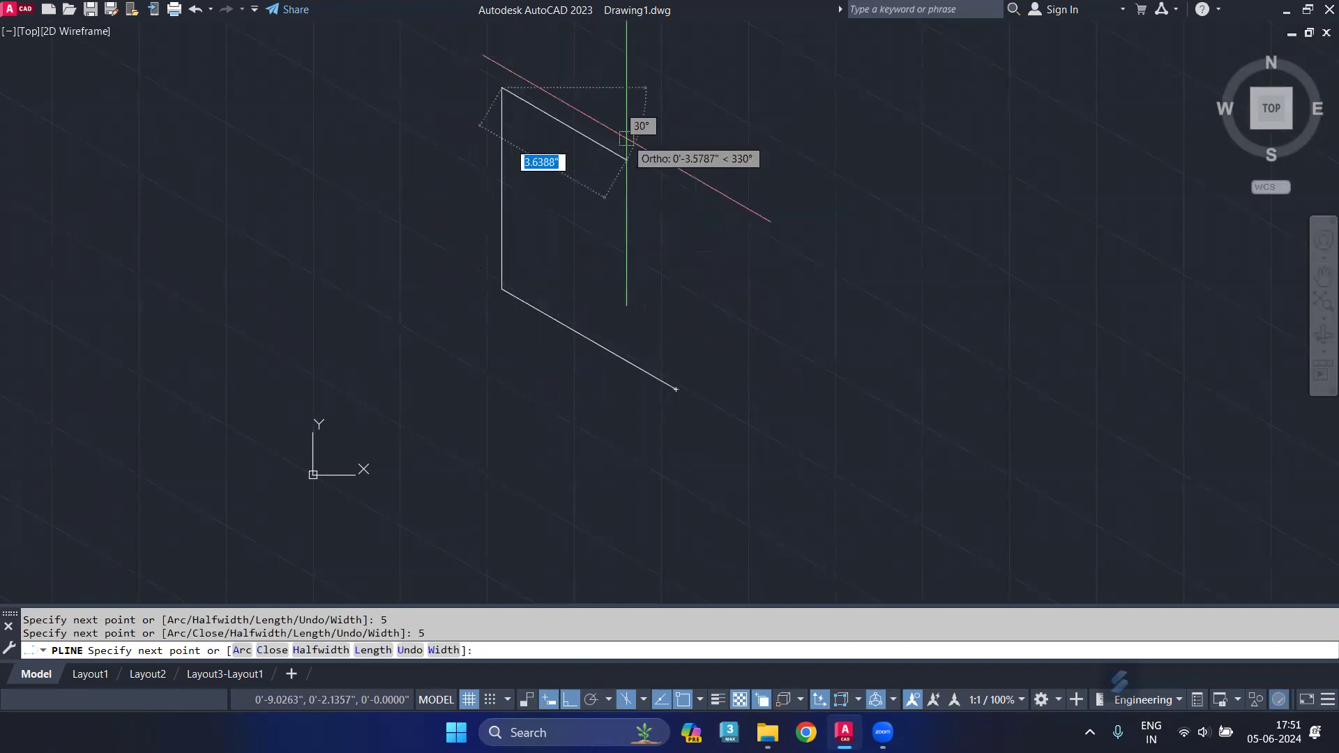
middle_click_drag(633, 139, 539, 332)
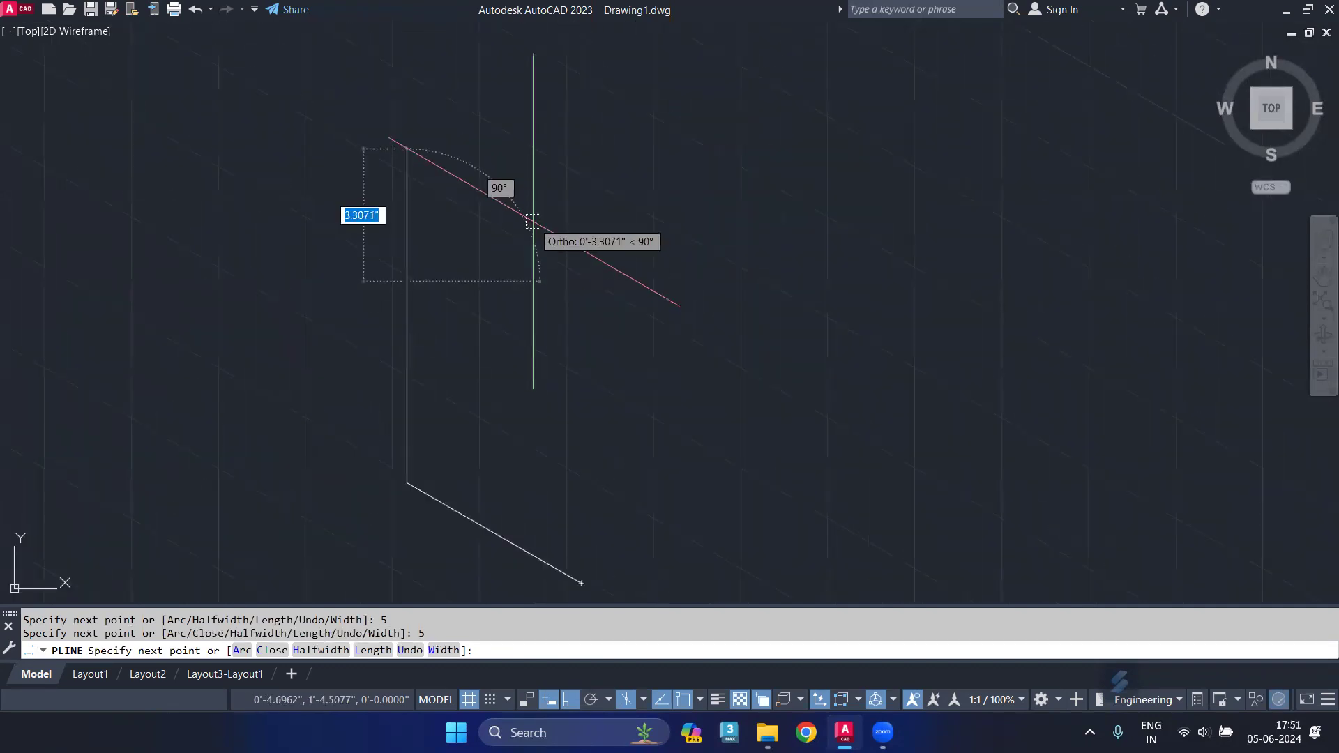
- On the Top isoplane, add two more 5-unit edges and end the polyline
key("F5")
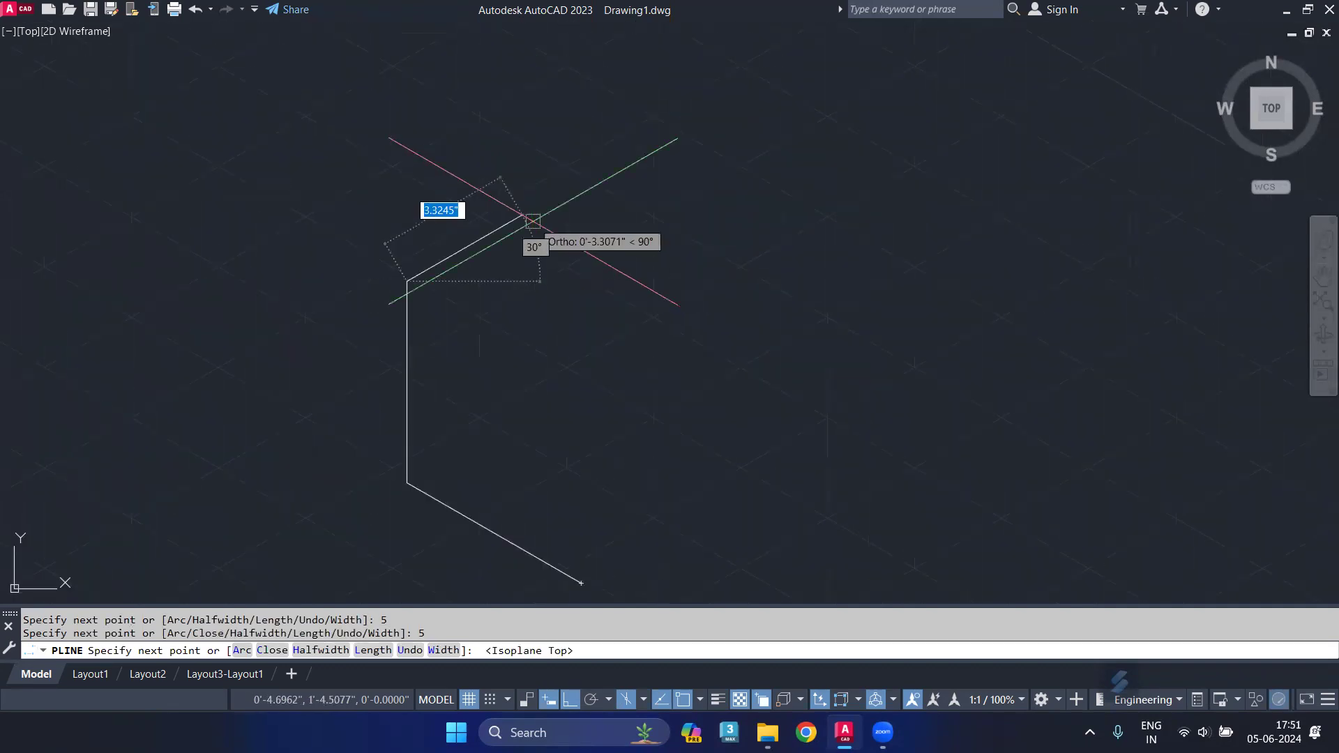
type("5")
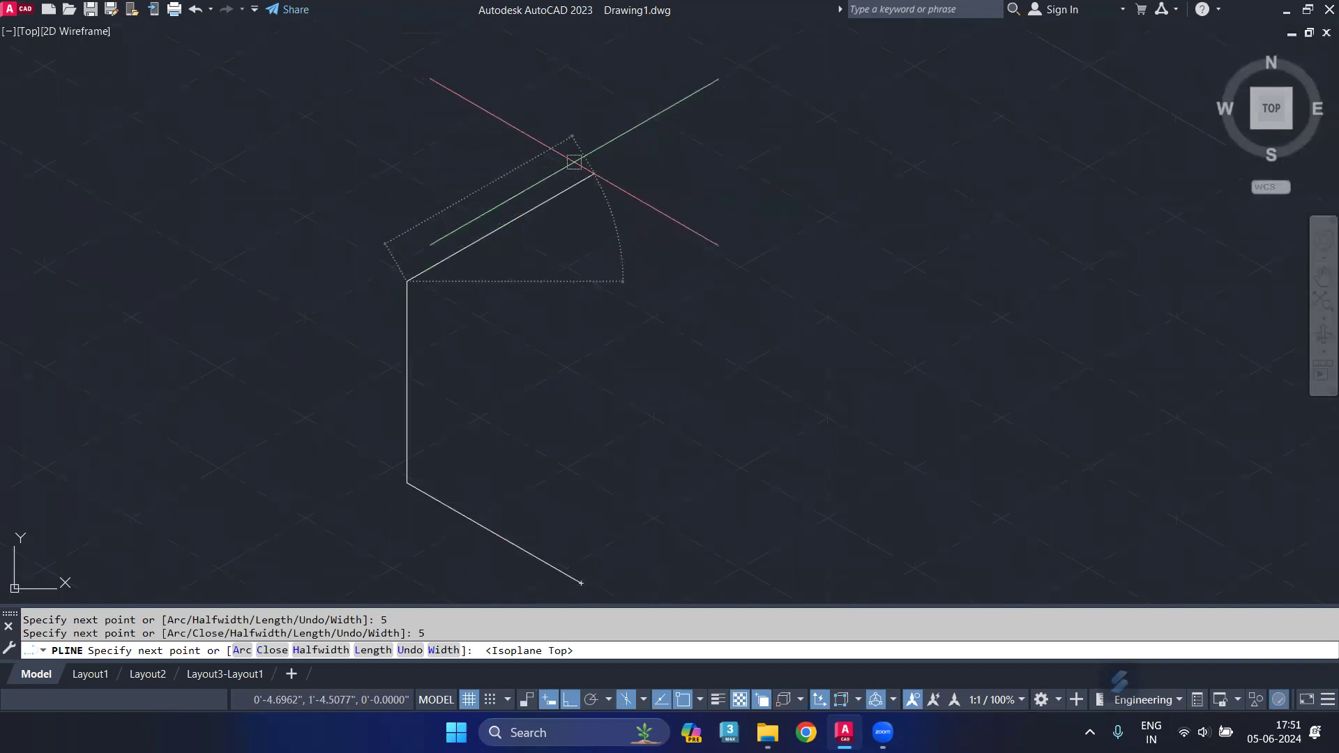
key("Return")
type("4")
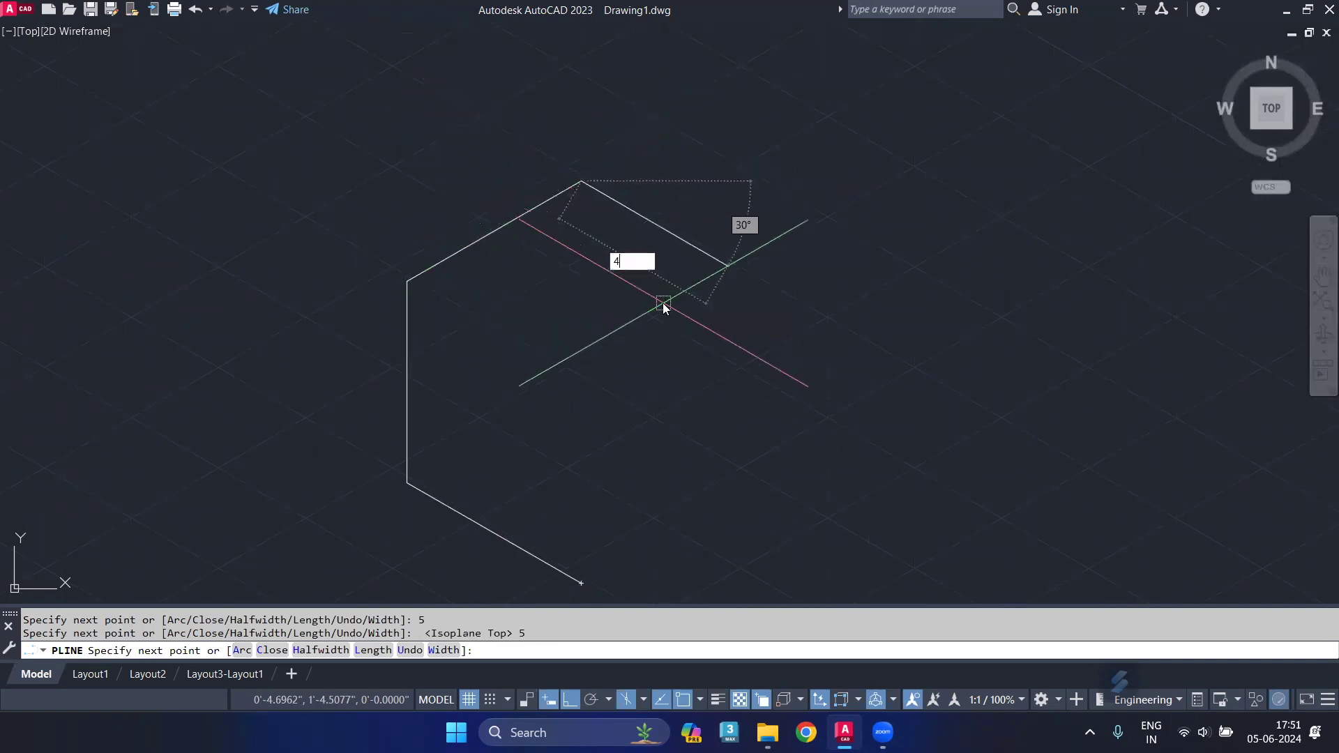
key("BackSpace")
type("5")
key("Return")
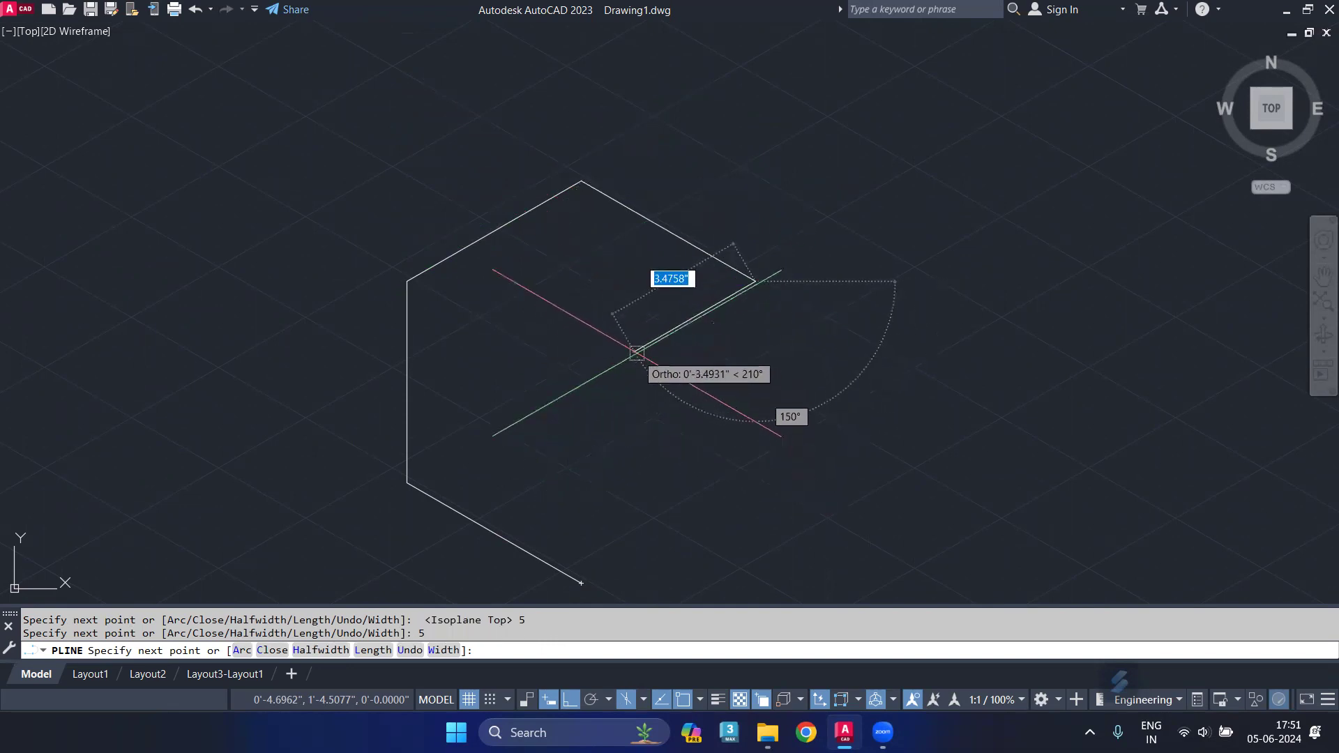
key("F5")
key("Return")
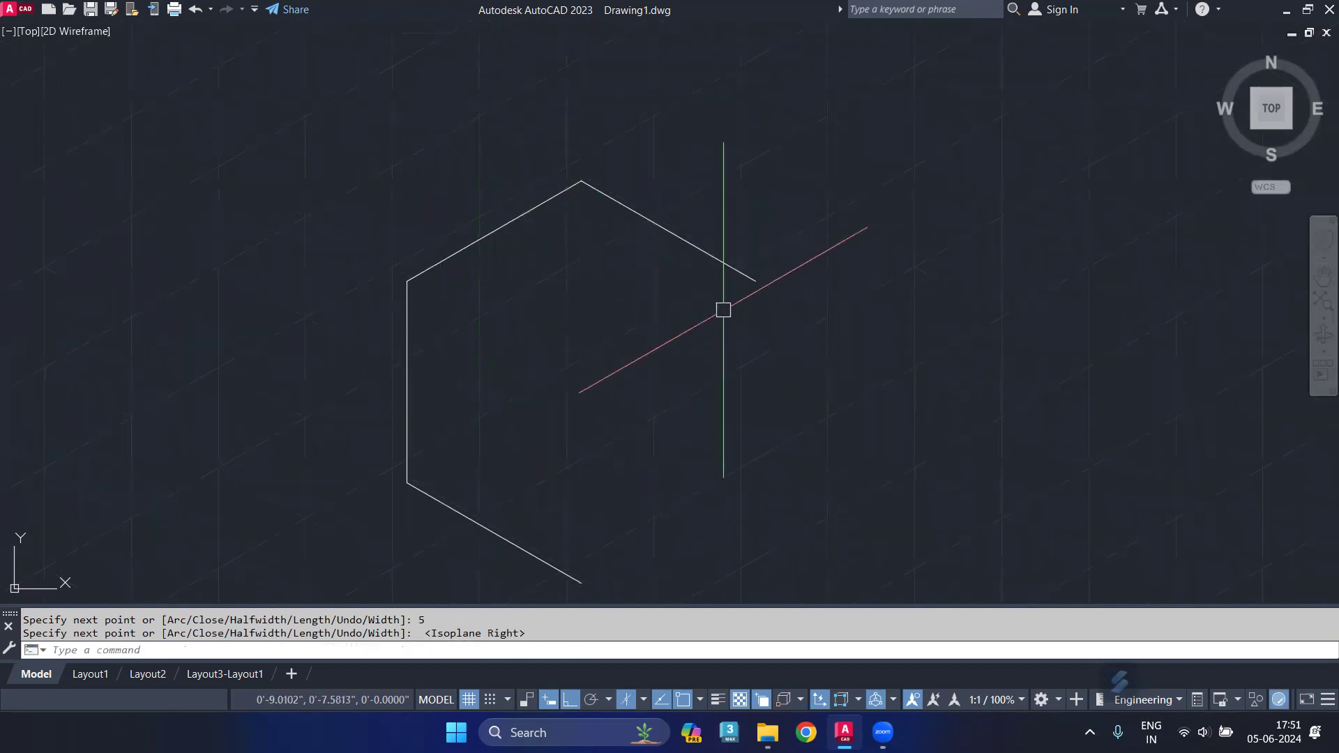
- Draw a 5-unit inner edge from the right vertex to close the top face
type("l")
key("Return")
left_click(755, 281)
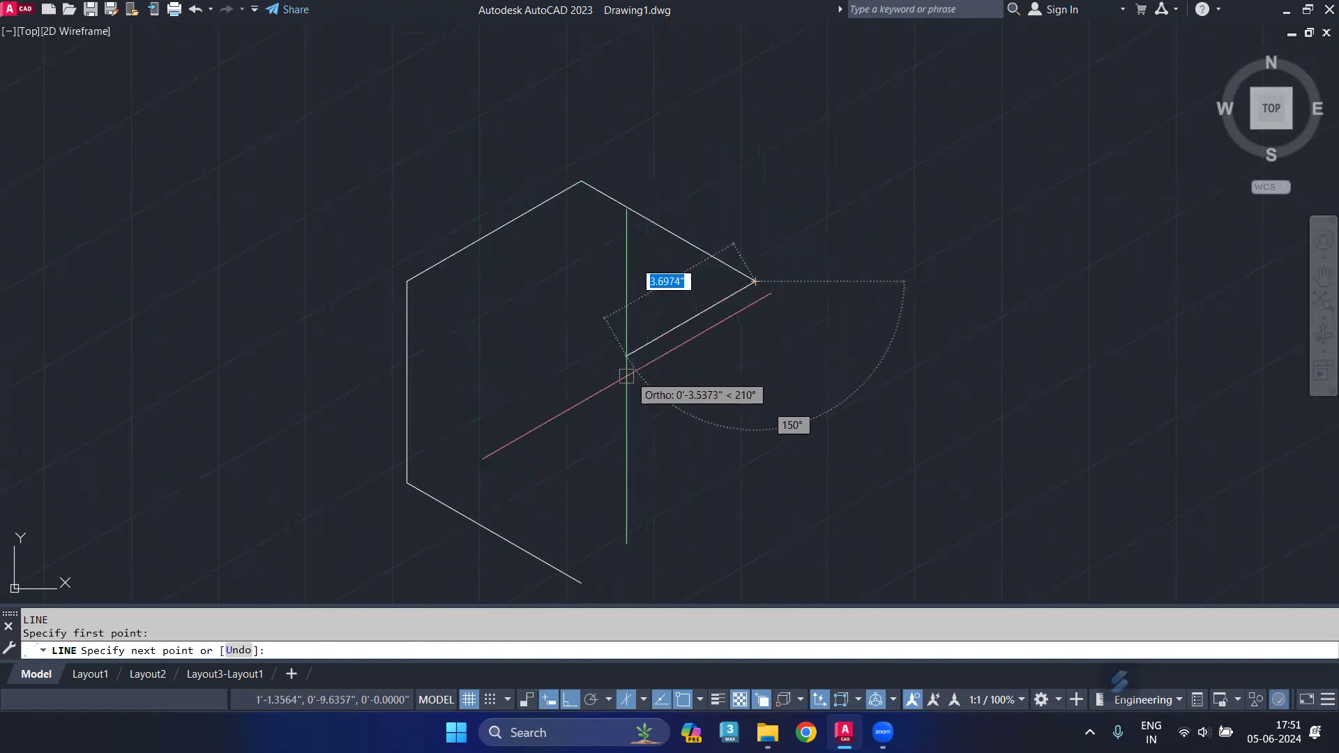
type("5")
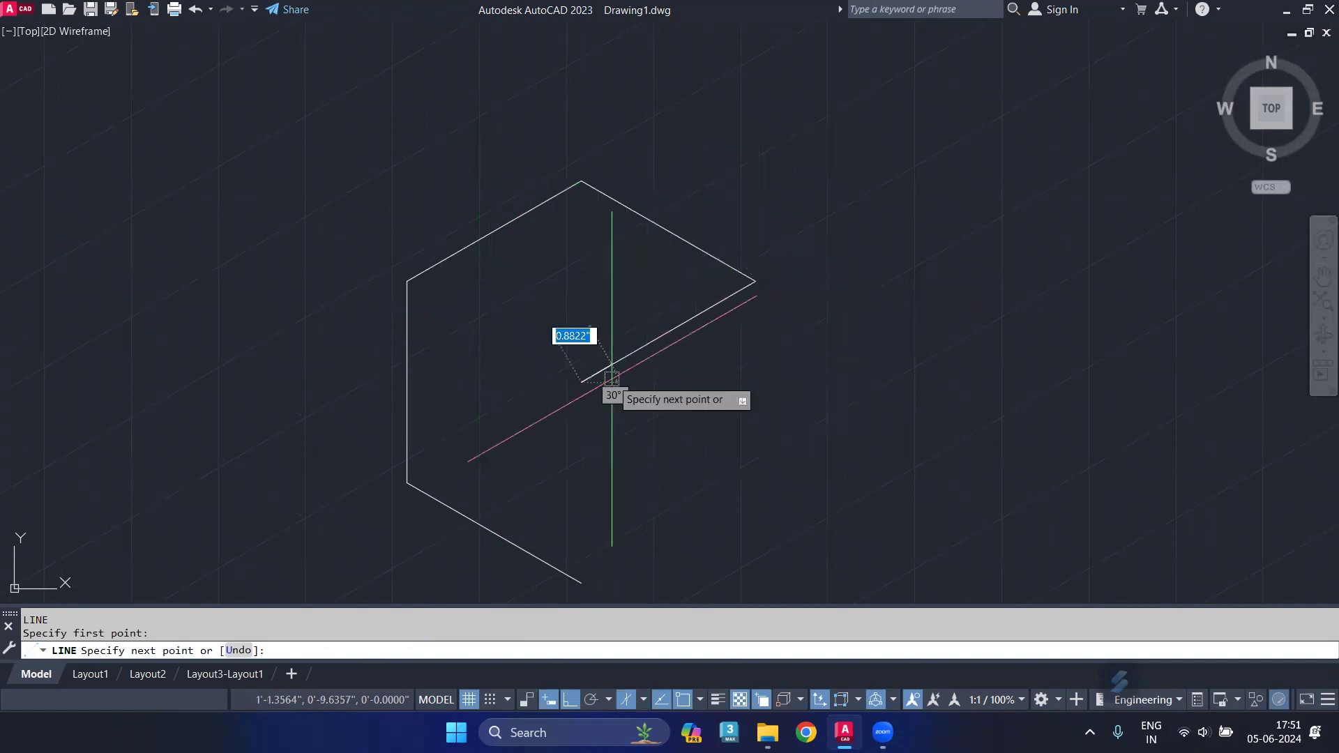
key("Return")
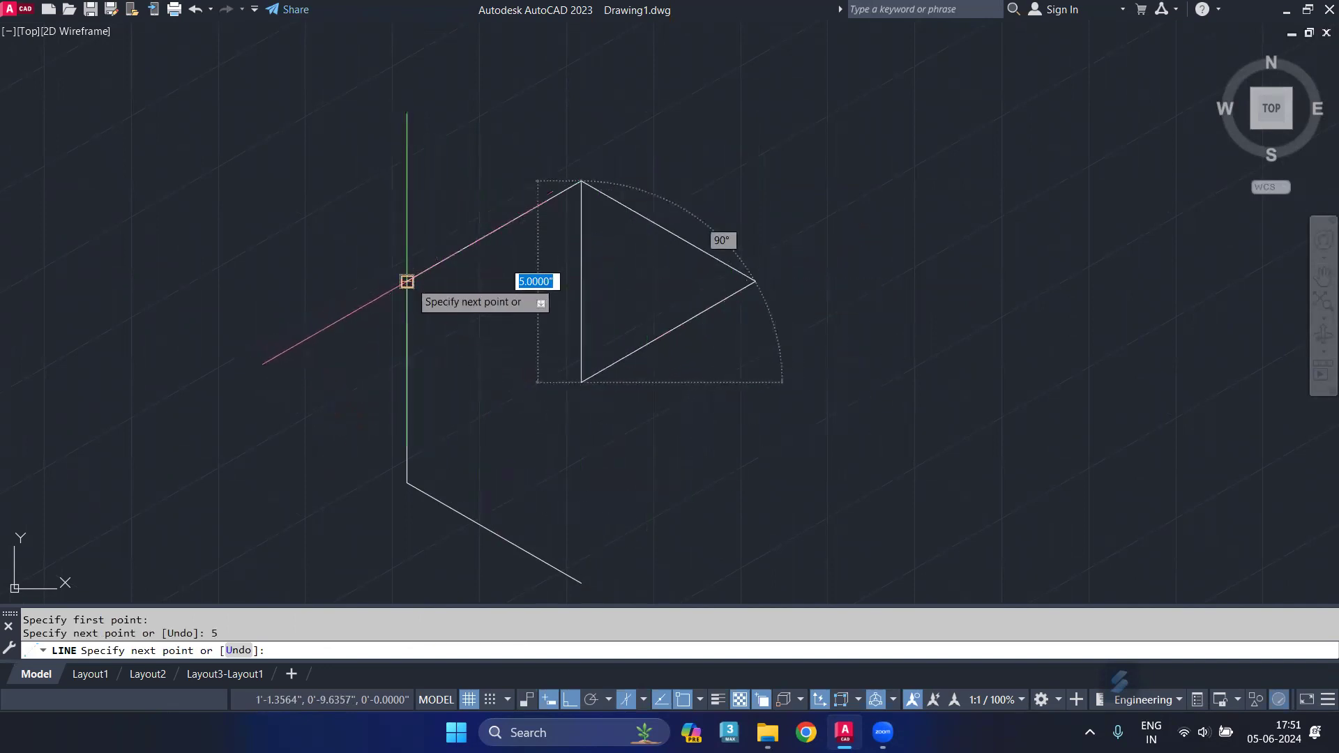
left_click(410, 279)
key("Return")
middle_click_drag(688, 424, 659, 340)
- Add the 5-unit vertical edges down to the bottom corner to complete the cube
type("l")
key("Return")
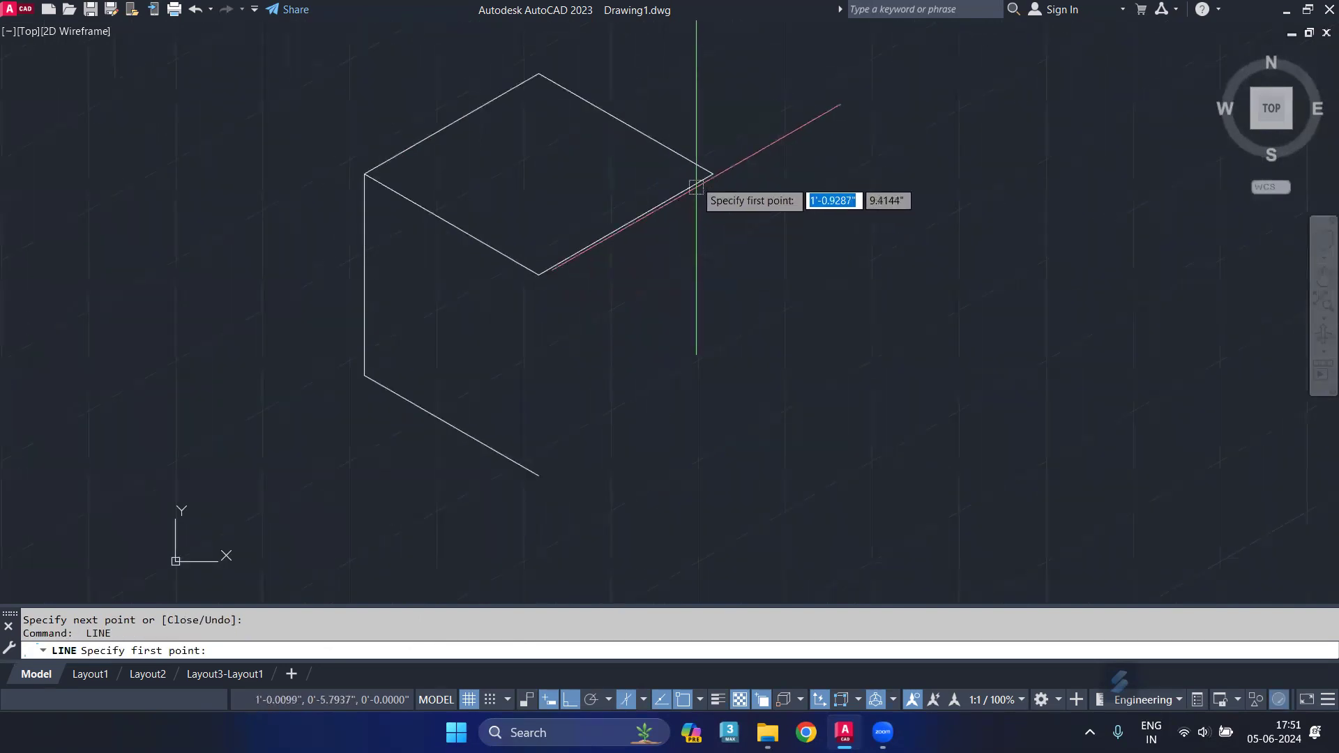
left_click(713, 173)
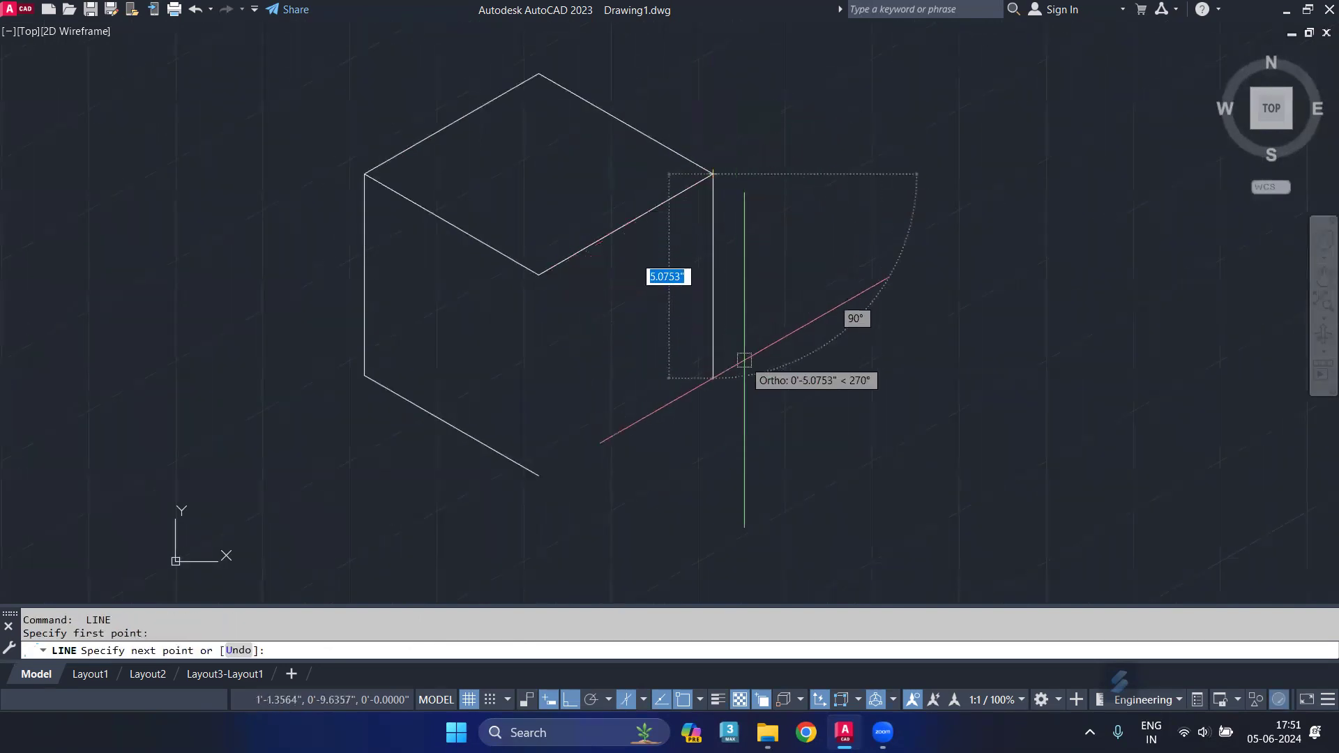
type("5")
key("Return")
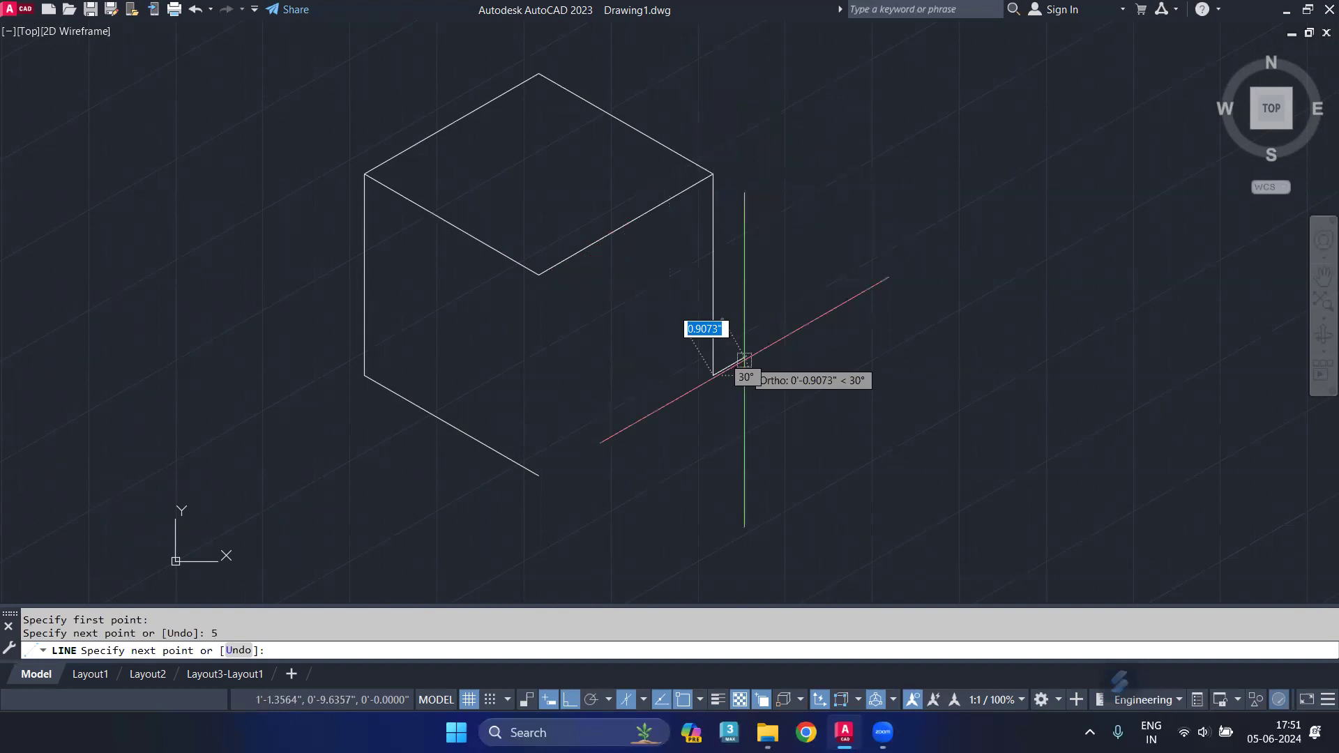
left_click(539, 477)
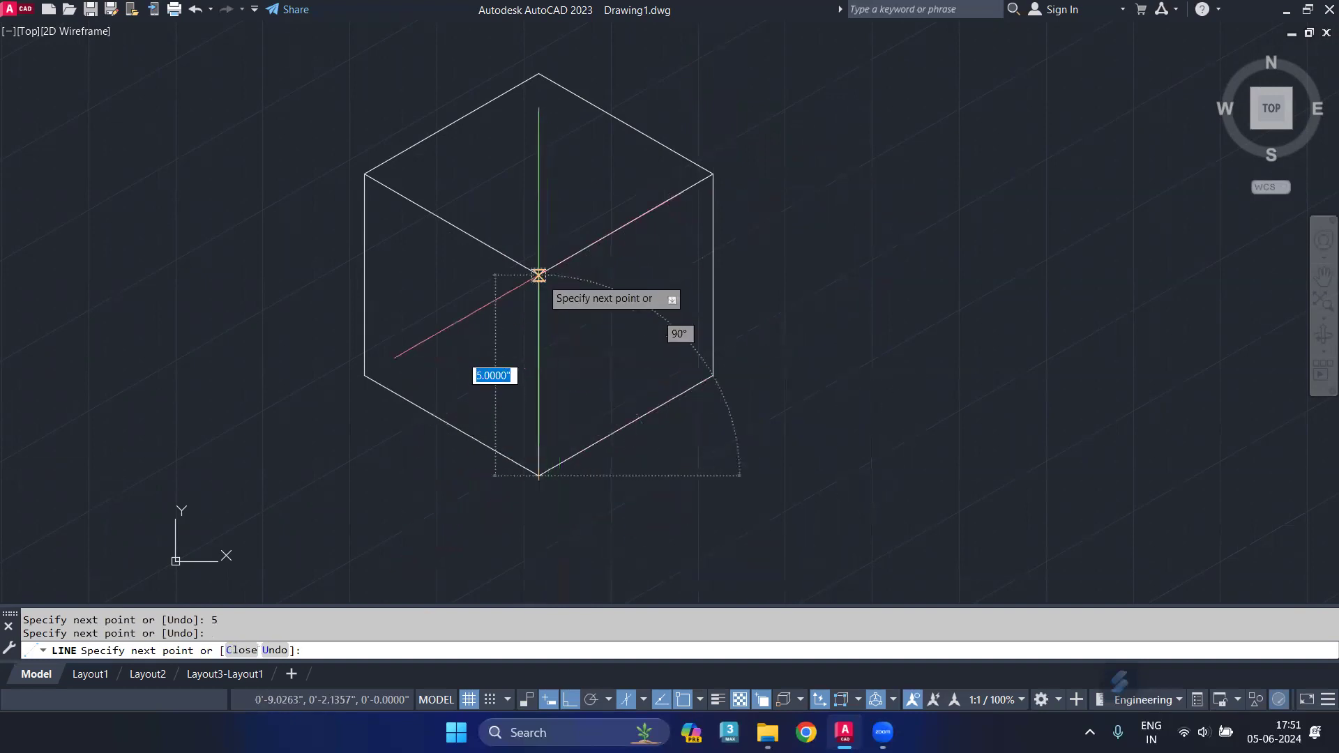
left_click(538, 274)
key("Return")
middle_click_drag(795, 374, 720, 440)
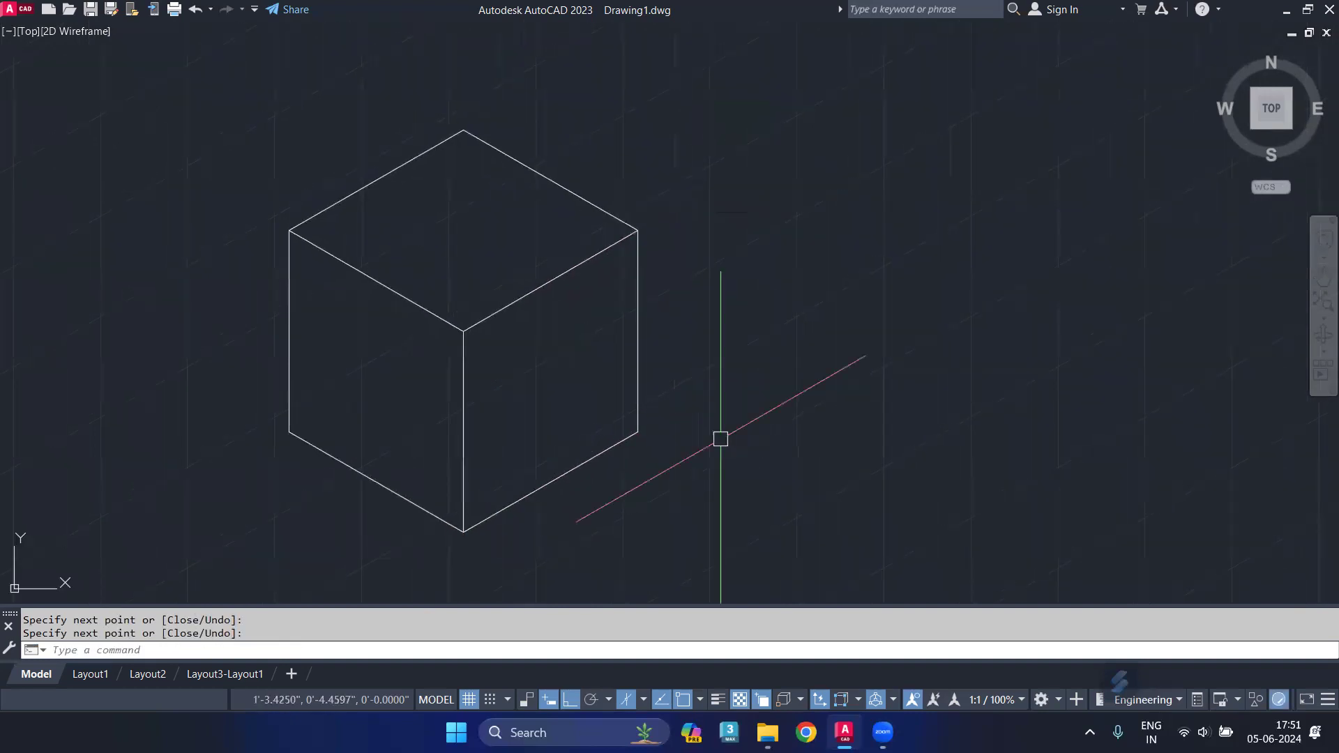
type("l")
key("Return")
left_click(637, 431)
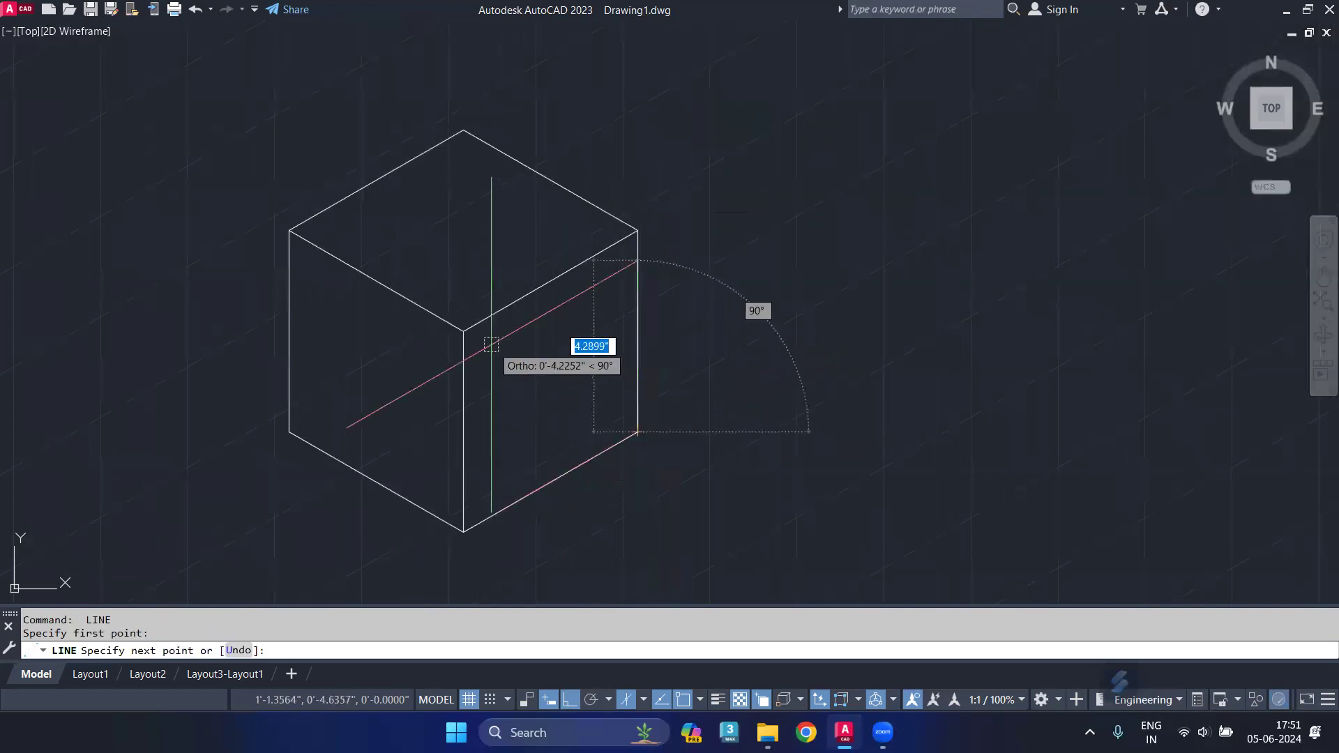
left_click(463, 330)
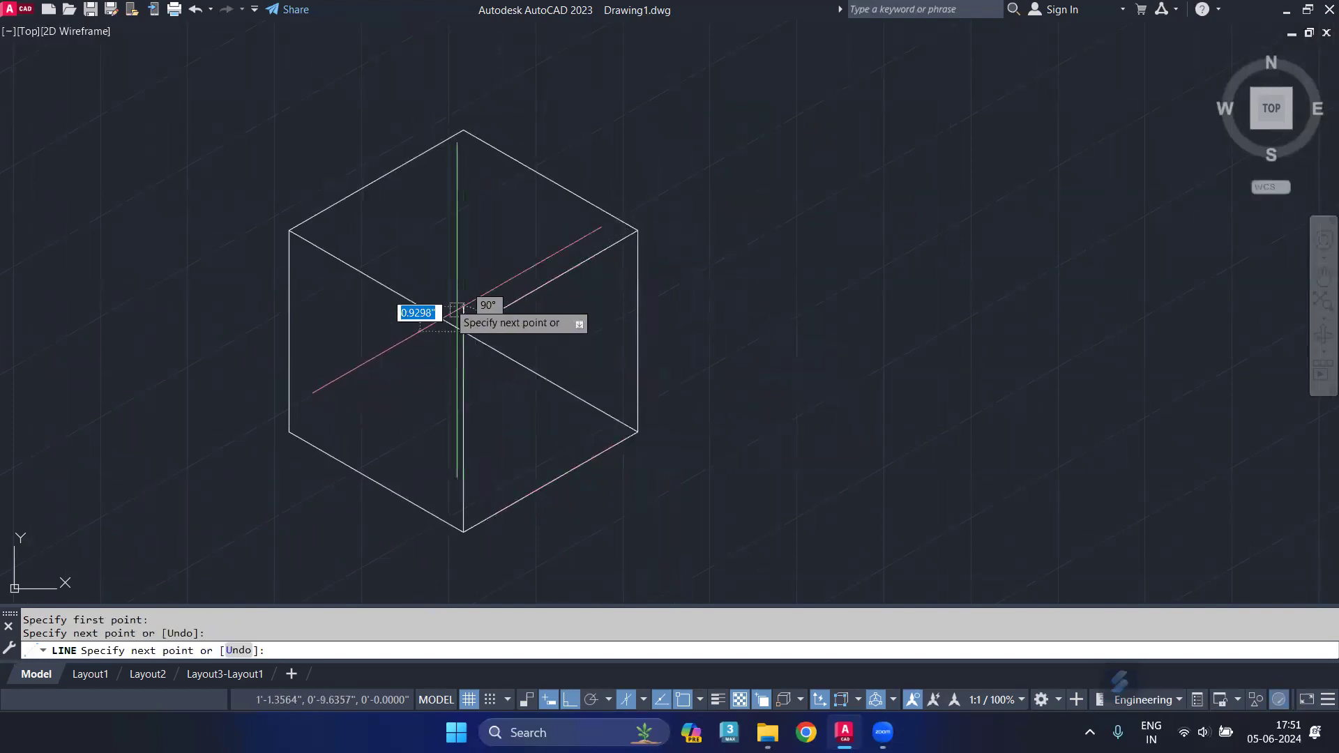
key("Return")
key("Return")
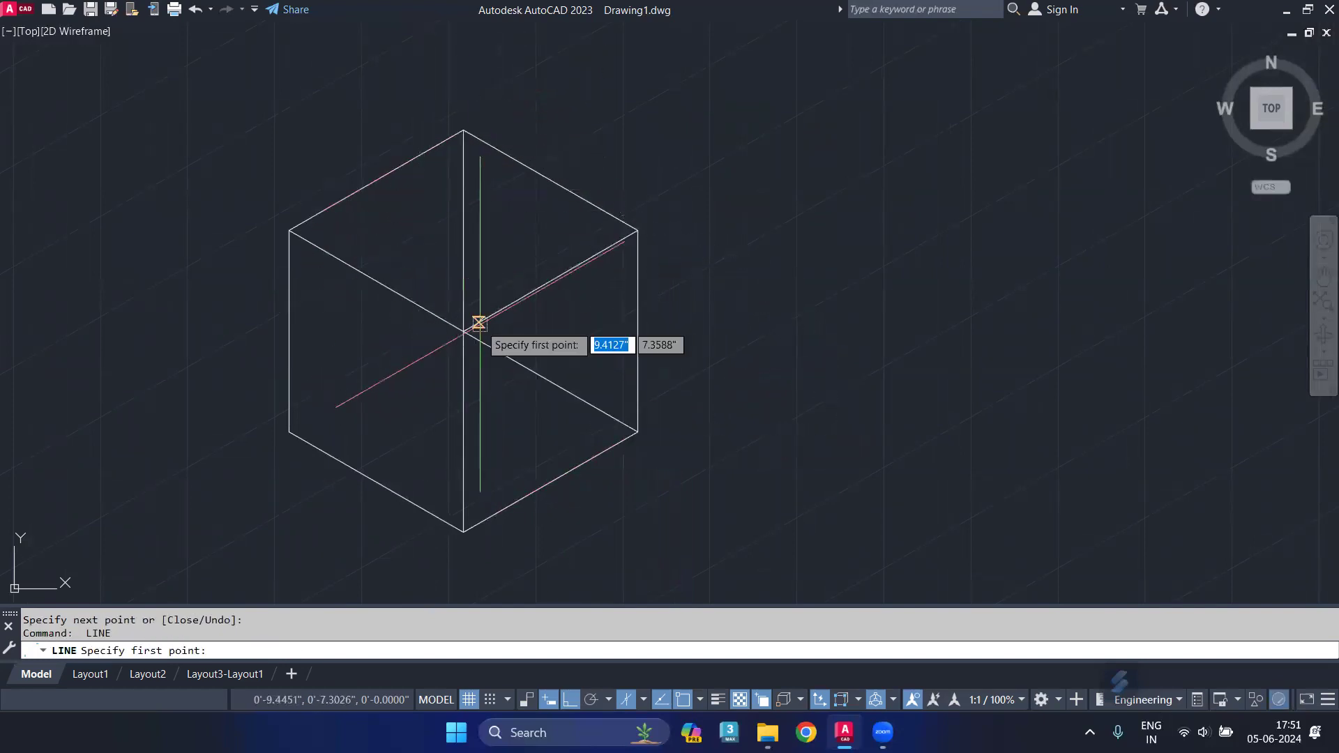
left_click(463, 331)
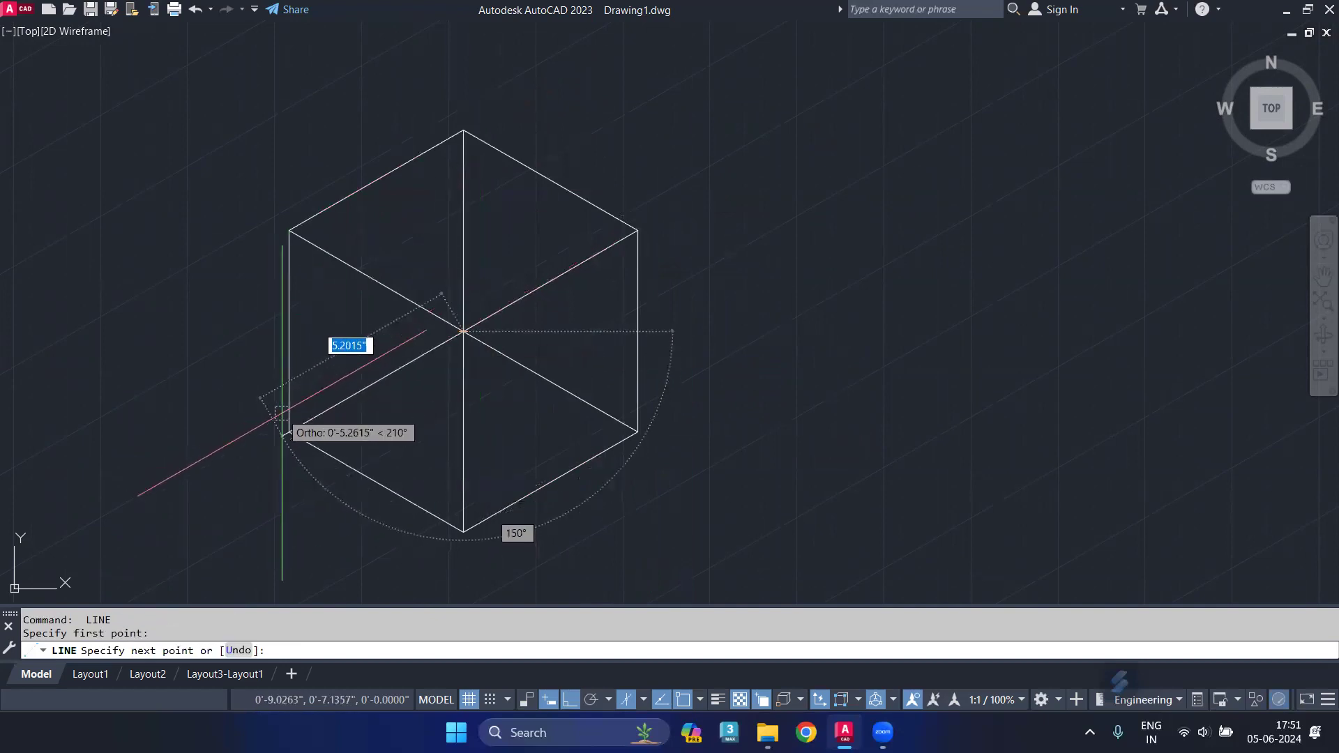
left_click(288, 431)
key("Return")
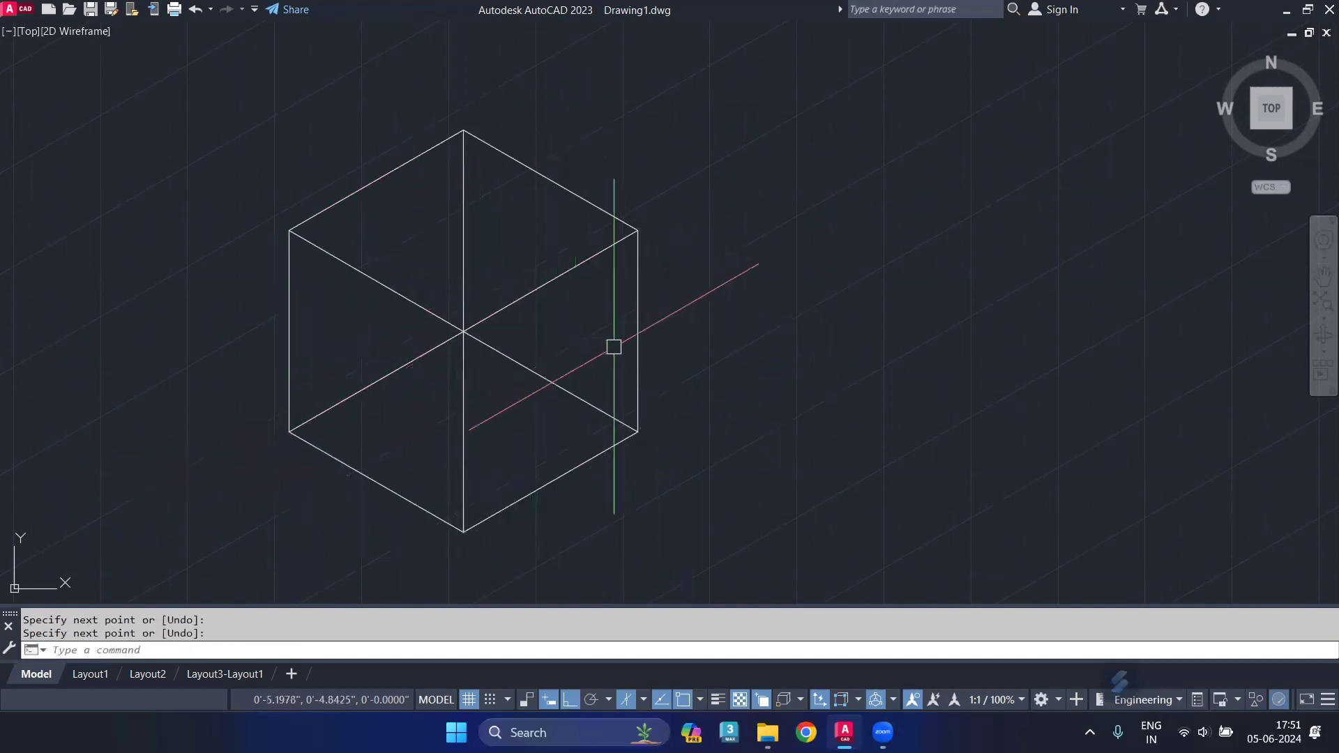
left_click(463, 275)
left_click(400, 366)
key("Delete")
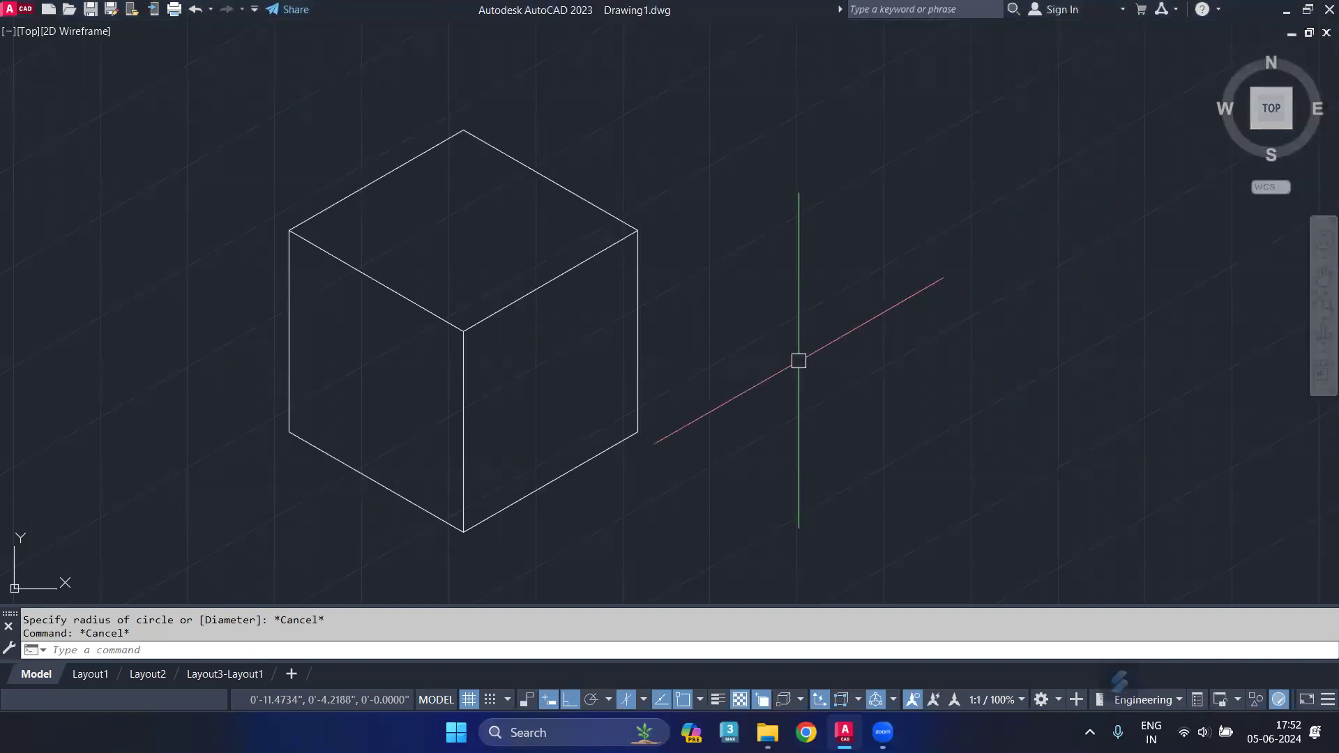
- Draw a 2.5-radius isocircle centred midway between the right face's edge midpoints
key("Return")
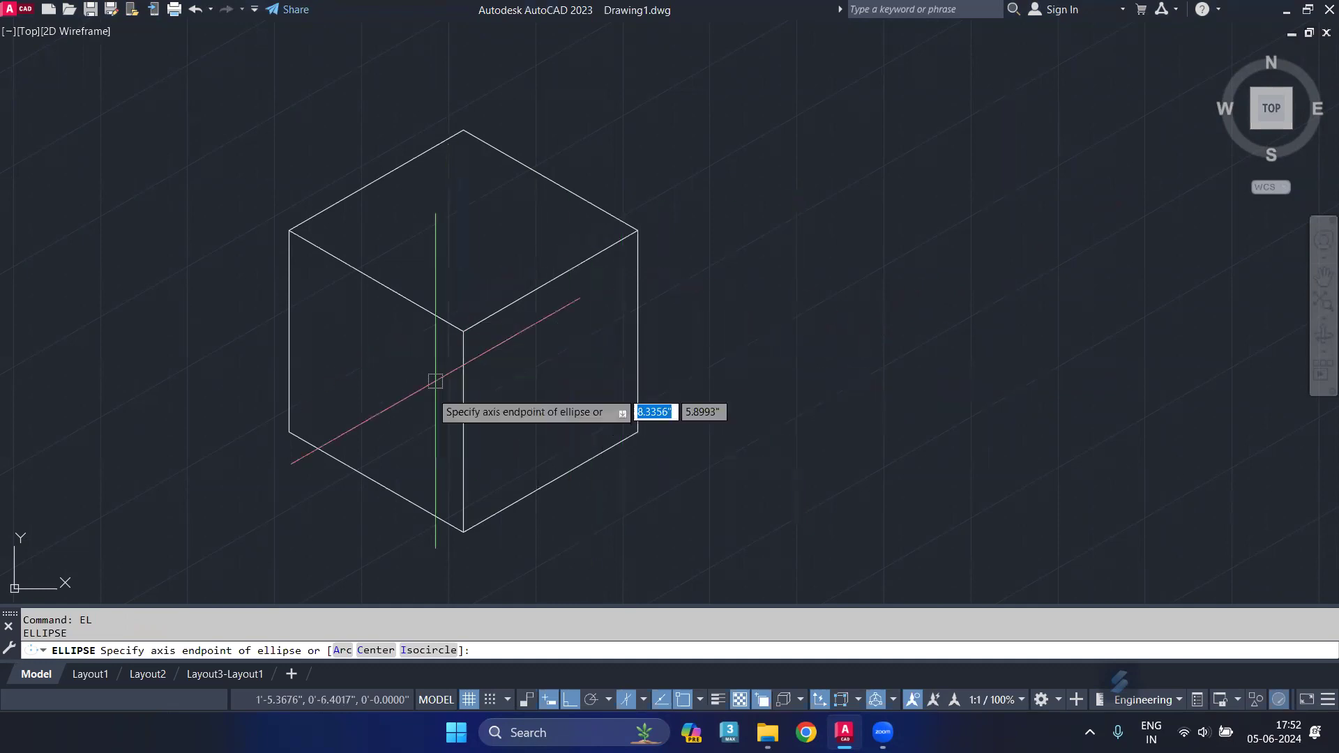
left_click(428, 649)
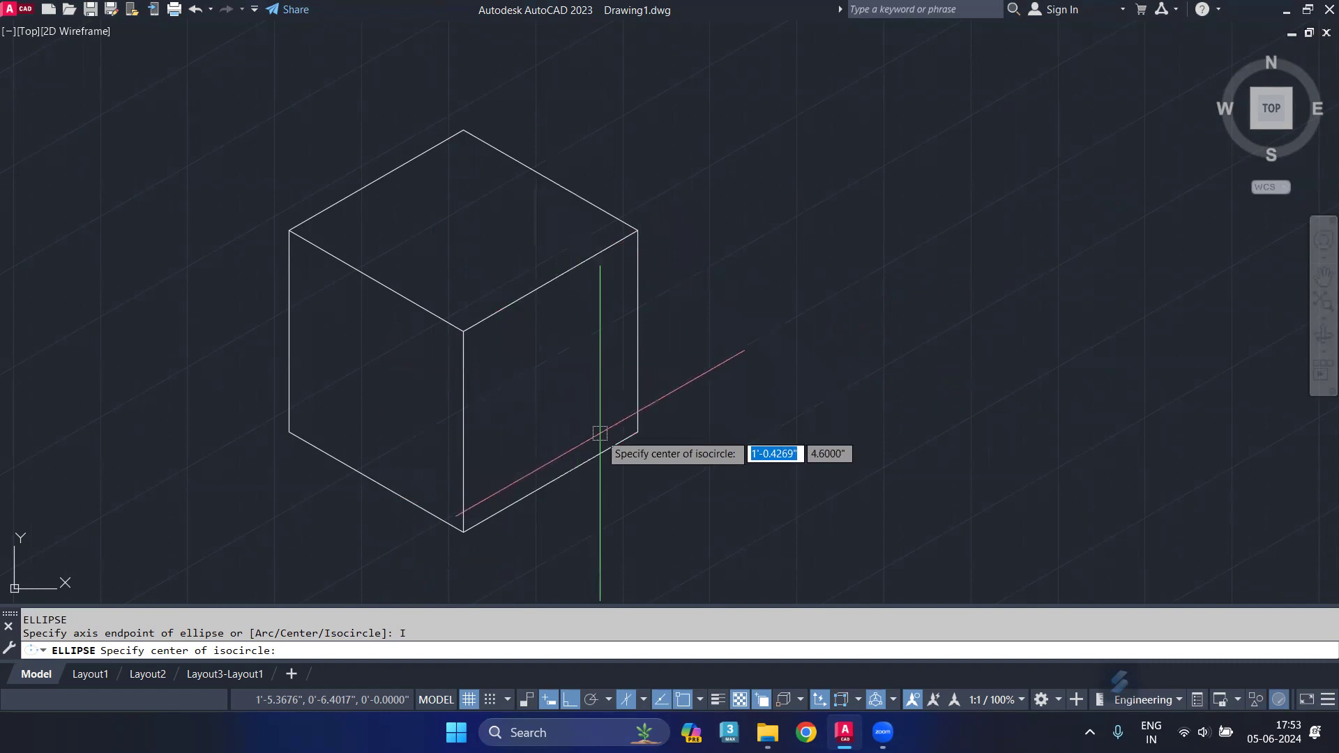
type("mtp")
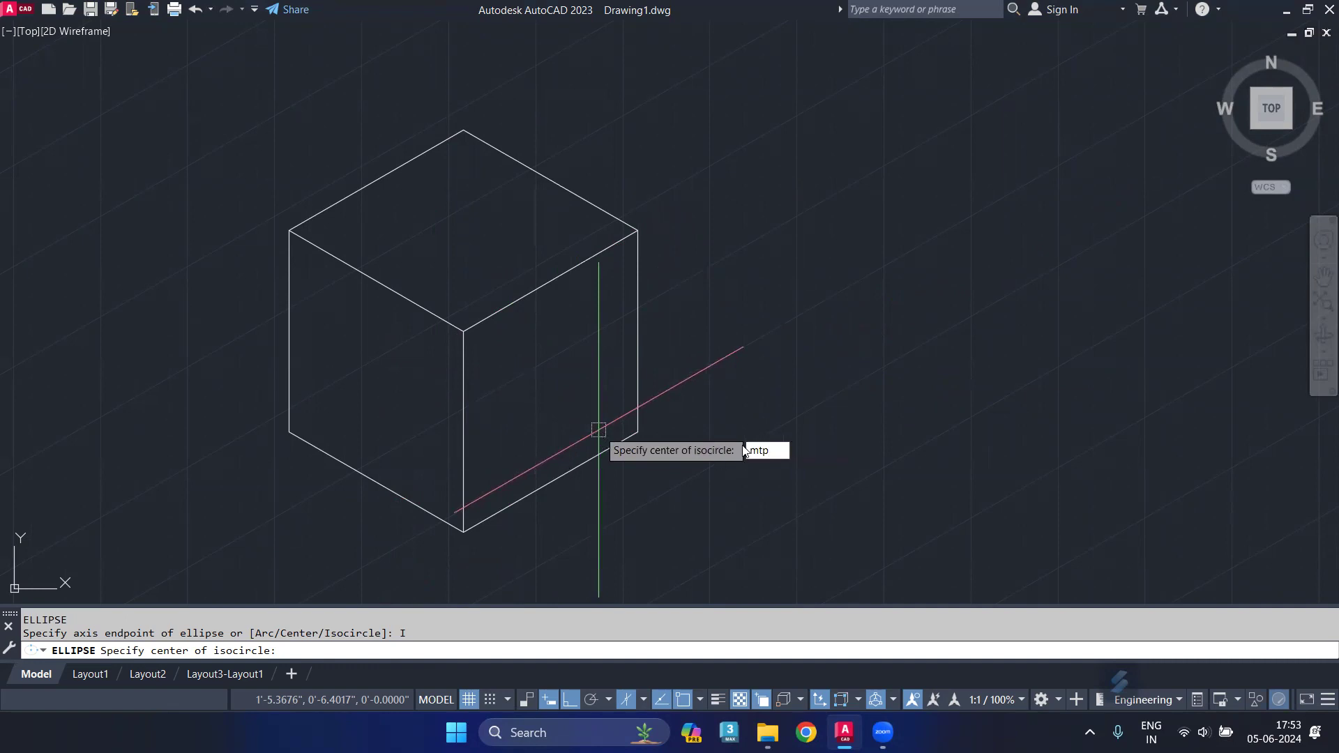
key("Return")
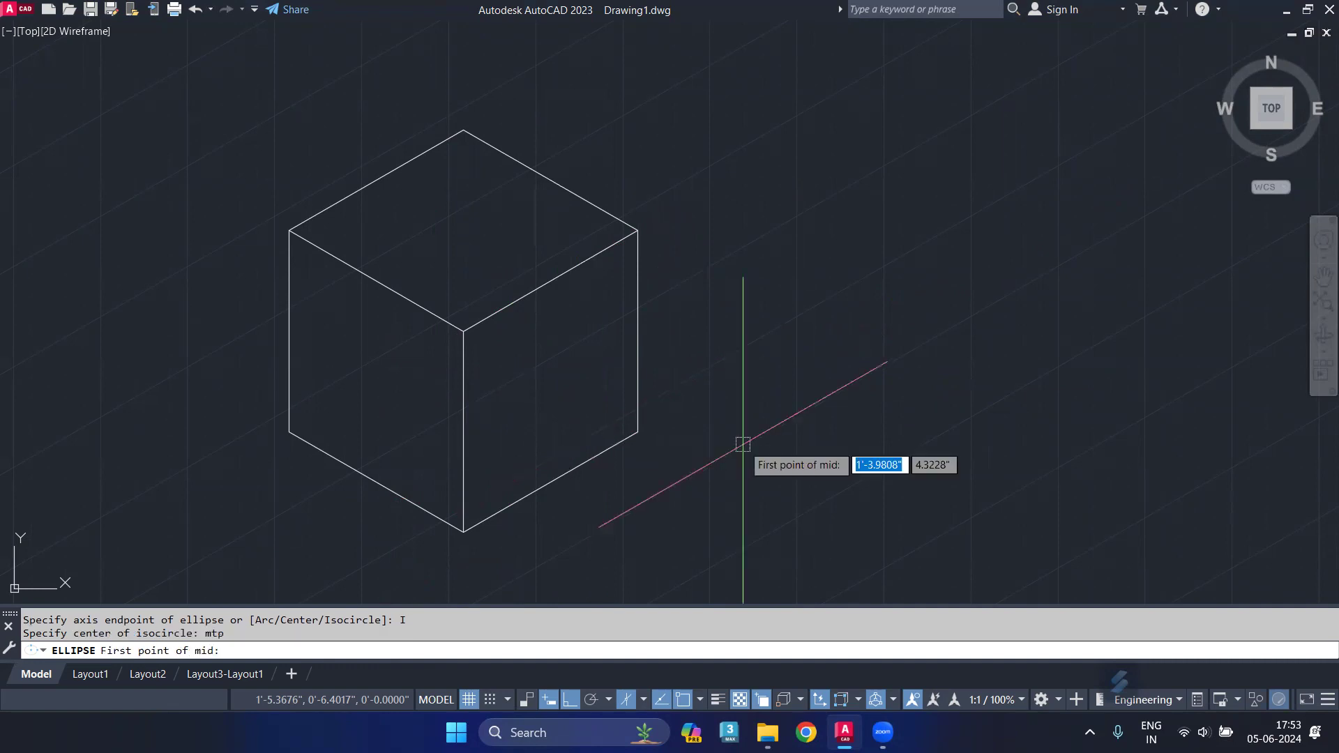
left_click(550, 481)
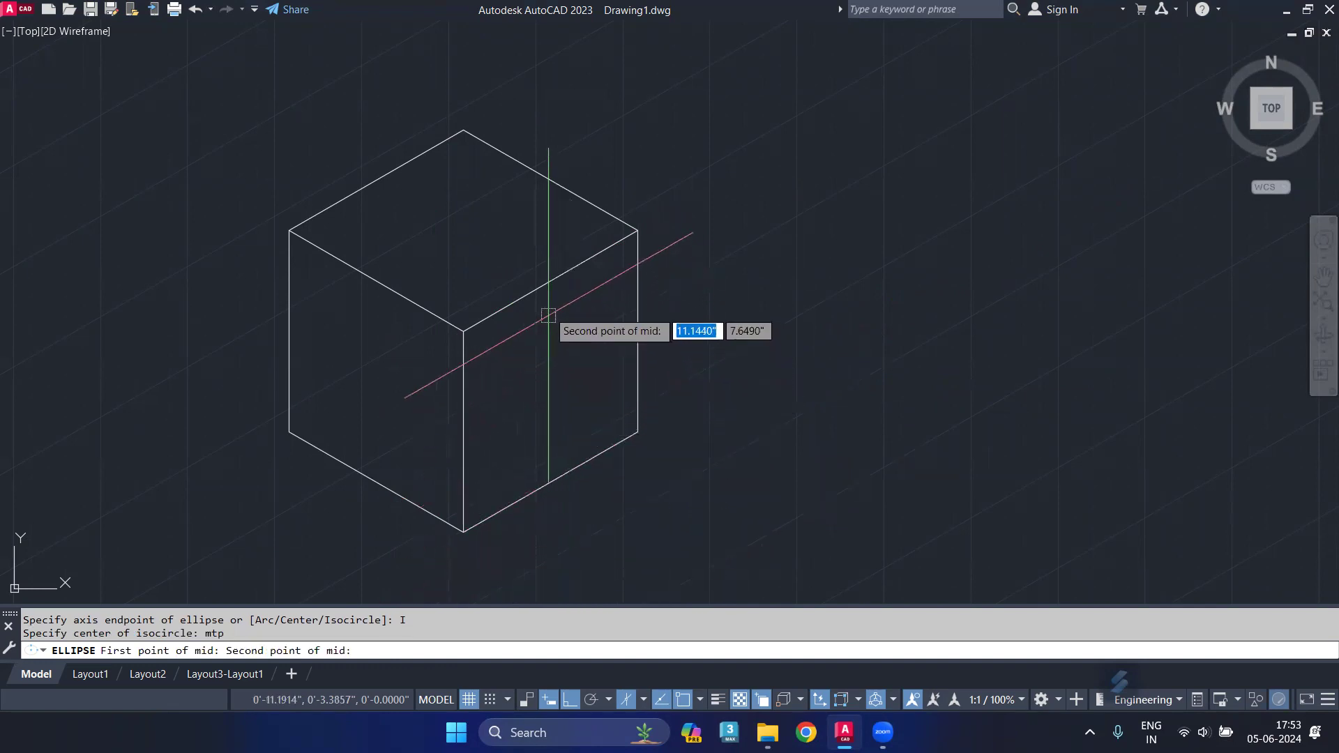
left_click(550, 280)
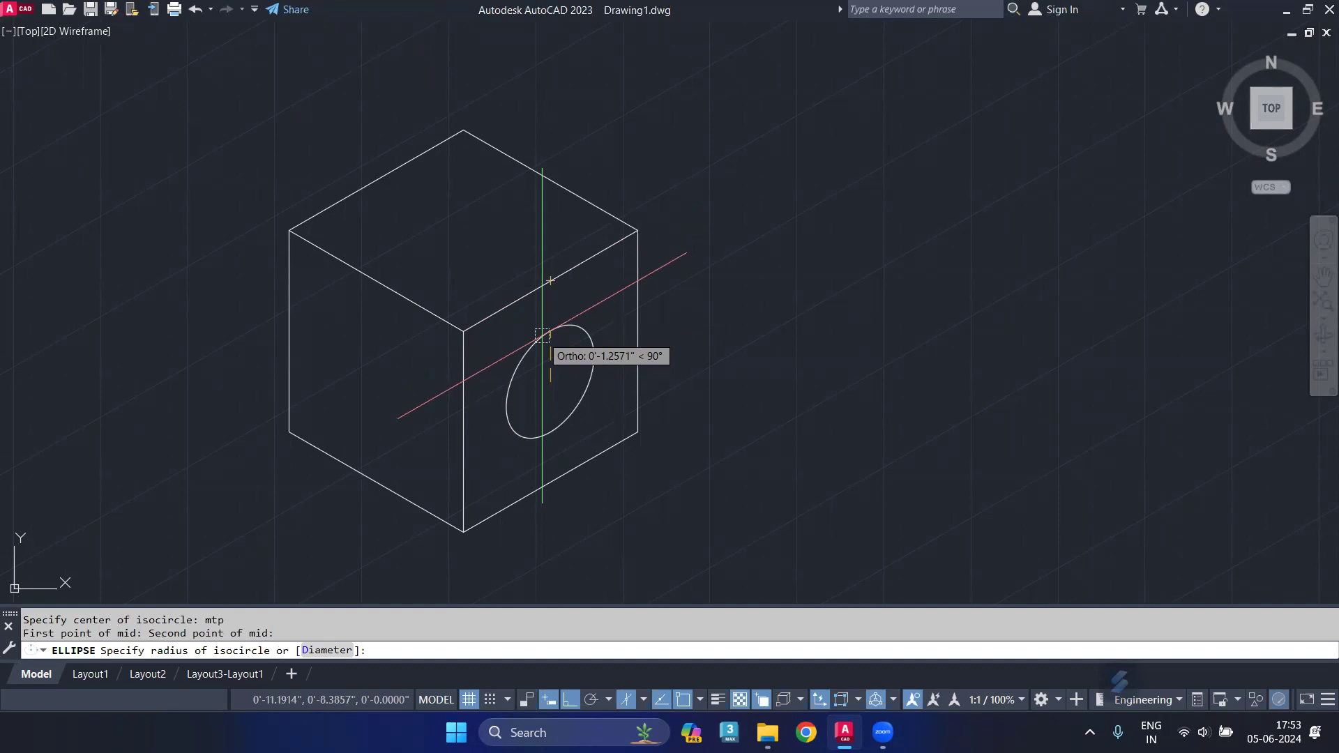
type("2.5")
key("Return")
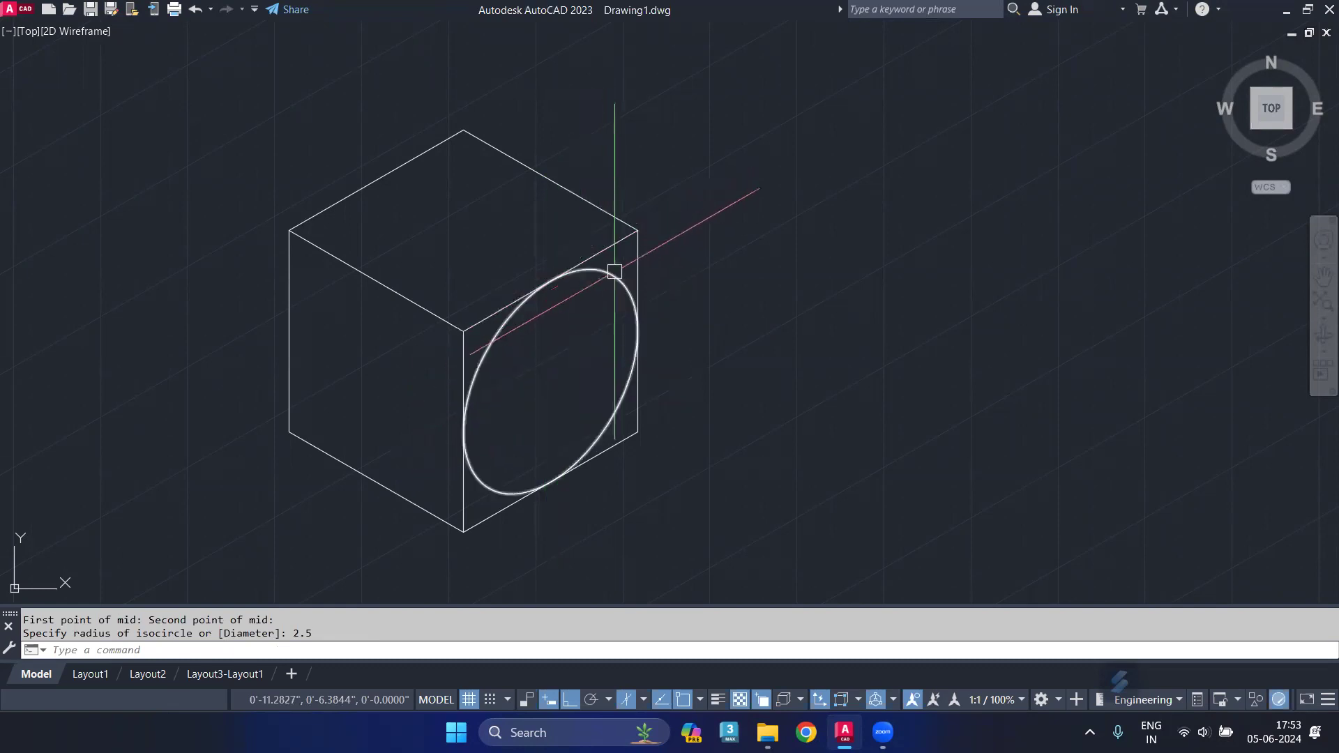
left_click(611, 274)
type("co")
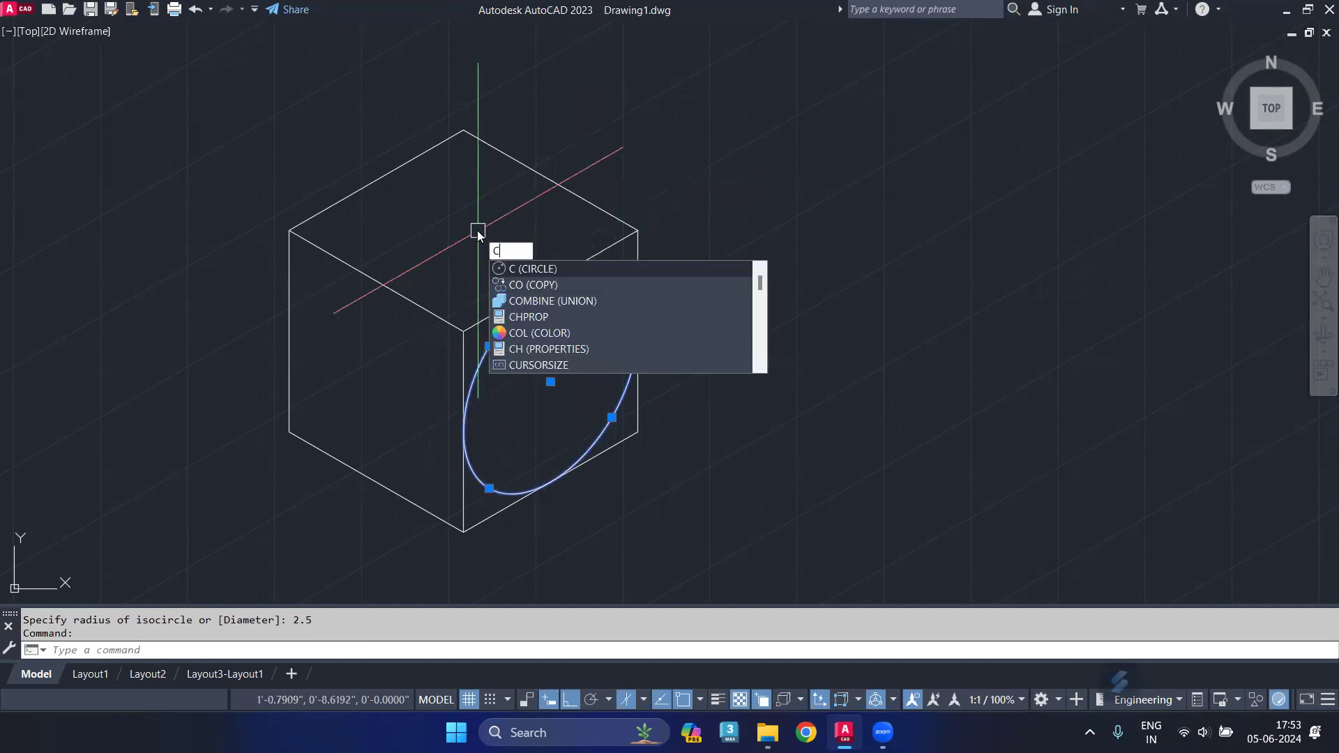
key("Return")
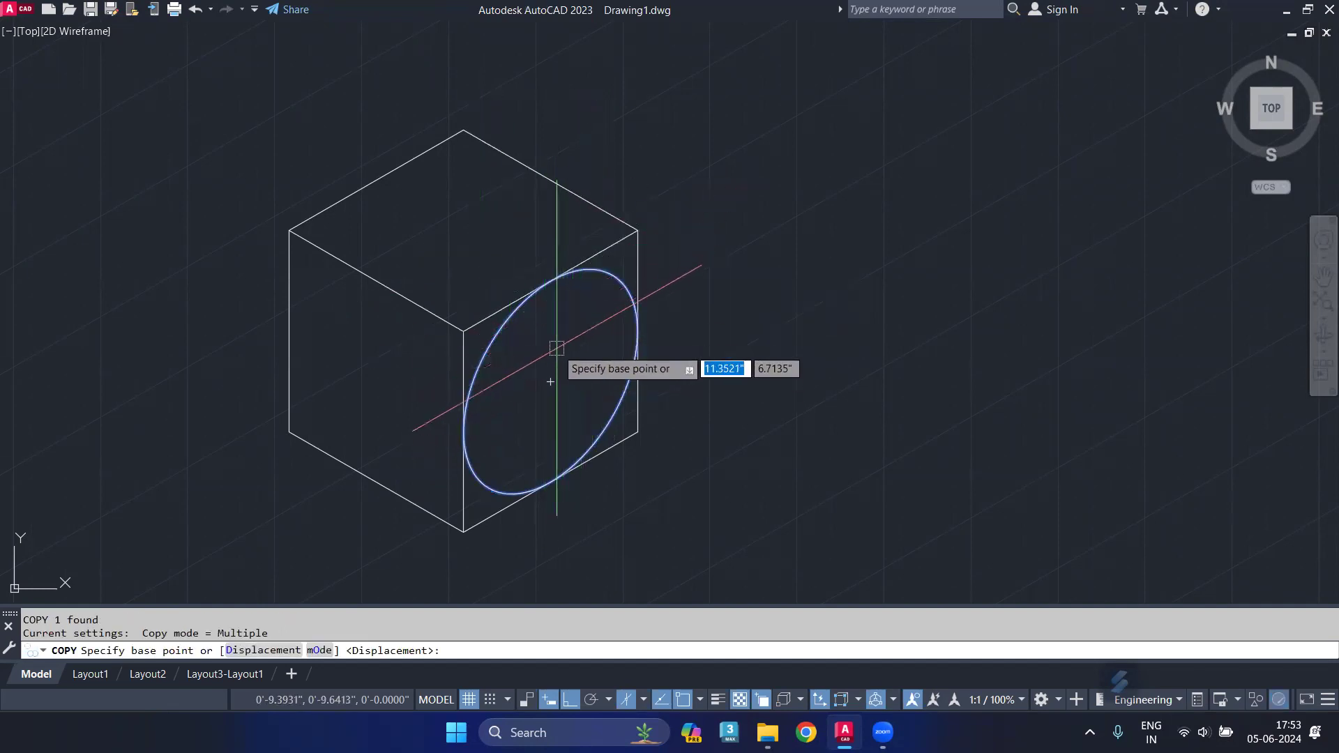
left_click(550, 382)
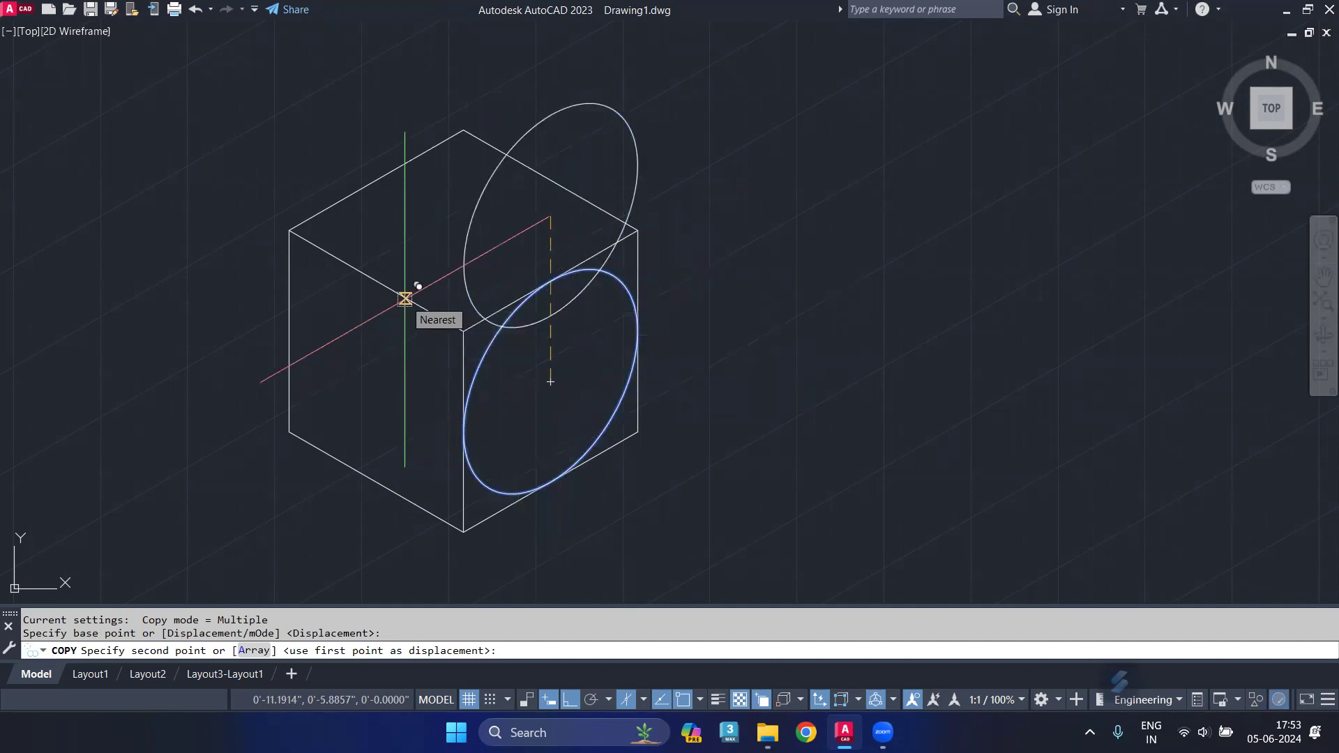
type("5")
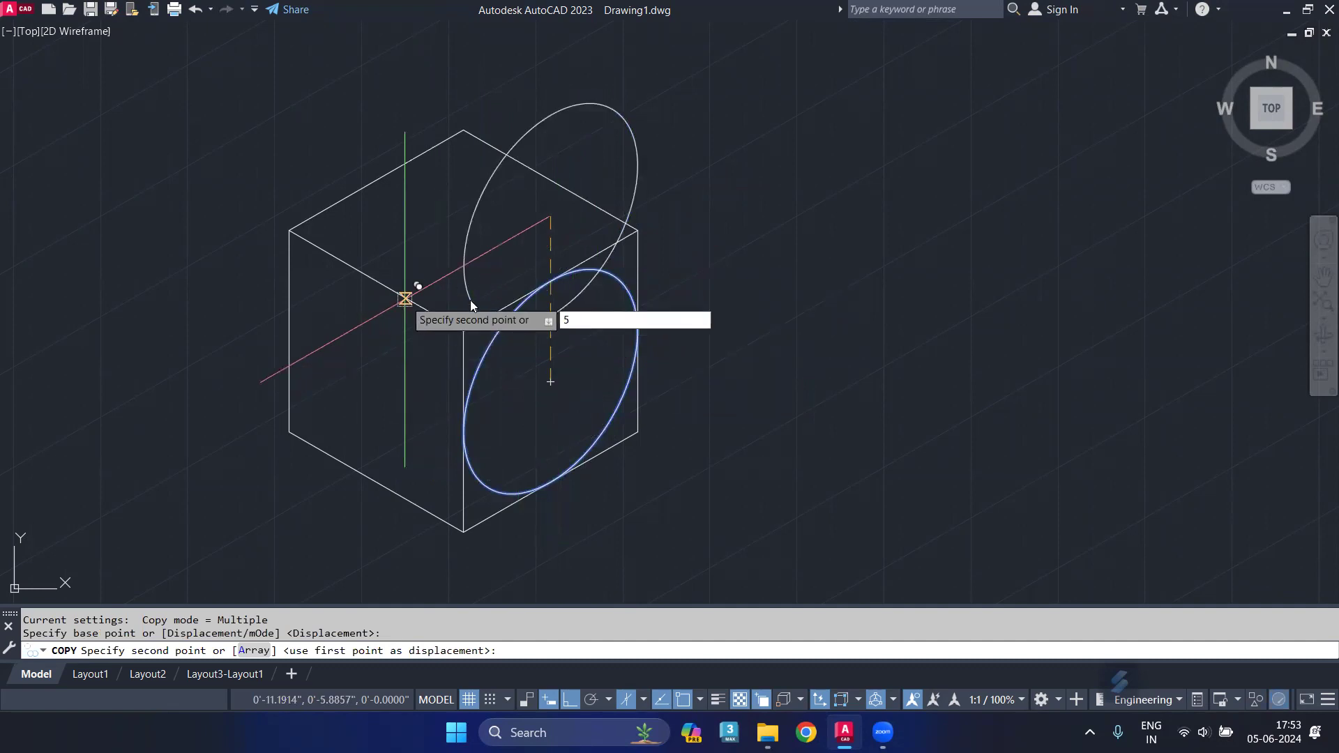
key("Return")
type("5")
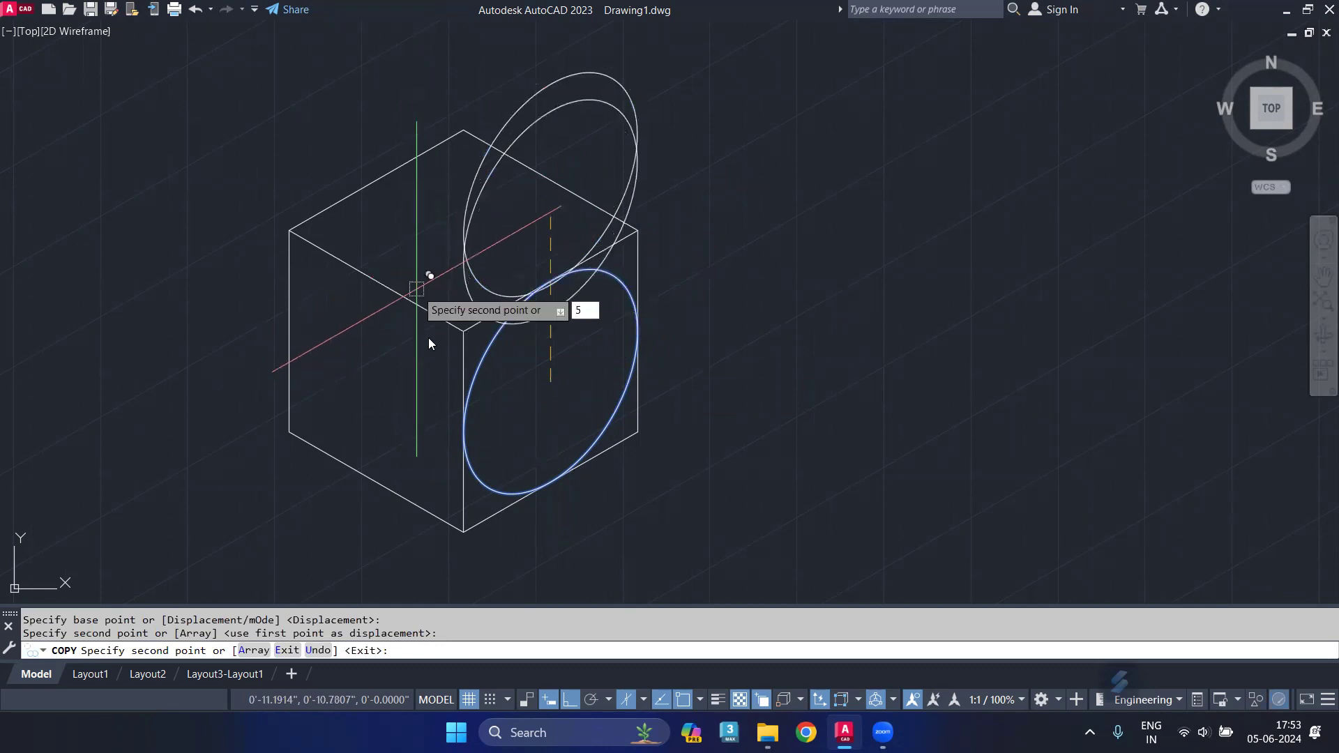
key("Return")
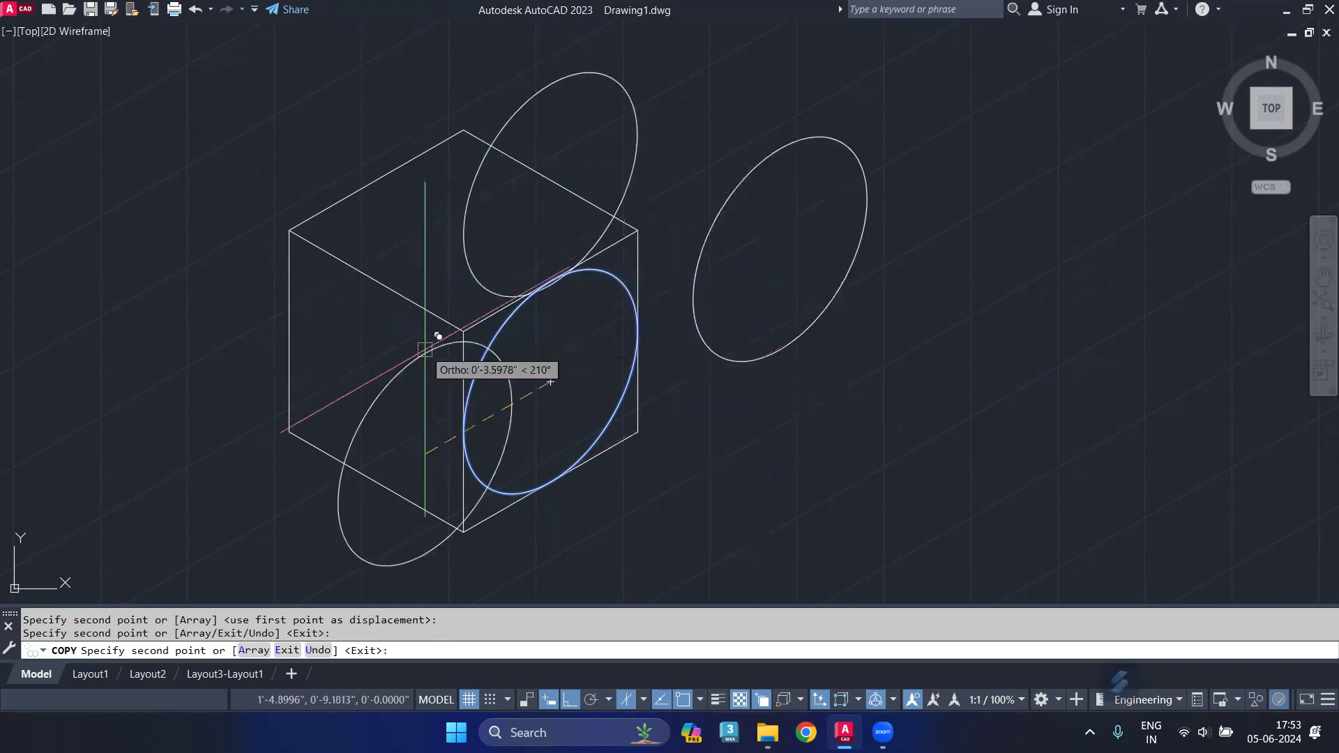
key("ctrl+z")
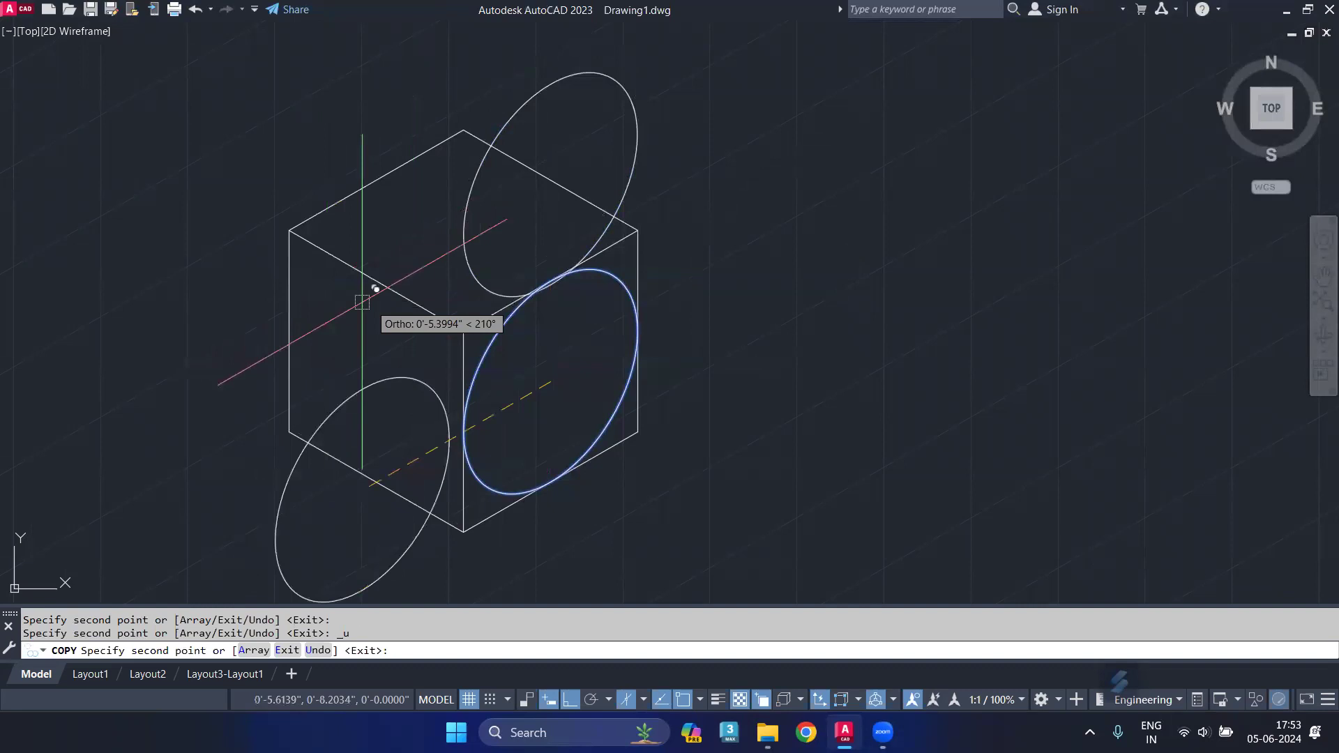
key("ctrl+z")
type("5")
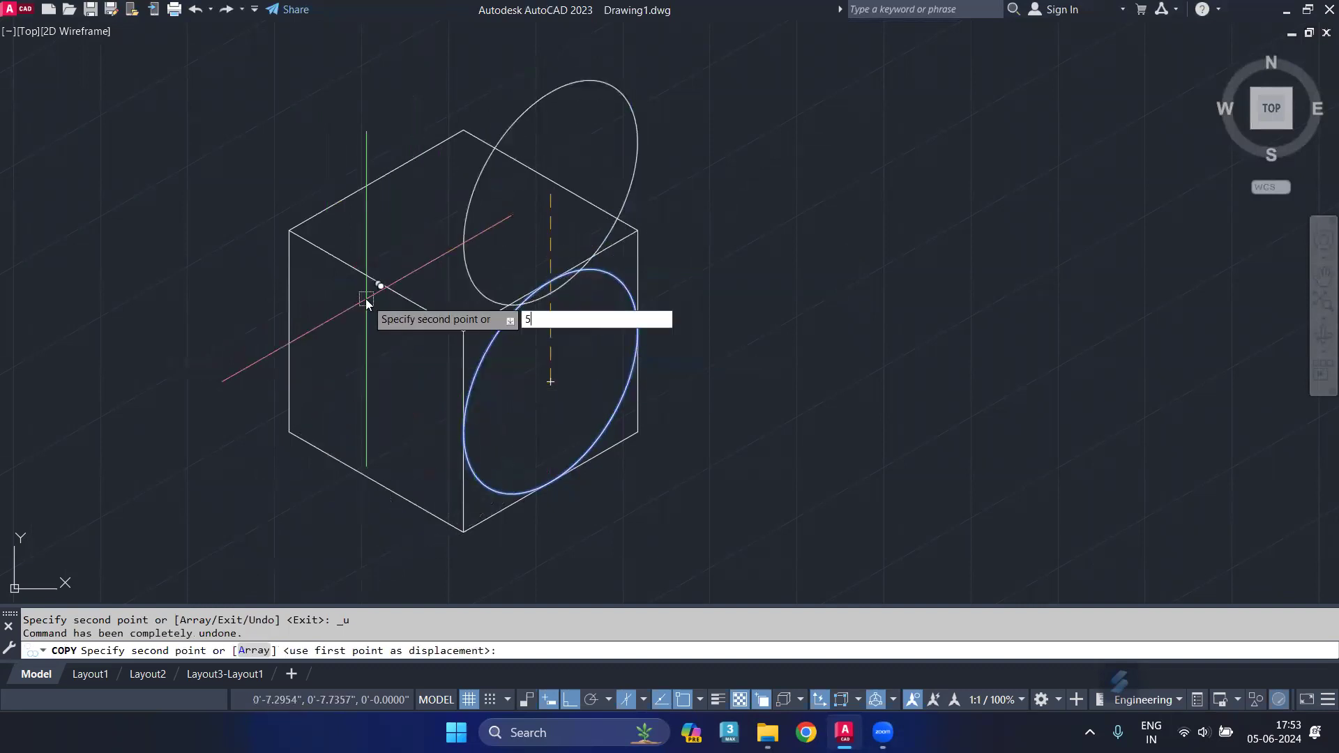
key("Escape")
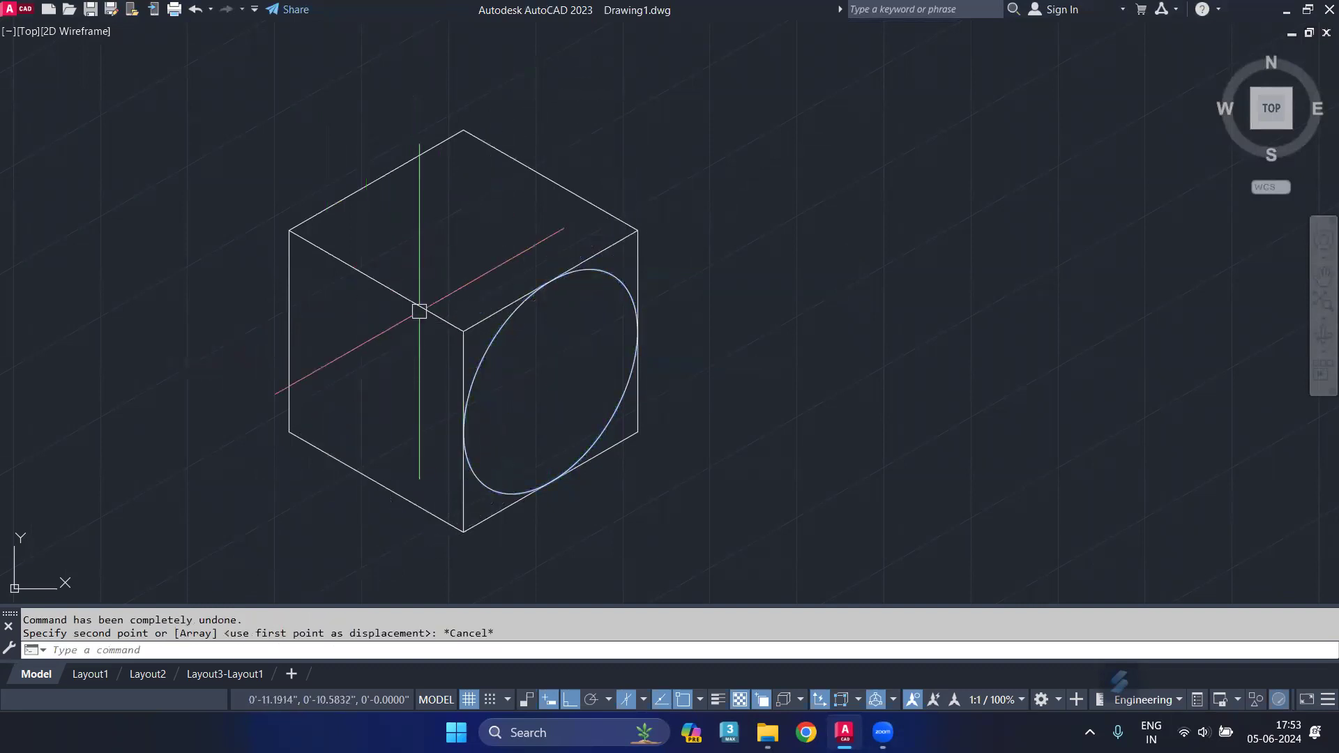
left_click(478, 367)
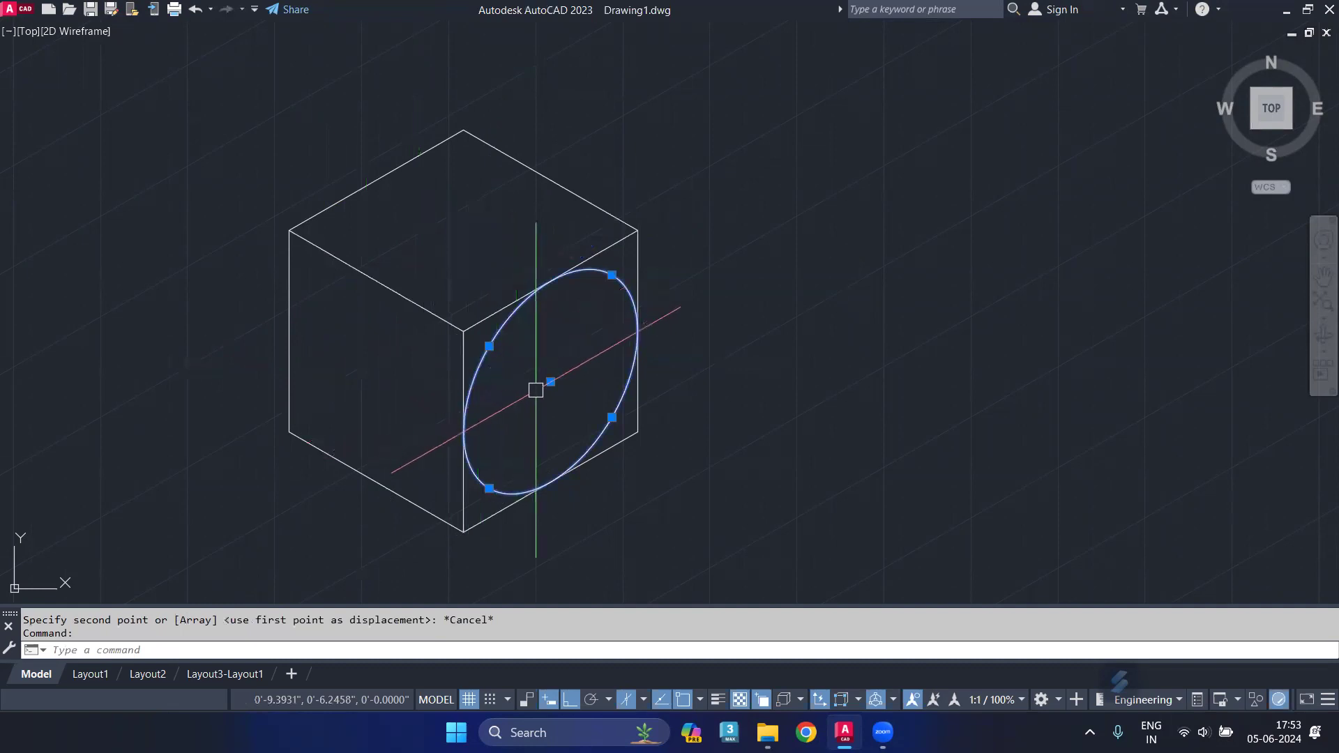
type("co")
key("Return")
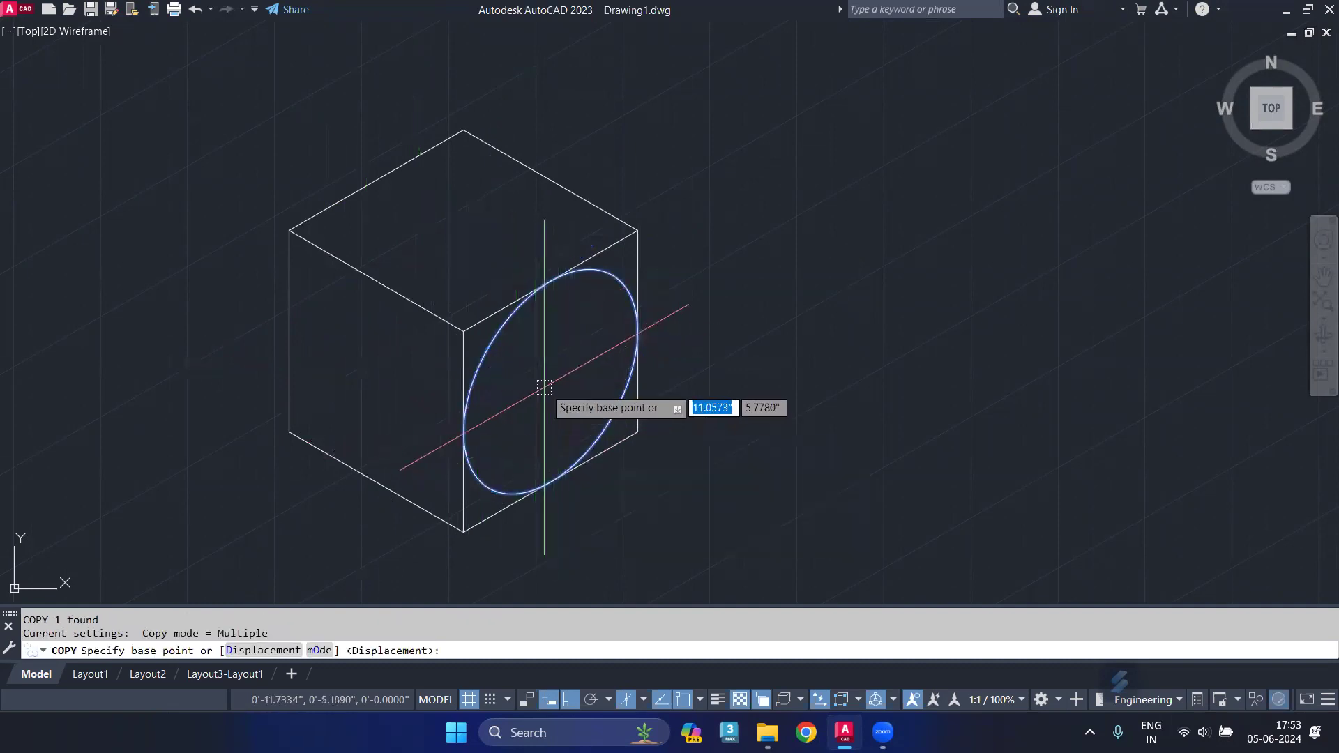
left_click(550, 381)
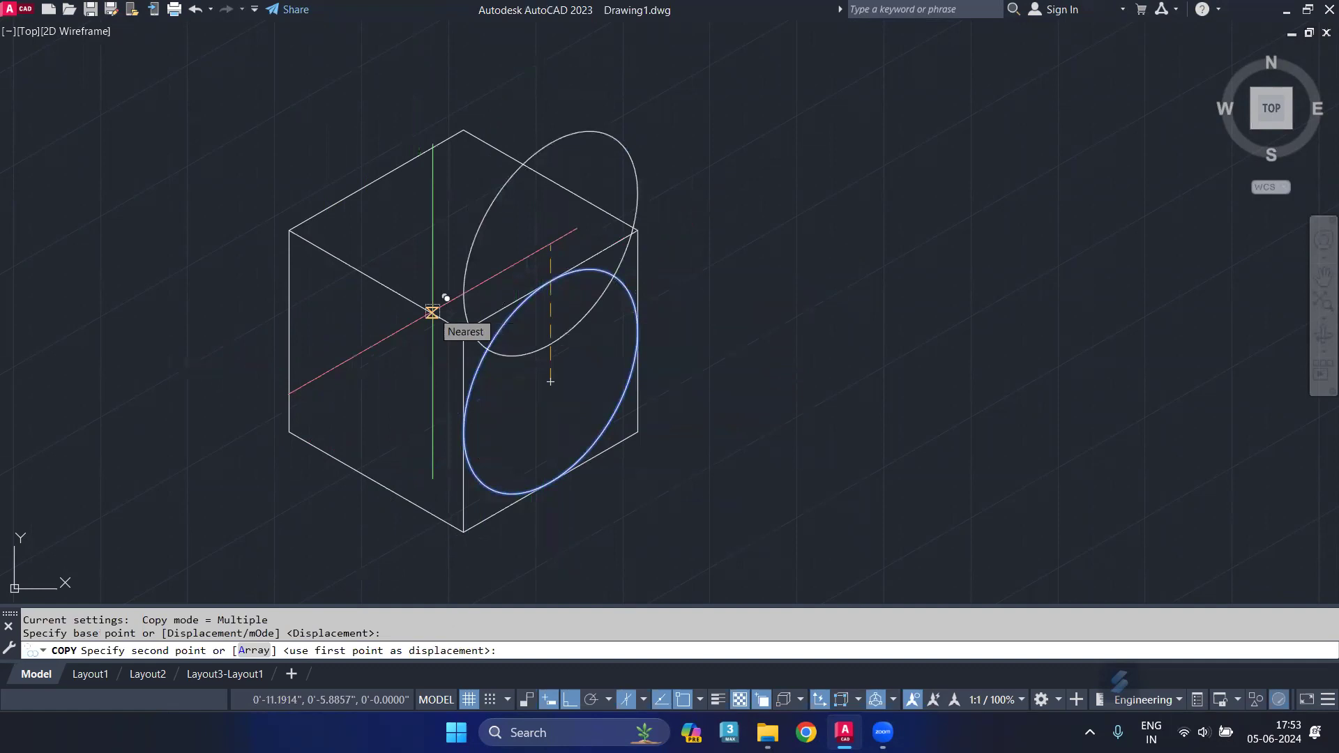
type("55")
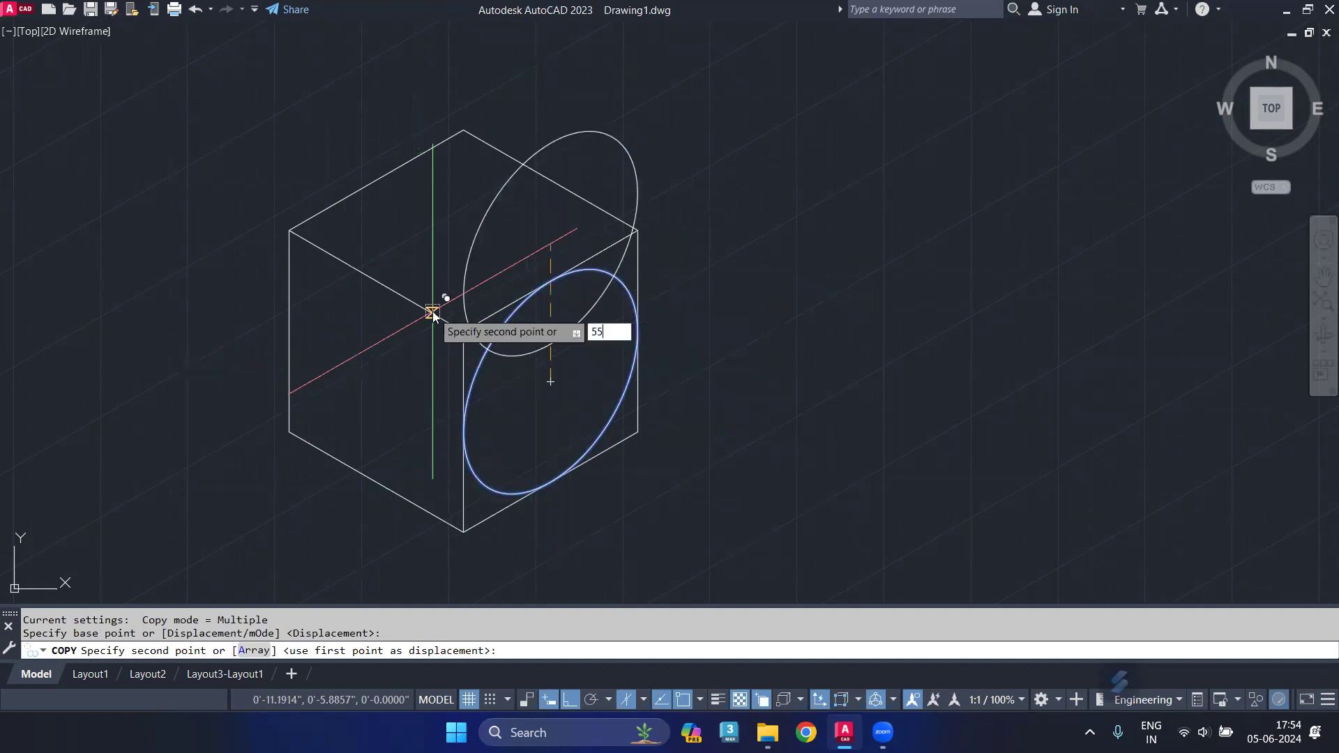
key("BackSpace")
key("BackSpace")
key("BackSpace")
key("BackSpace")
key("BackSpace")
key("BackSpace")
key("Escape")
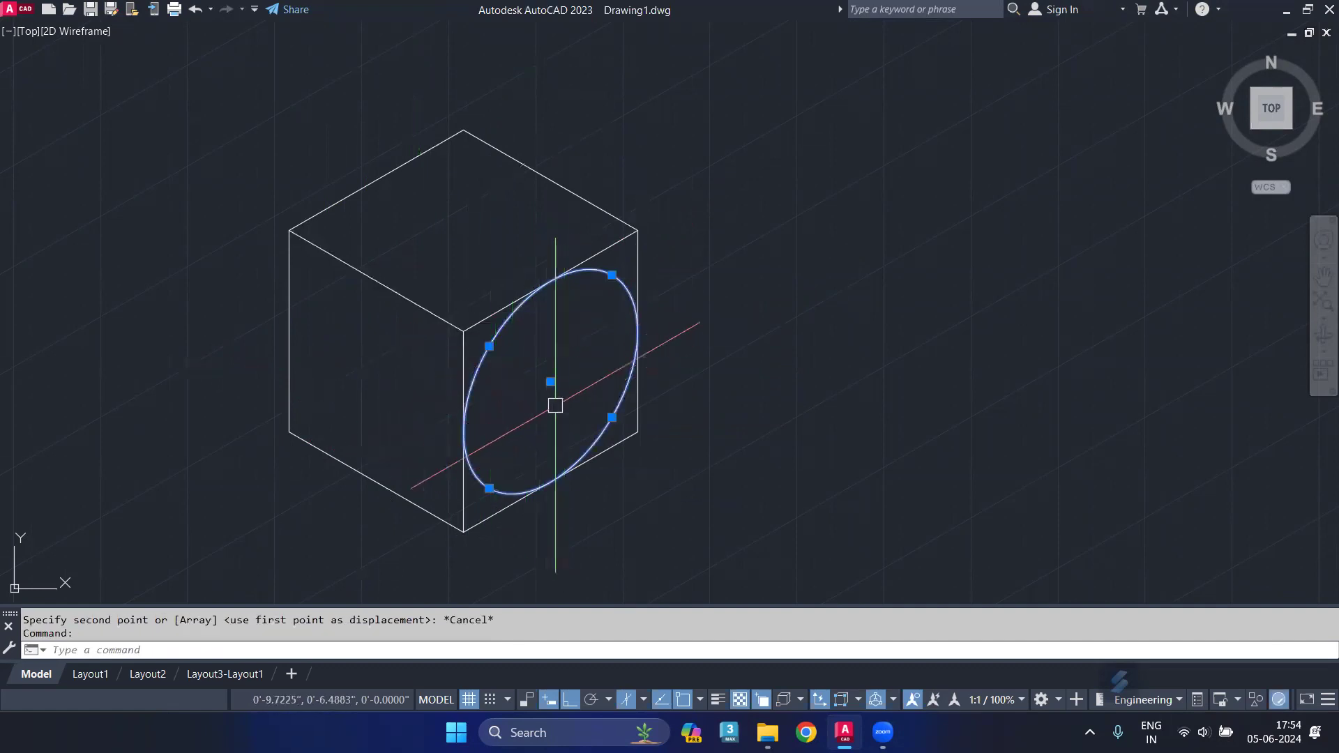
- Trim away the cube's inner edges
key("Escape")
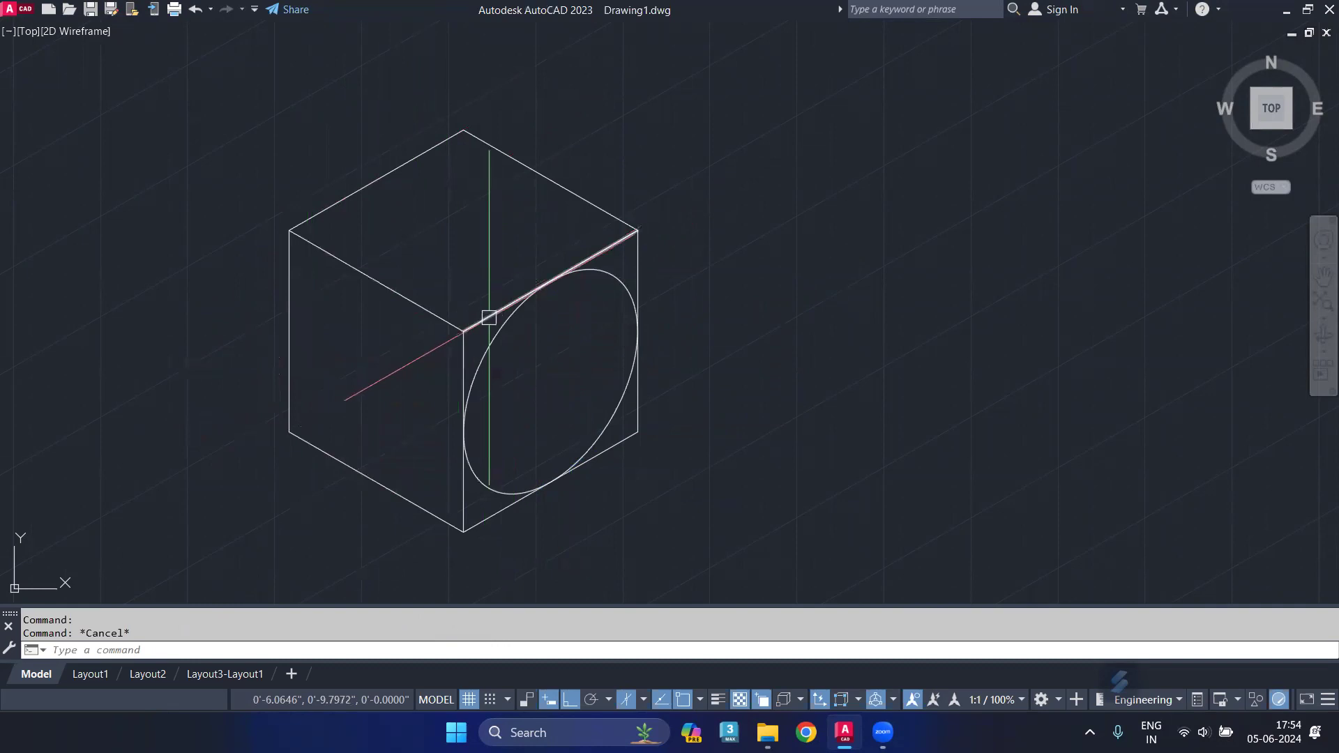
type("r")
key("Return")
left_click(490, 312)
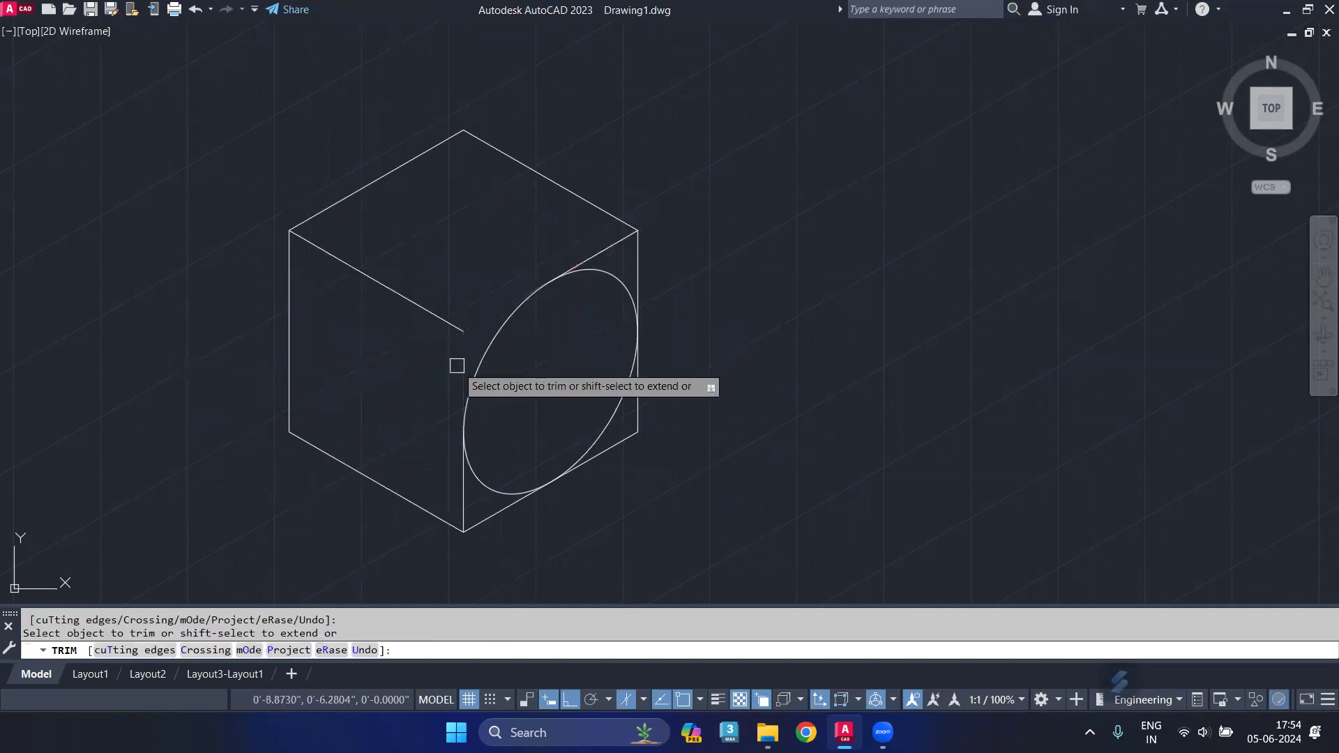
left_click(461, 326)
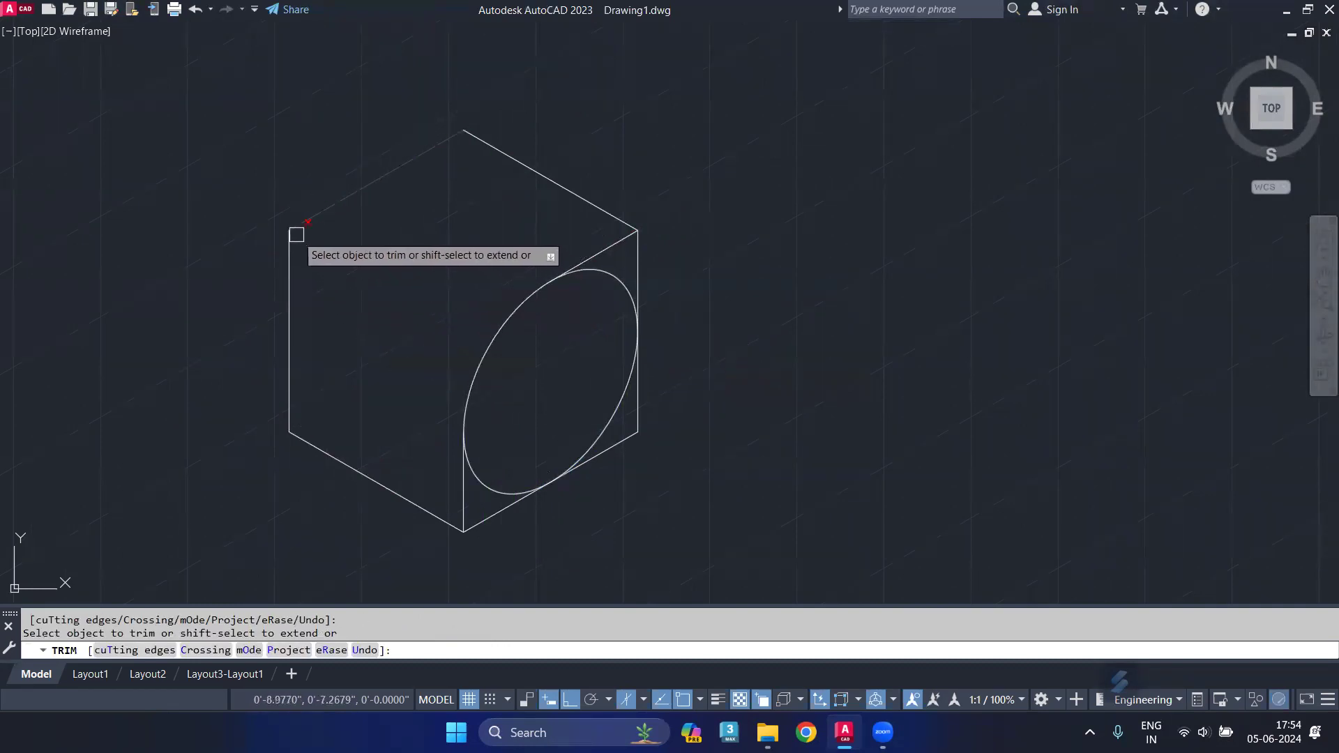
key("Escape")
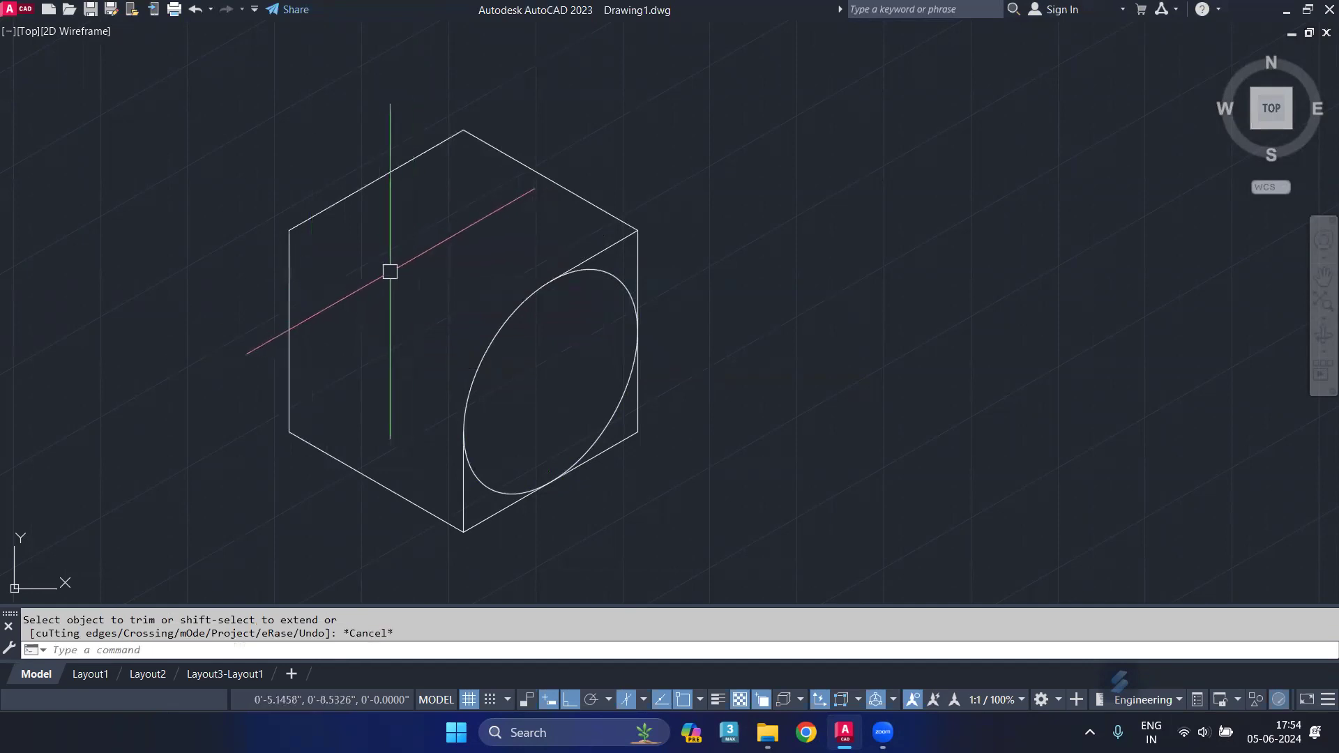
- Fillet the top-left and left outline edges with radius 5
type("f")
key("Return")
type("r")
key("Return")
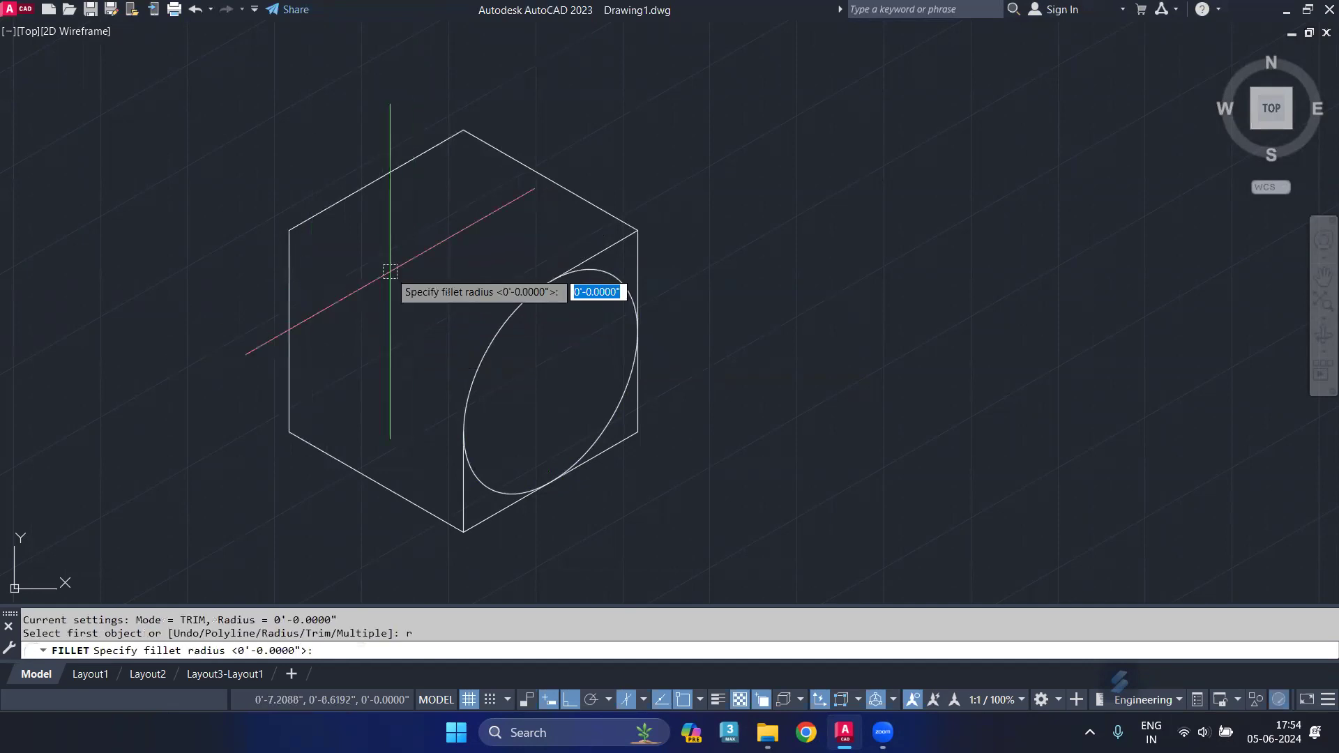
key("Return")
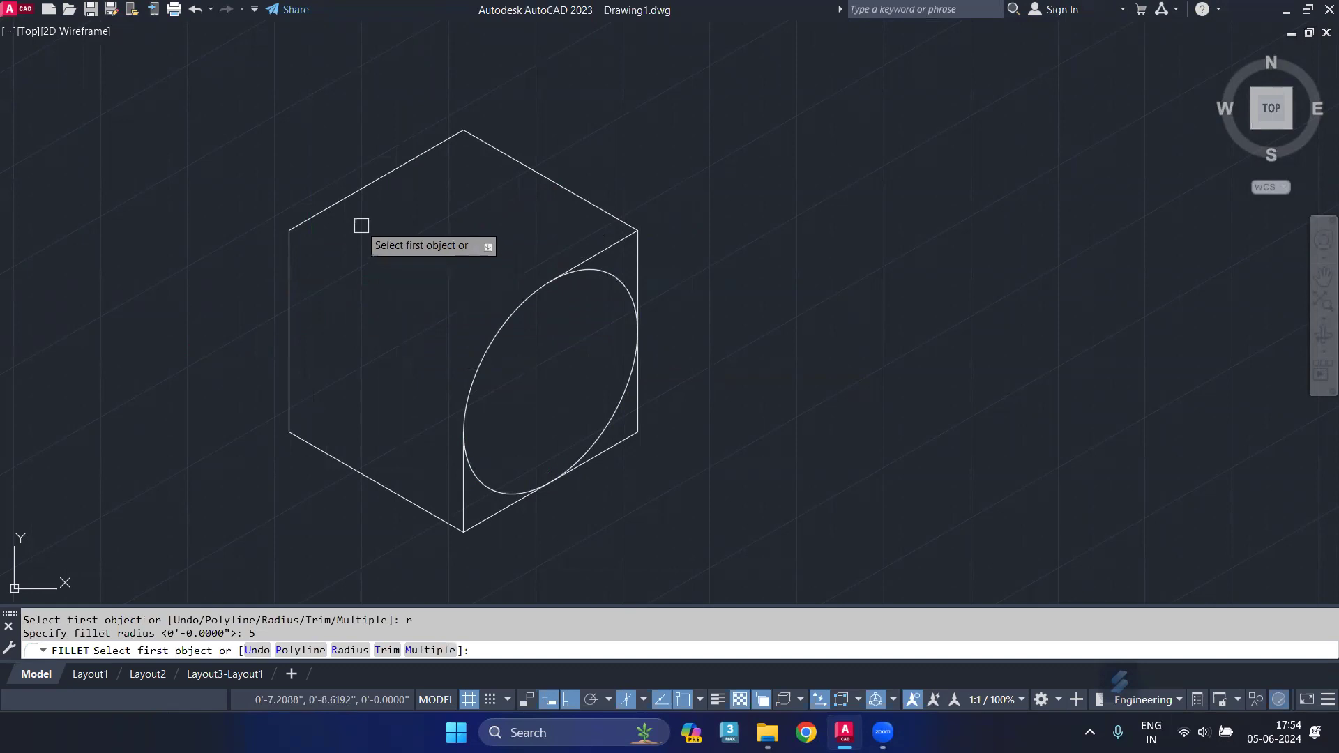
left_click(344, 203)
left_click(290, 269)
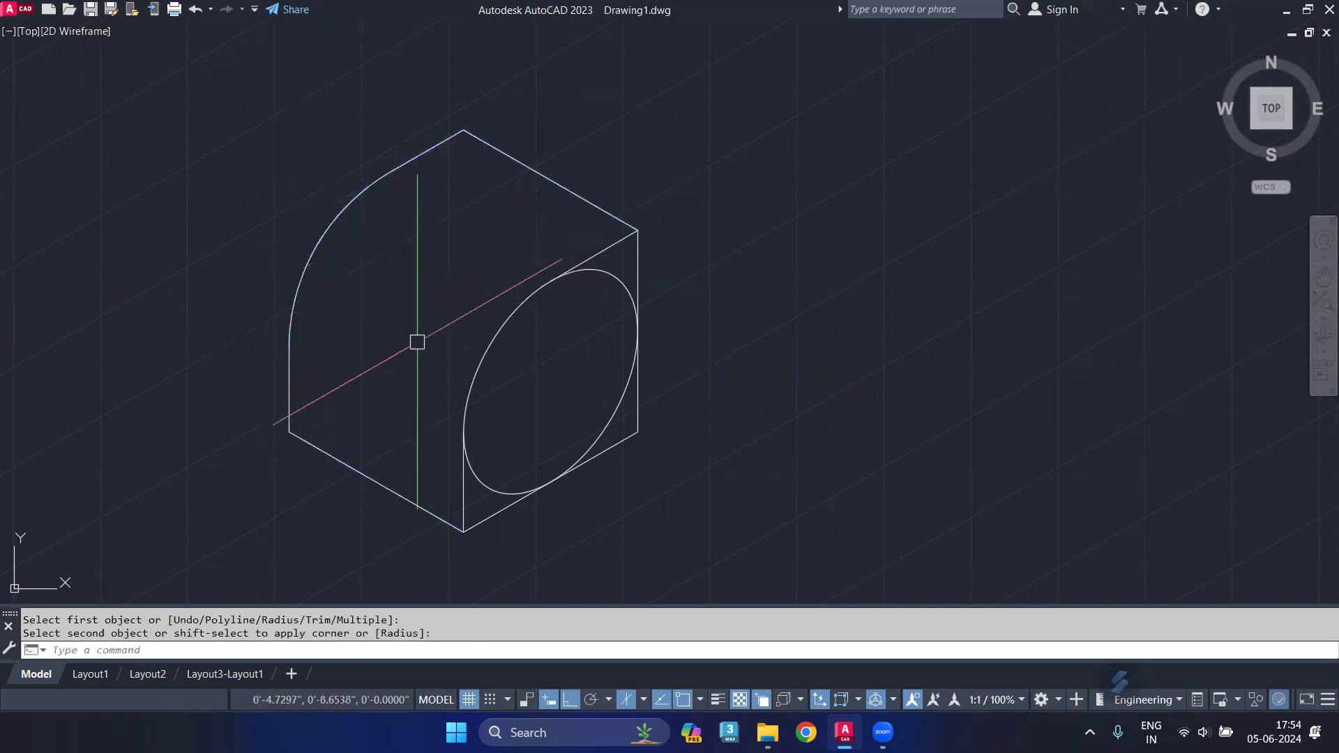
mouse_move(533, 407)
middle_mouse_down()
mouse_move(481, 367)
mouse_move(453, 380)
middle_mouse_up()
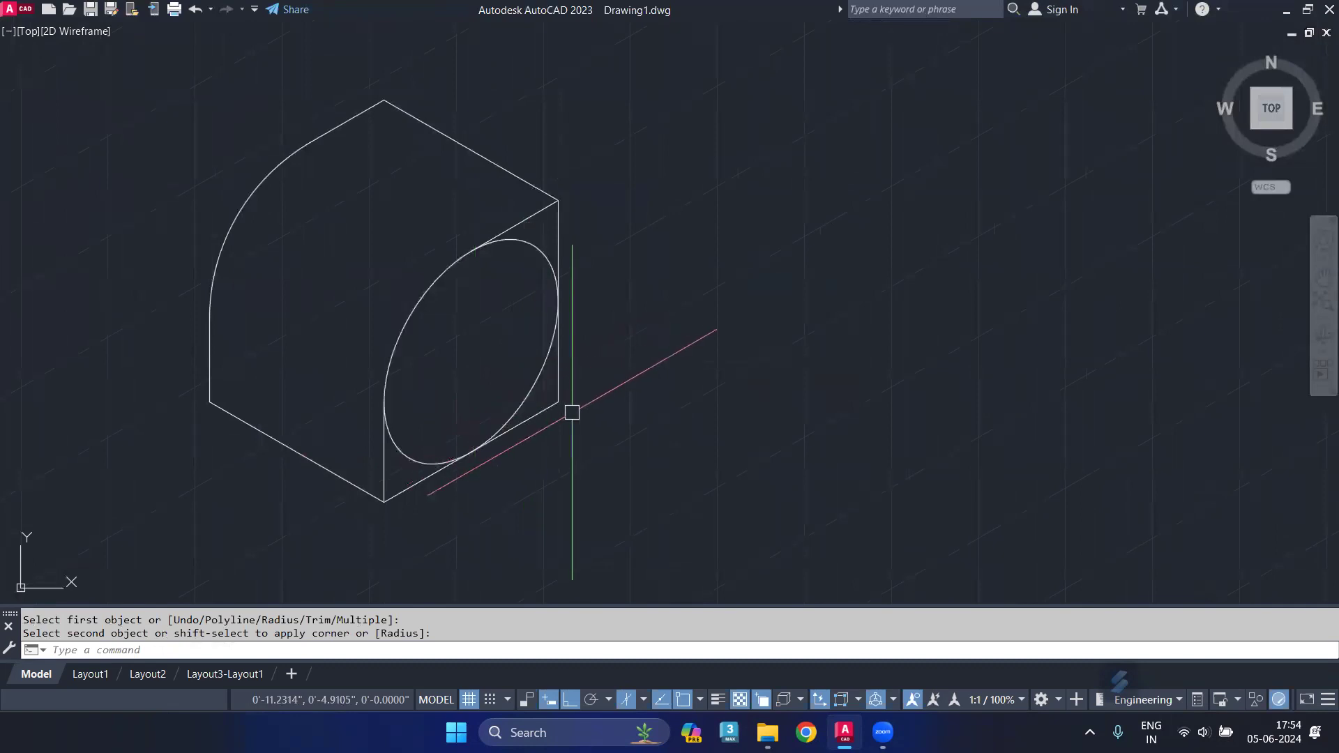
- Trim the lower line segments around the lens ellipse
key("Return")
left_click(567, 396)
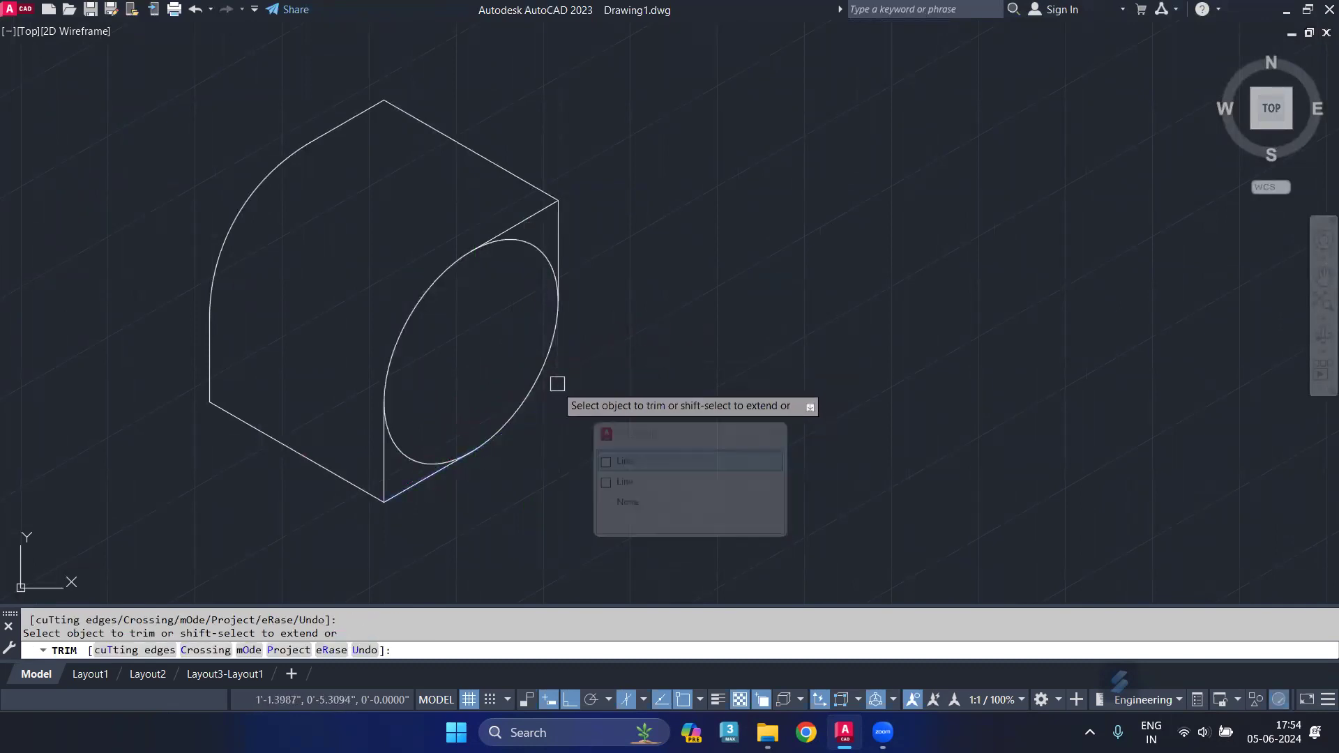
left_click_drag(544, 414, 572, 478)
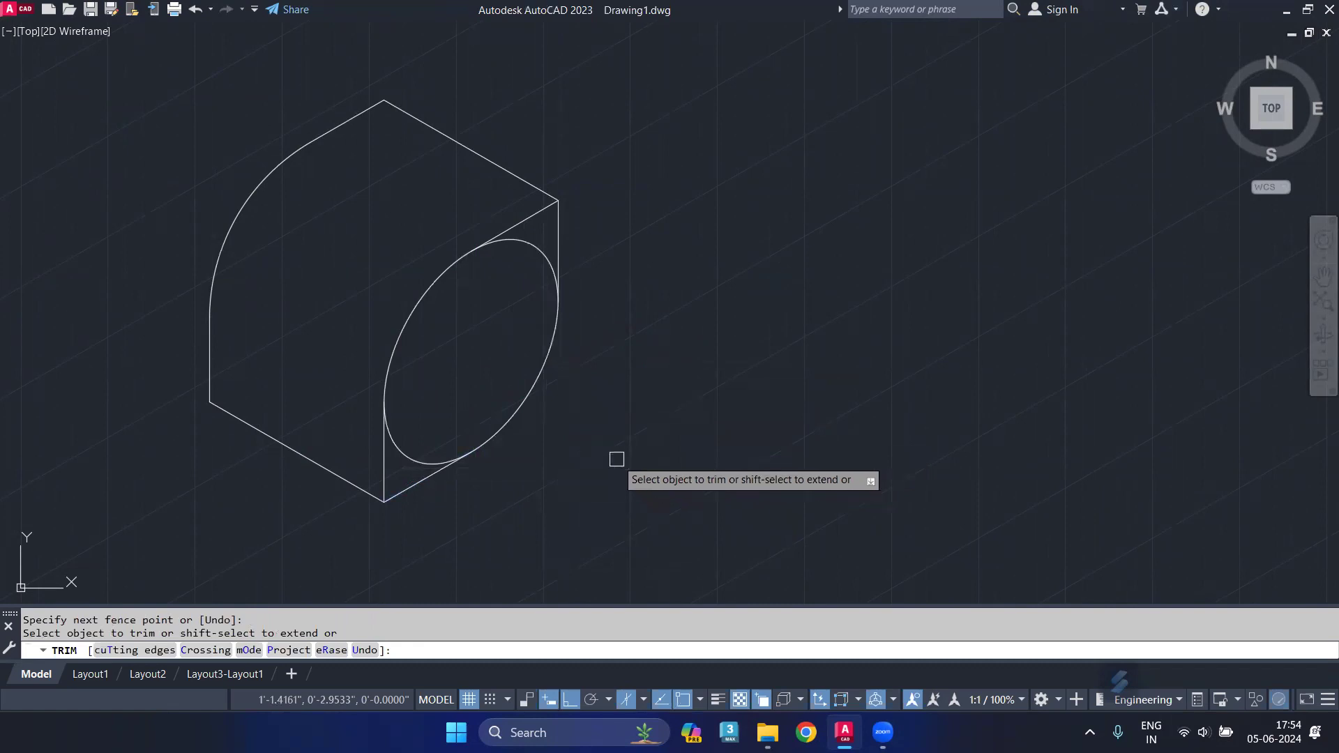
key("Escape")
left_click(523, 244)
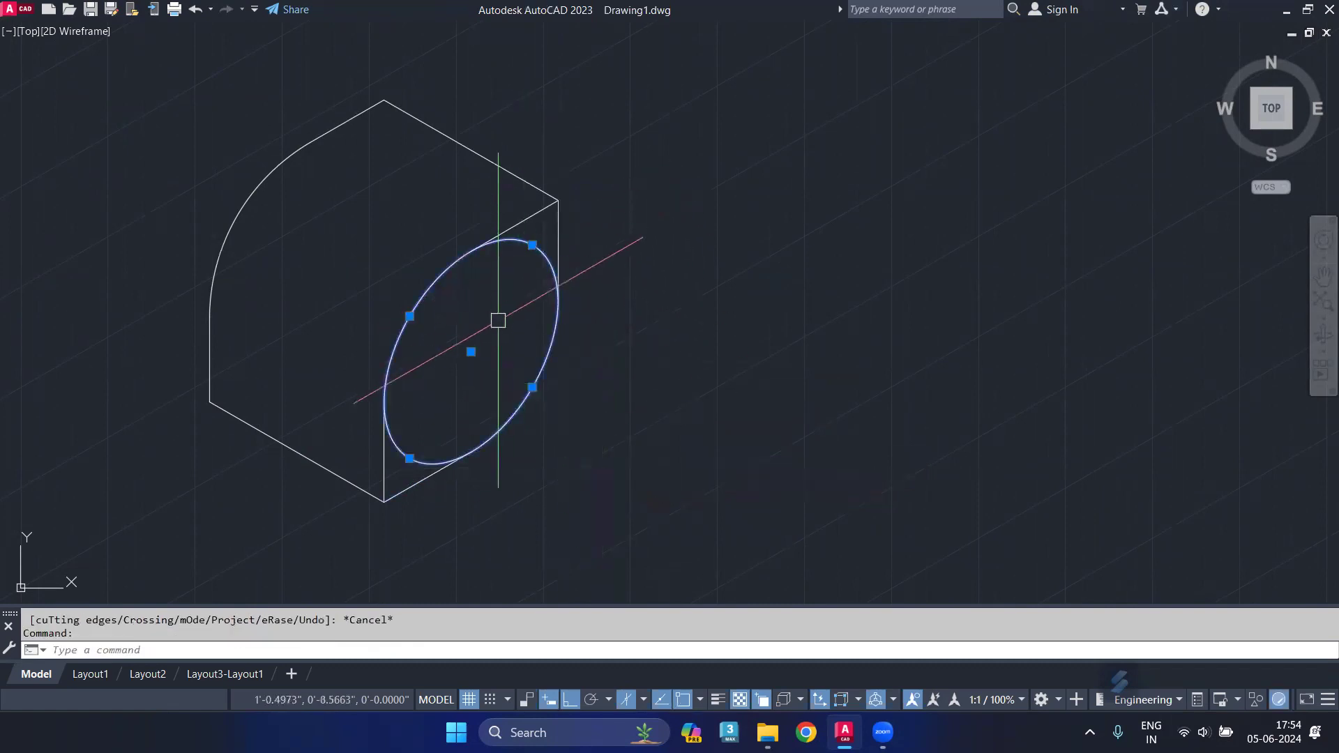
type("o")
- Start an offset with distance 2, then cancel it
key("Return")
type("2")
key("Return")
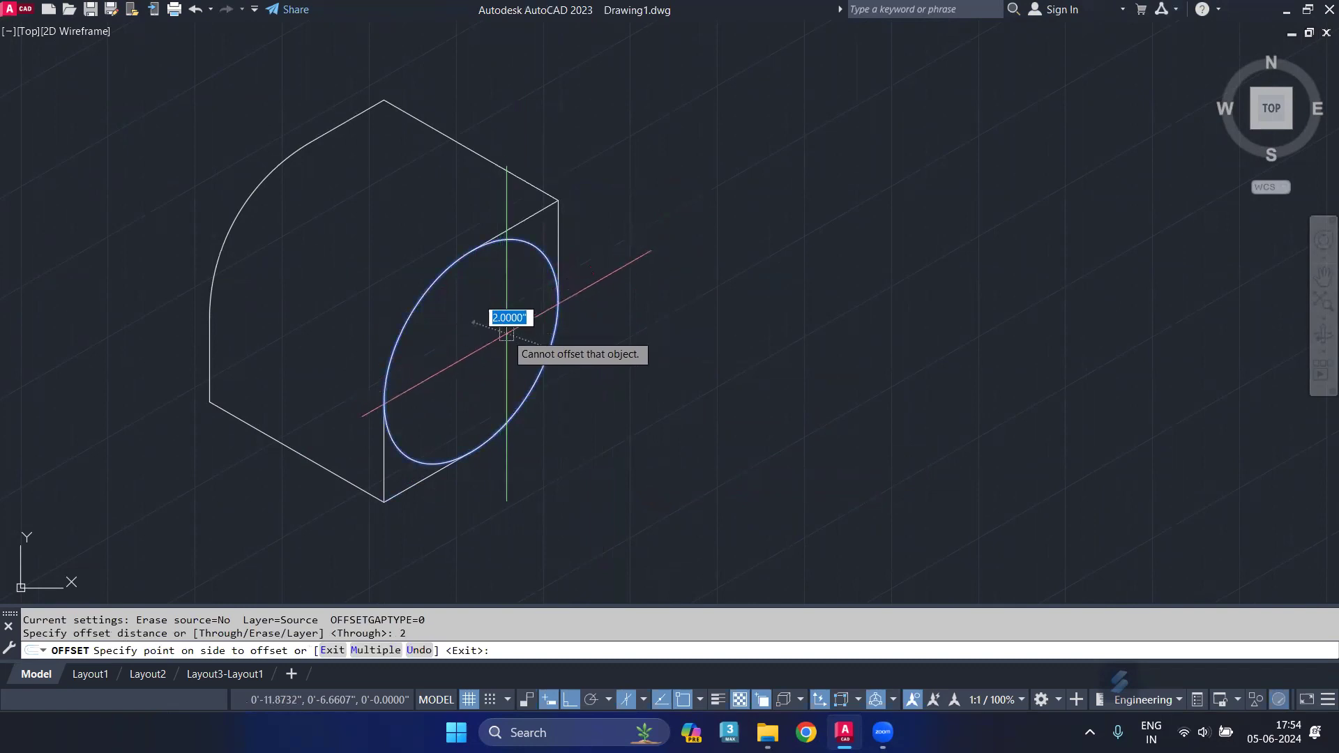
key("Escape")
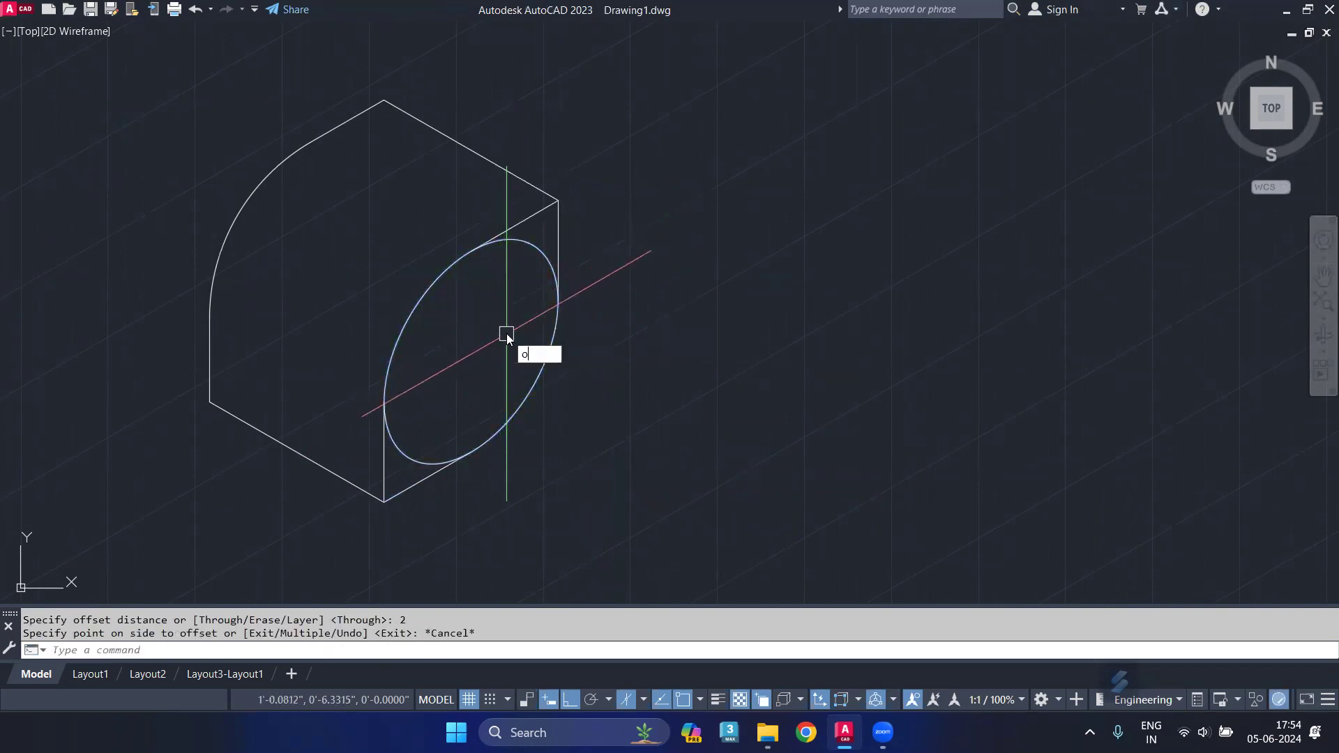
- Offset the lens ellipse 0.25 inward to create the inner rim ellipse
key("Return")
type(".25")
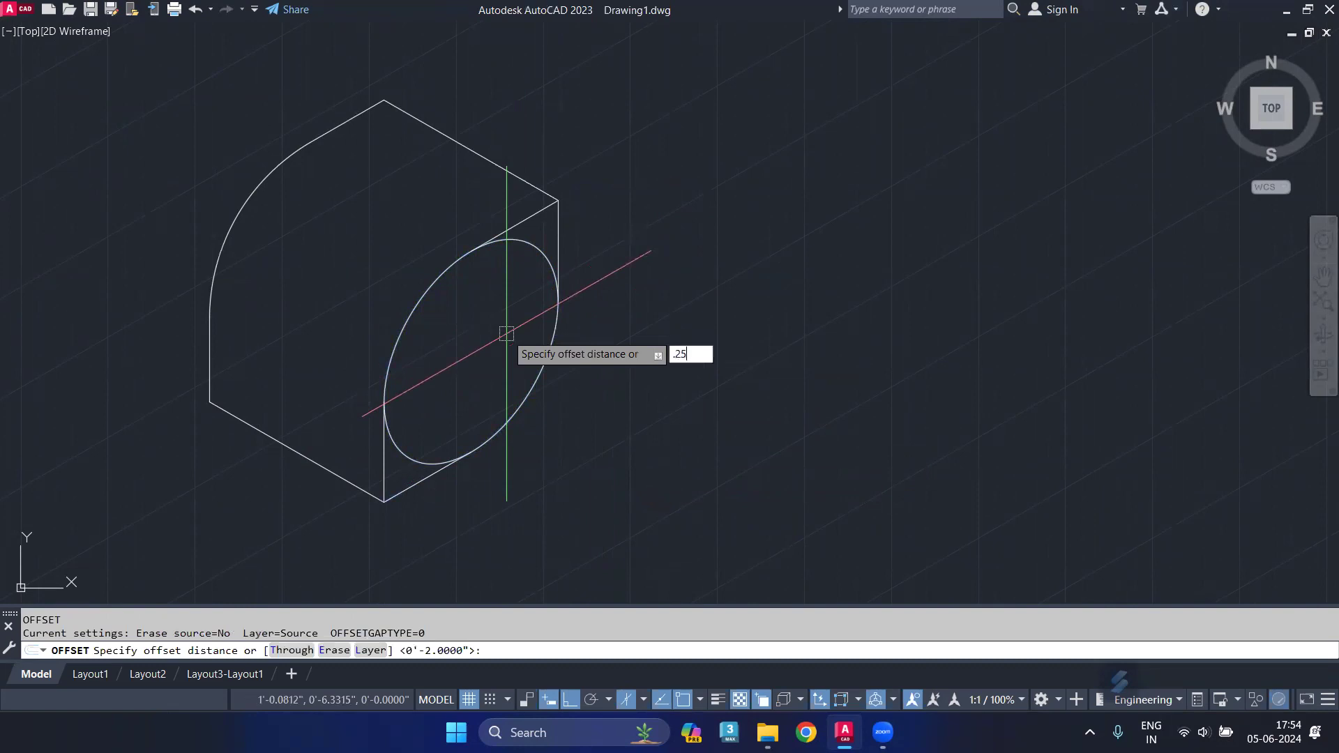
key("Return")
left_click(548, 255)
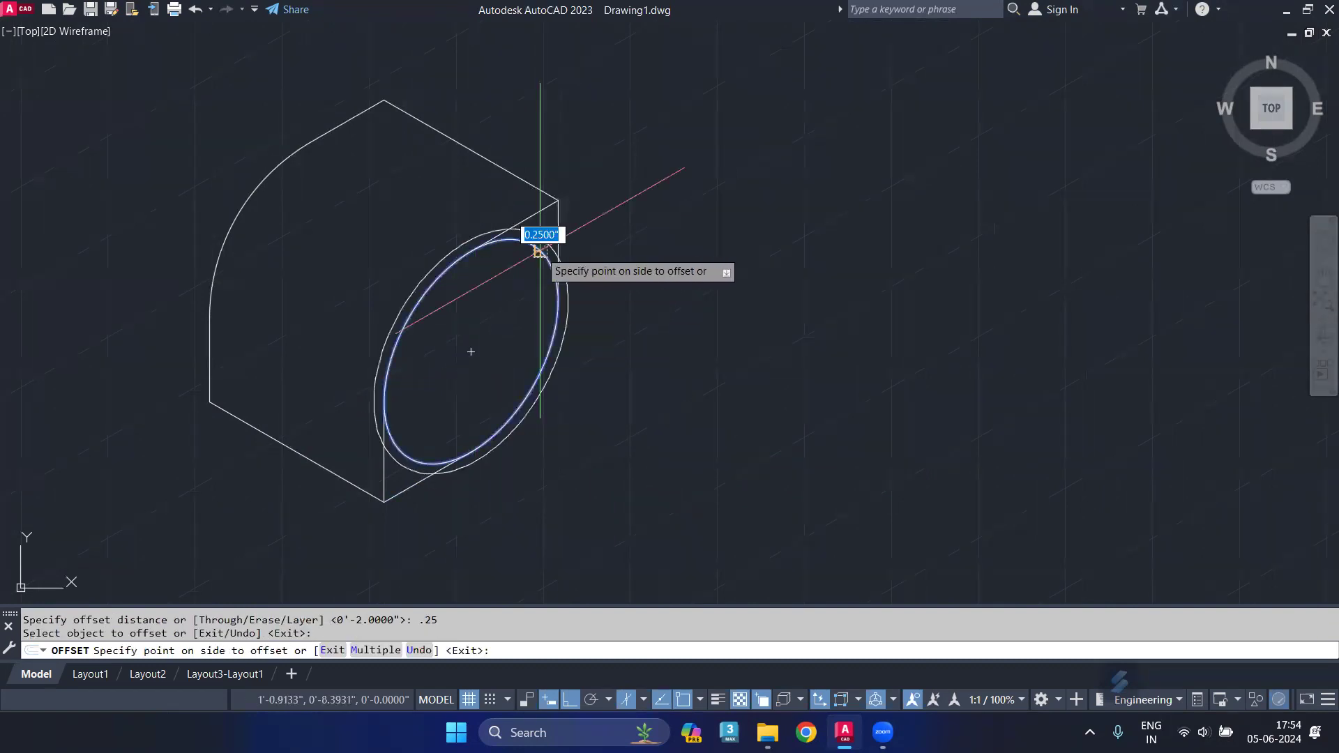
left_click(506, 283)
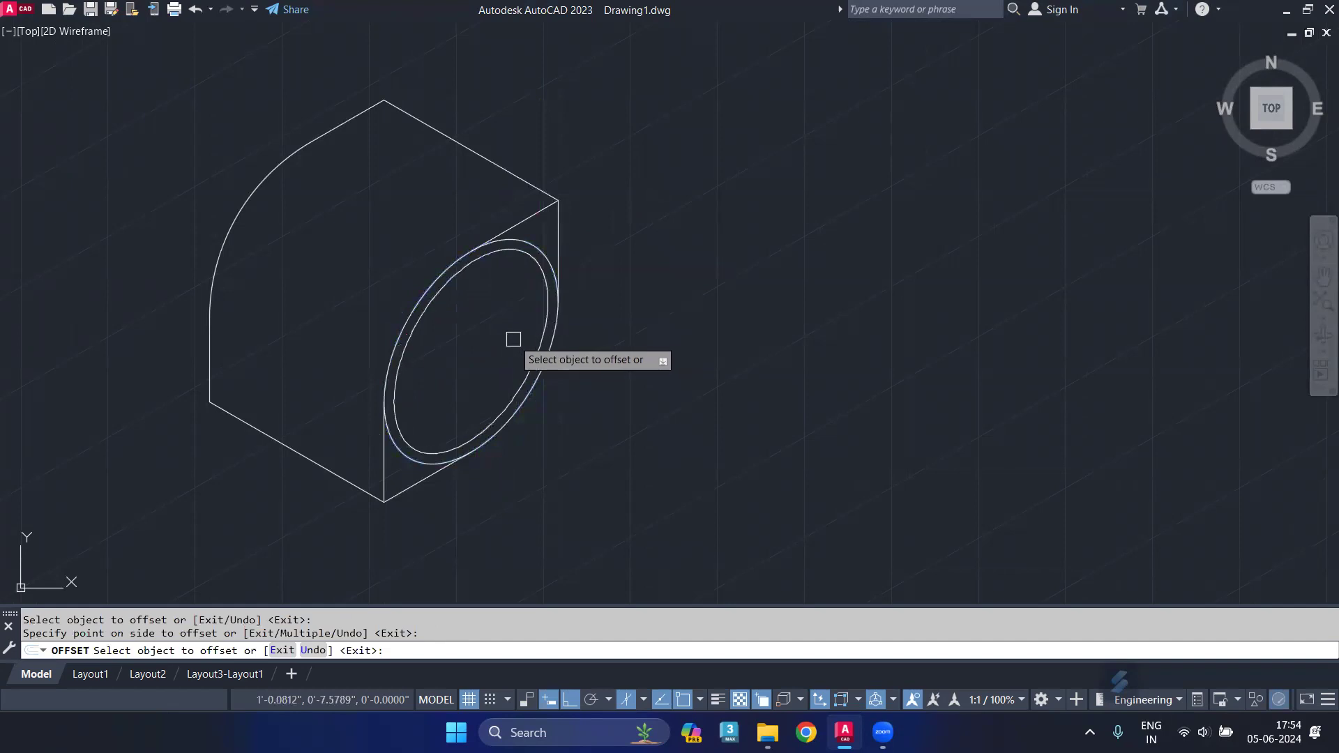
key("Return")
left_click(530, 365)
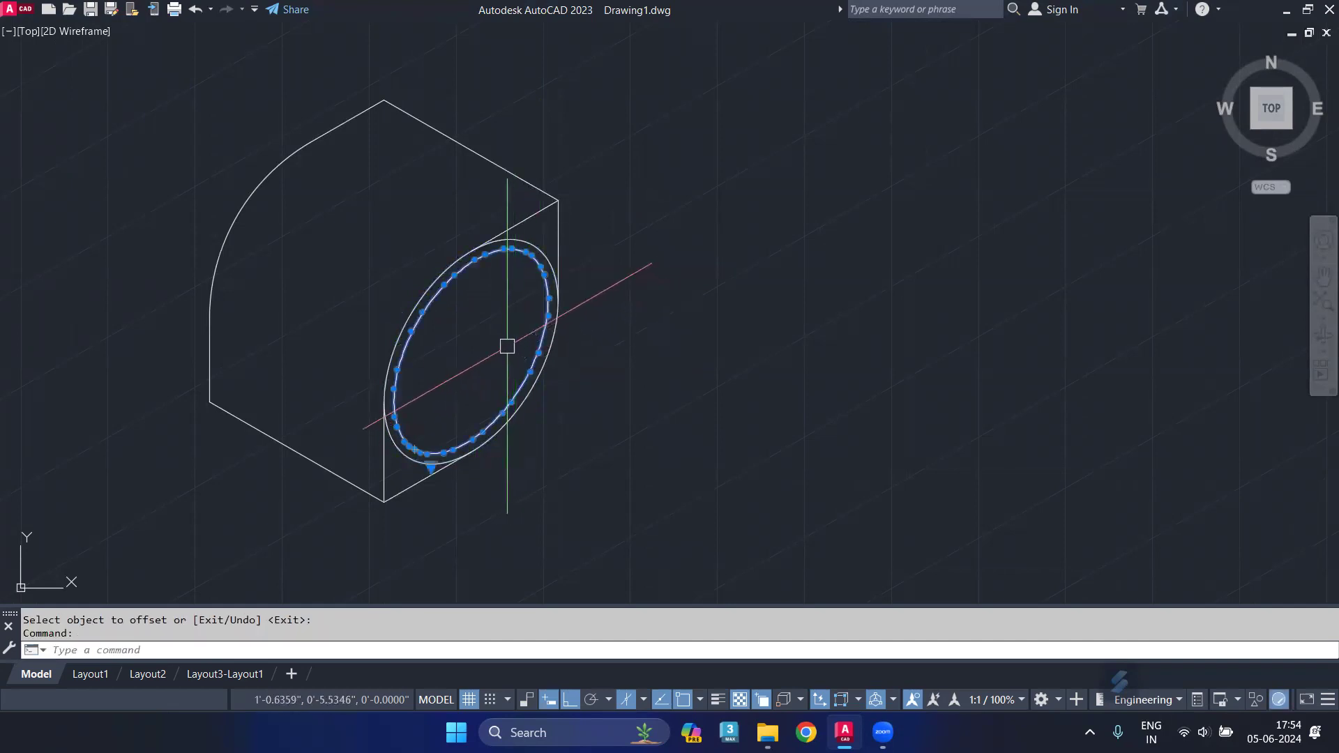
key("Escape")
left_click(532, 353)
- Copy the lens ellipse from its centre 1 unit along the Left isoplane
type("co")
key("Return")
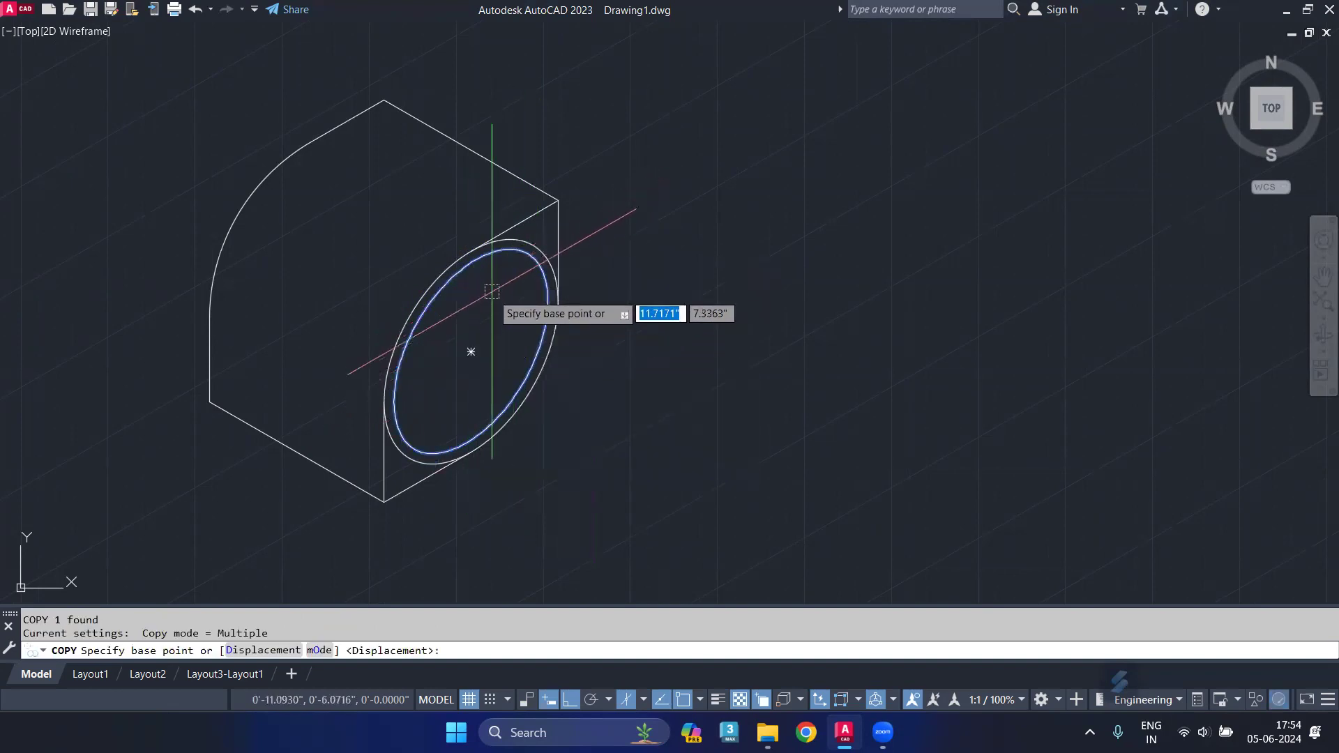
left_click(471, 351)
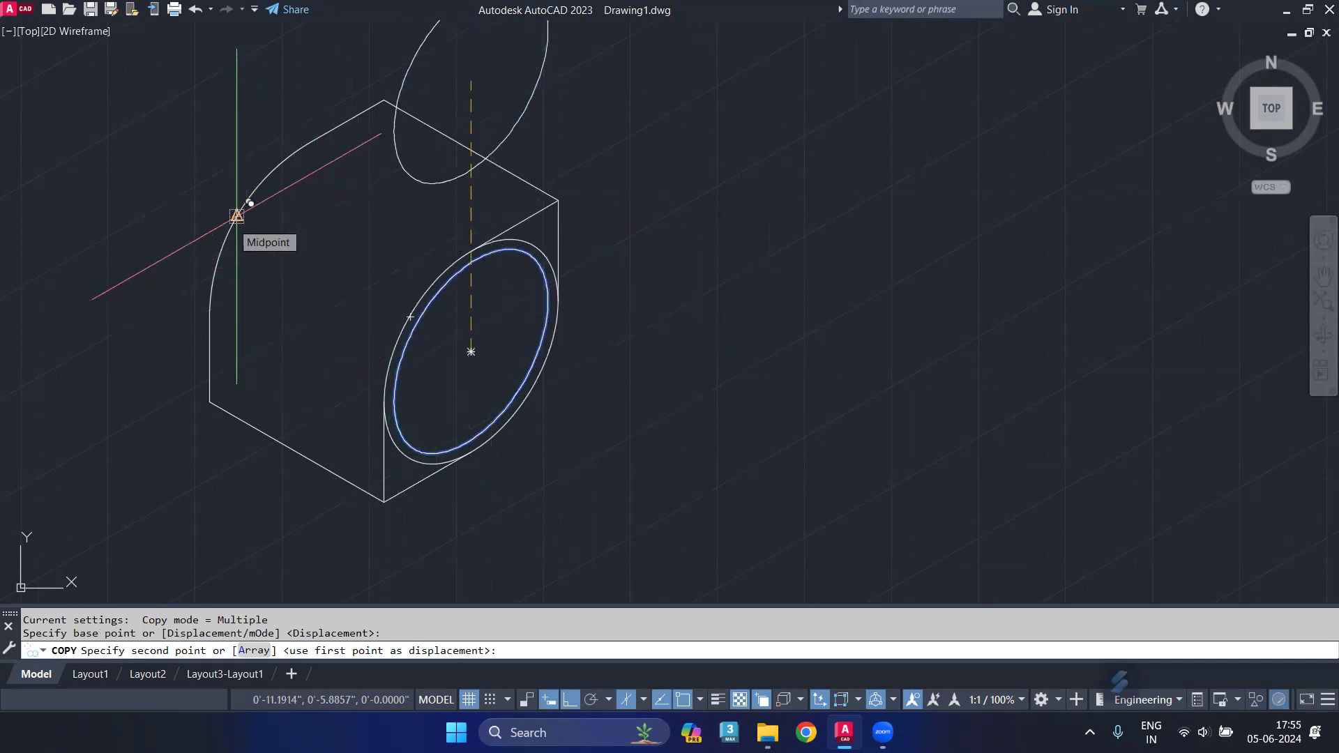
key("F5")
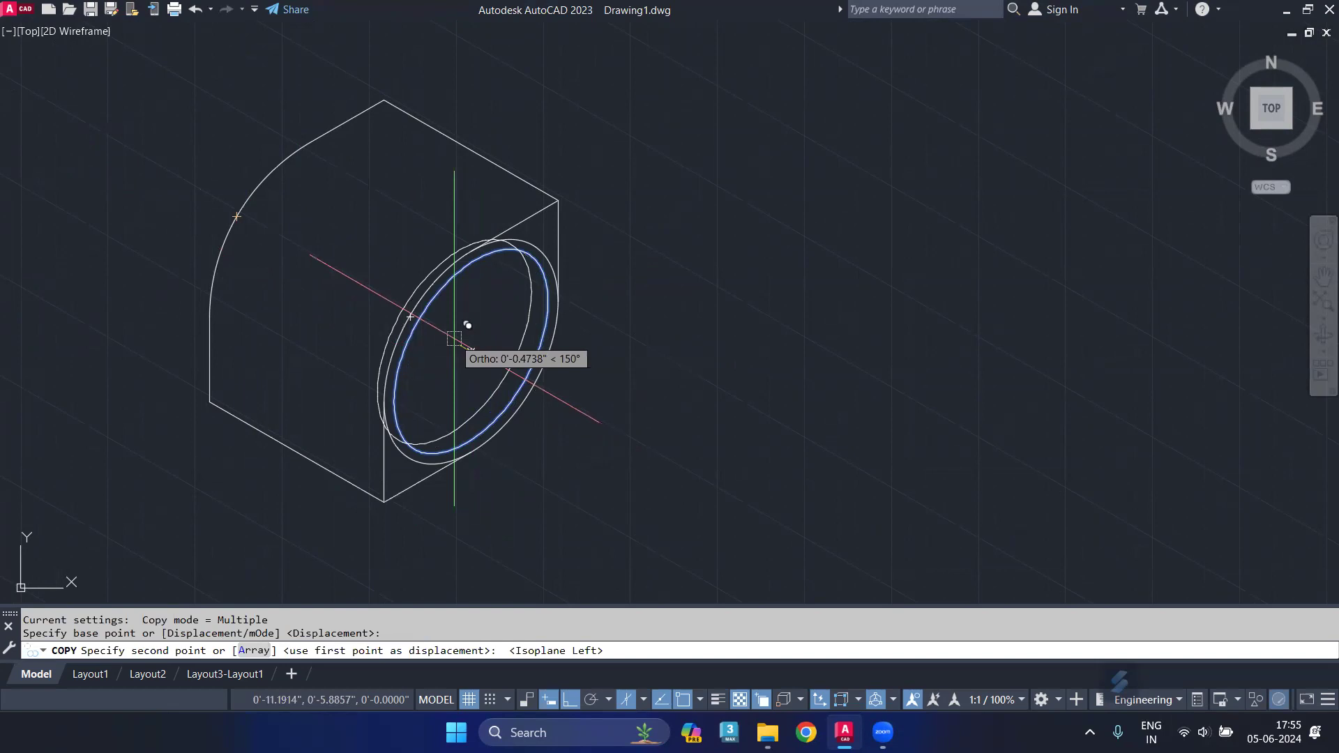
type("1")
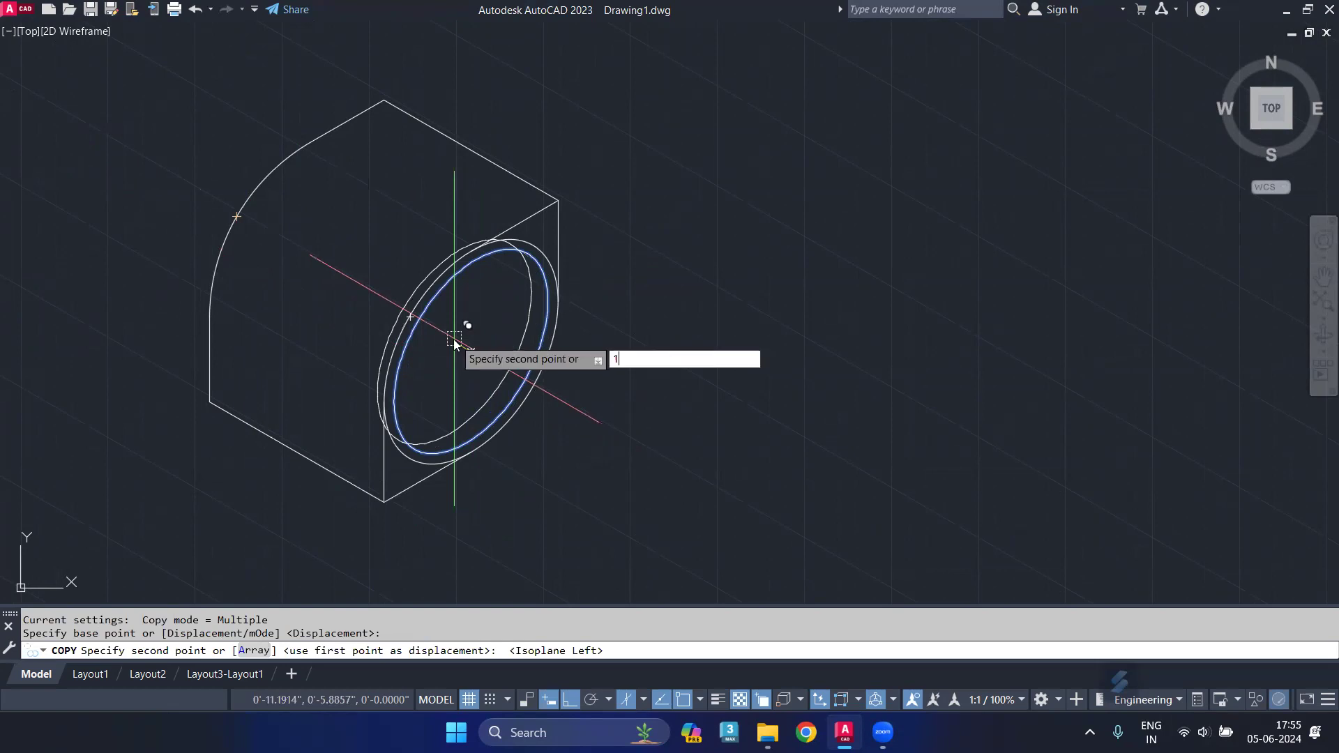
key("Return")
key("Return")
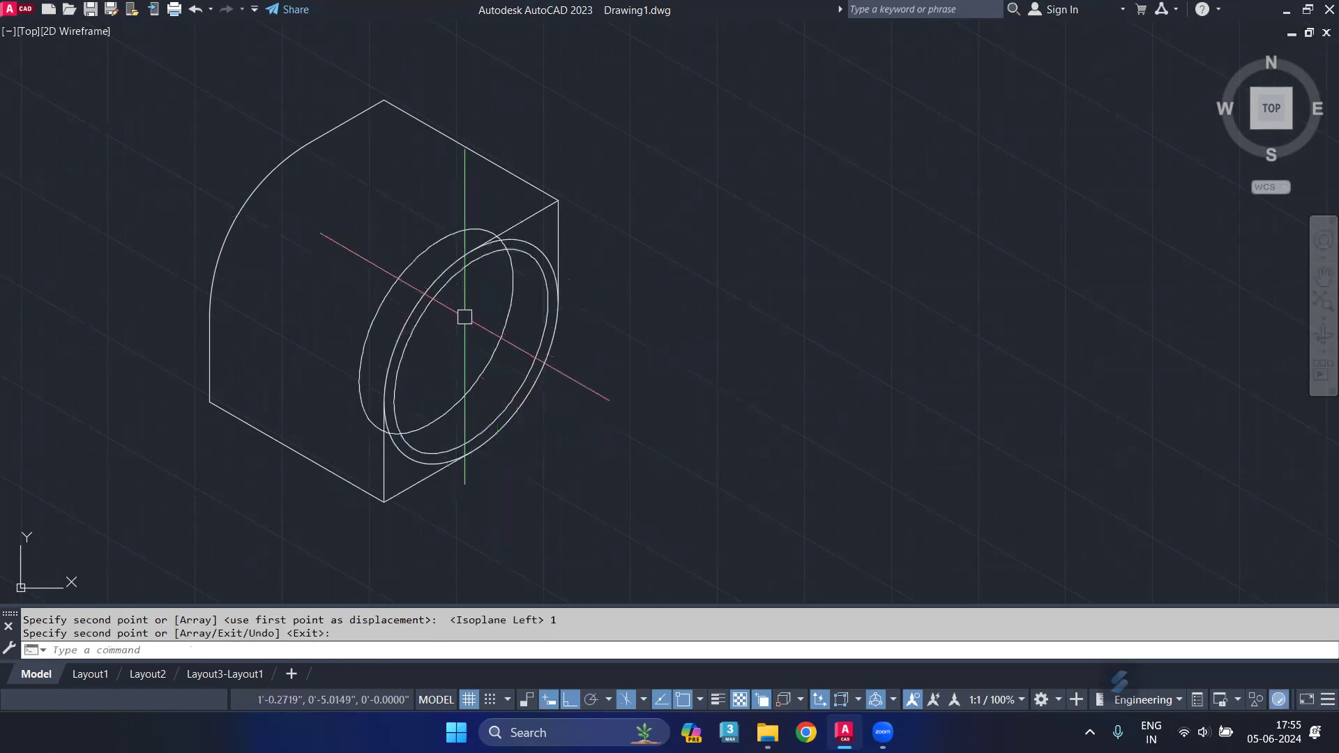
- Trim the unwanted arc pieces of the lens near the slanted edge
type("r")
key("Return")
scroll(532, 200, "up", 3)
scroll(446, 307, "up", 3)
scroll(408, 332, "up", 3)
left_click(376, 335)
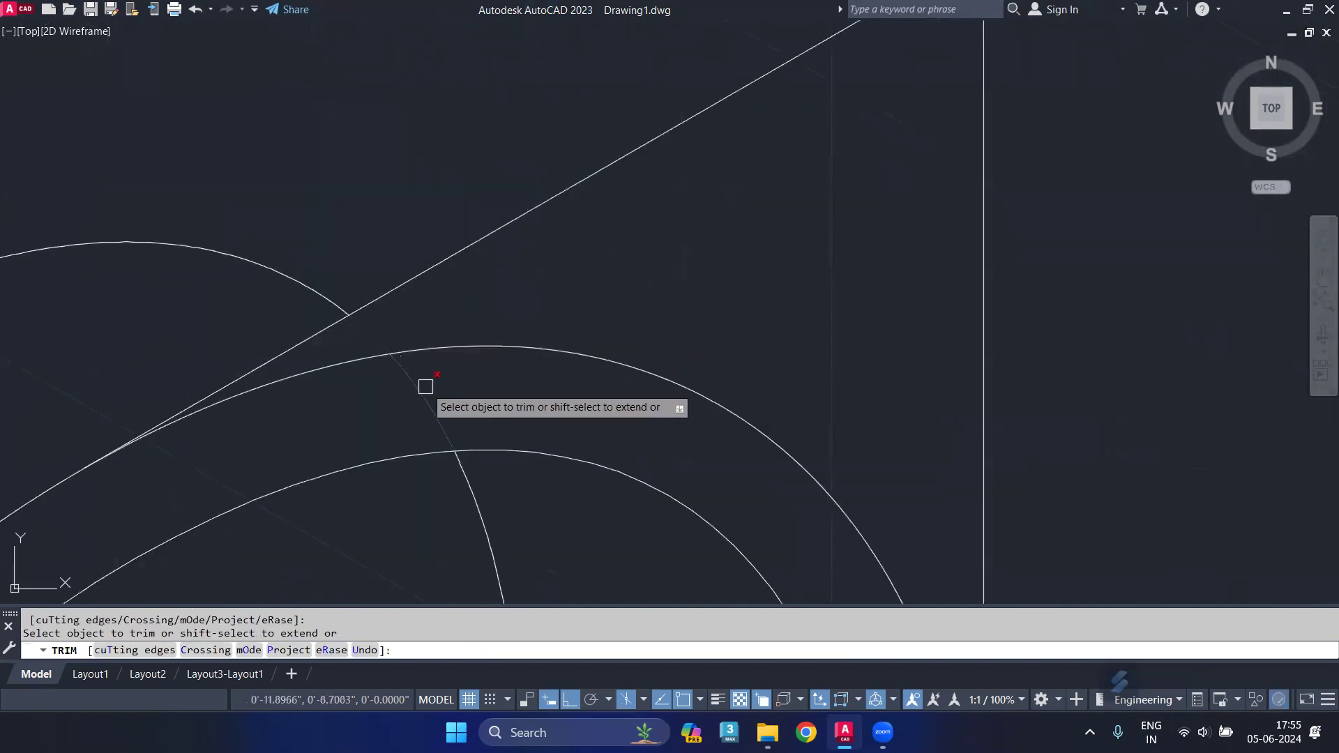
left_click(302, 273)
key("Return")
- Trim the remaining arcs at the lens's lower left and the opening's outer right side
scroll(300, 286, "down", 5)
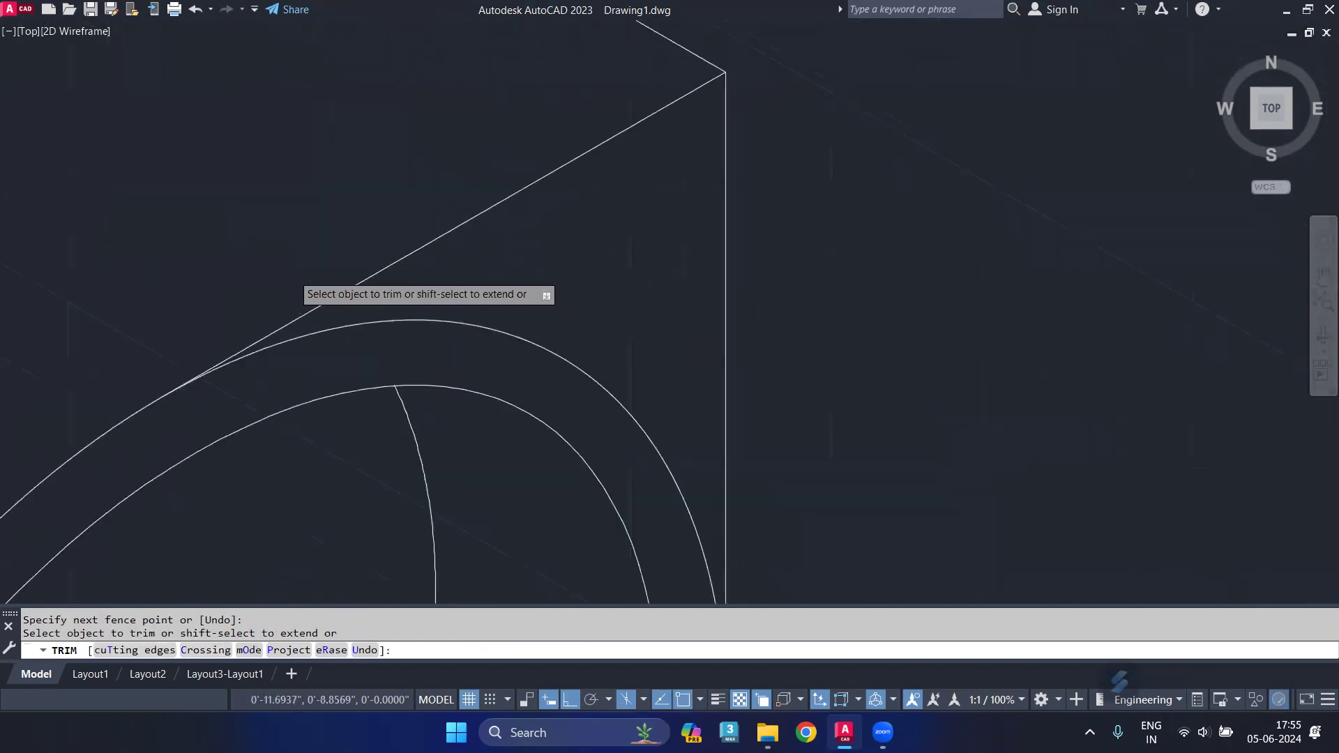
mouse_move(418, 344)
middle_mouse_down()
mouse_move(625, 314)
mouse_move(657, 296)
middle_mouse_up()
scroll(299, 463, "up", 2)
scroll(275, 419, "up", 2)
scroll(284, 392, "up", 2)
left_click(285, 392)
scroll(296, 370, "down", 3)
scroll(361, 400, "down", 2)
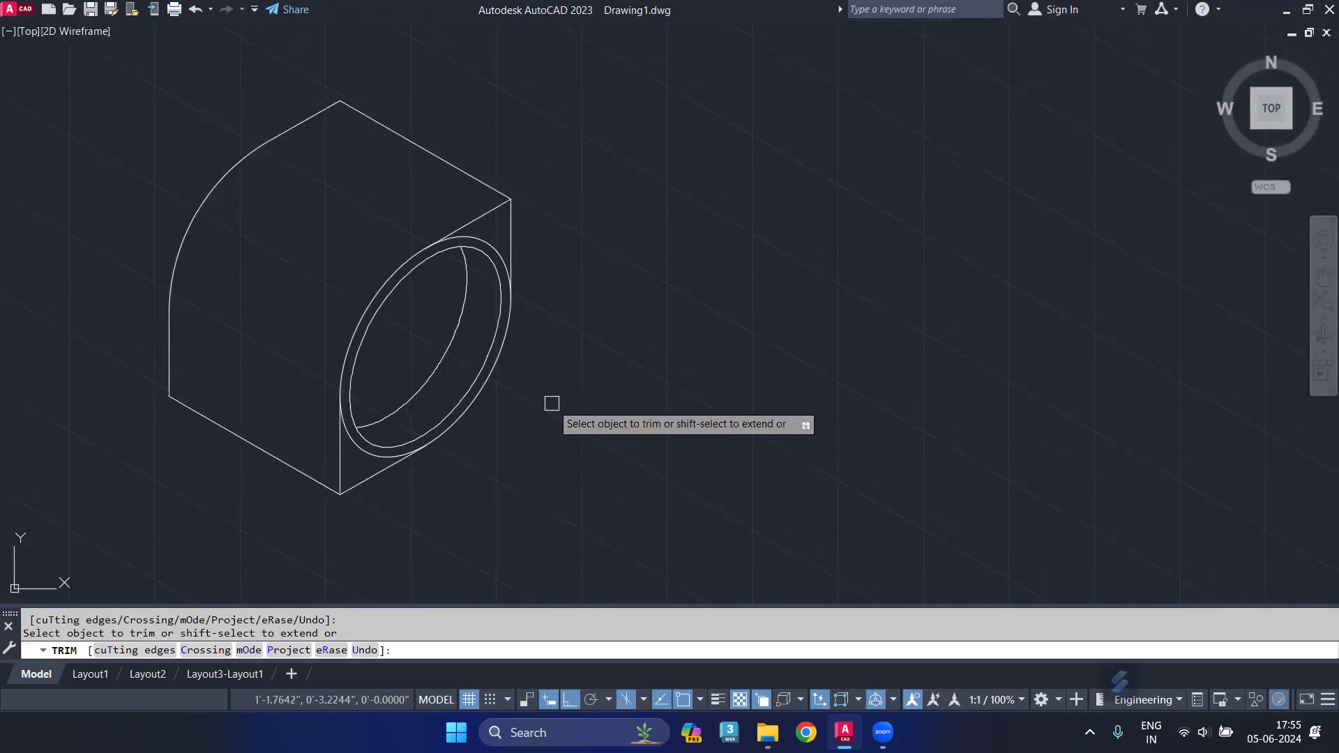
left_click(488, 246)
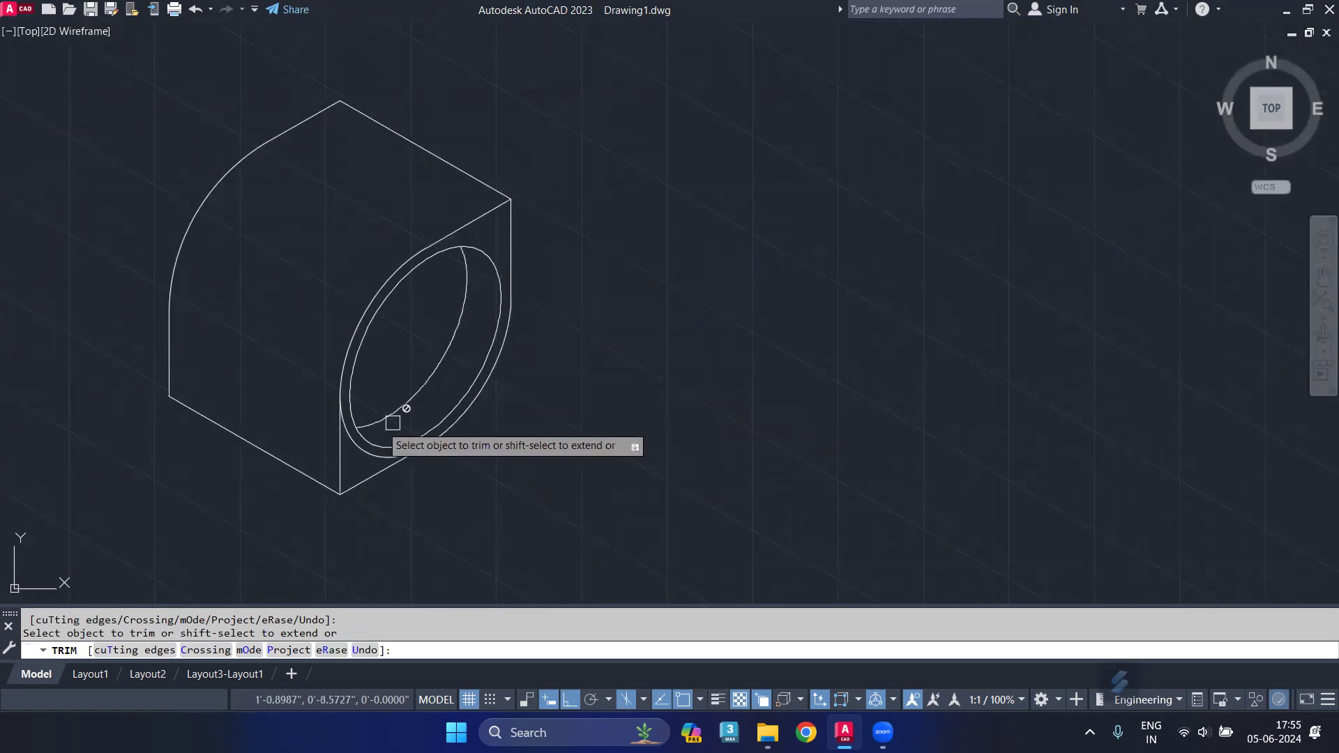
middle_click_drag(568, 435, 578, 481)
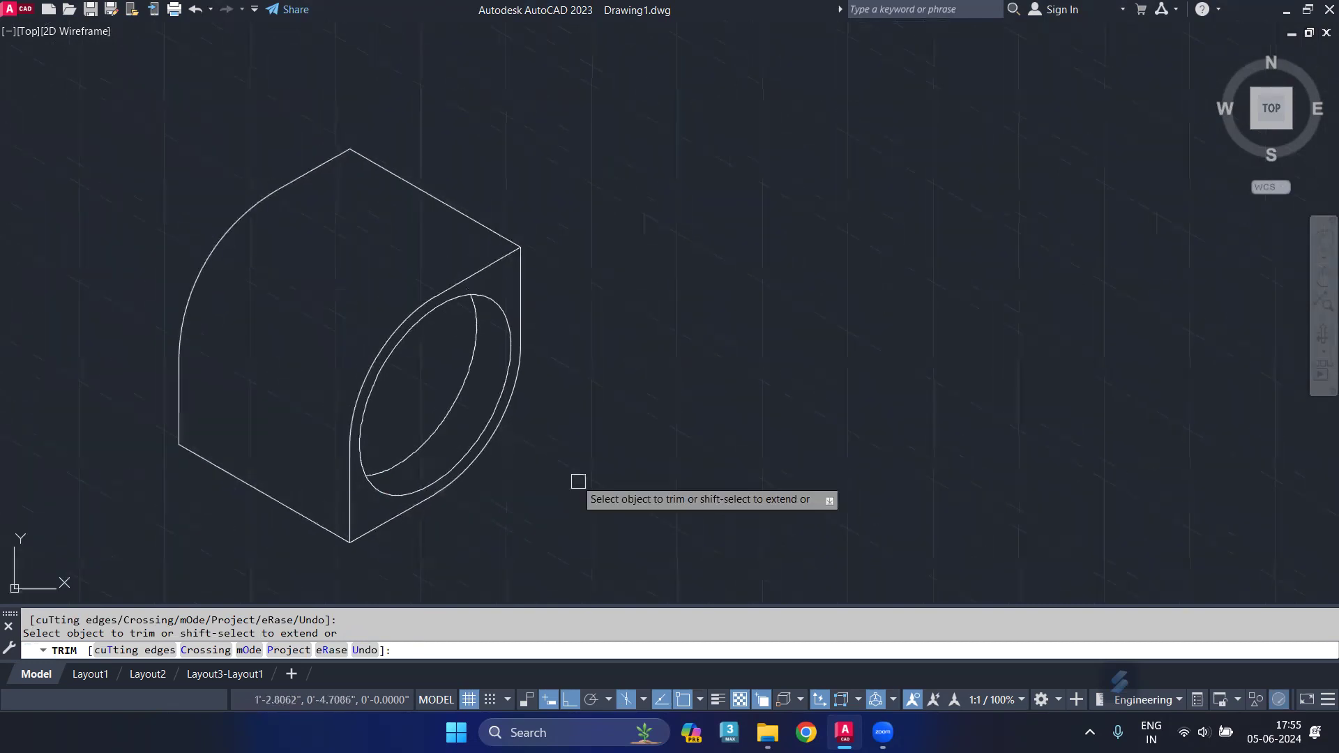
key("Return")
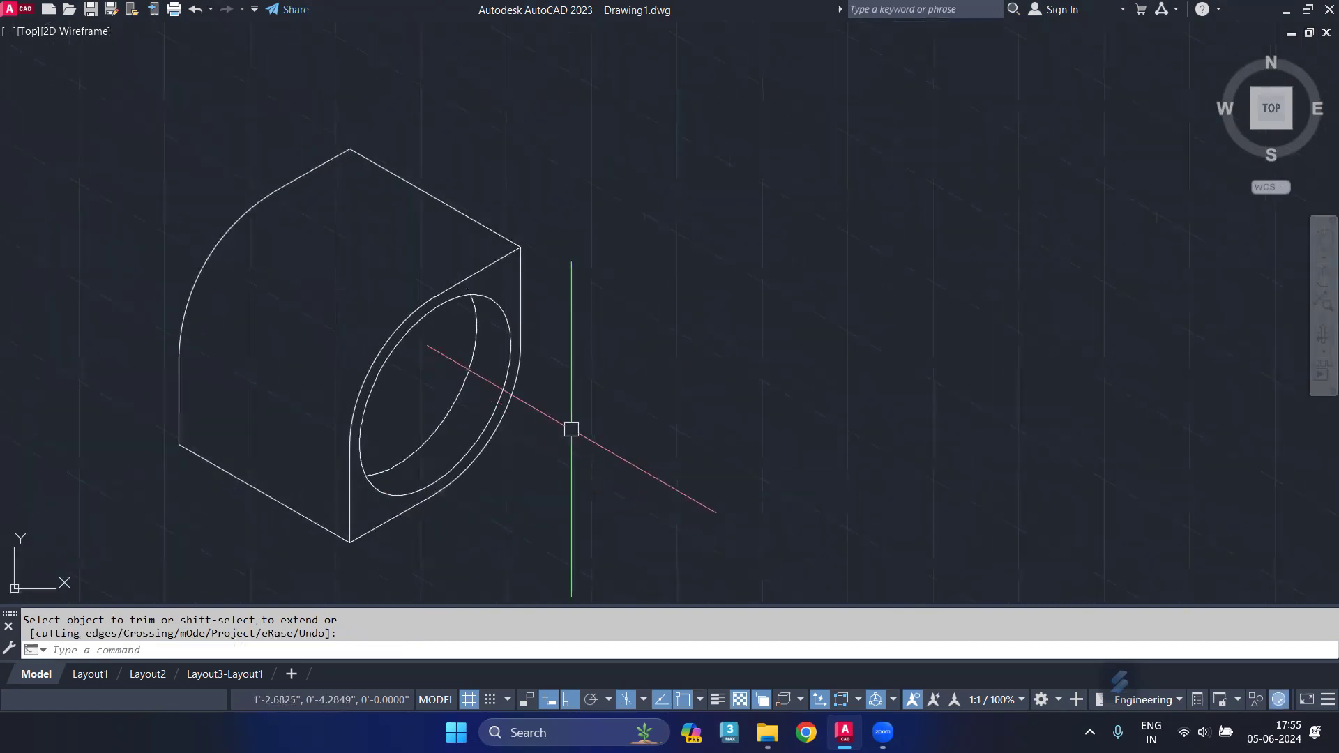
scroll(571, 428, "down", 1)
scroll(532, 453, "down", 1)
scroll(484, 391, "up", 1)
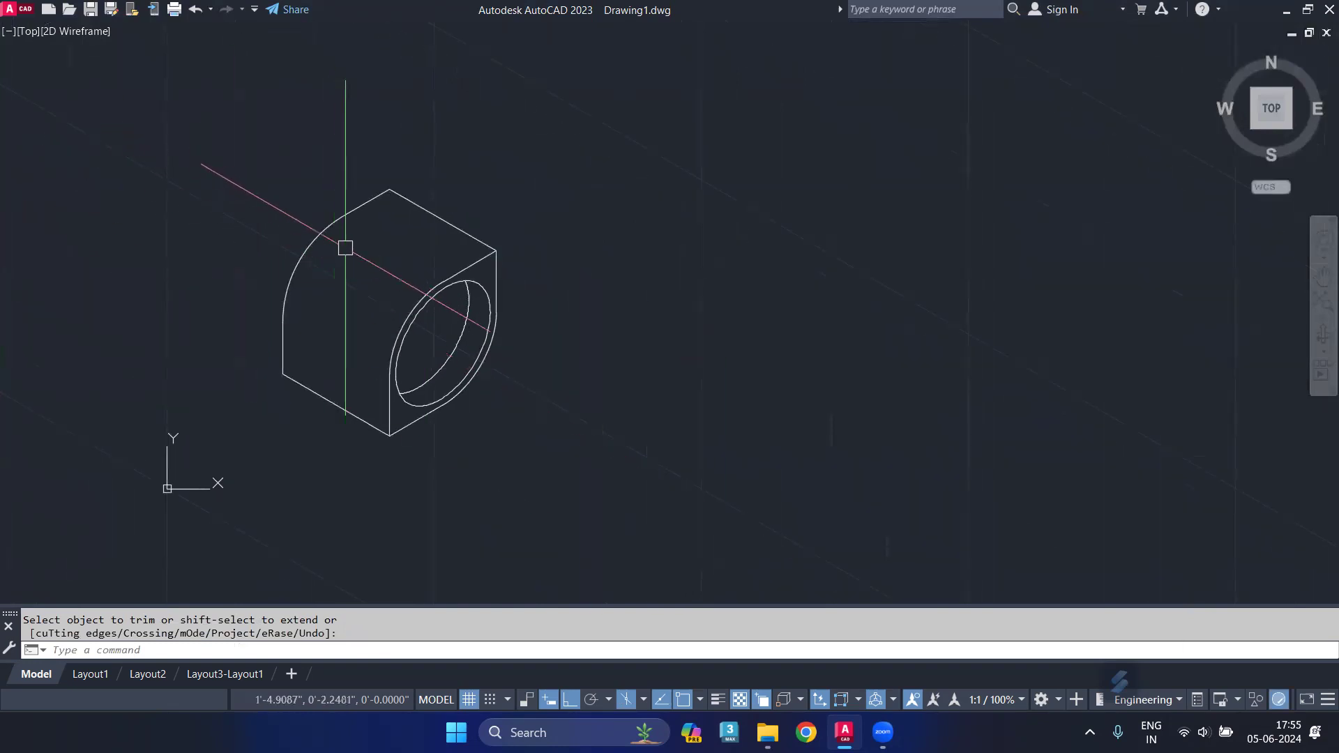
- Start a hatch with its colour set to grey, index 9
type("h")
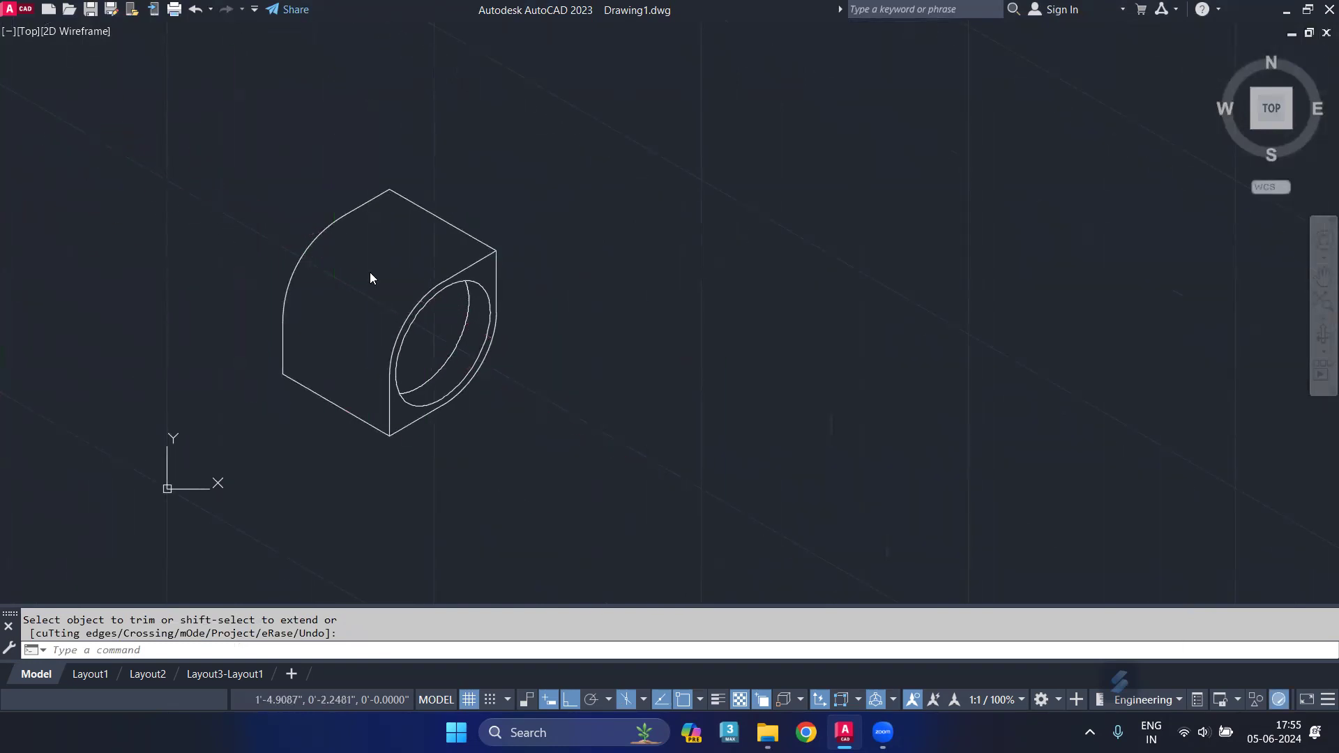
key("Return")
left_click(597, 213)
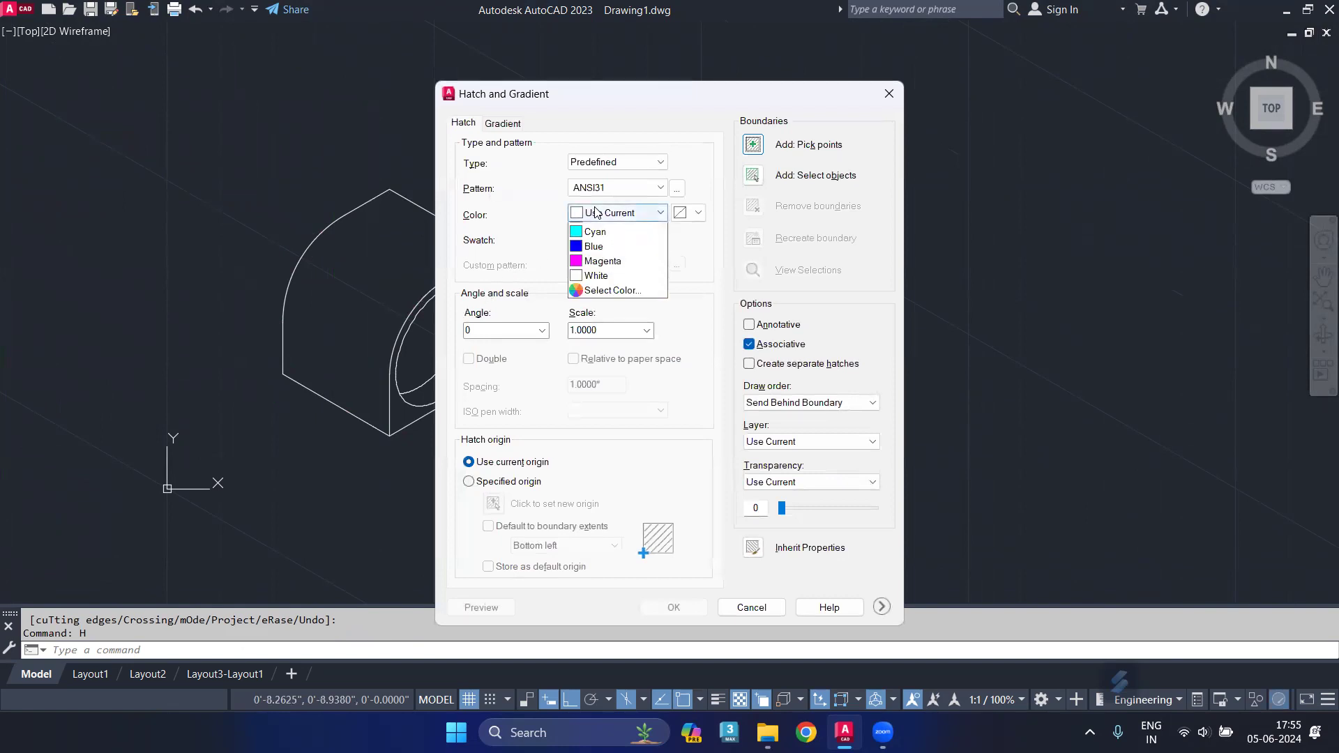
left_click(631, 374)
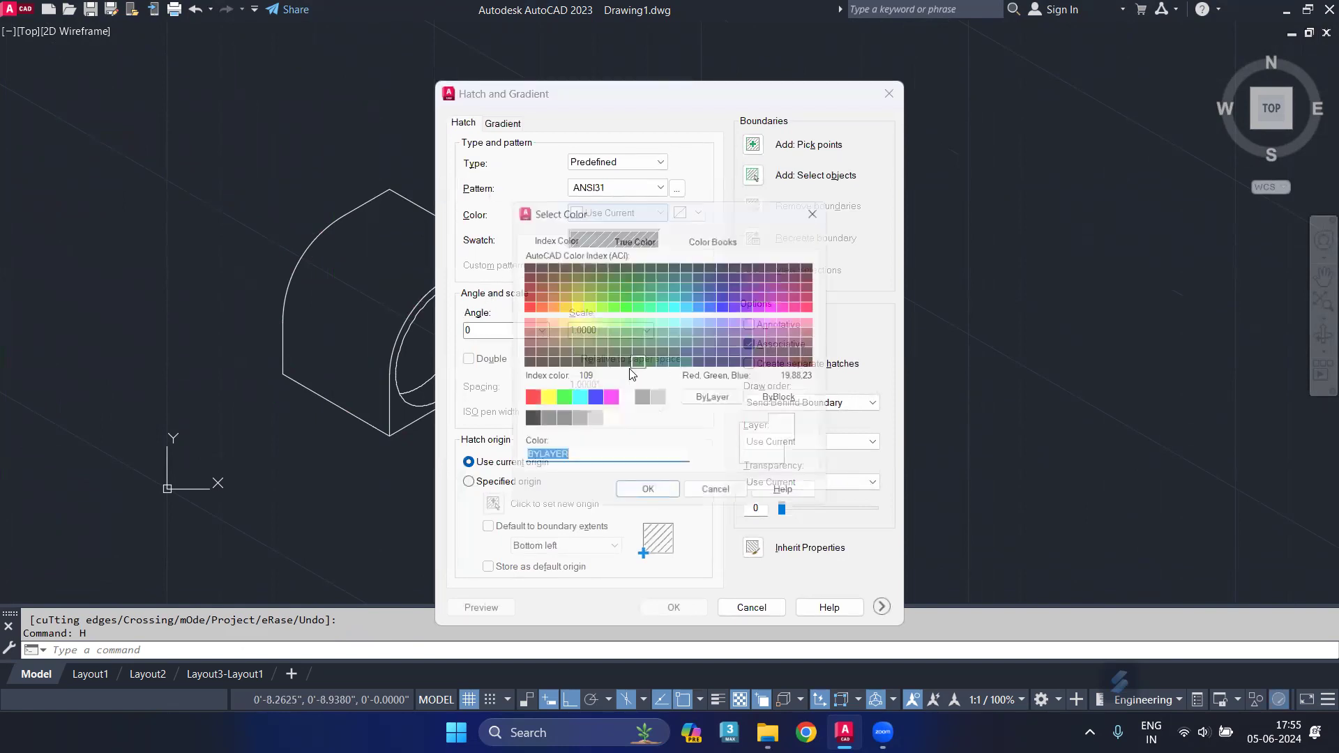
left_click(657, 400)
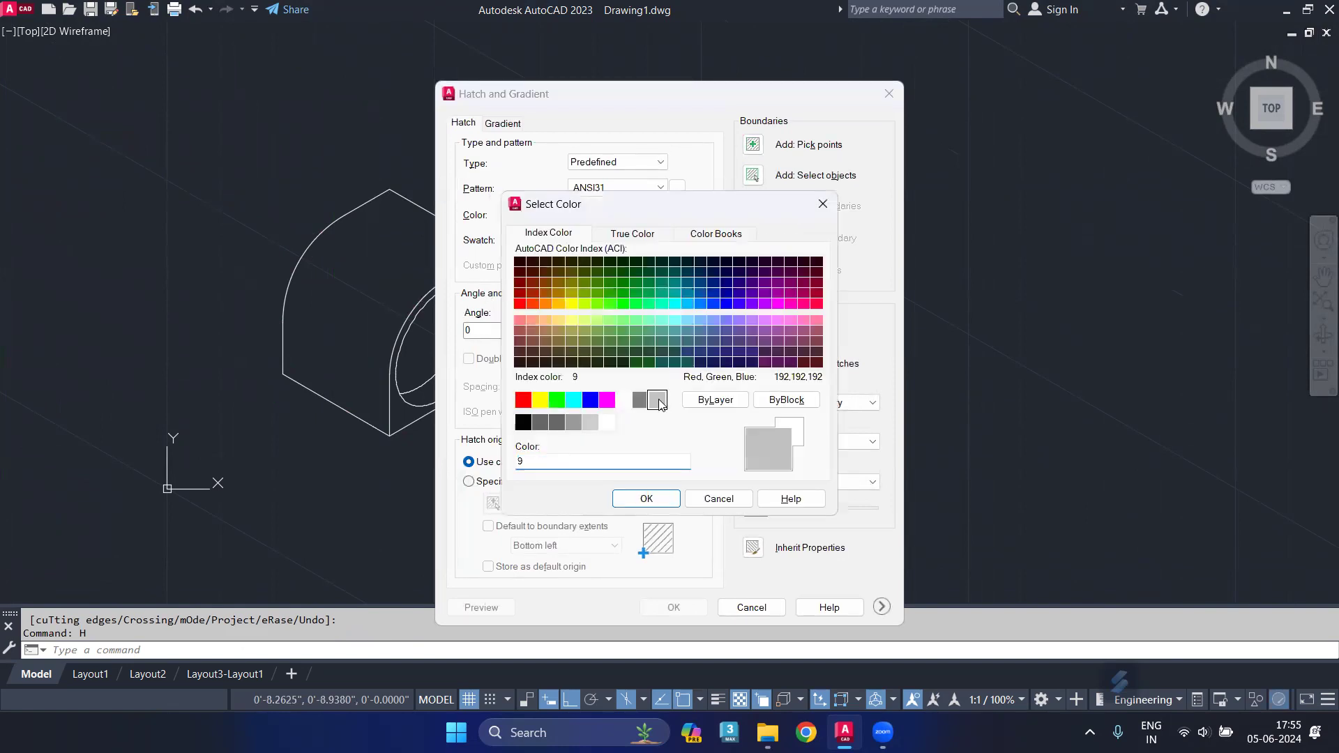
left_click(660, 500)
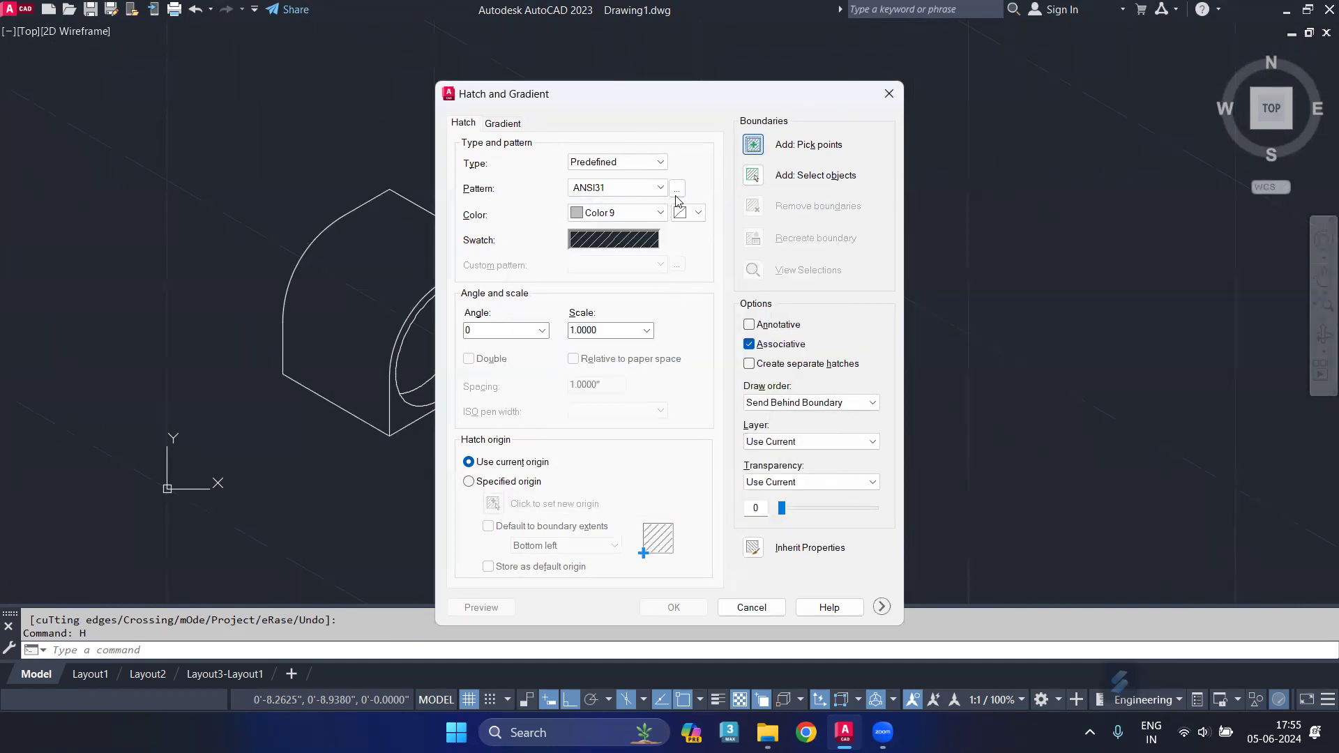
- Try picking the front ring face and lens ring as hatch areas, dismissing the boundary error
left_click(753, 144)
left_click(405, 258)
scroll(473, 277, "up", 2)
scroll(473, 277, "up", 2)
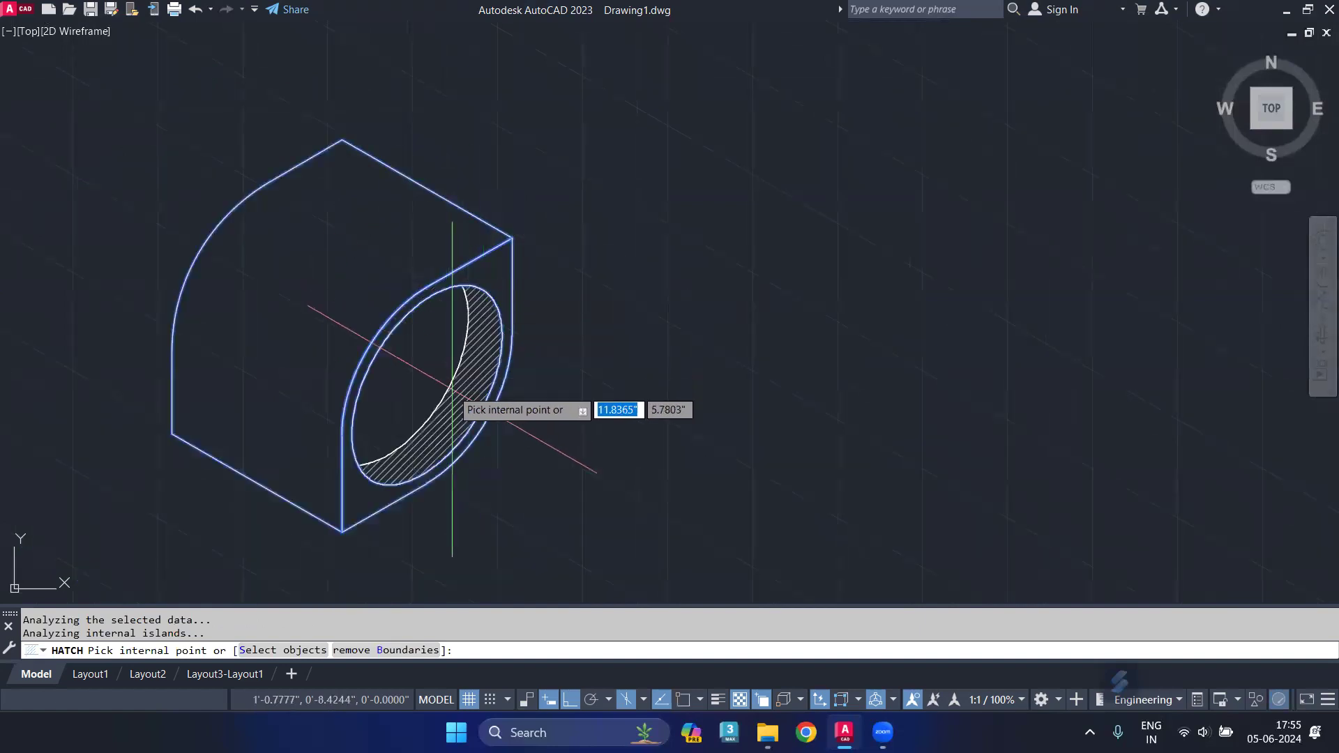
left_click(455, 401)
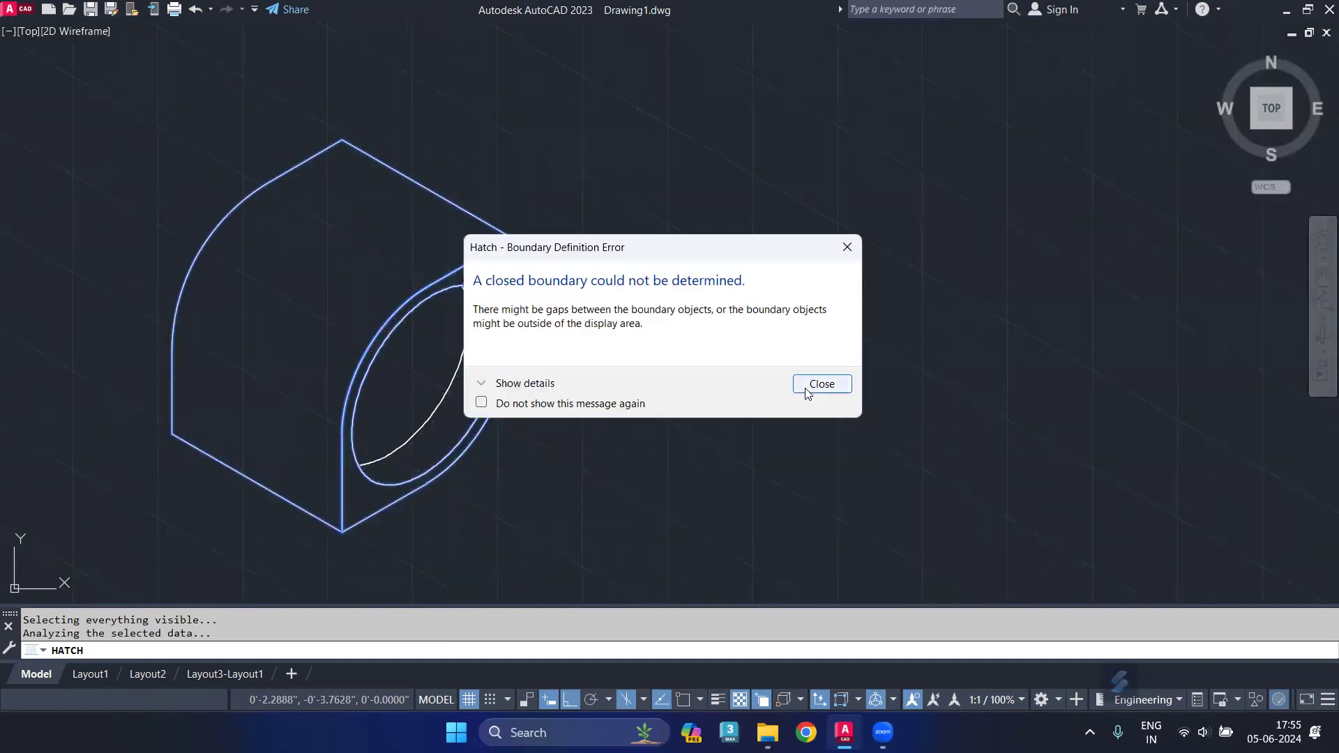
left_click(807, 389)
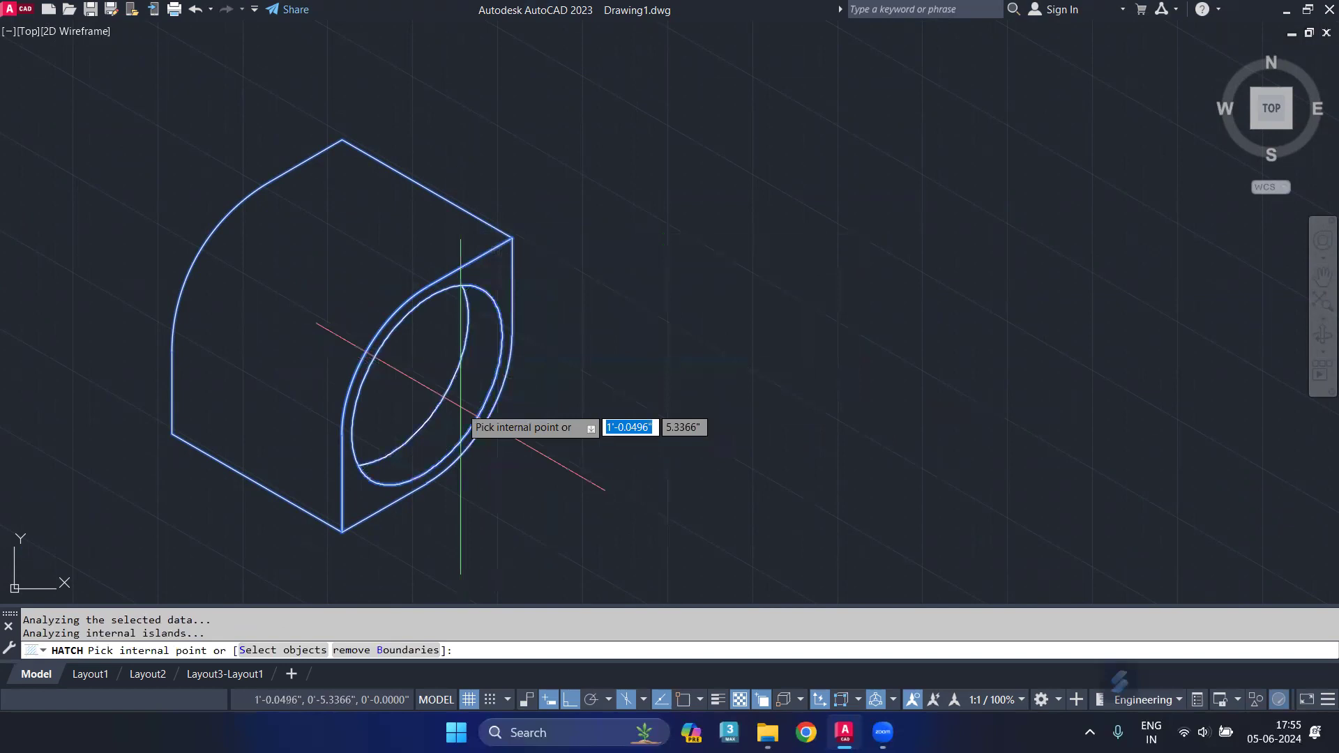
key("Return")
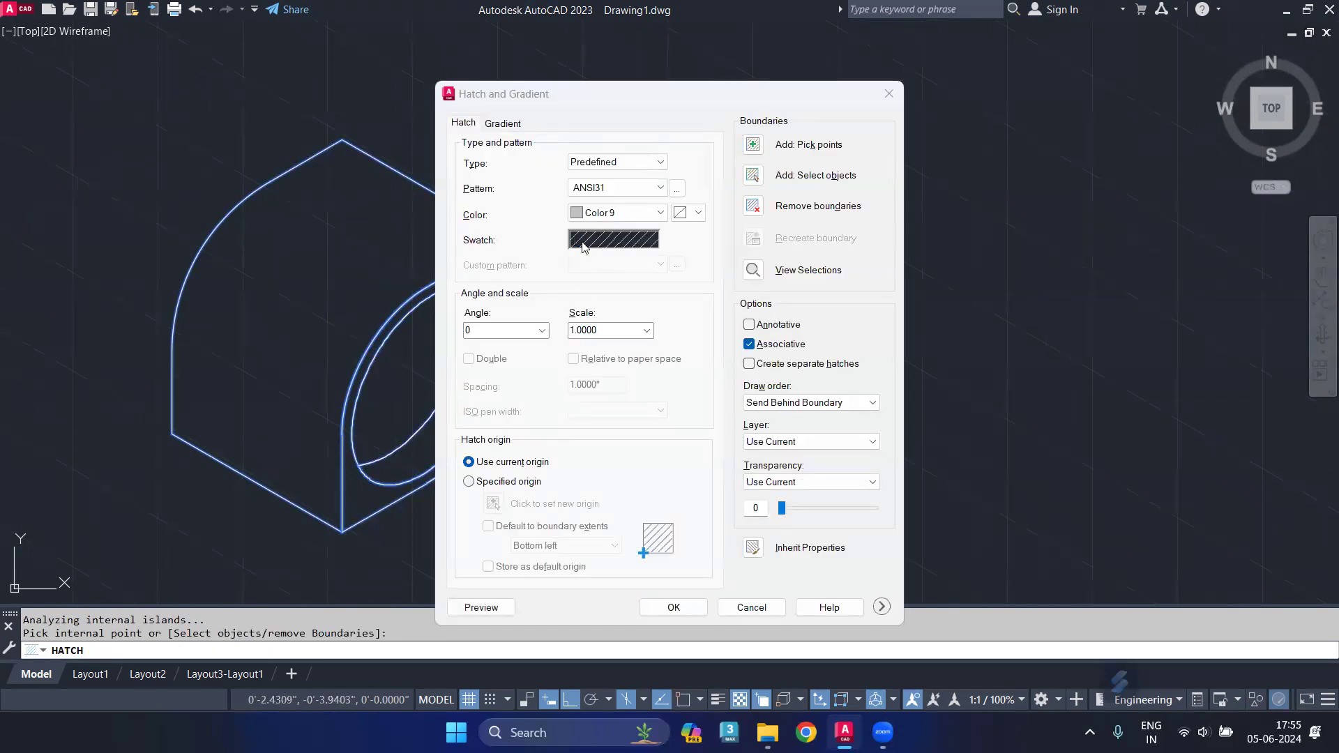
- Switch to the SOLID pattern, pick the camera body area and apply the hatch
left_click(583, 247)
left_click(598, 211)
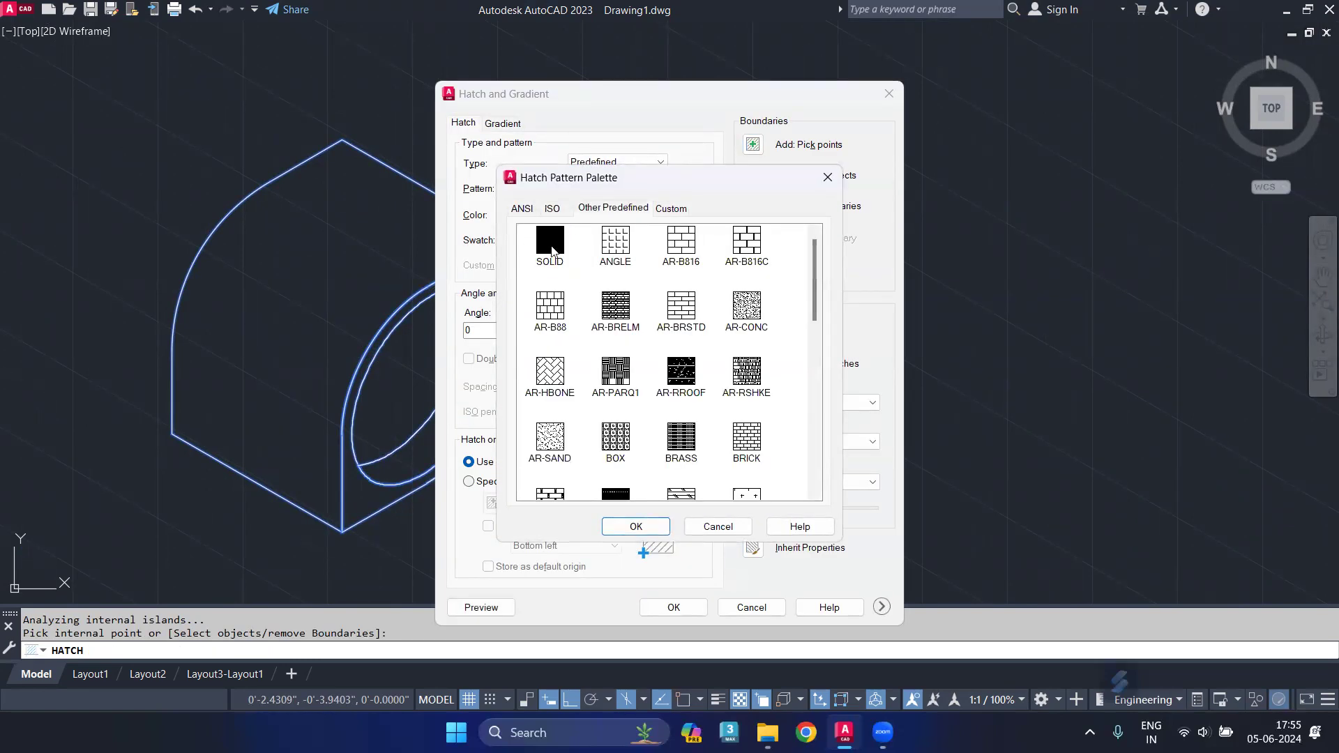
left_click(635, 527)
left_click(479, 611)
left_click(209, 356)
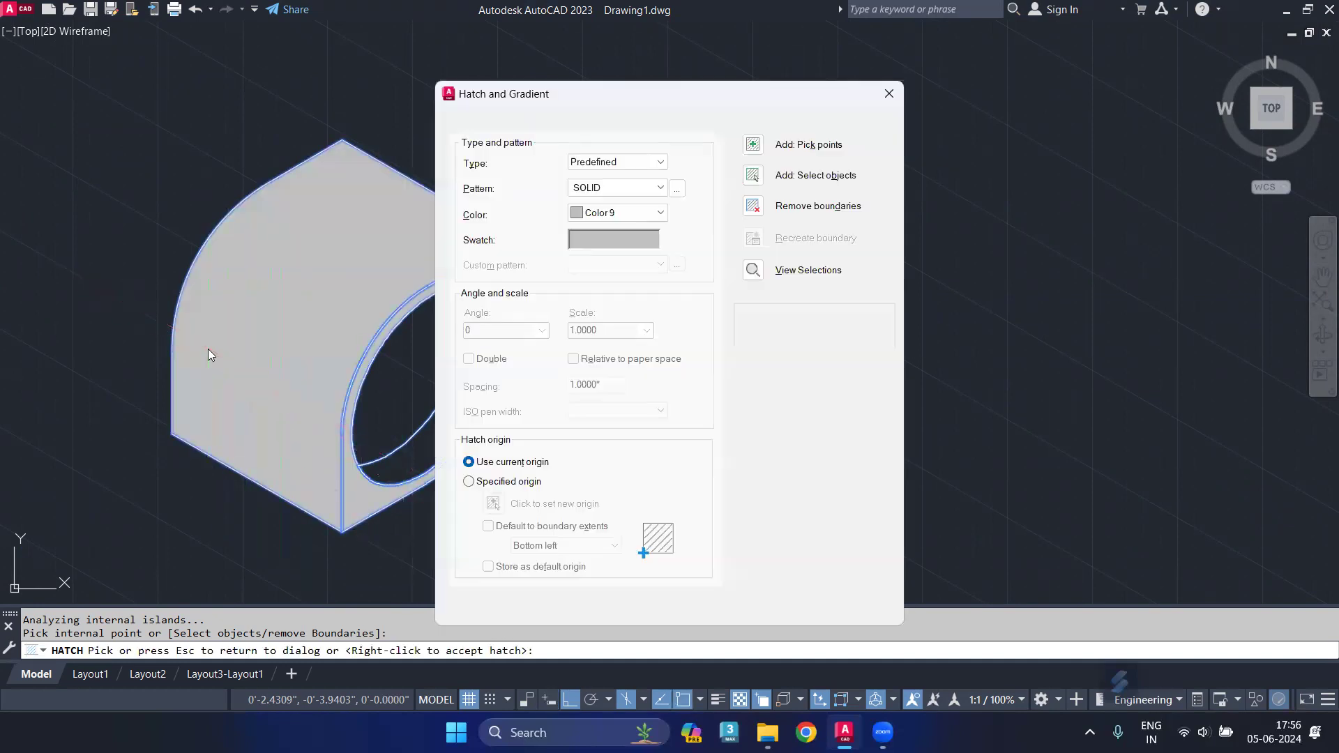
left_click(661, 614)
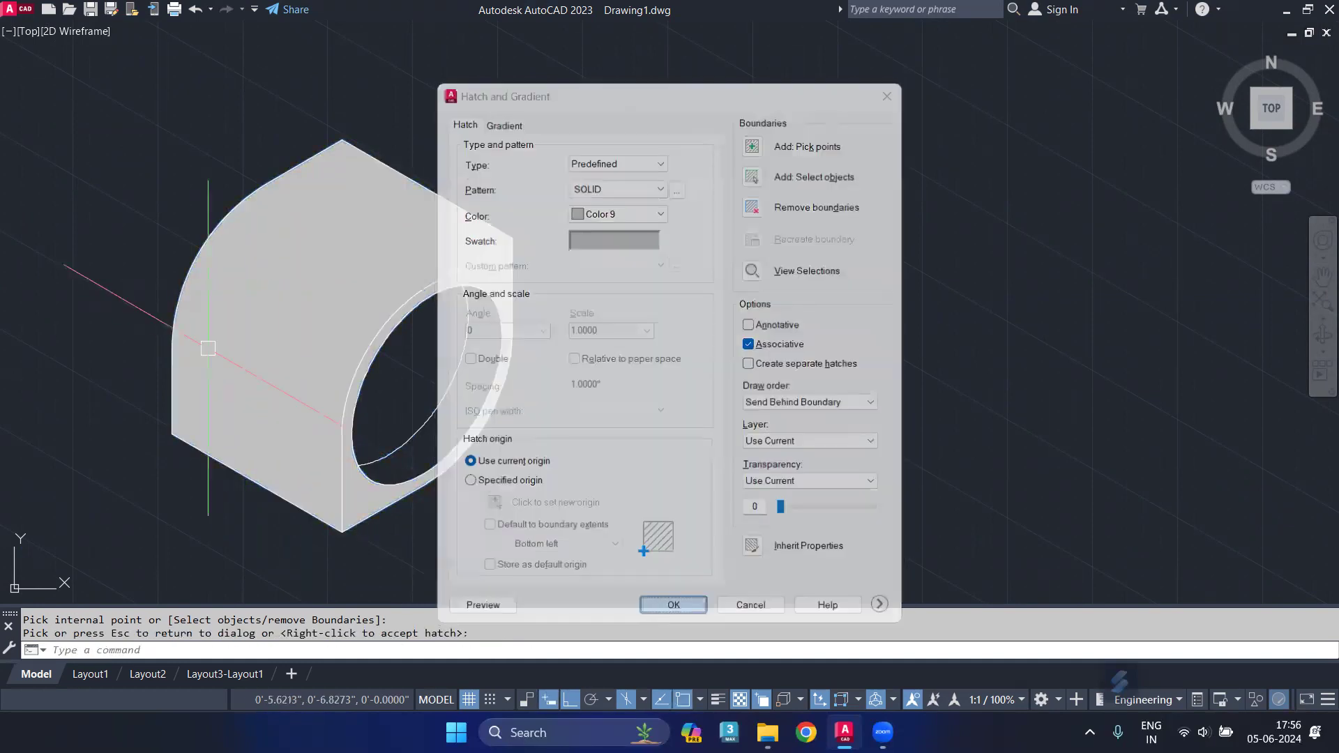
mouse_move(357, 421)
middle_mouse_down()
mouse_move(263, 438)
mouse_move(278, 459)
middle_mouse_up()
scroll(302, 440, "up", 3)
scroll(254, 415, "down", 2)
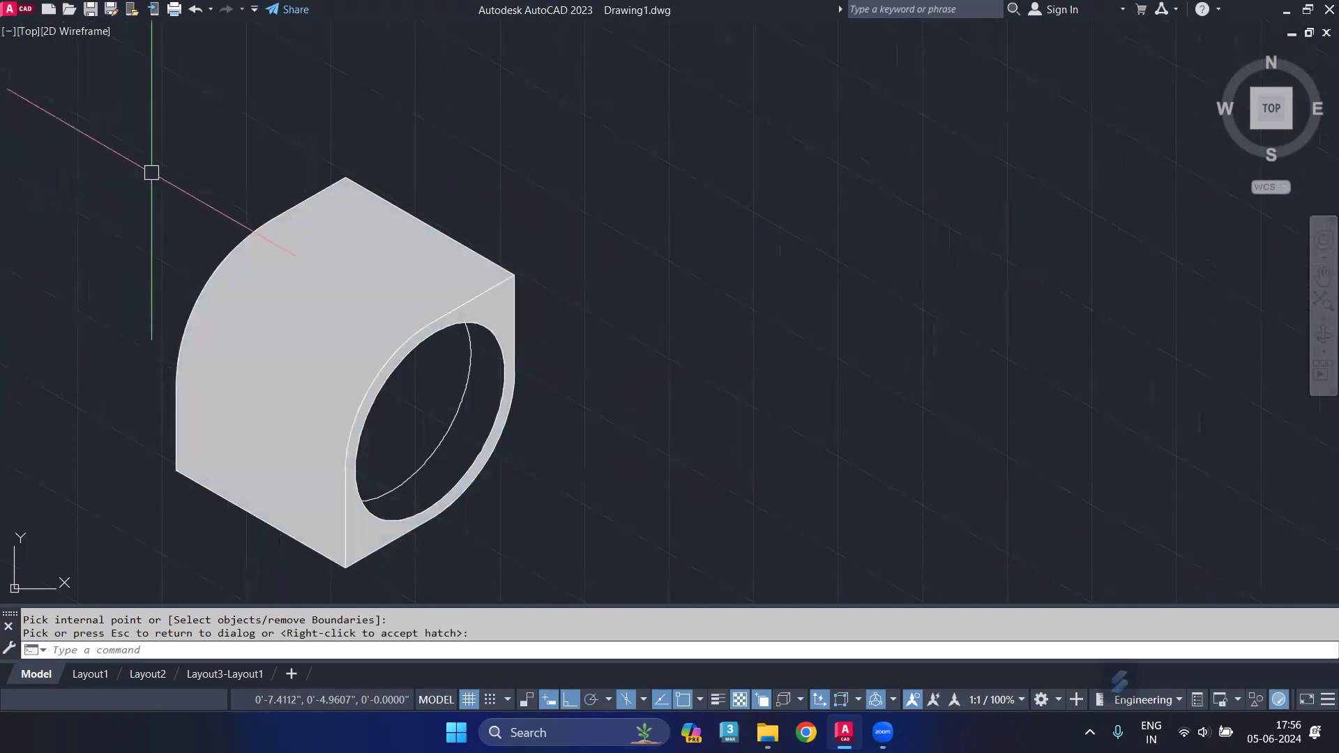
- Crossing-select the whole camera drawing with its hatch and delete all 10 objects
left_click(588, 193)
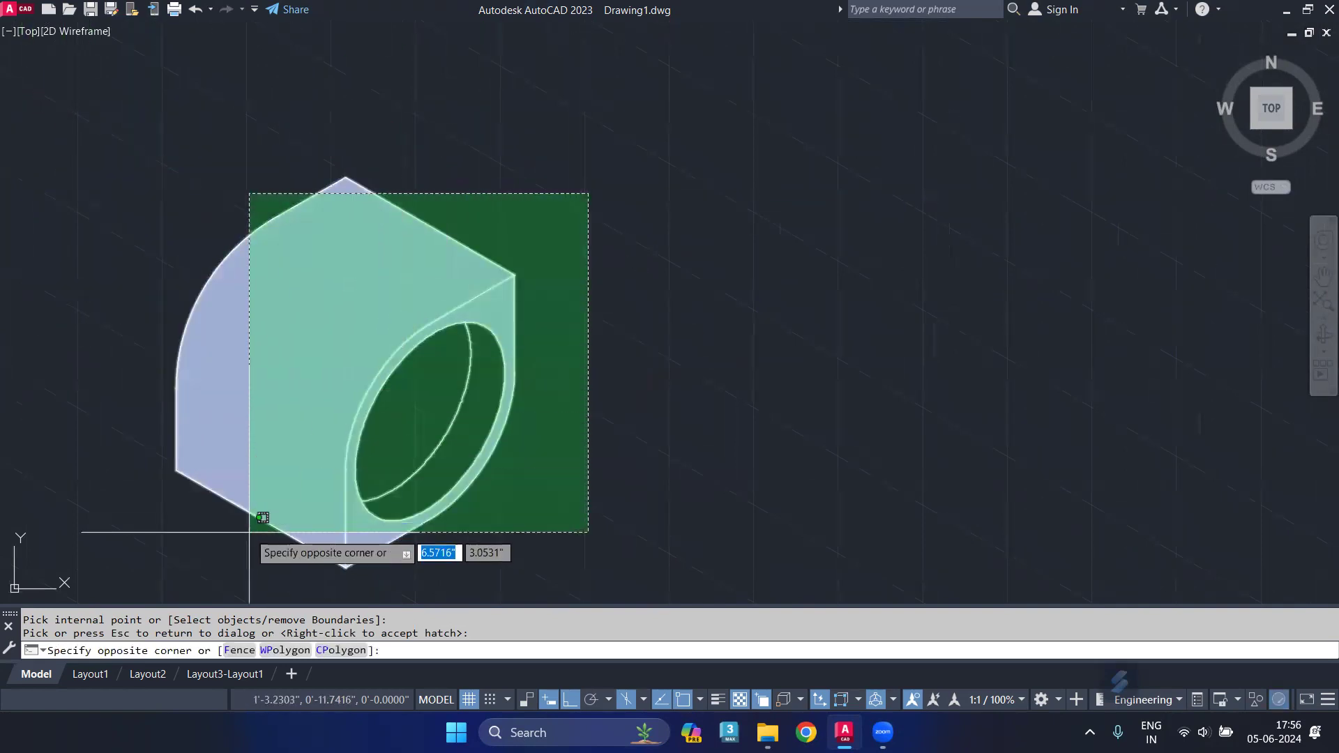
left_click(224, 516)
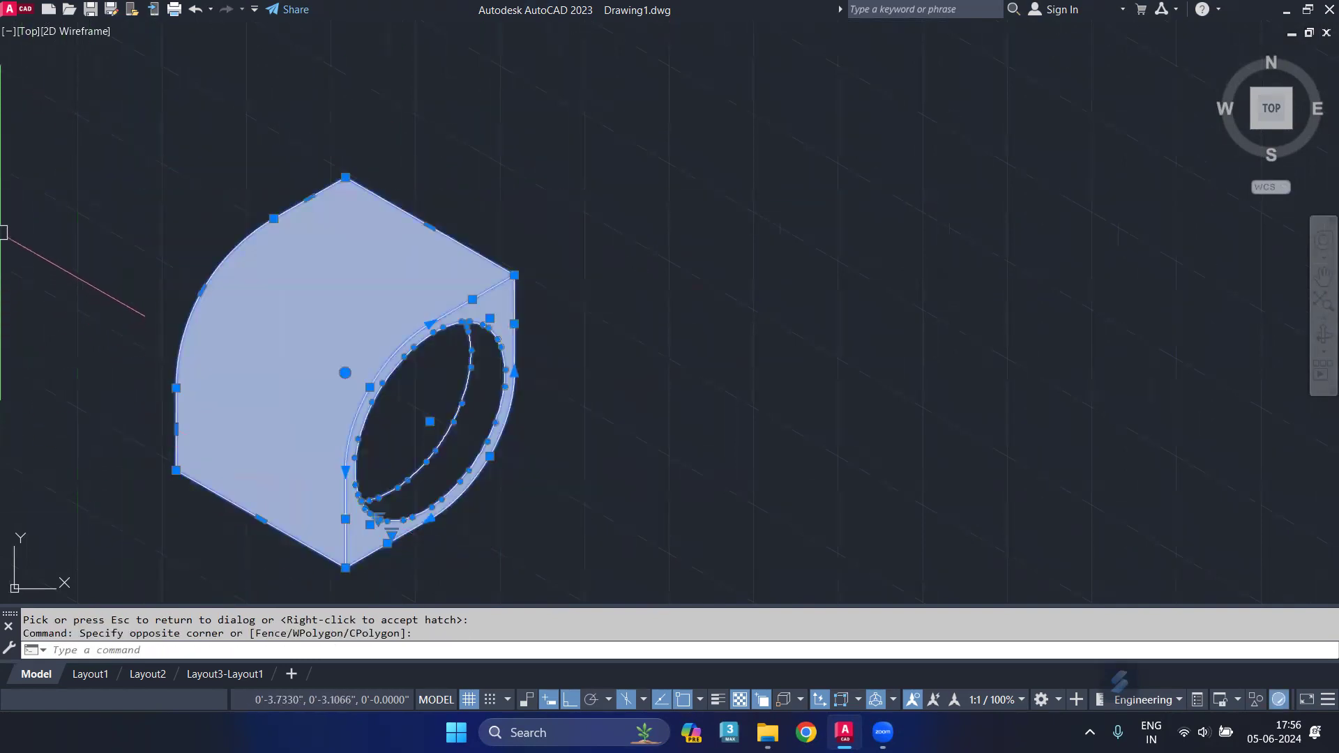
key("Delete")
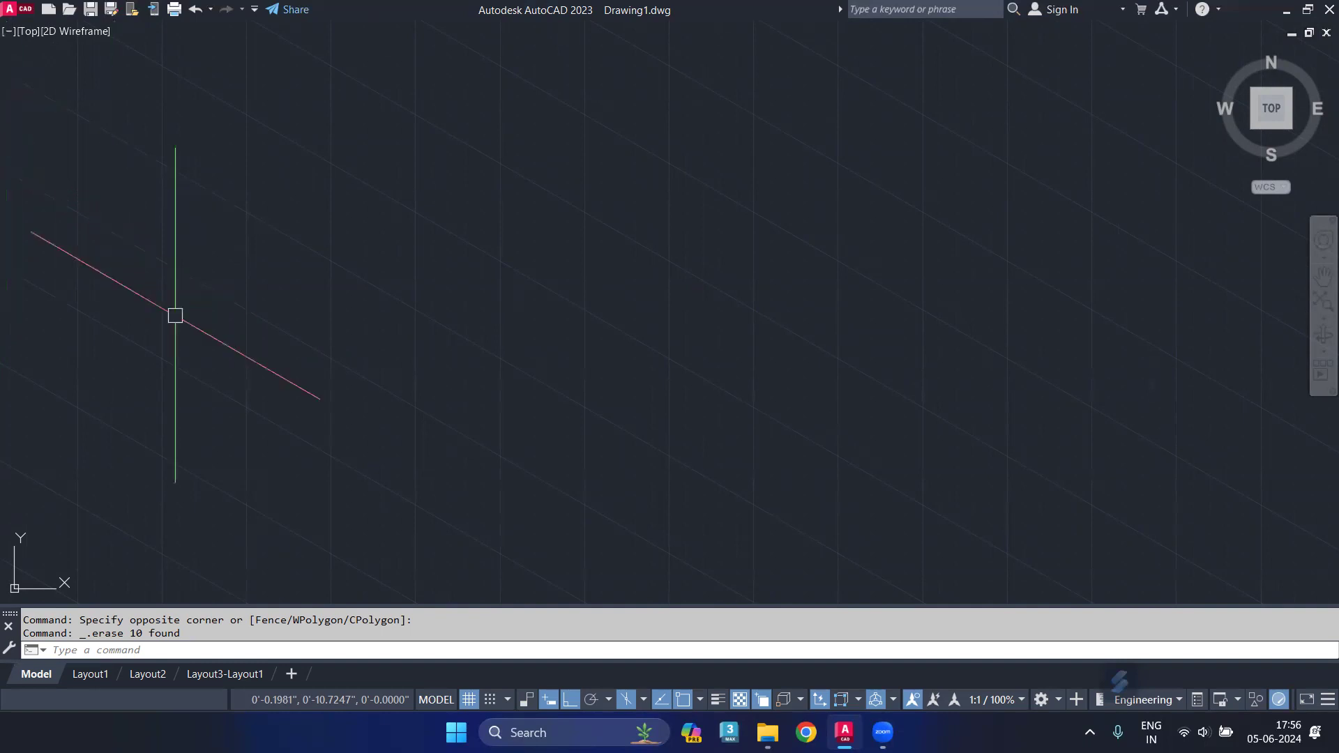
key("Escape")
key("Escape")
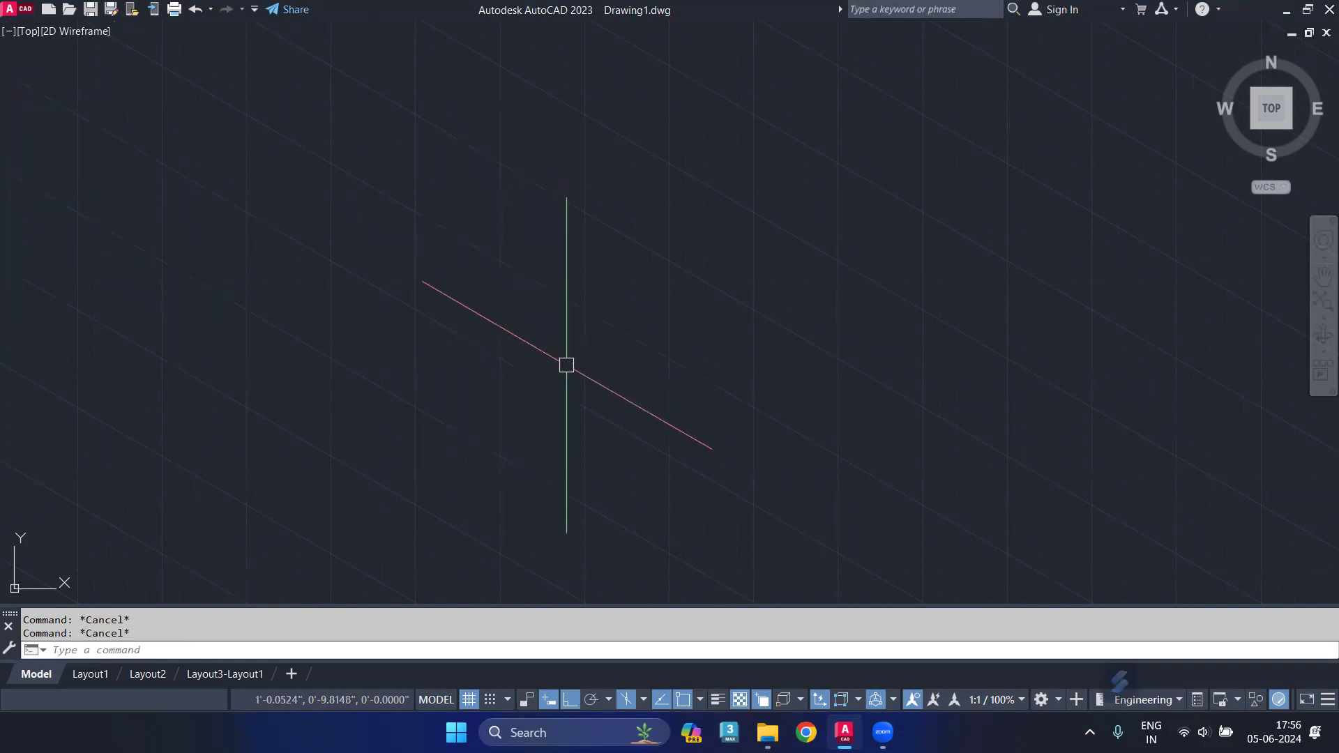
- Draw the first 100-unit base edge of the box and zoom to extents
type("l")
key("Return")
left_click(674, 528)
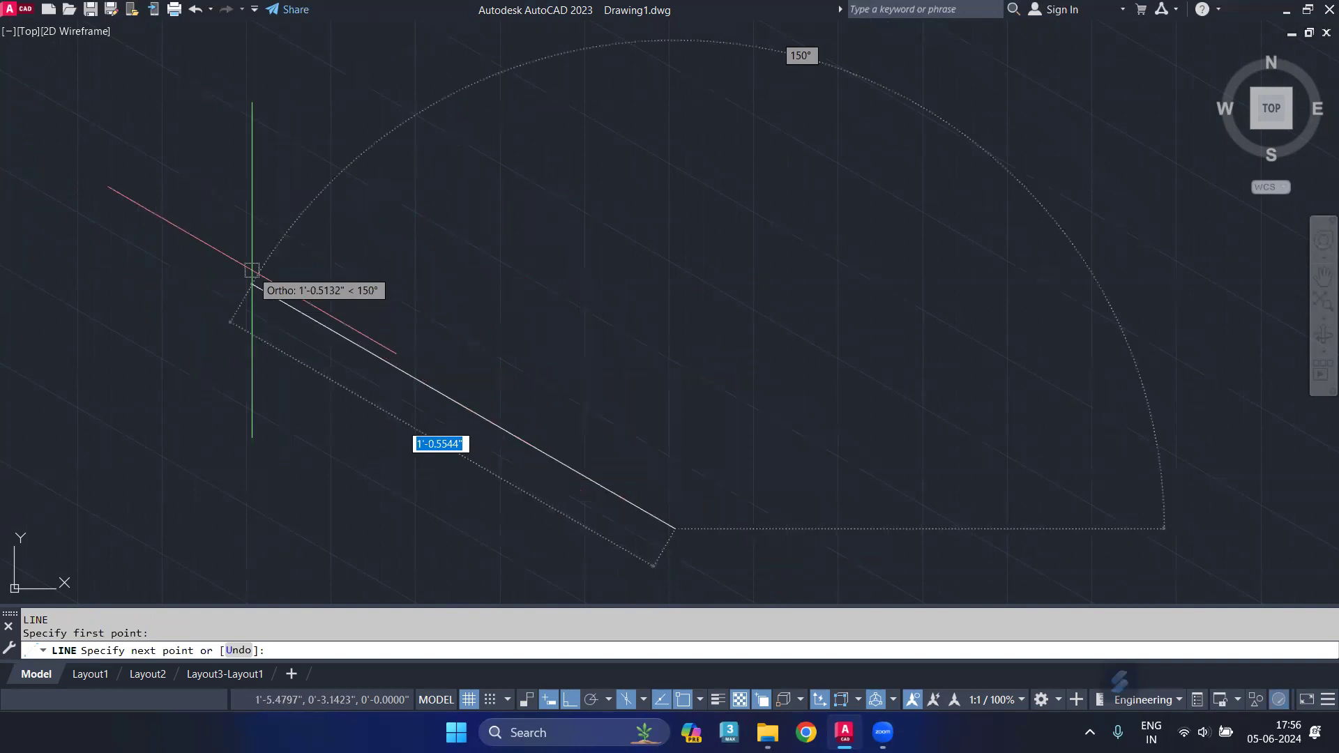
scroll(251, 269, "down", 1)
type("100")
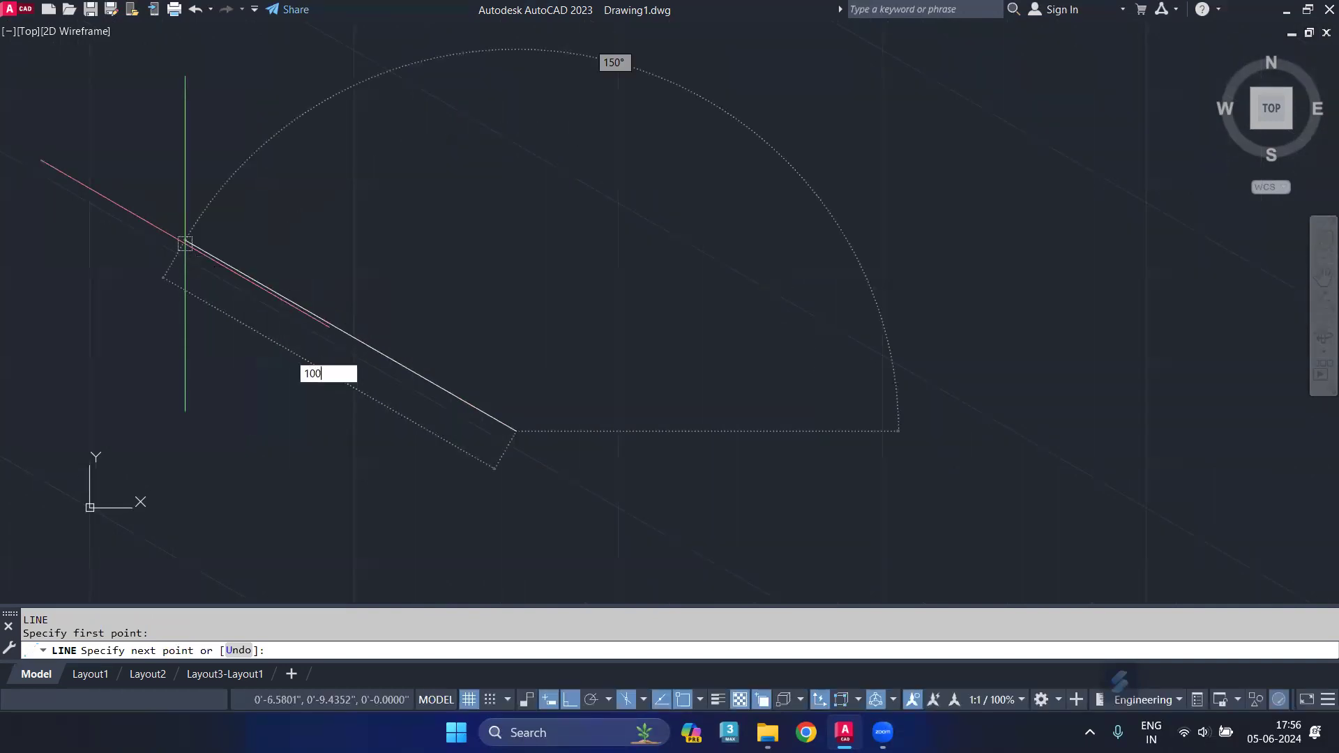
key("Return")
scroll(185, 239, "up", 2)
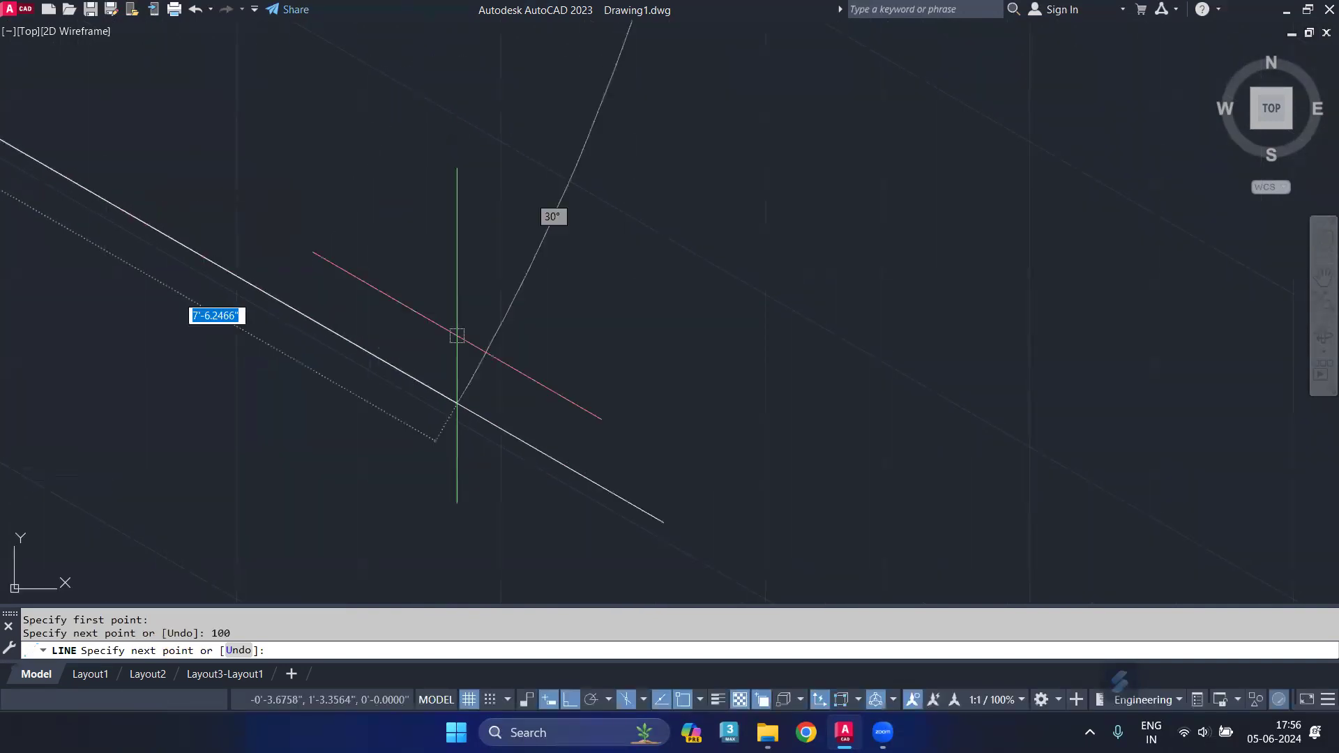
scroll(287, 220, "up", 2)
key("Escape")
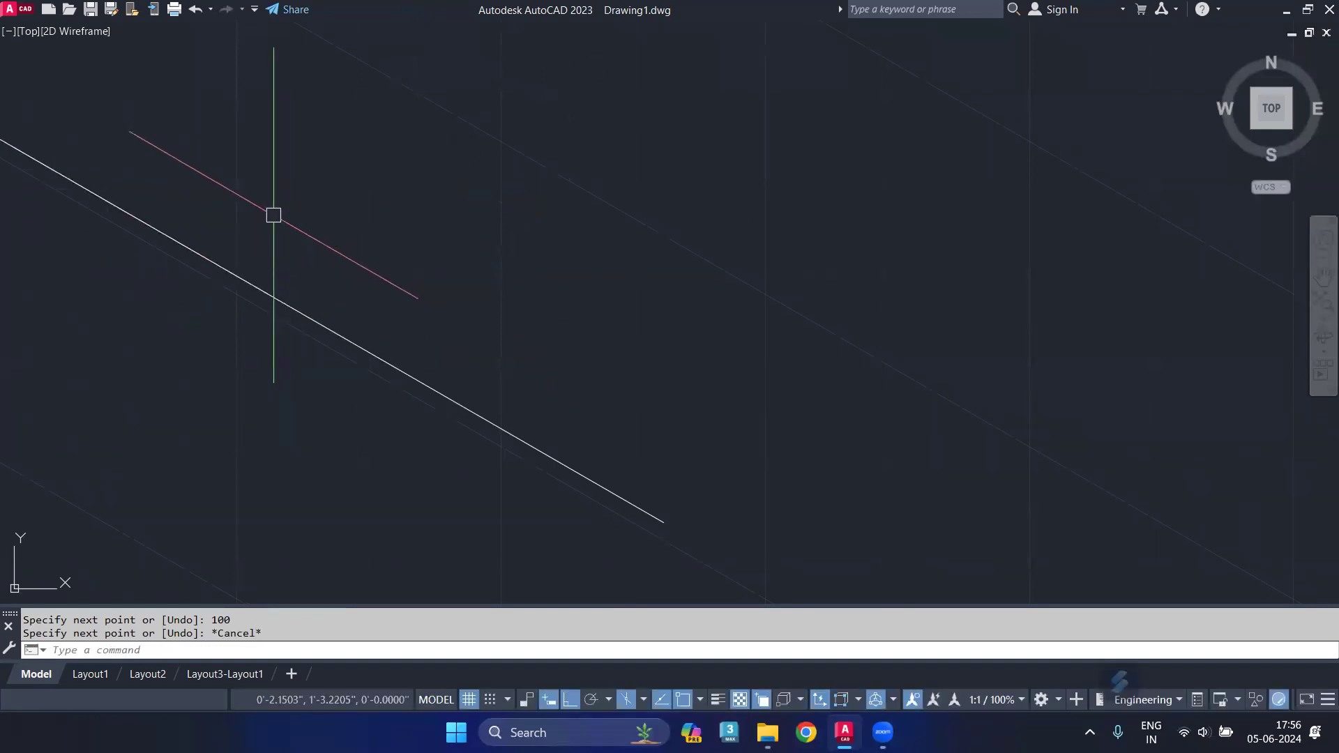
type("z")
key("Return")
type("e")
key("Return")
scroll(274, 218, "down", 3)
middle_click_drag(293, 209, 309, 247)
scroll(293, 224, "up", 3)
- Draw the front face edges: 60 vertical, 100 slanted, 60 vertical
type("l")
key("Return")
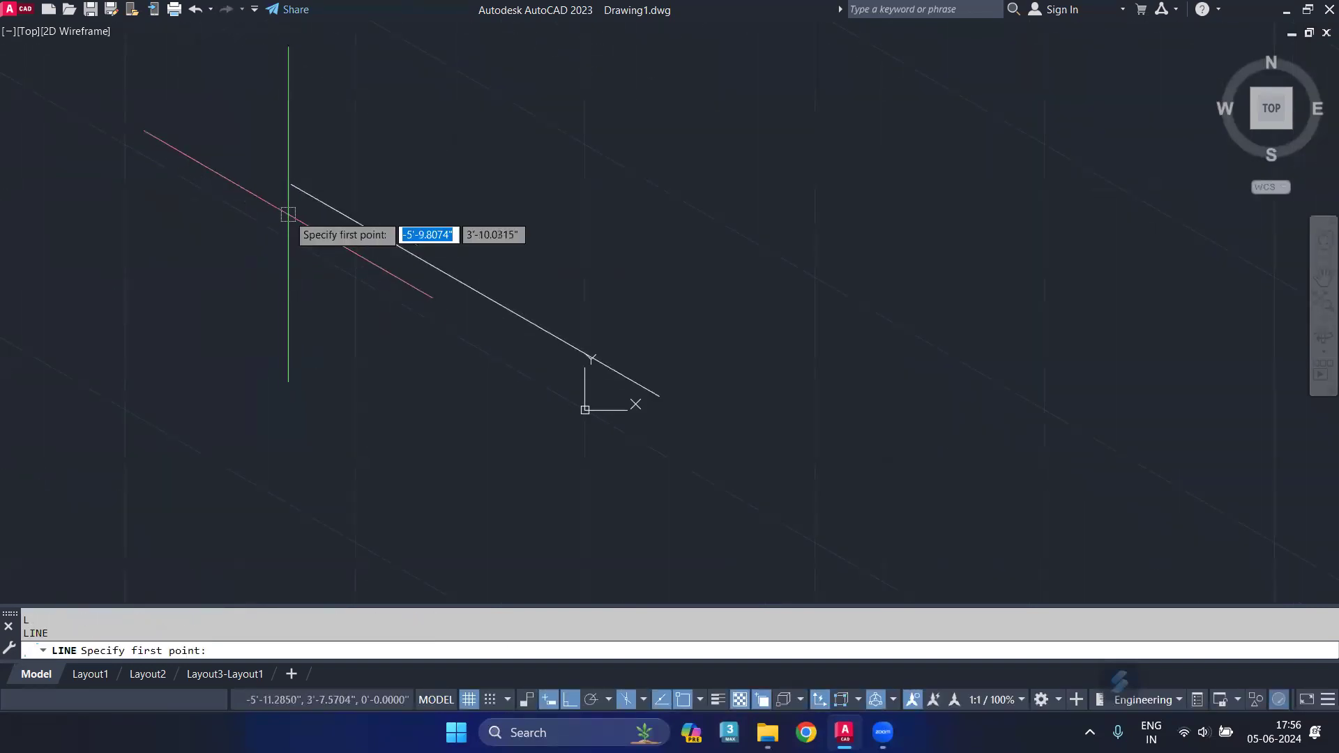
left_click(290, 184)
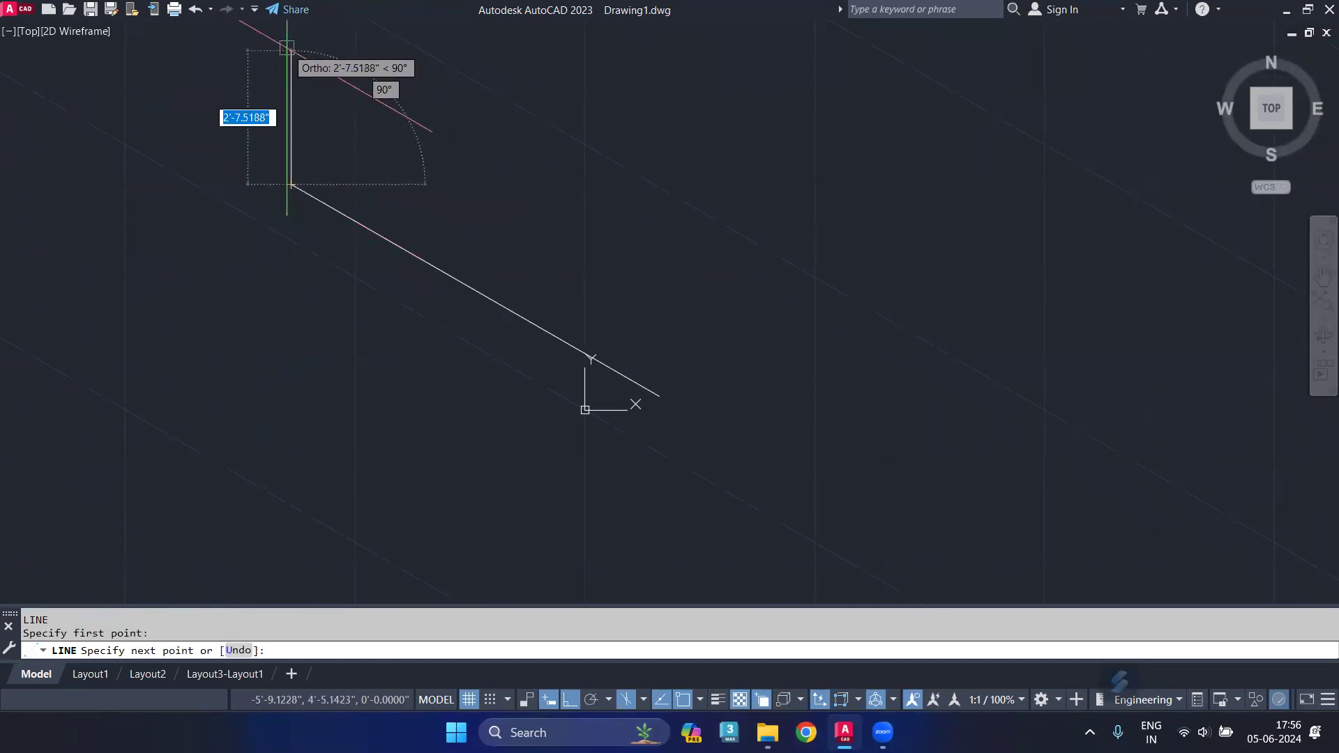
type("60")
key("Return")
scroll(375, 57, "down", 3)
scroll(526, 277, "down", 4)
scroll(735, 318, "up", 1)
scroll(685, 296, "up", 1)
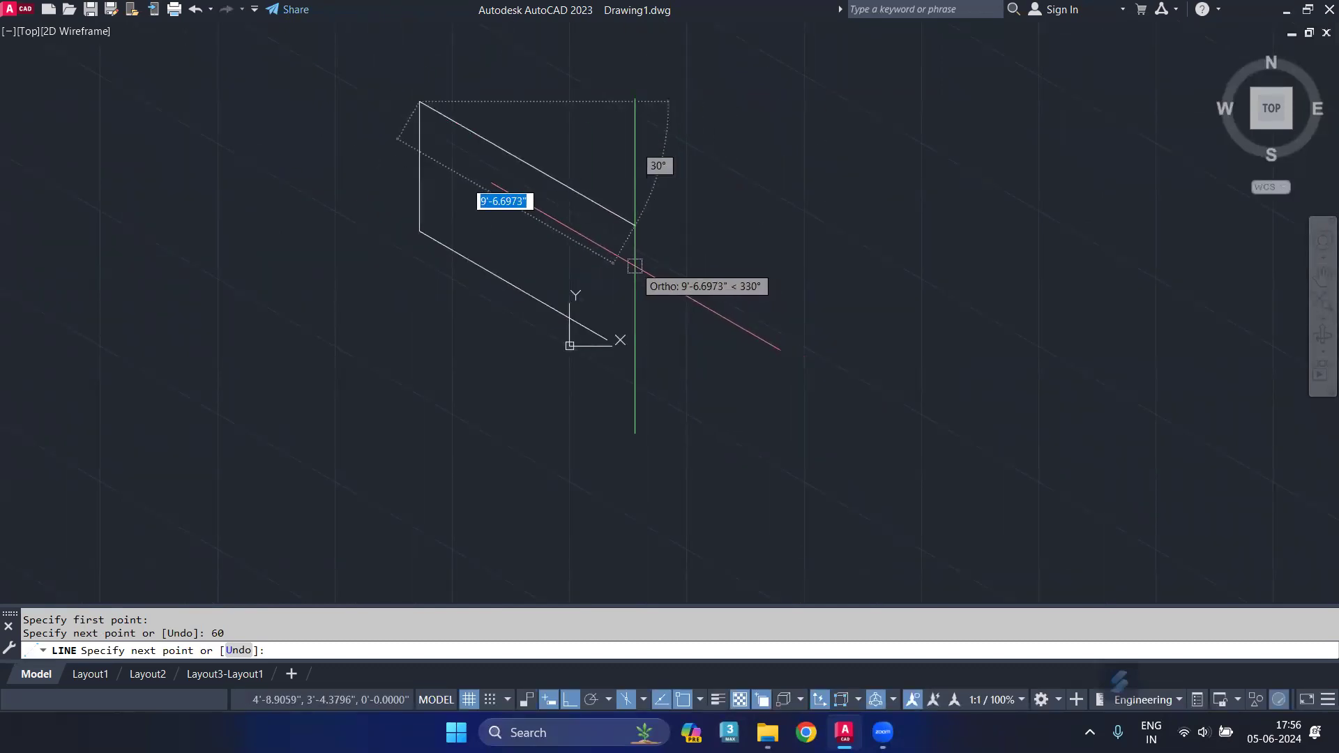
type("100")
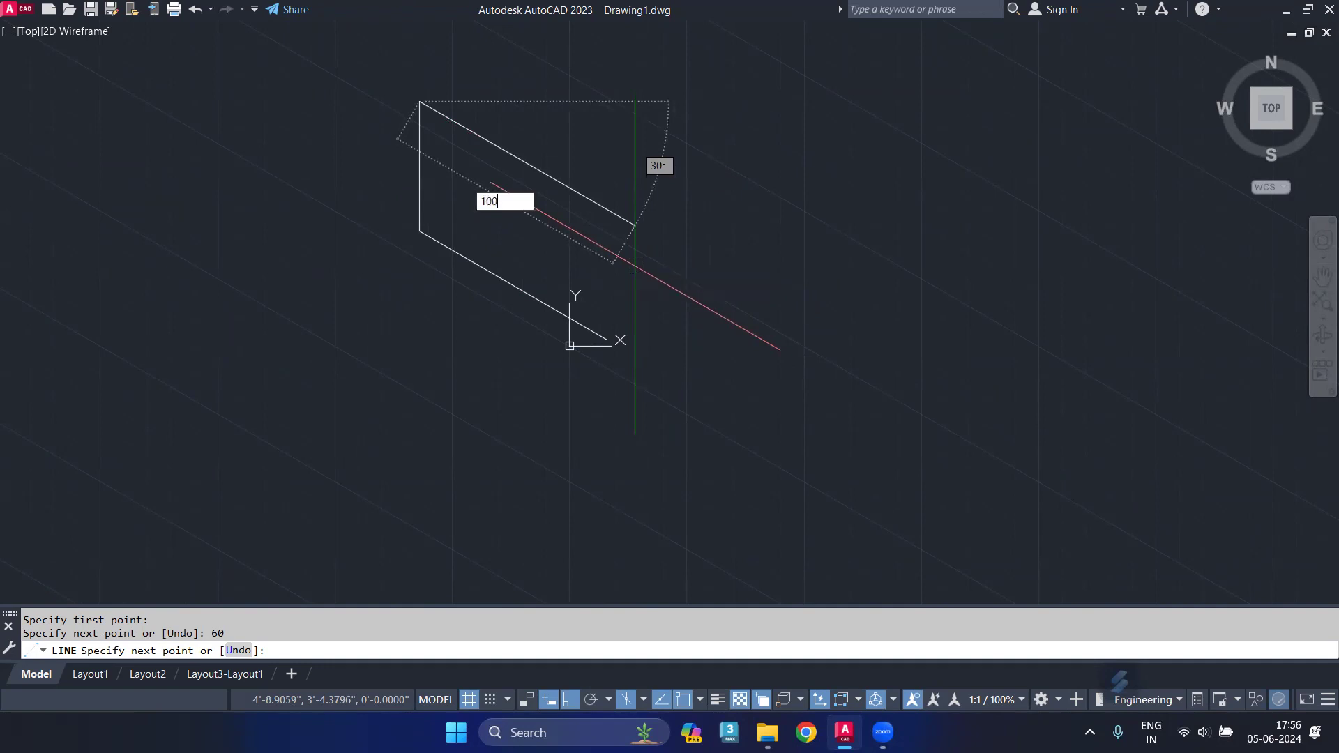
key("Return")
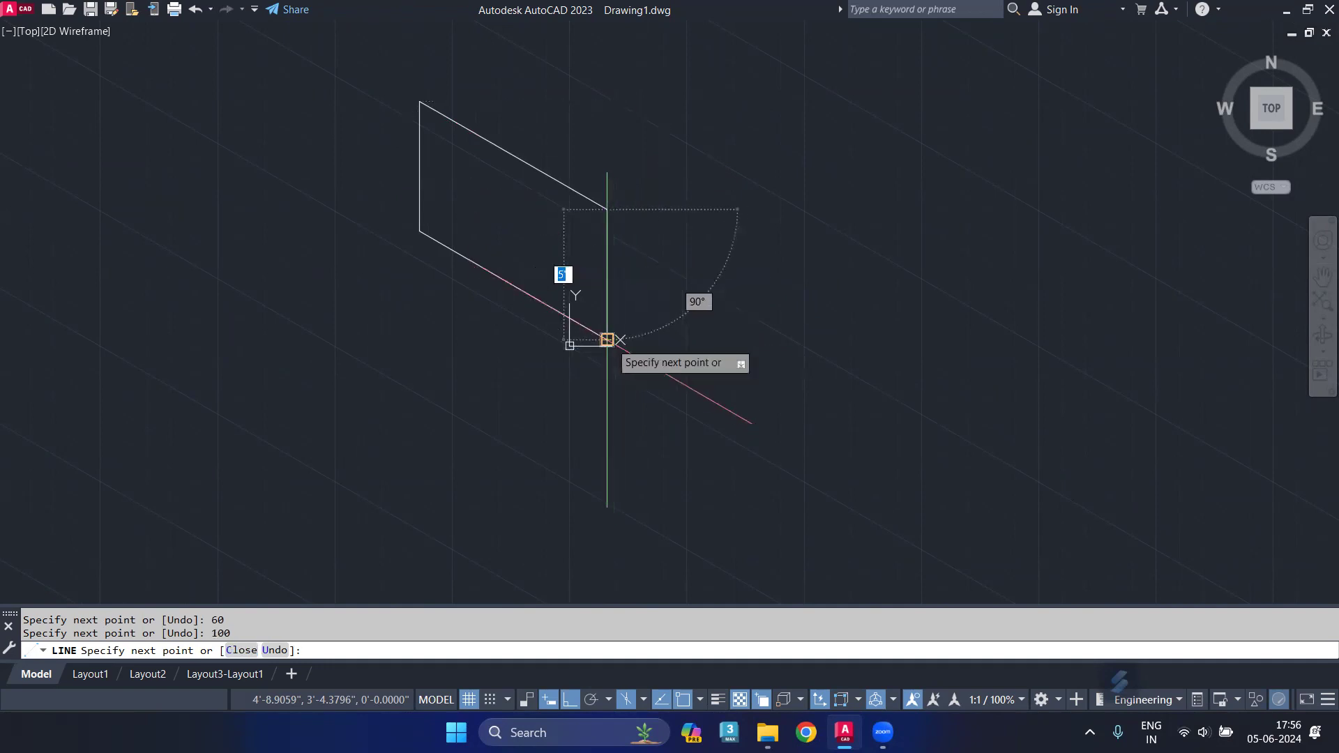
key("Return")
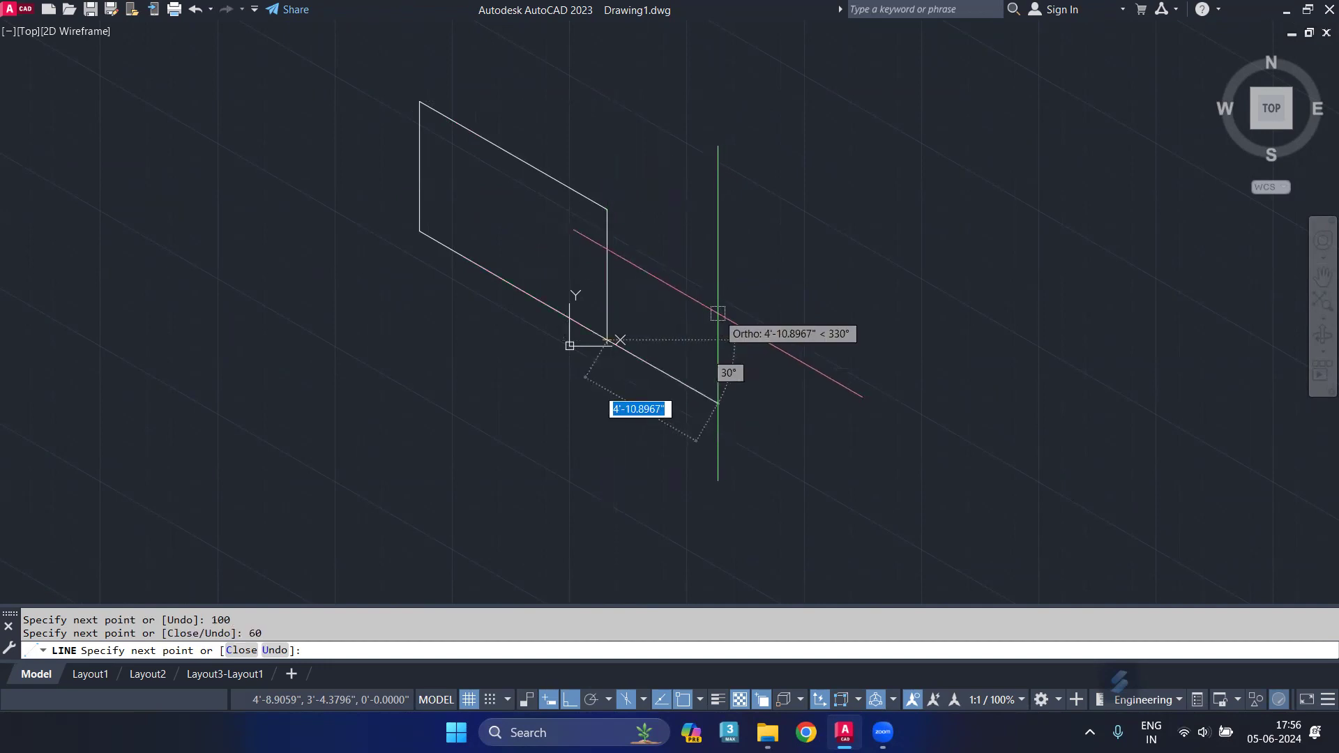
- On the top isoplane, add the 30-unit depth edge and a 100-unit edge at 150°
key("F5")
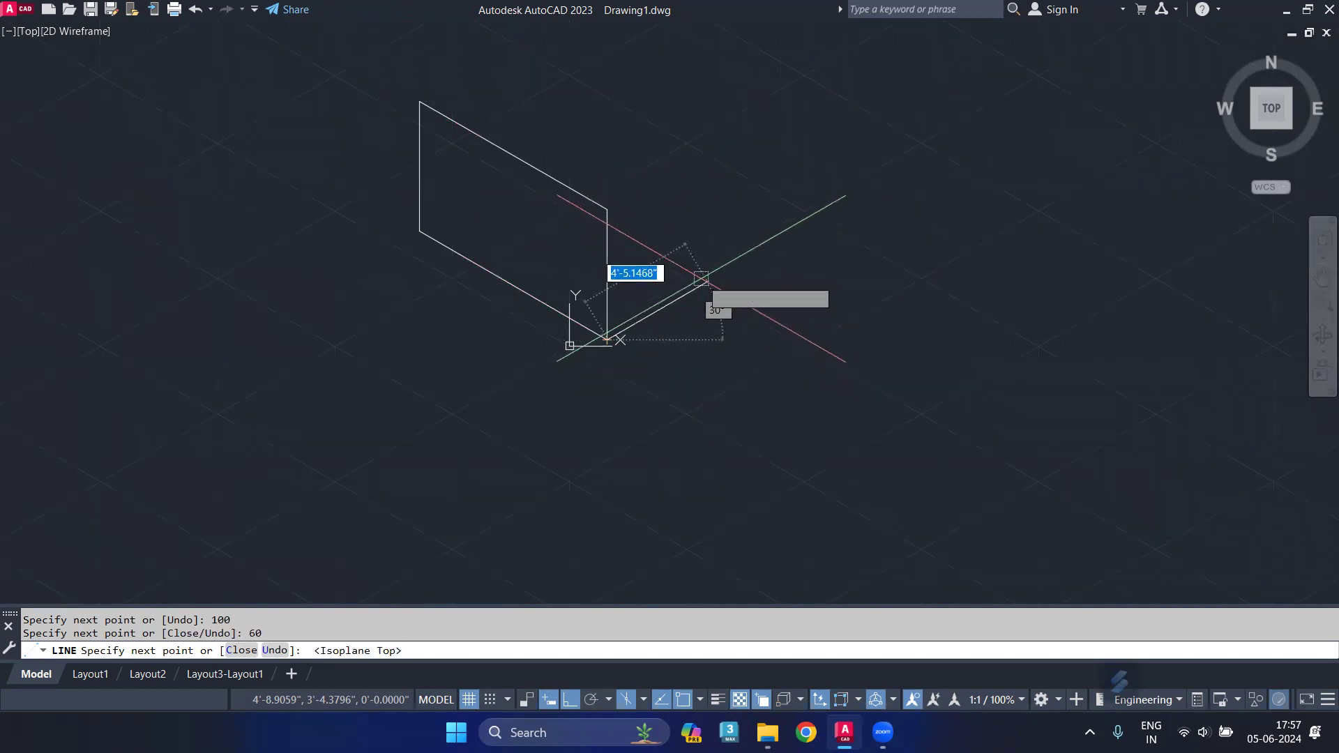
type("30")
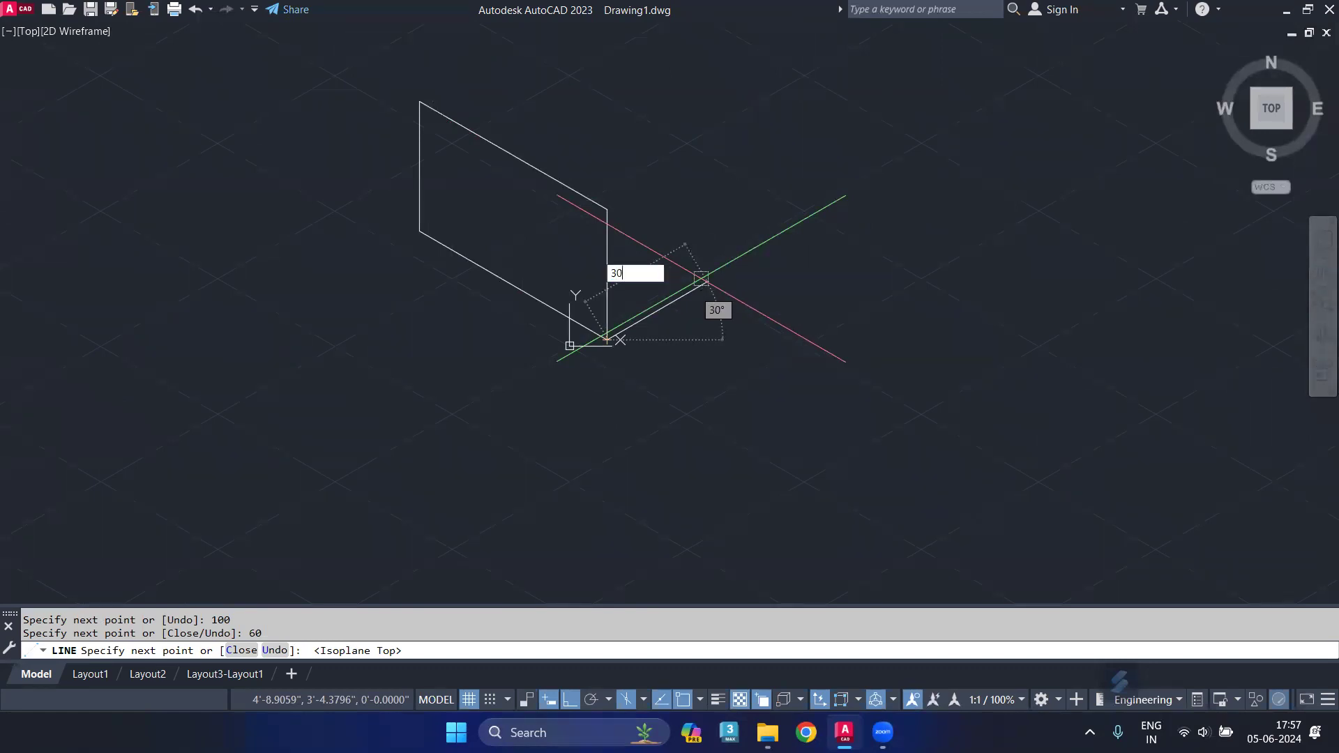
key("Return")
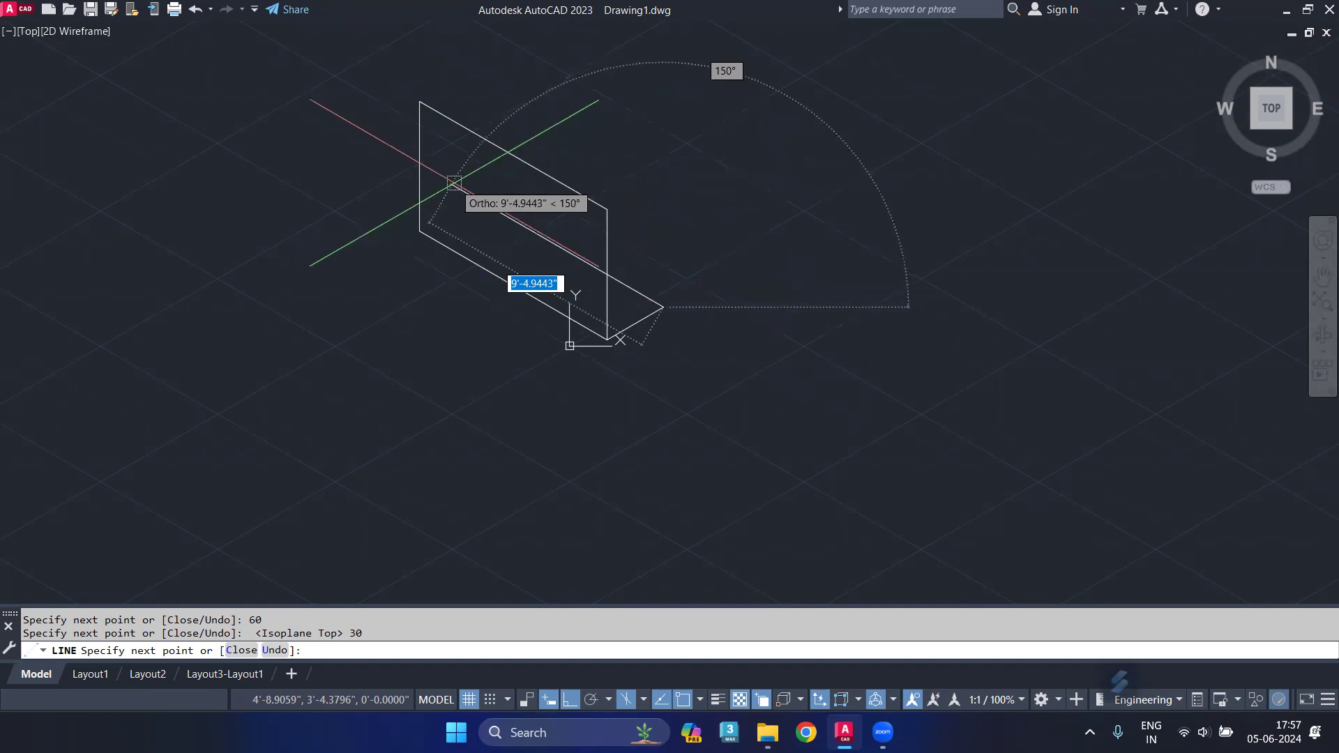
type("100")
key("Return")
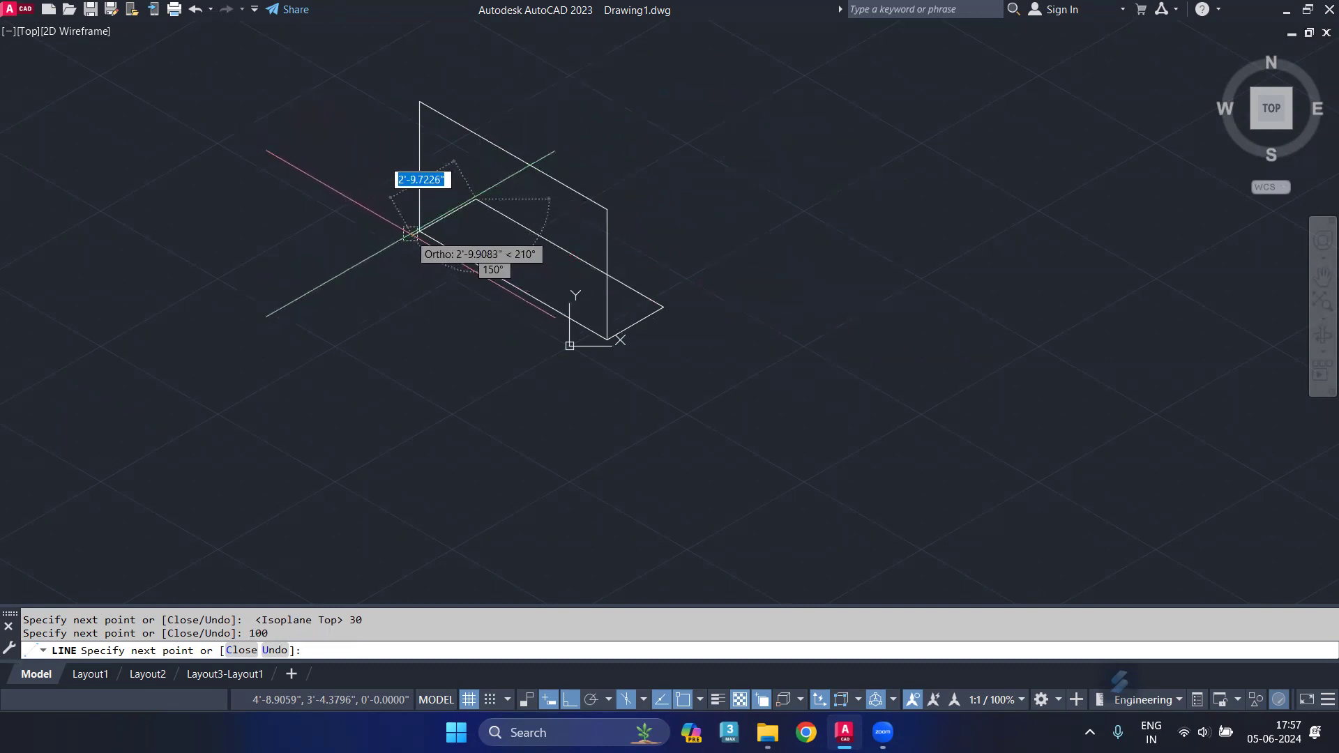
key("Return")
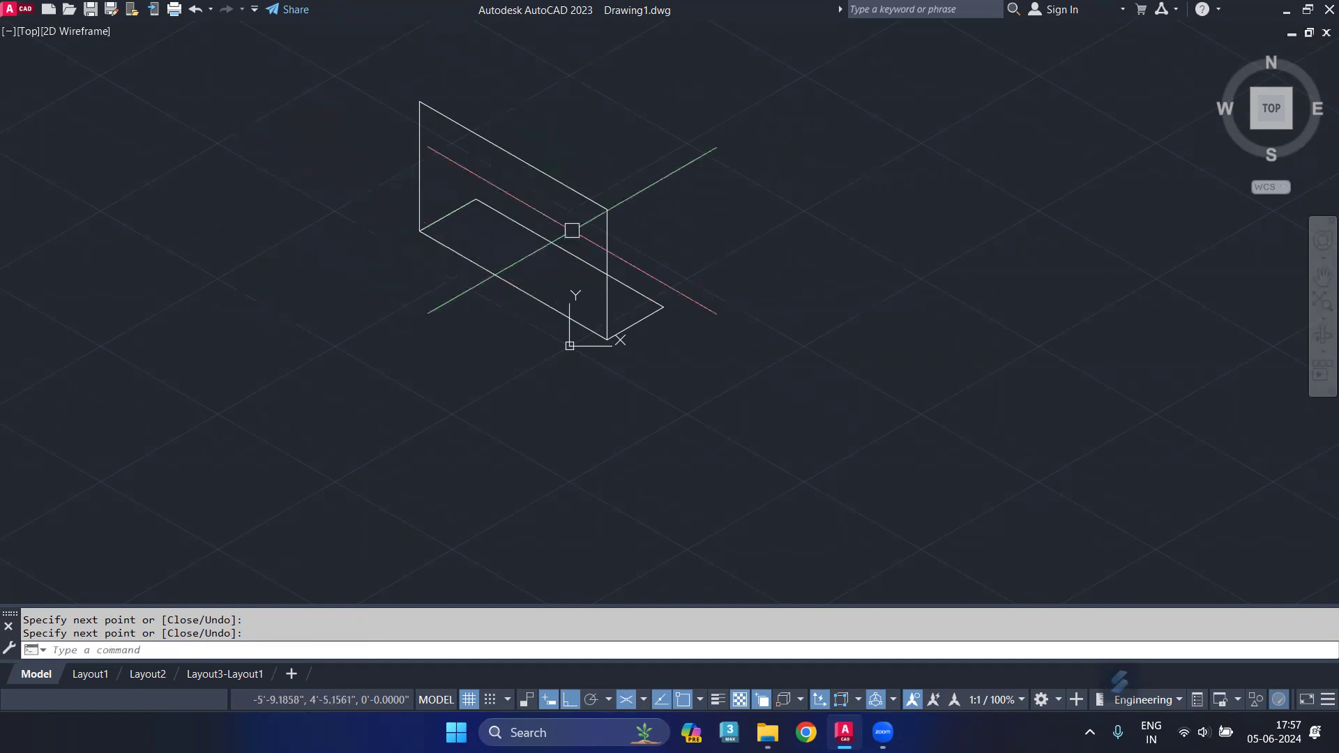
- On the right isoplane, draw a 60-unit vertical edge from the right corner to the top corner
key("Return")
left_click(663, 306)
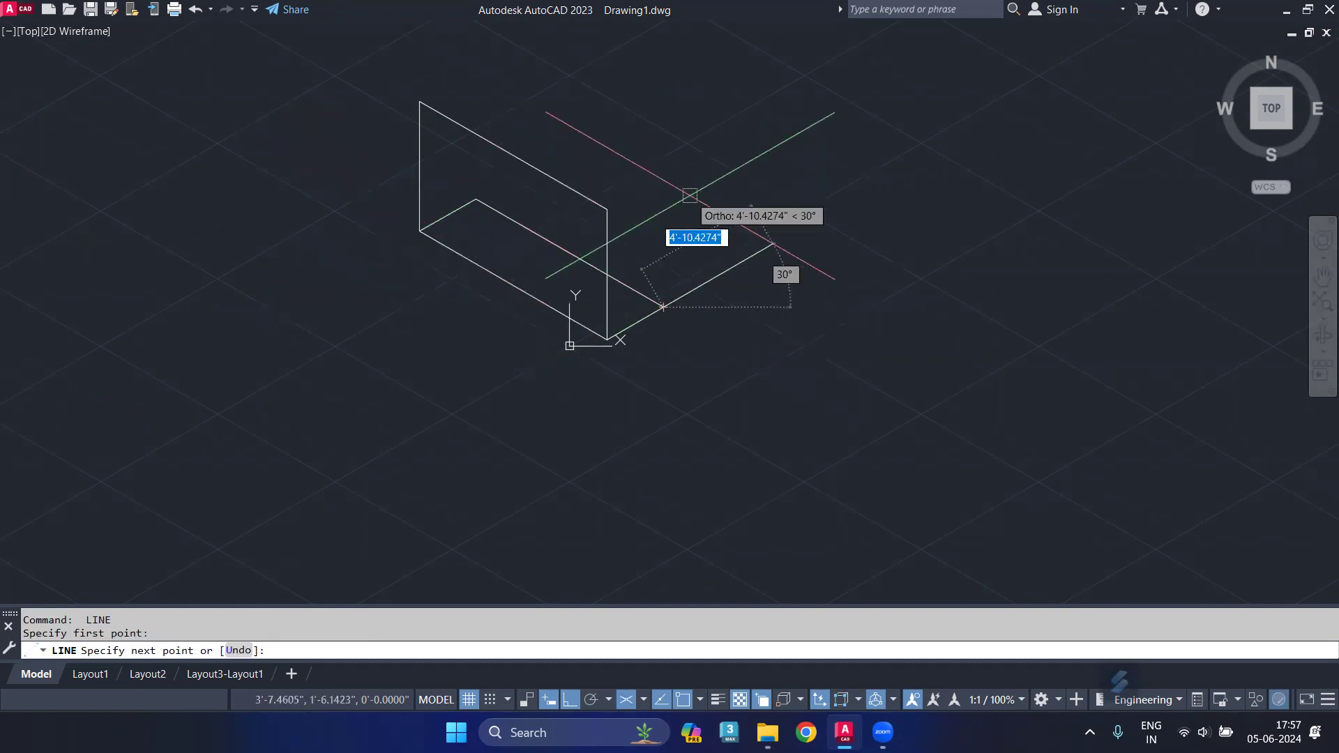
key("F5")
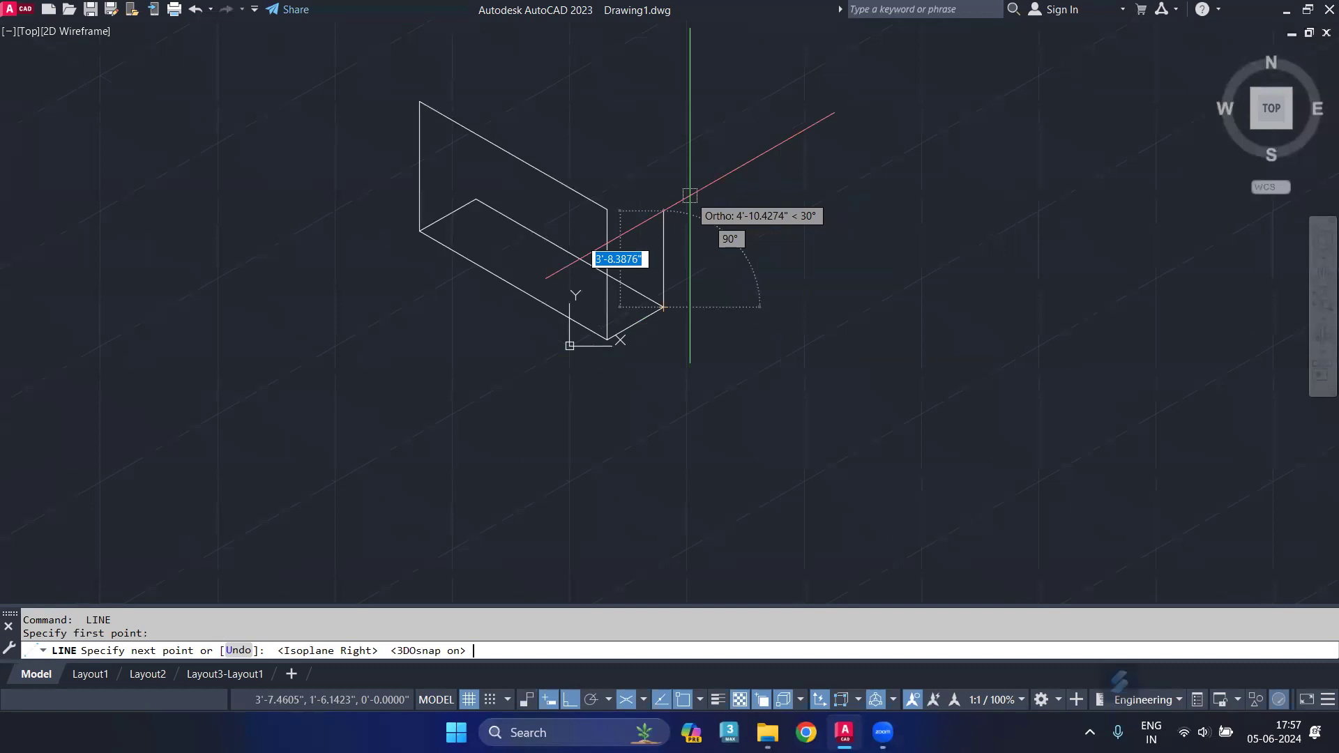
key("F4")
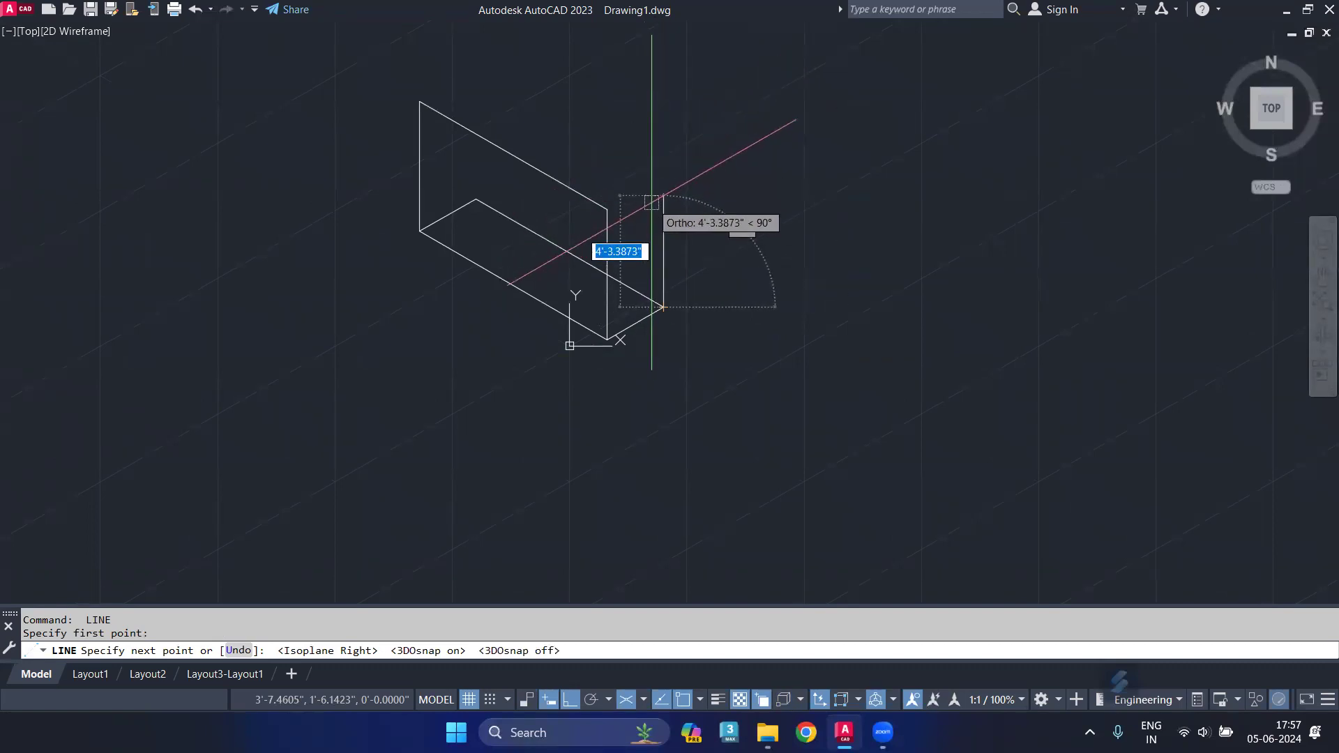
type("60")
key("Return")
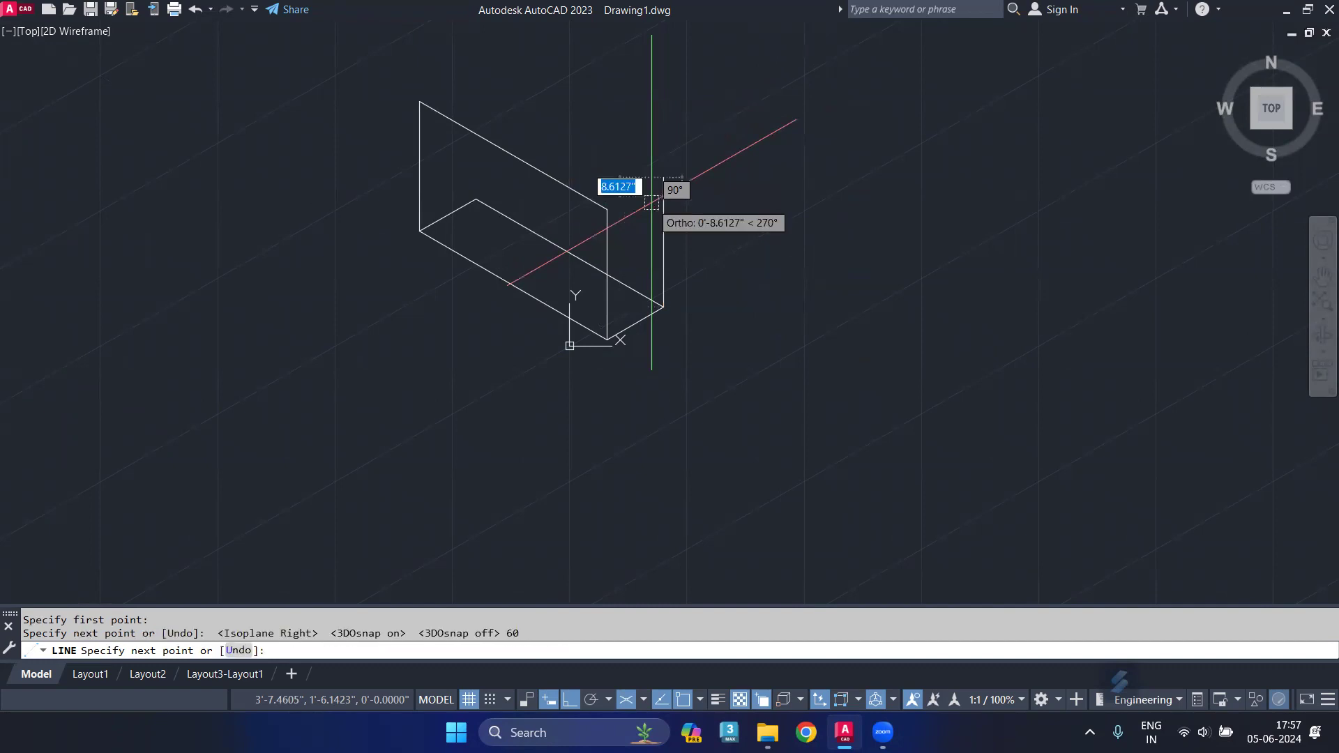
left_click(606, 208)
key("Return")
key("Return")
- Close the top face with a 100-unit back edge on the left isoplane
left_click(663, 178)
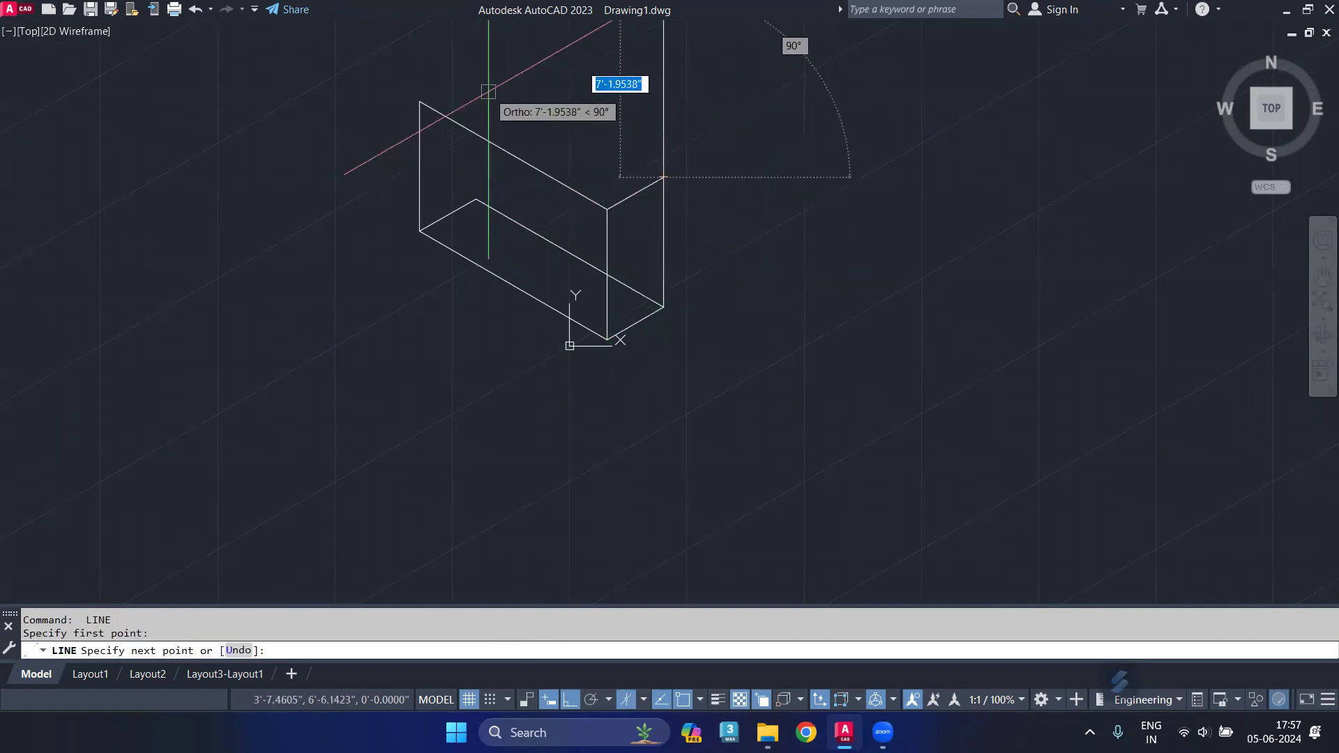
key("F5")
type("1")
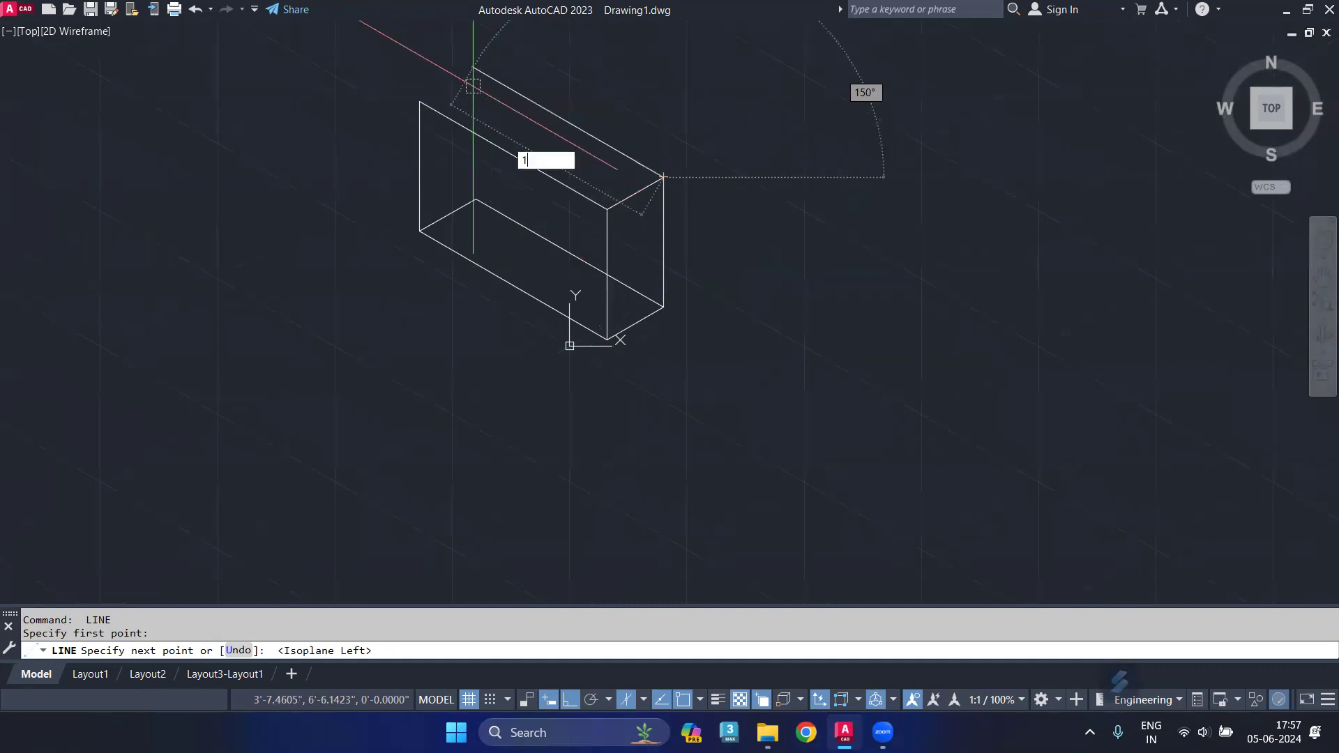
key("Return")
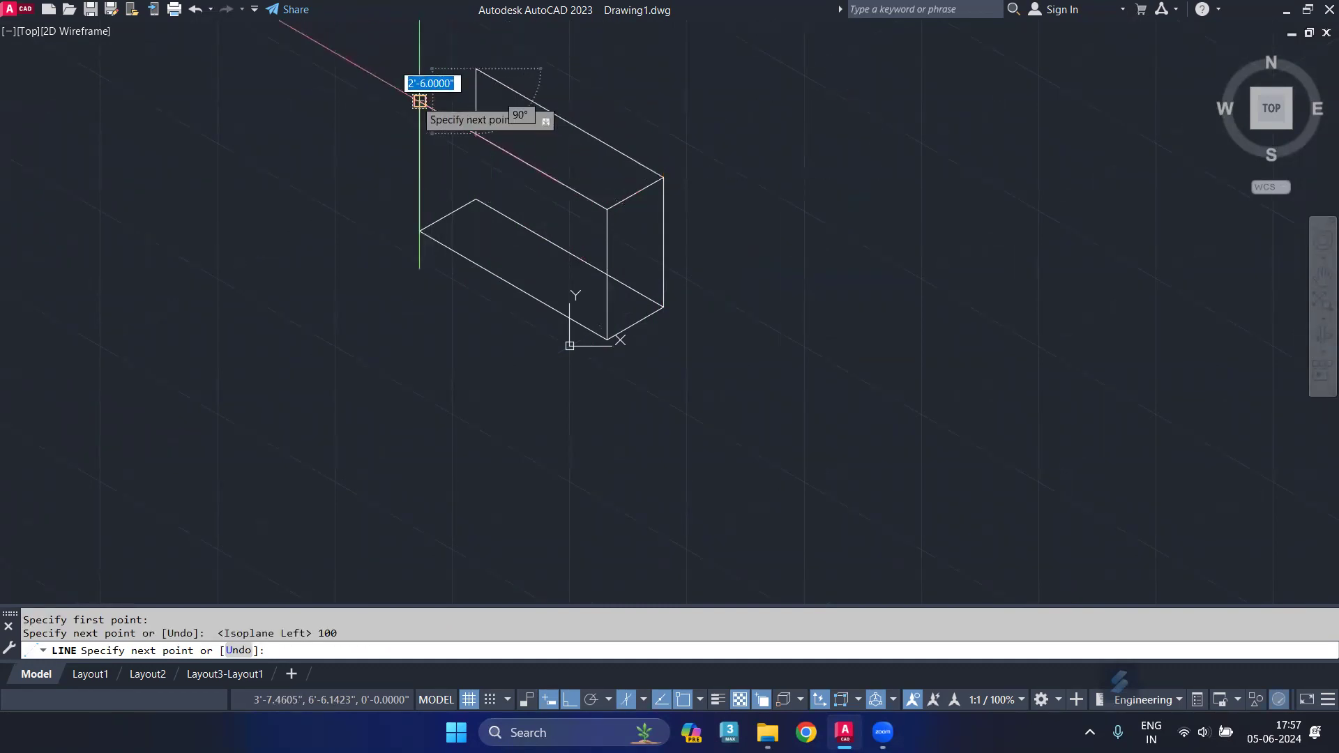
left_click(419, 102)
key("Return")
middle_click_drag(492, 256, 419, 238)
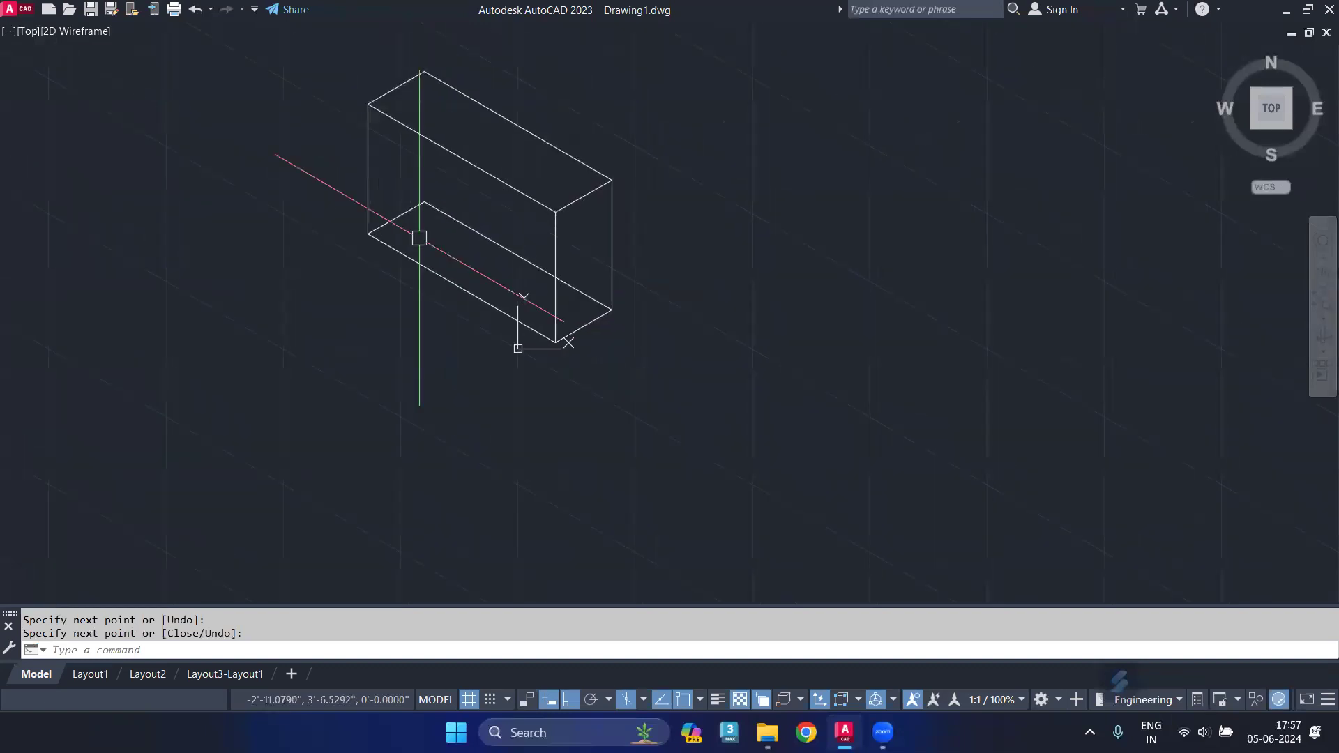
- Trim away the box's hidden bottom edge and the leftover piece past the front edge
type("tr")
key("Return")
left_click(439, 212)
left_click(579, 288)
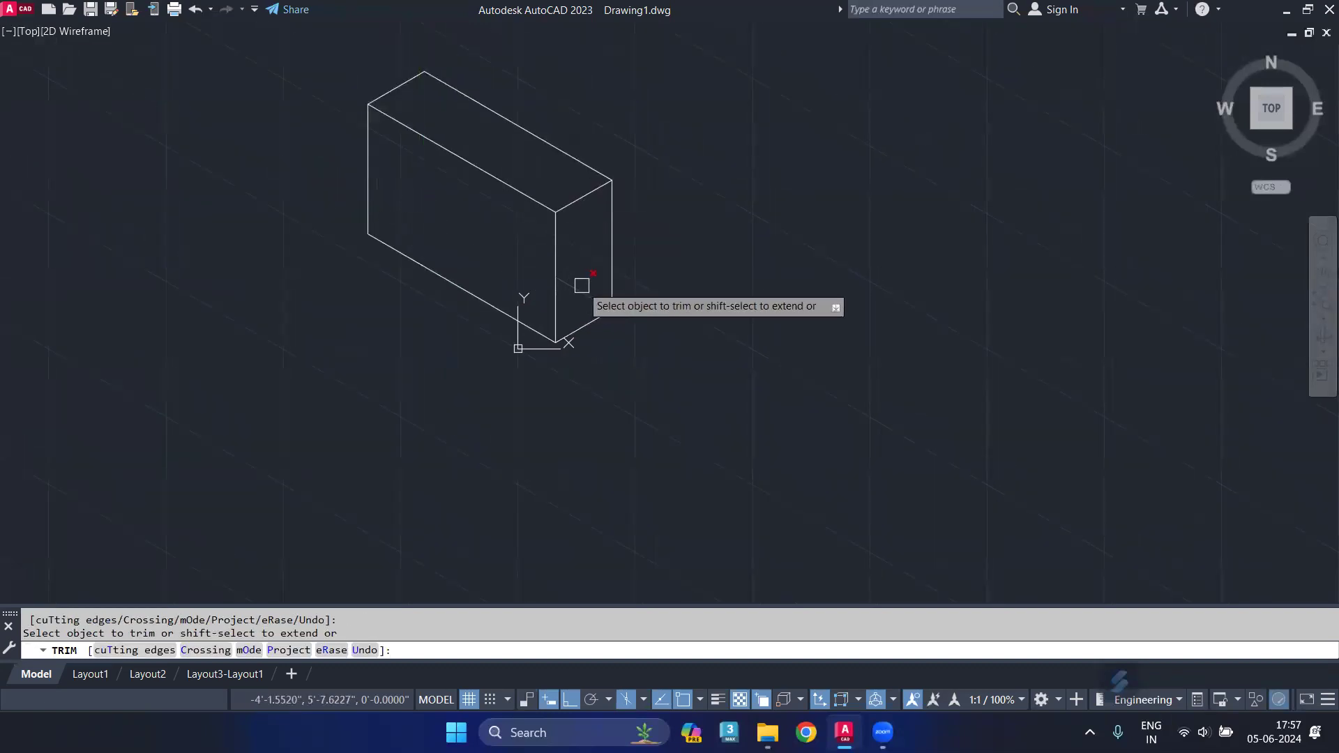
mouse_move(674, 258)
middle_mouse_down()
mouse_move(654, 290)
mouse_move(608, 312)
middle_mouse_up()
key("Return")
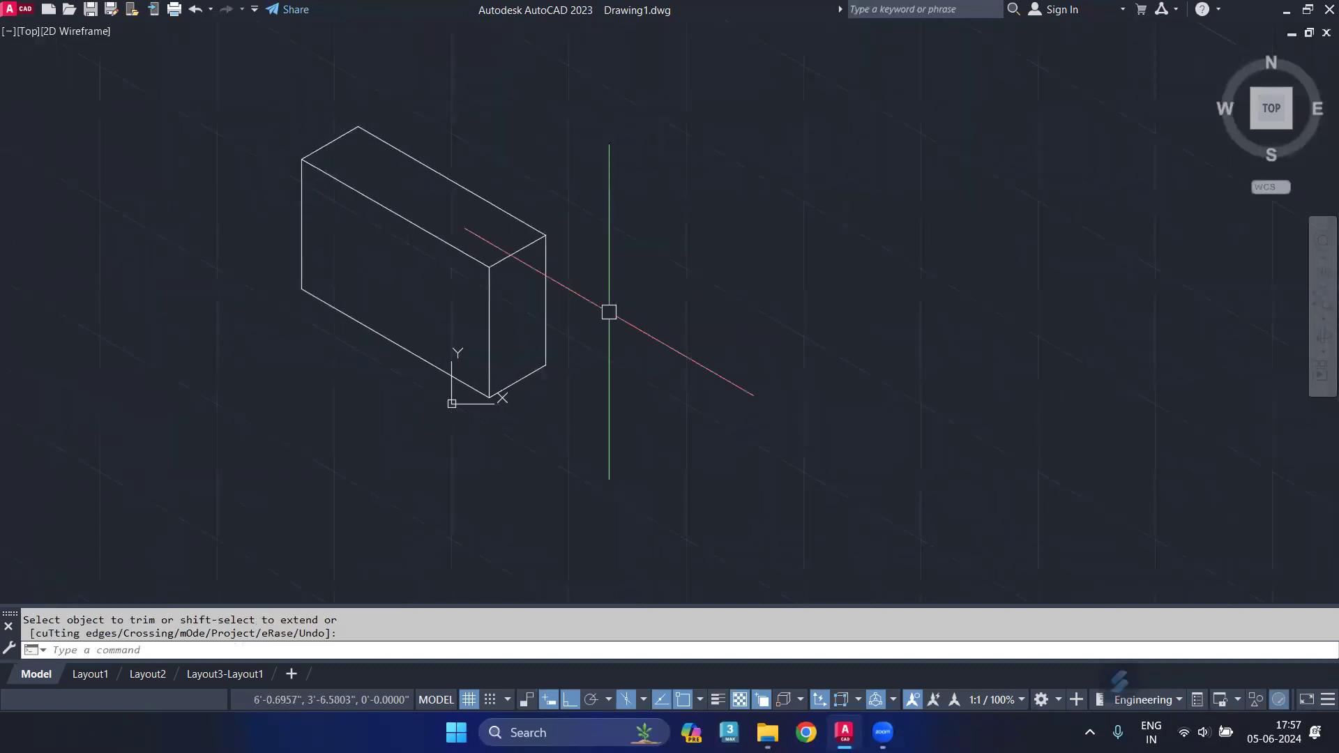
middle_click_drag(398, 302, 436, 280)
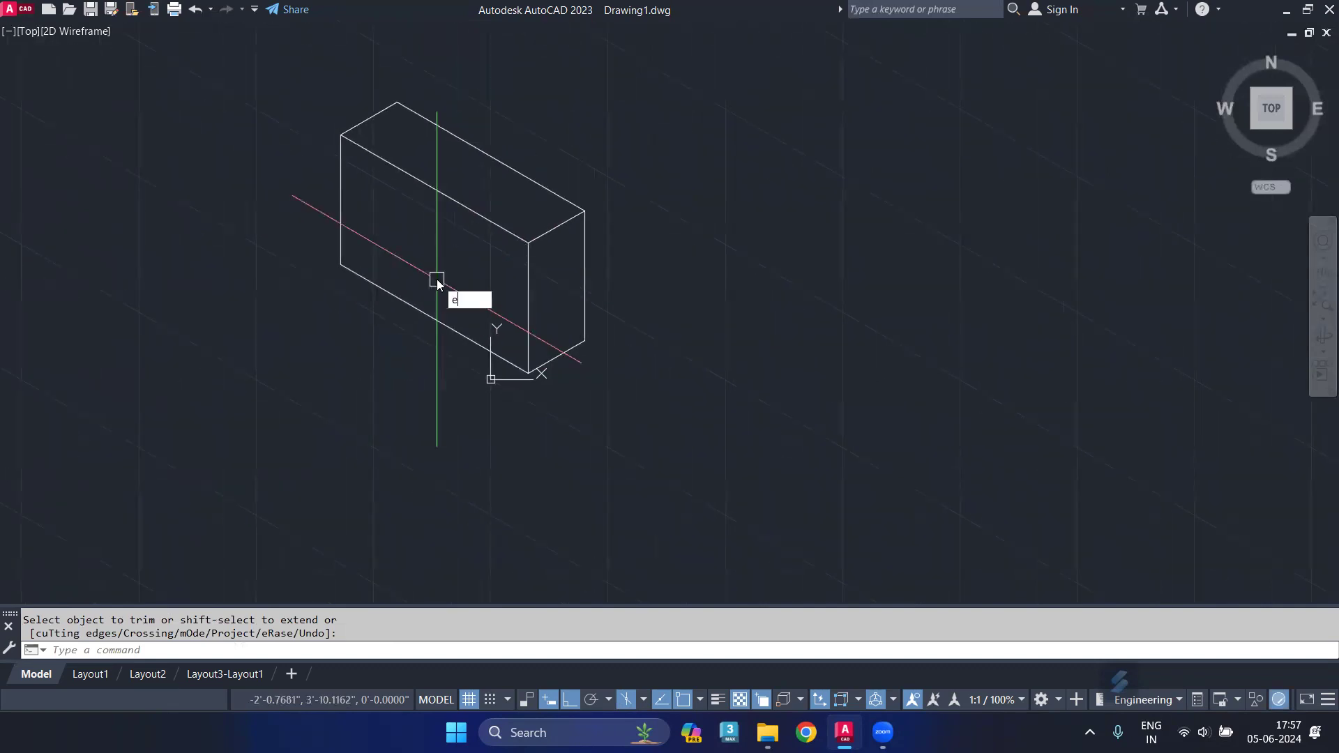
- Try a midpoint-centred ellipse, cancel the invalid attempt, and restart the Ellipse command
type("l")
key("Return")
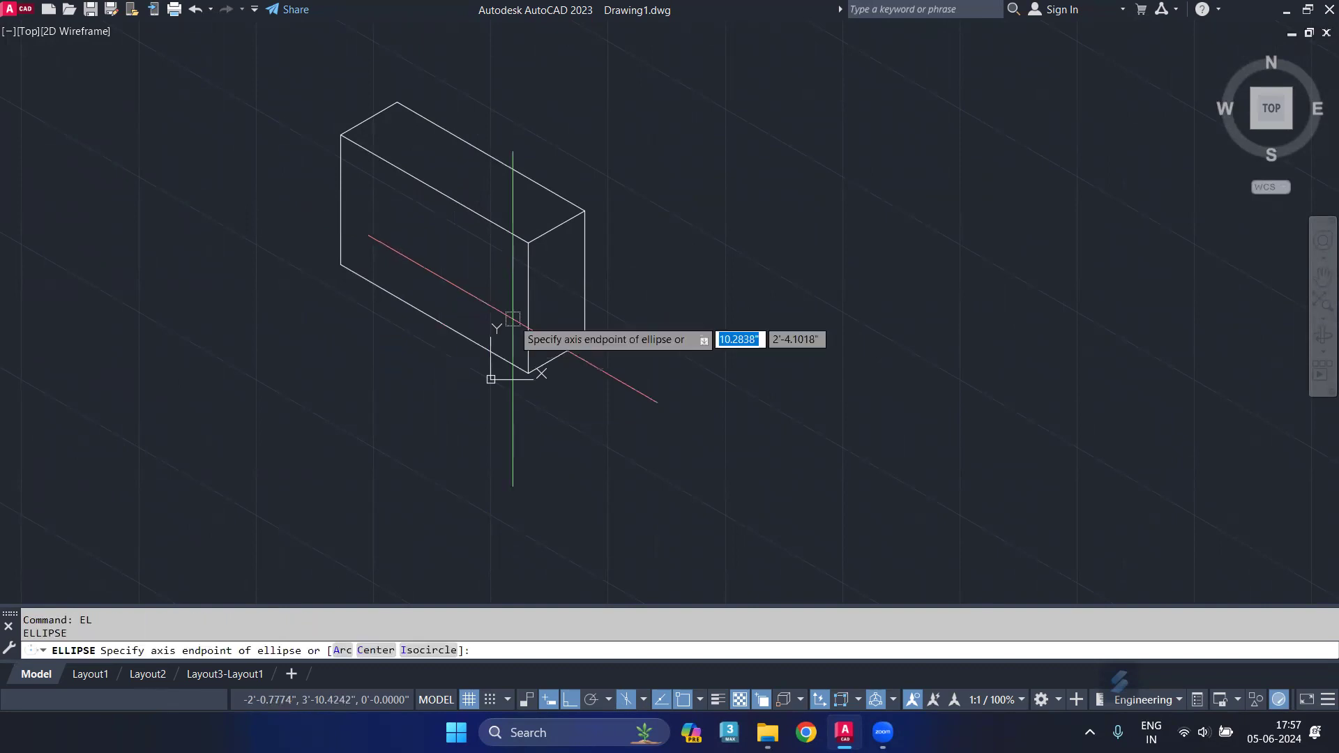
type("mtp")
key("Return")
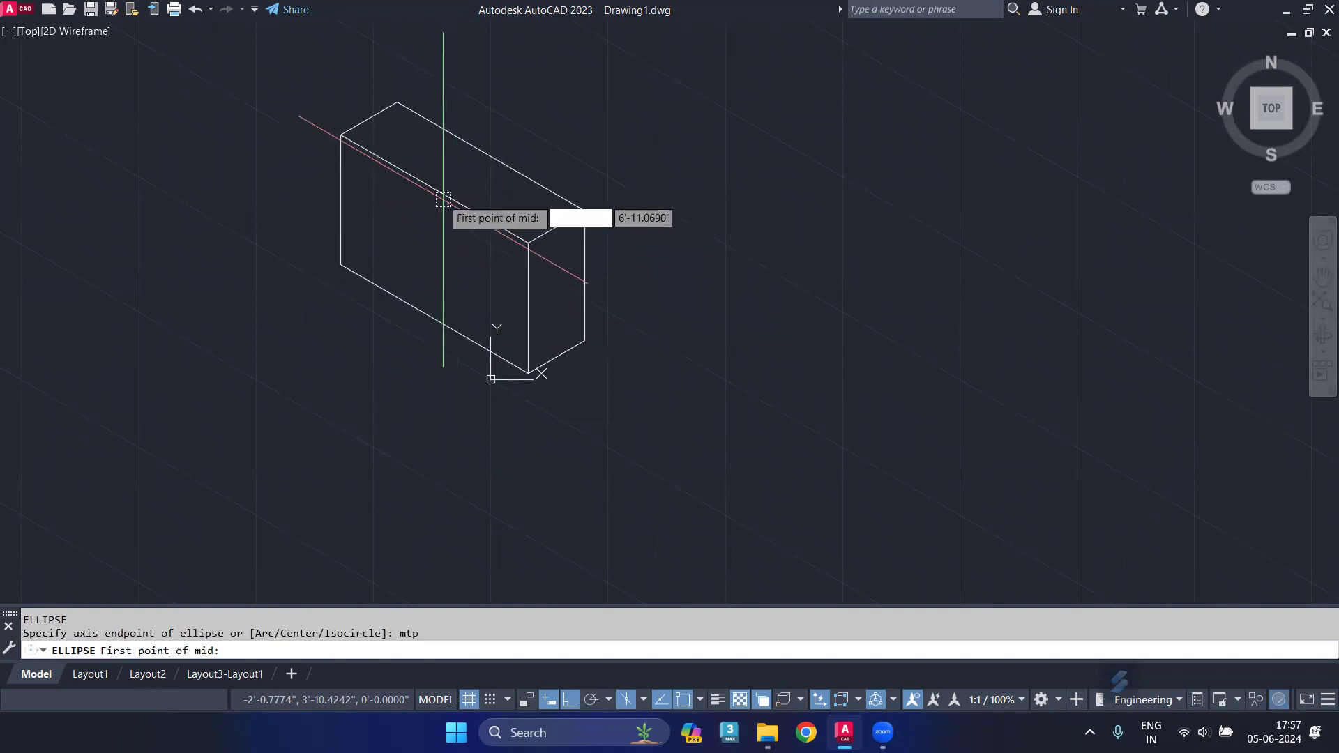
left_click(442, 194)
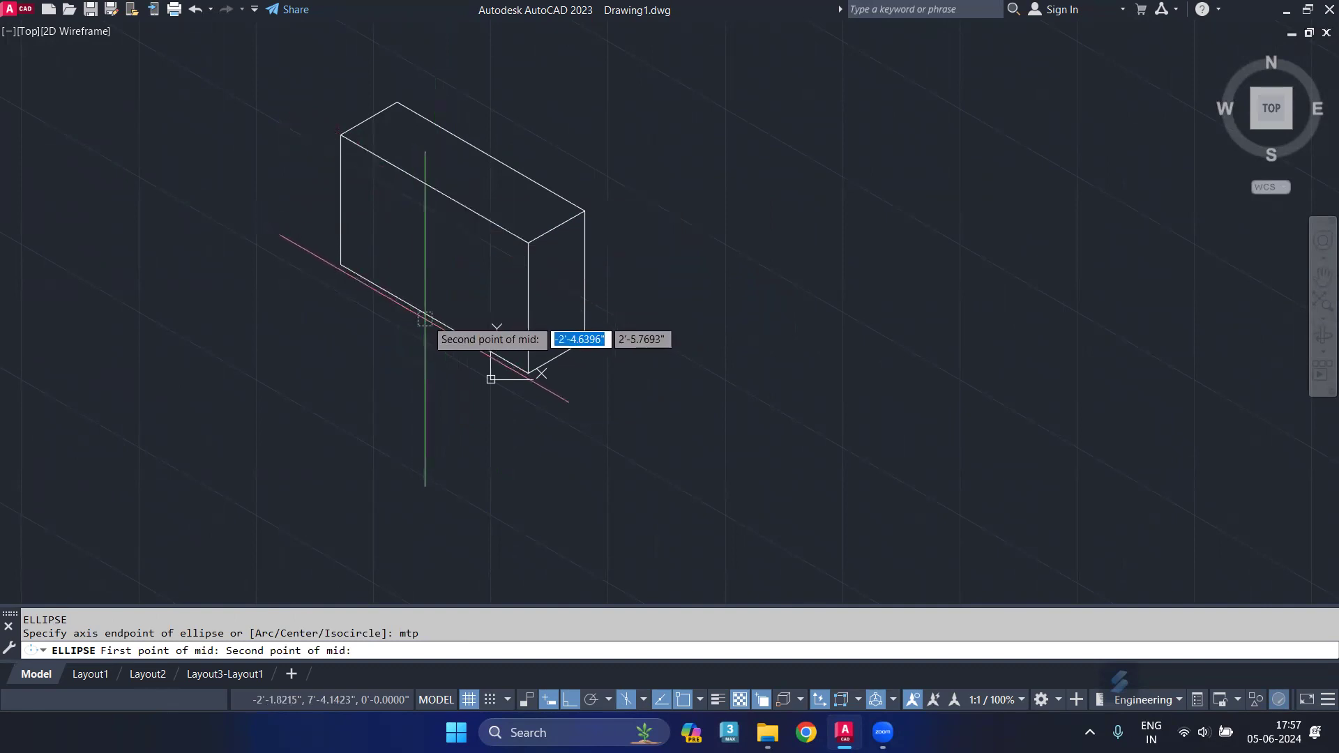
left_click(434, 319)
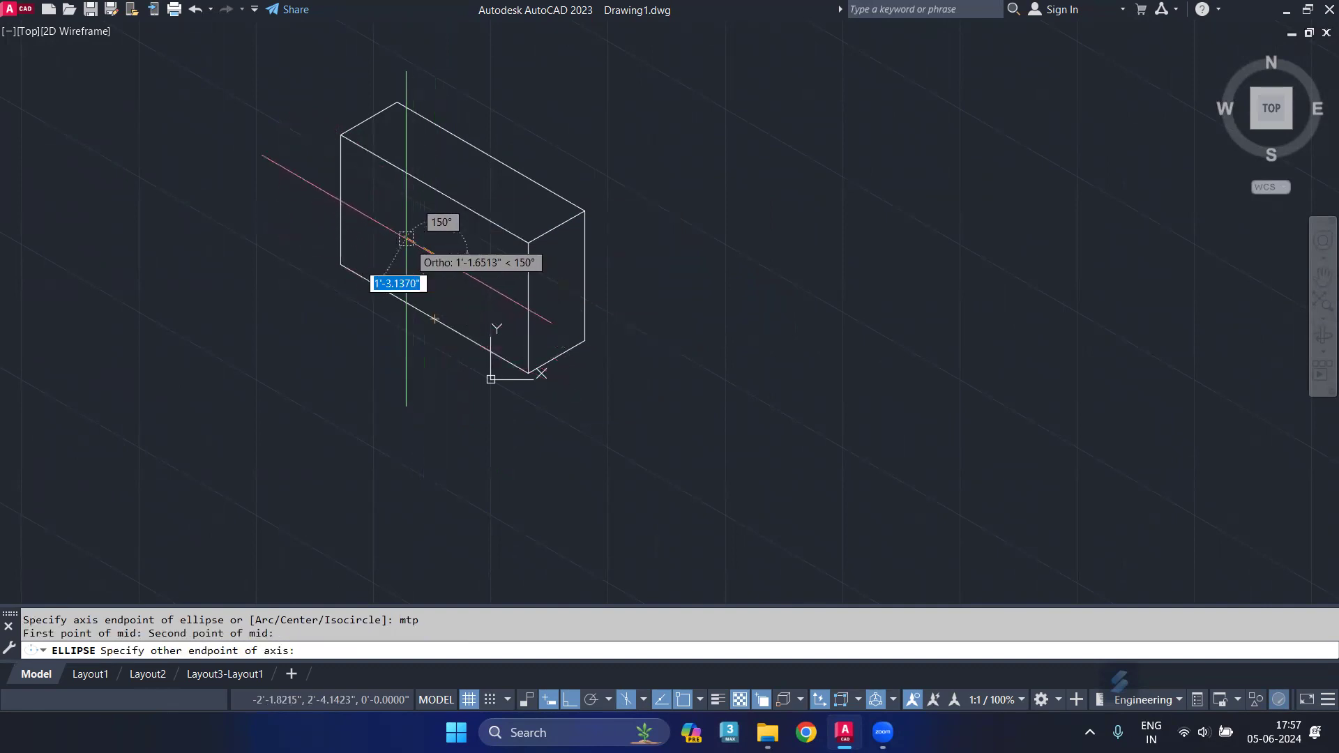
key("Return")
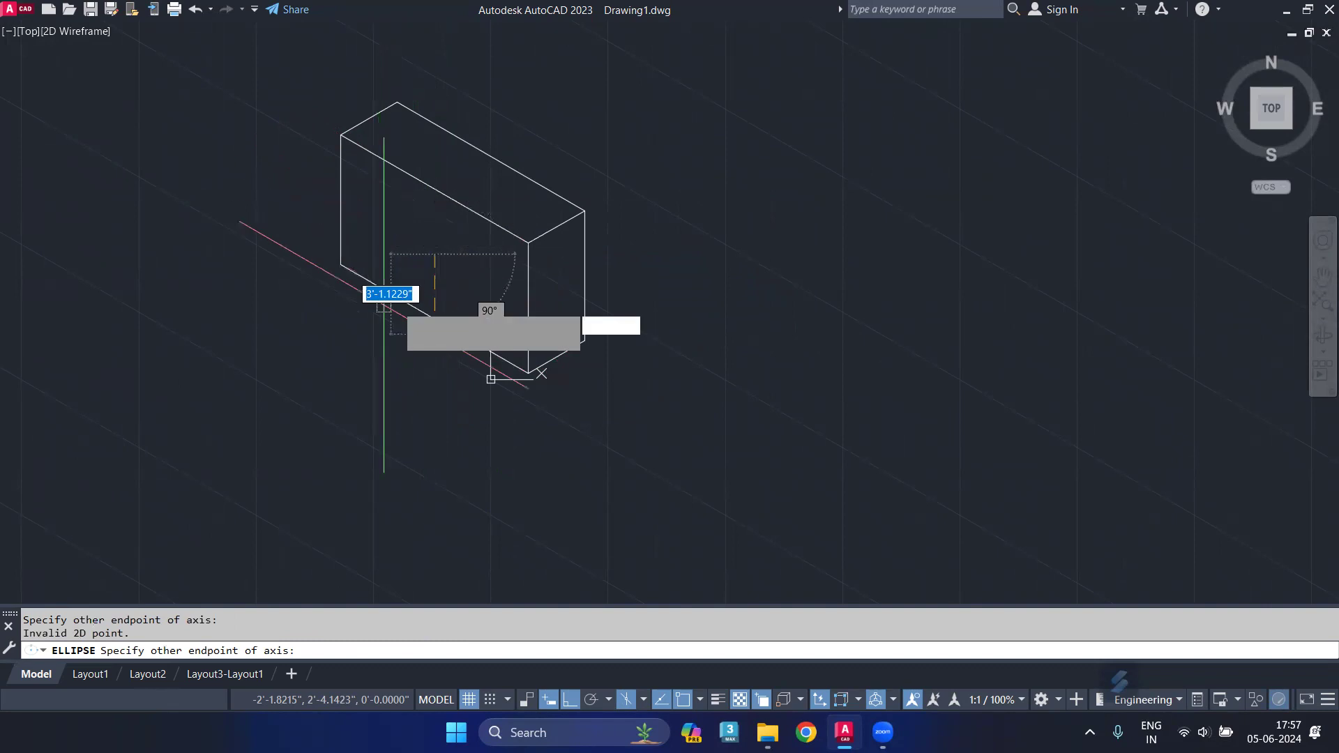
key("Escape")
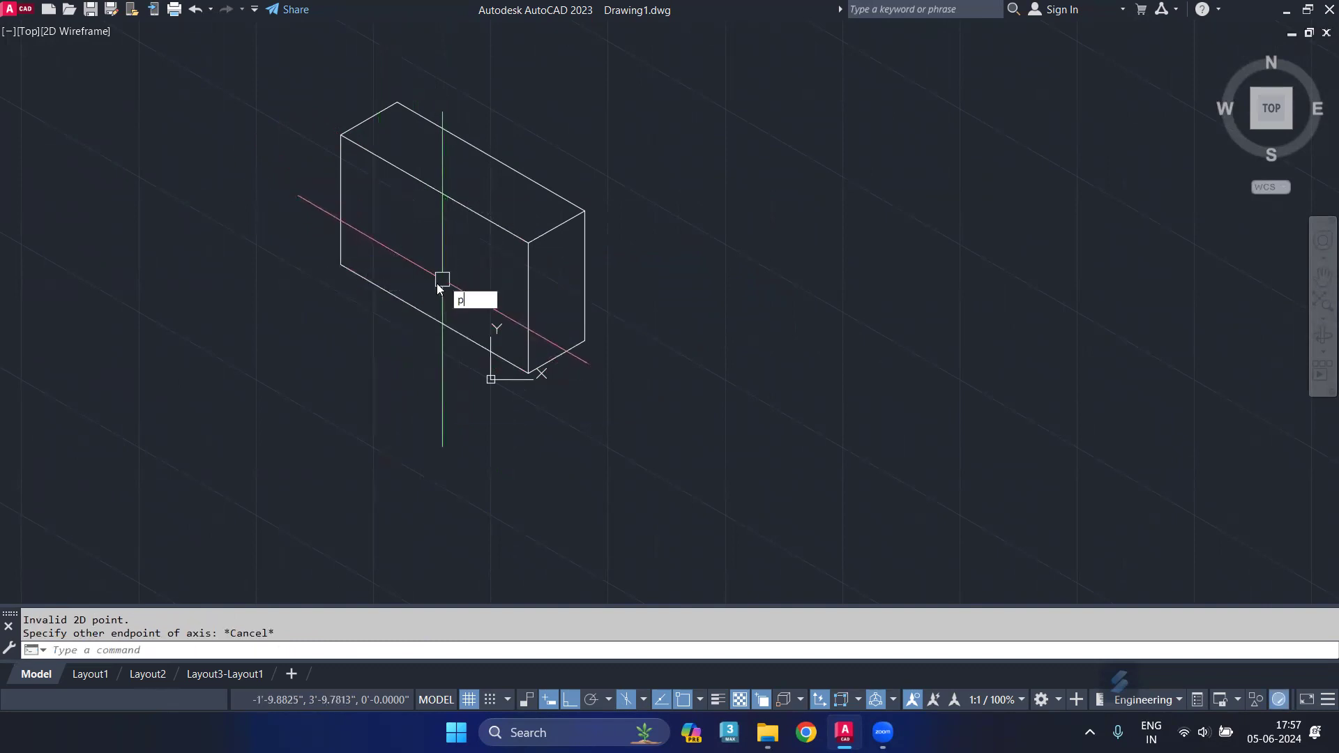
key("Escape")
type("l")
key("Return")
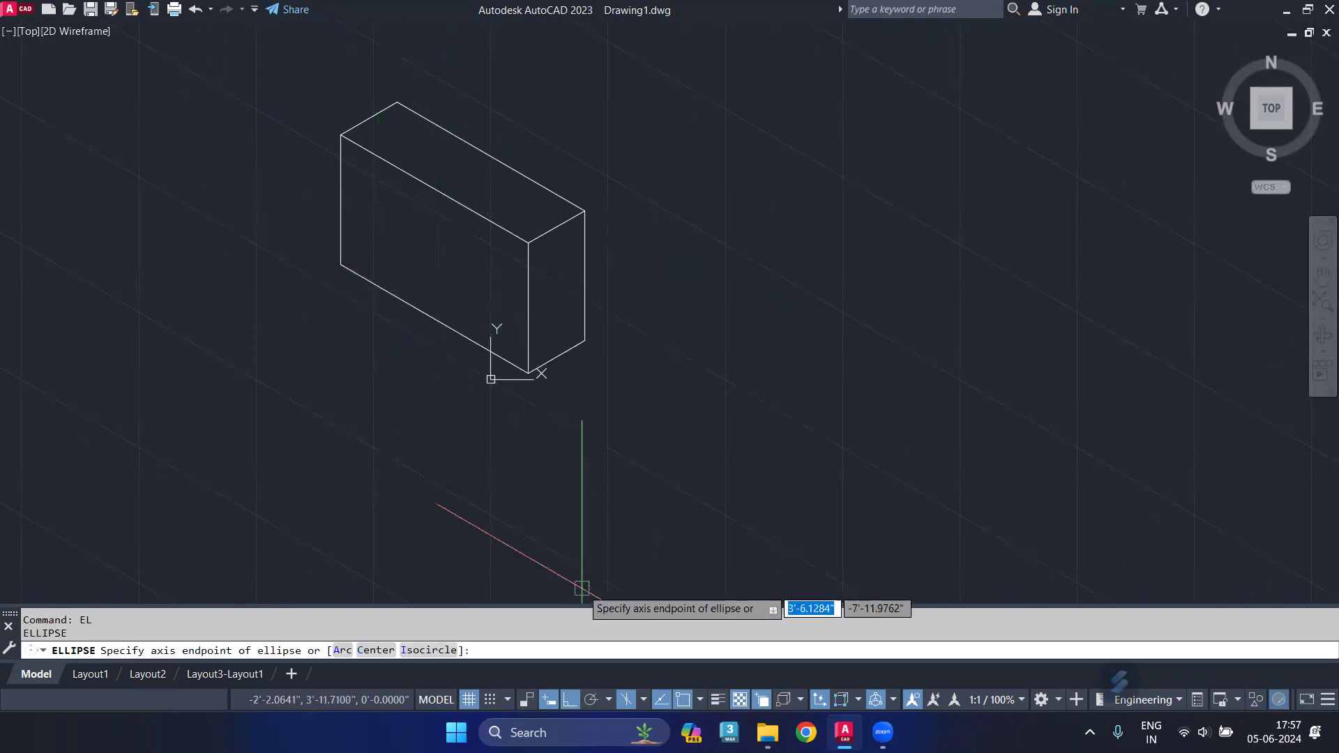
- Draw a radius-25 isocircle centred midway between two points on the long front face
type("i")
key("Return")
type("mt")
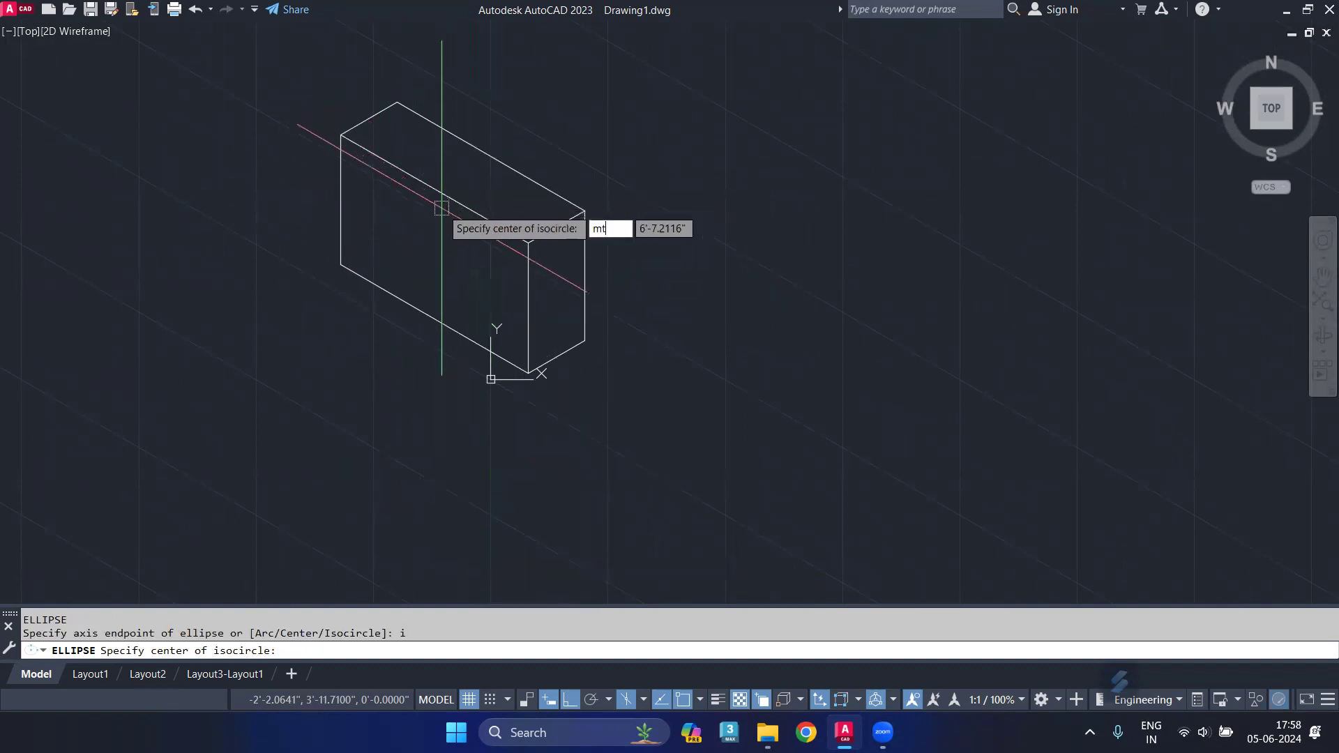
type("p")
key("Return")
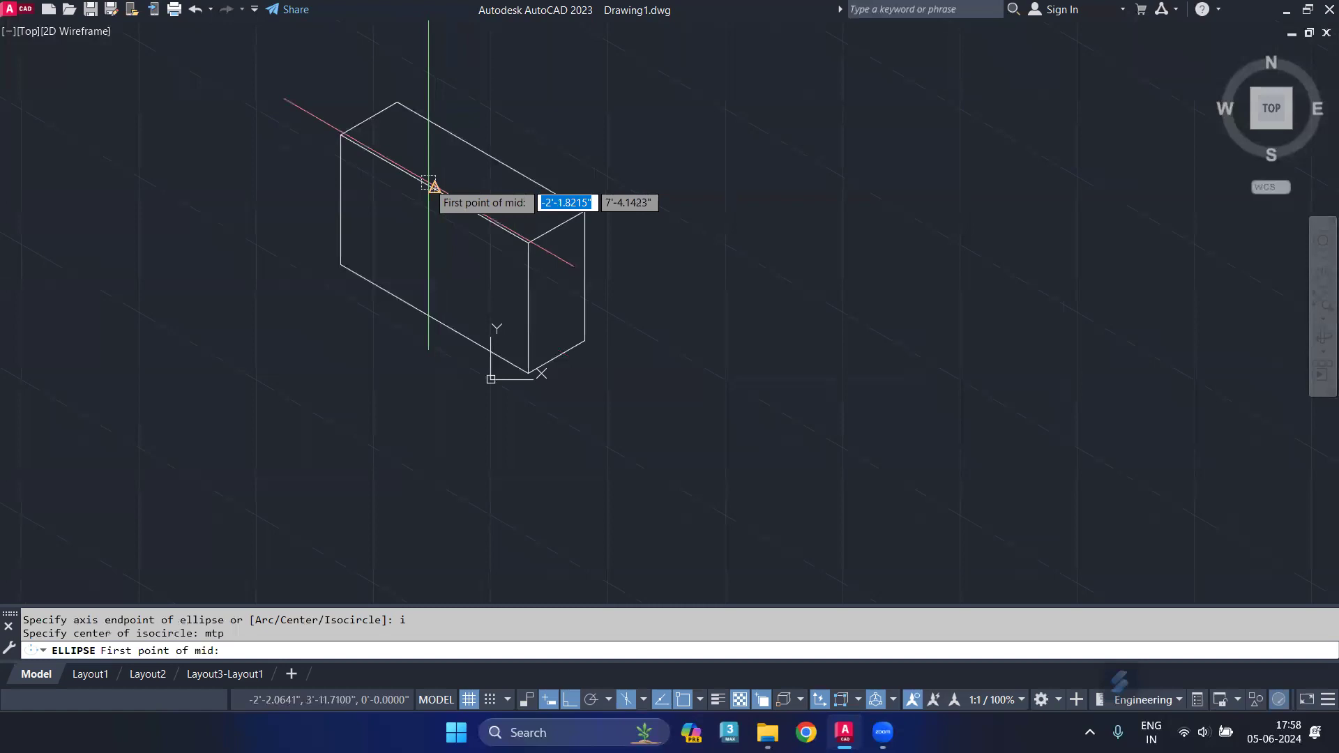
left_click(434, 187)
left_click(432, 318)
scroll(417, 268, "up", 4)
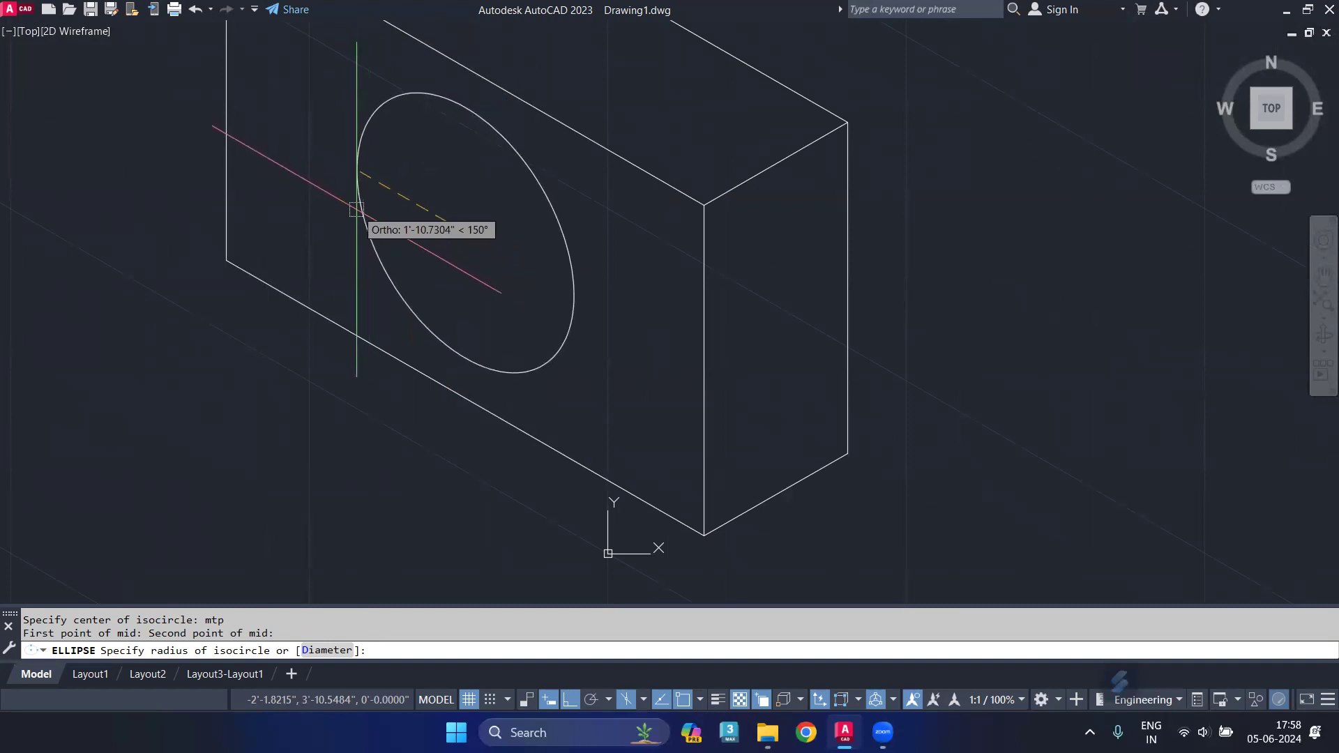
type("25")
key("Return")
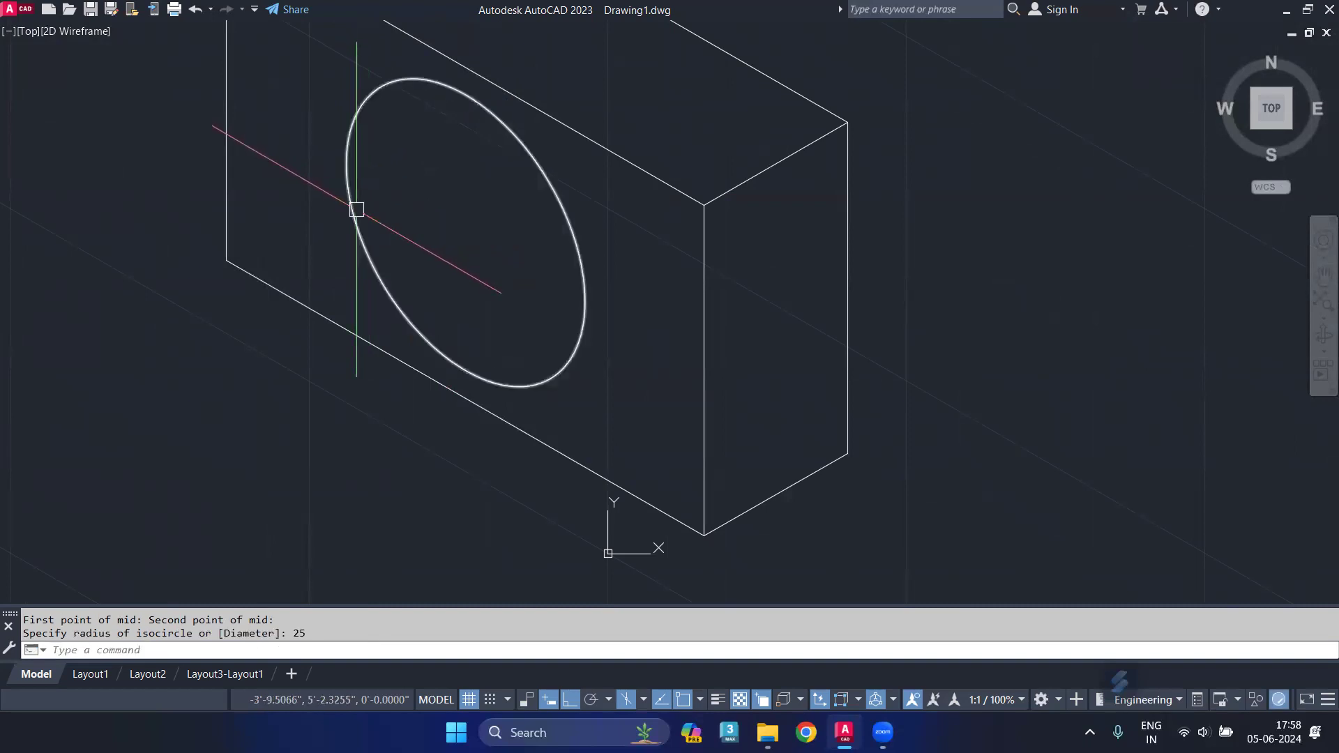
middle_click_drag(549, 197, 514, 260)
- Copy the isocircle from its centre 12 inches along the top isoplane axis
left_click(519, 259)
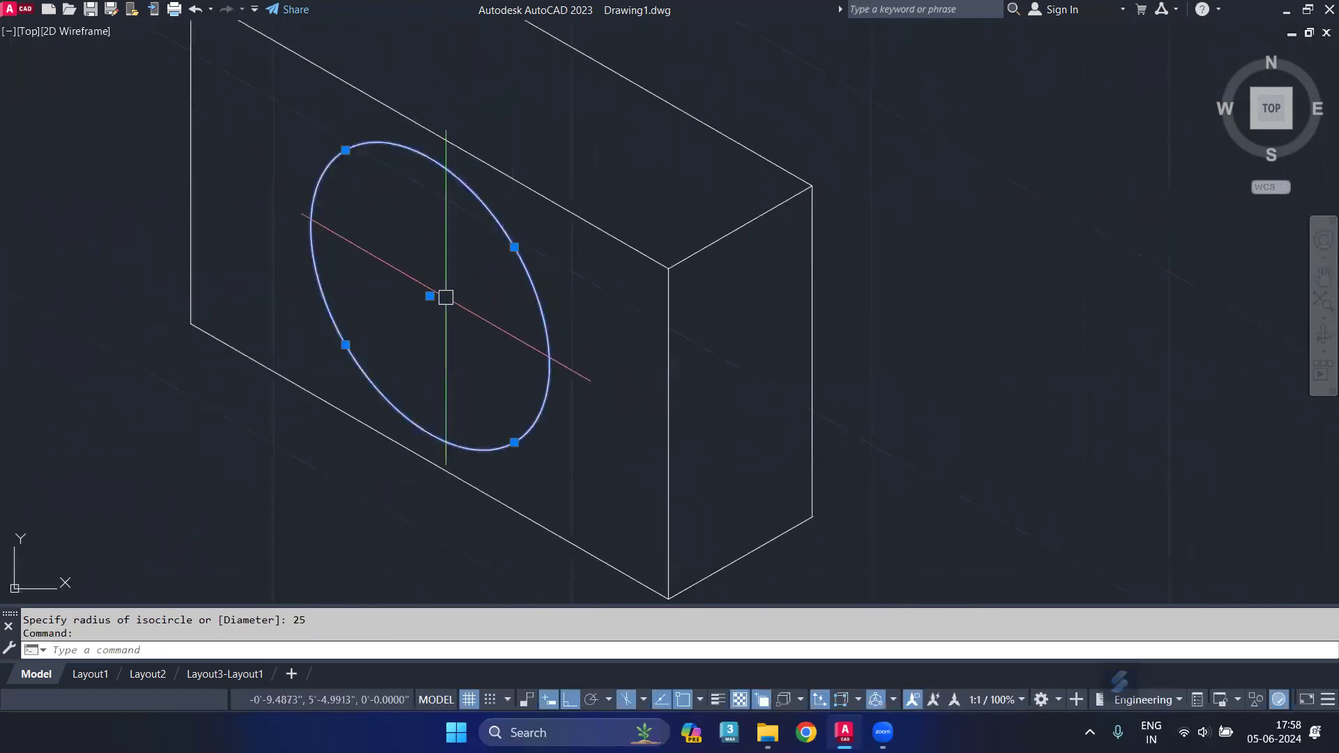
type("co")
key("Return")
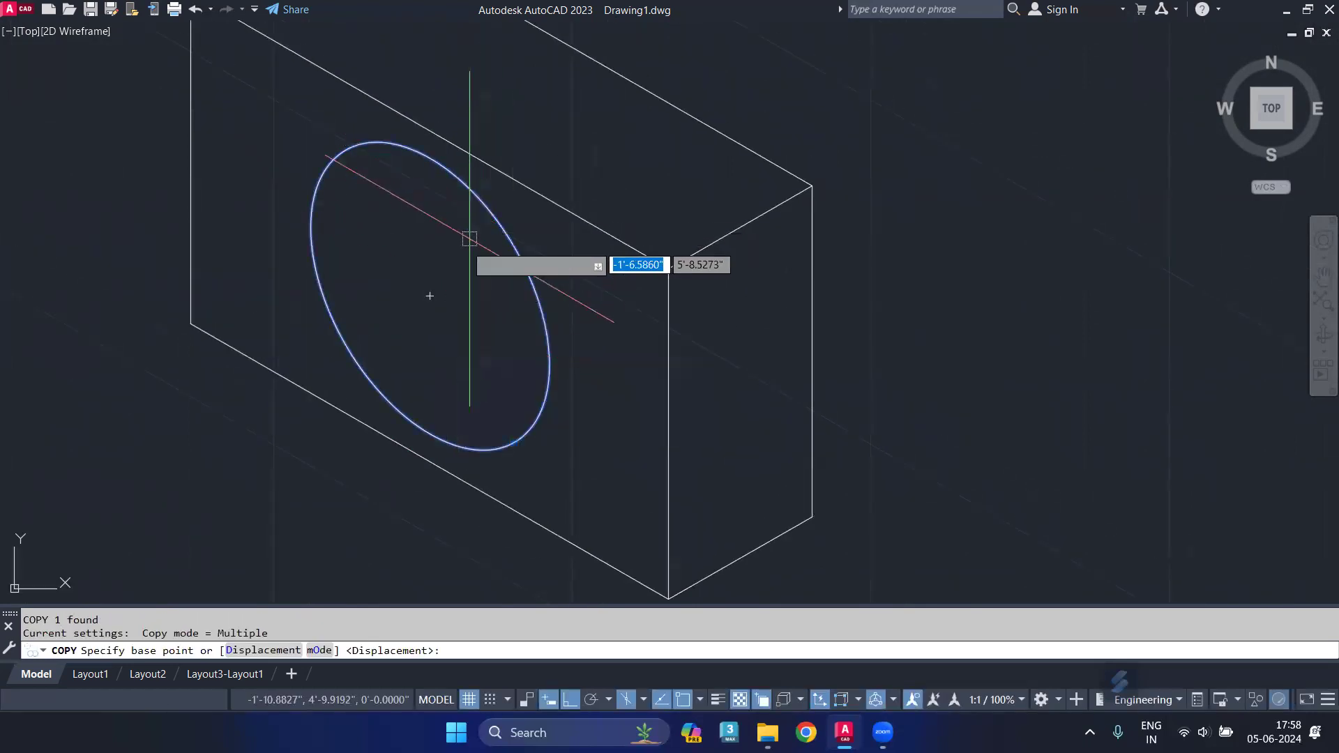
left_click(429, 295)
key("F5")
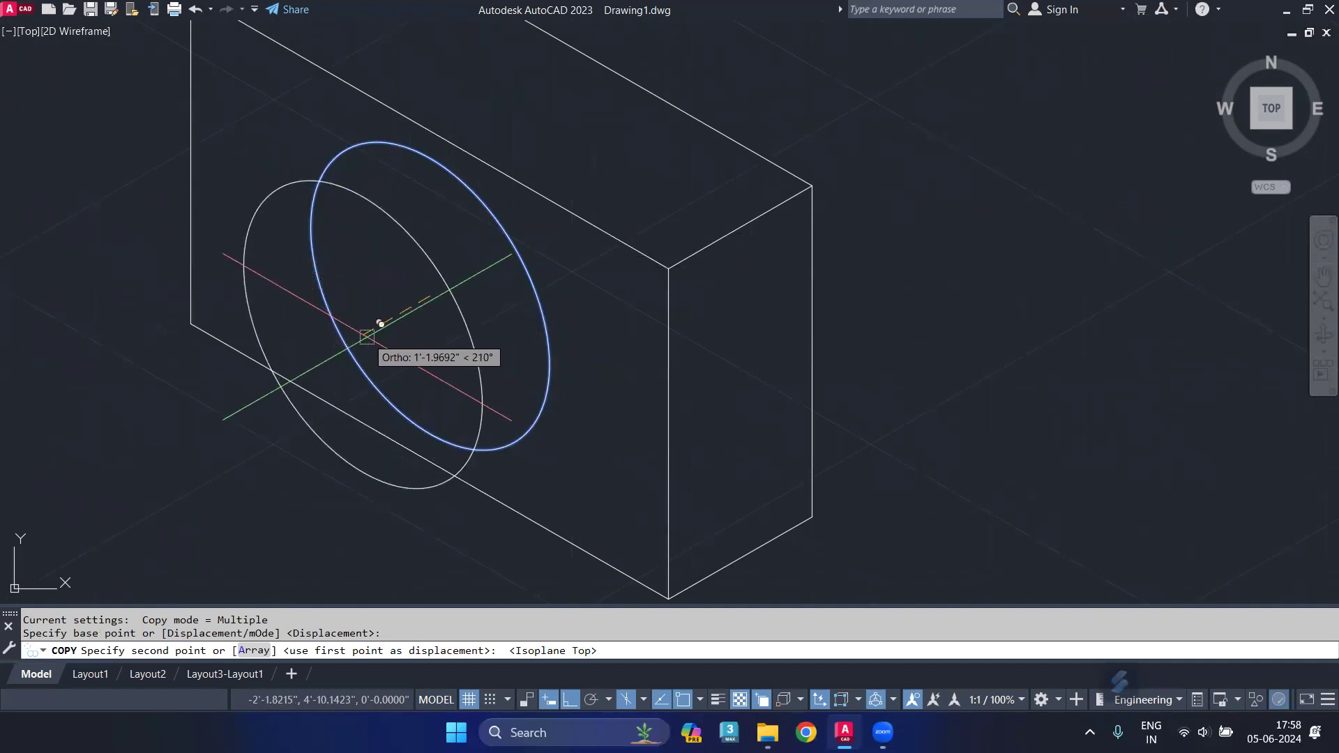
type("1")
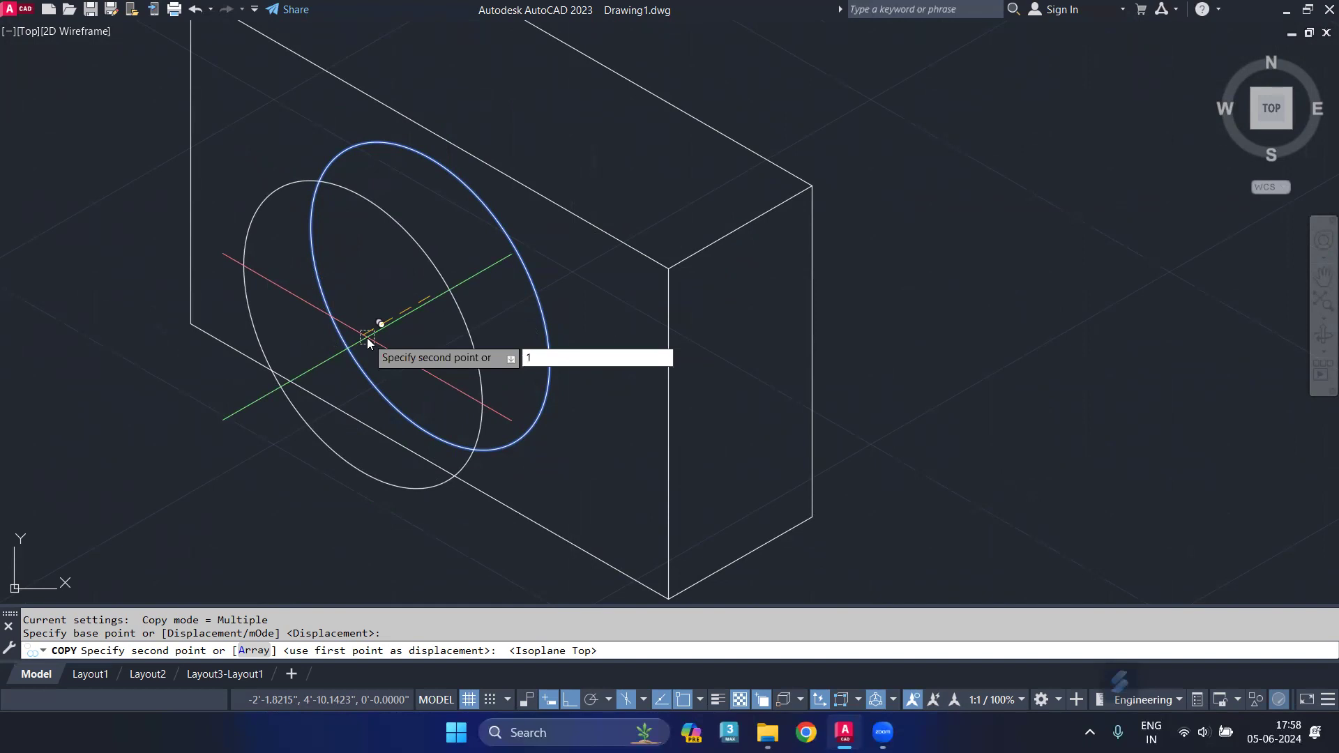
type("2")
key("Return")
key("Return")
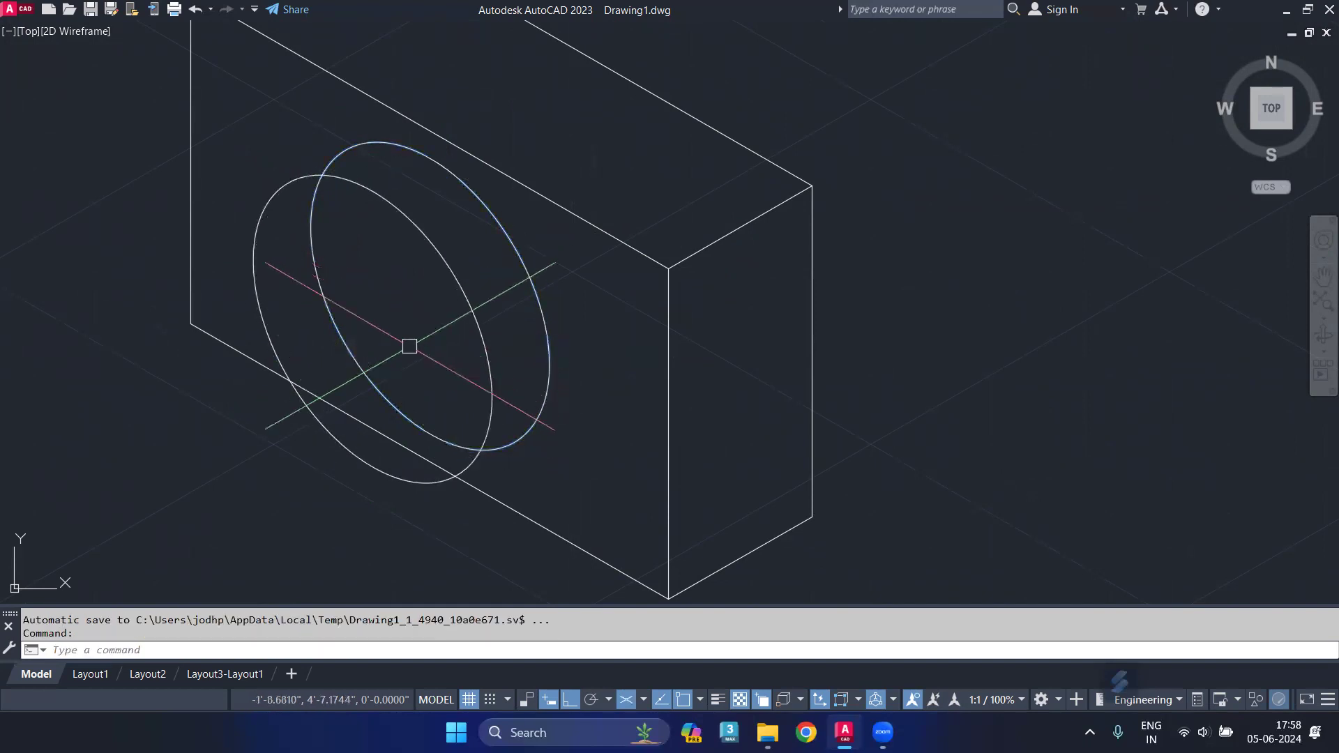
middle_click_drag(411, 387, 403, 338)
- Draw a short trial line at the lens circles' lower edge and select it
type("L")
key("Return")
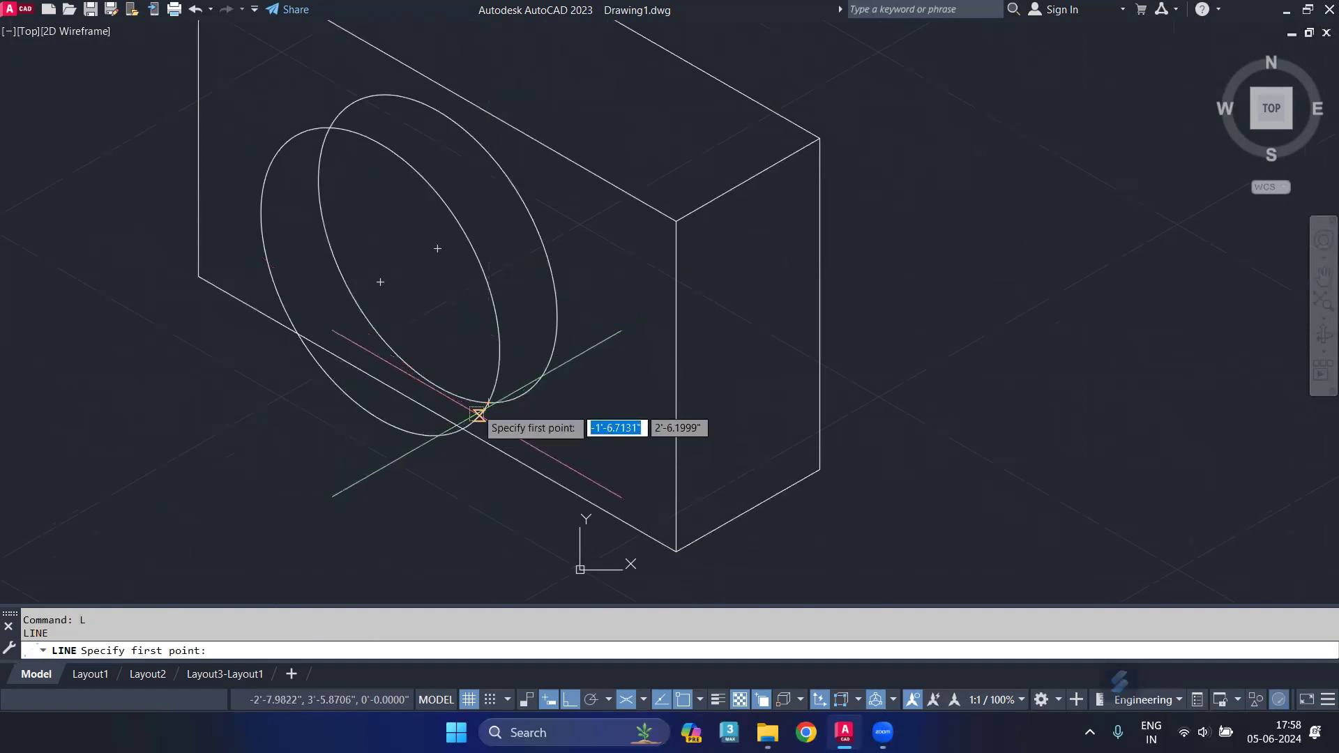
left_click(487, 399)
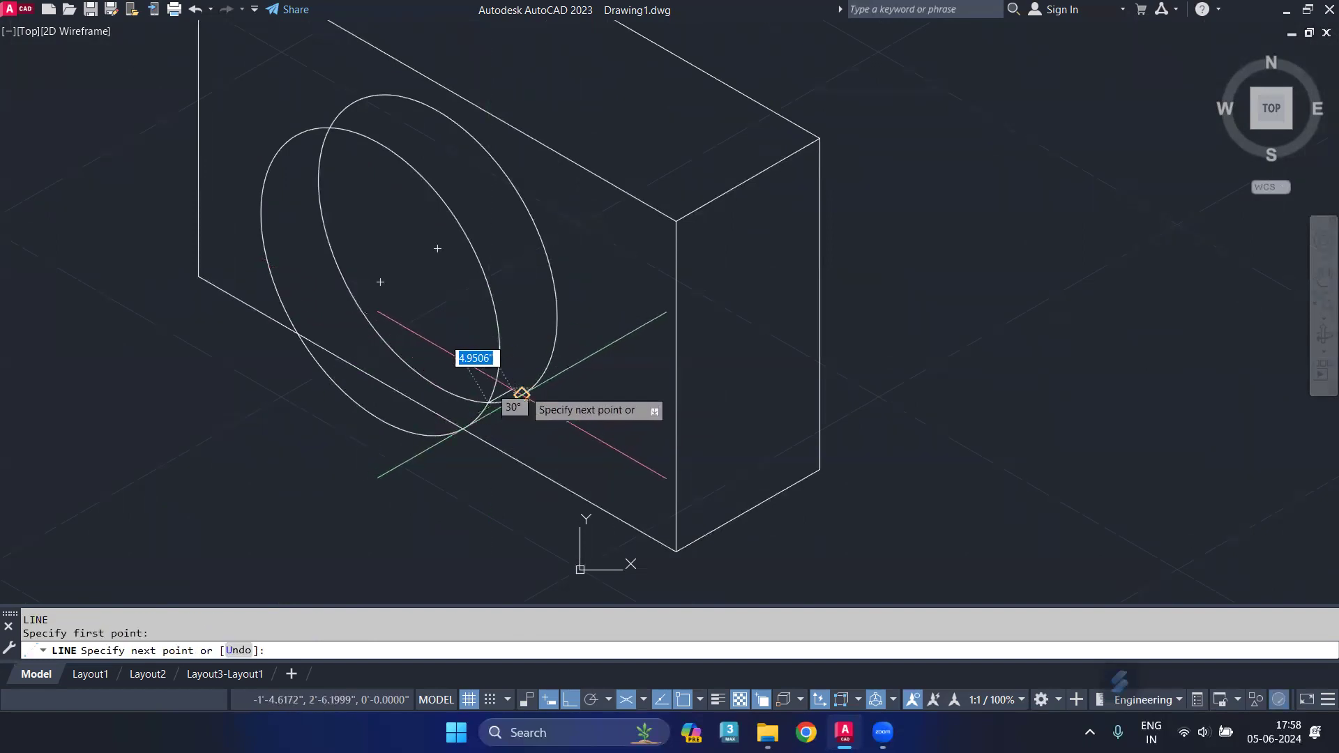
key("Return")
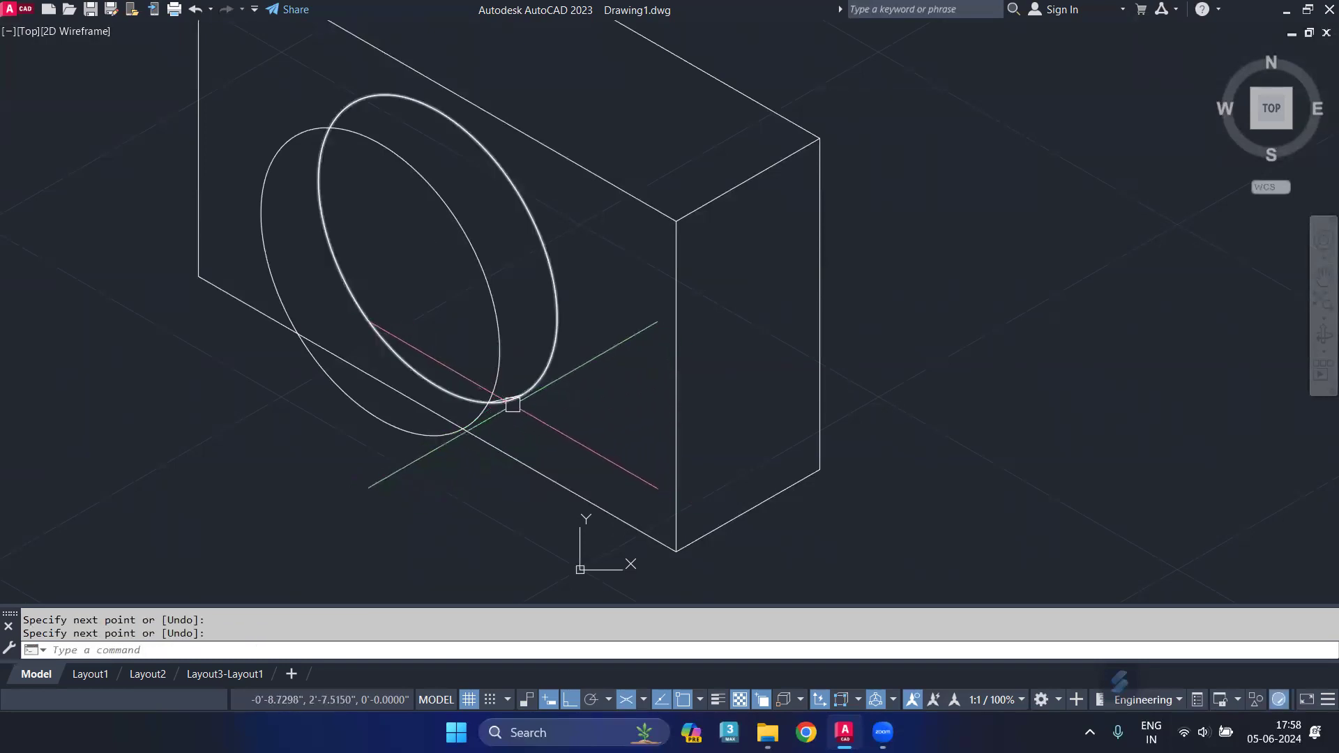
scroll(514, 398, "up", 5)
left_click(491, 406)
scroll(507, 352, "down", 5)
- Draw connecting lines between the two 25-radius lens circles, one tangent to the back circle
type("l")
key("Return")
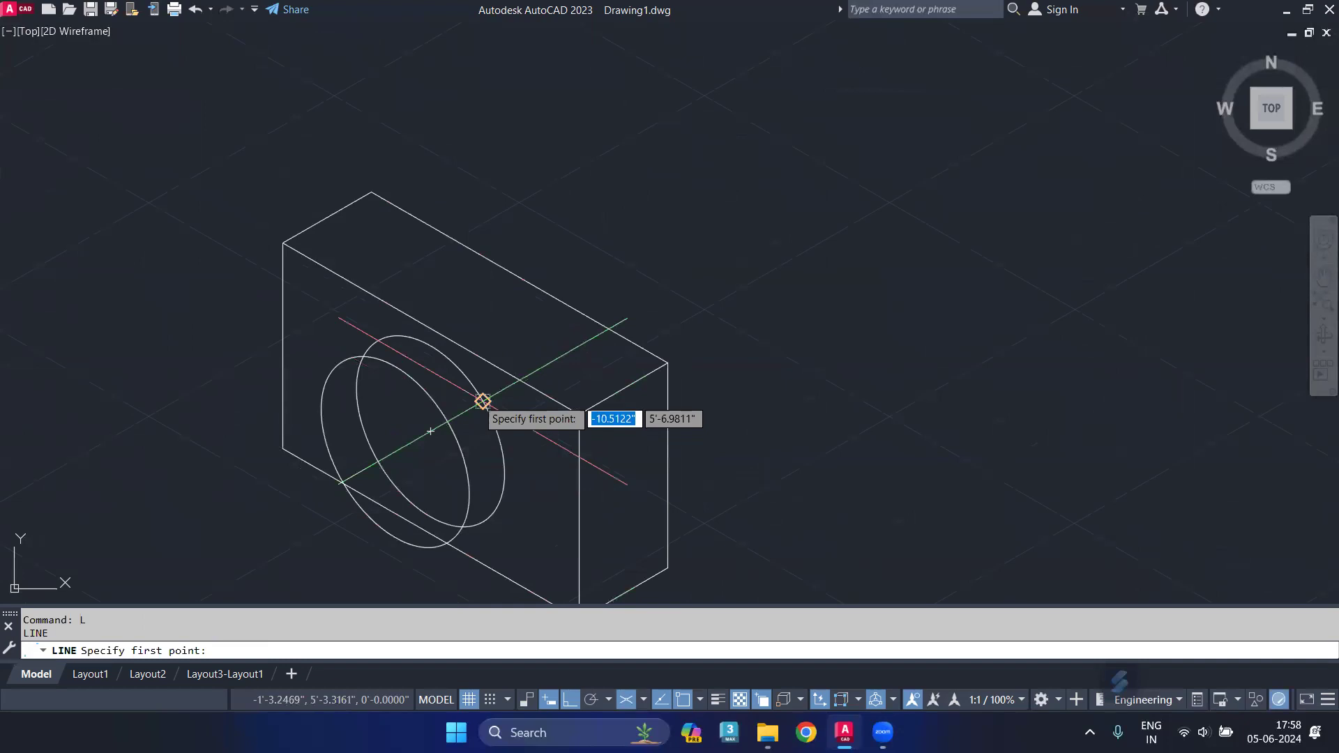
left_click(483, 401)
left_click(446, 422)
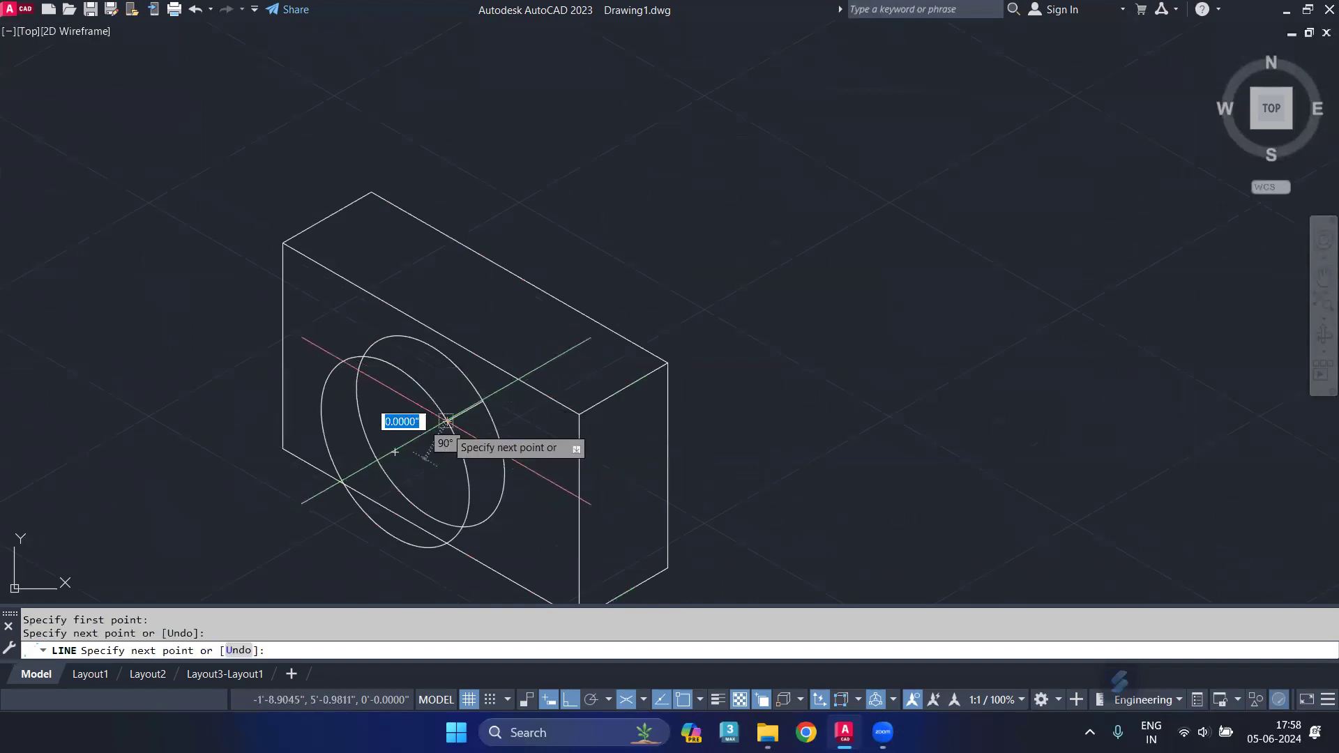
key("Return")
middle_click_drag(449, 543, 440, 449)
key("Return")
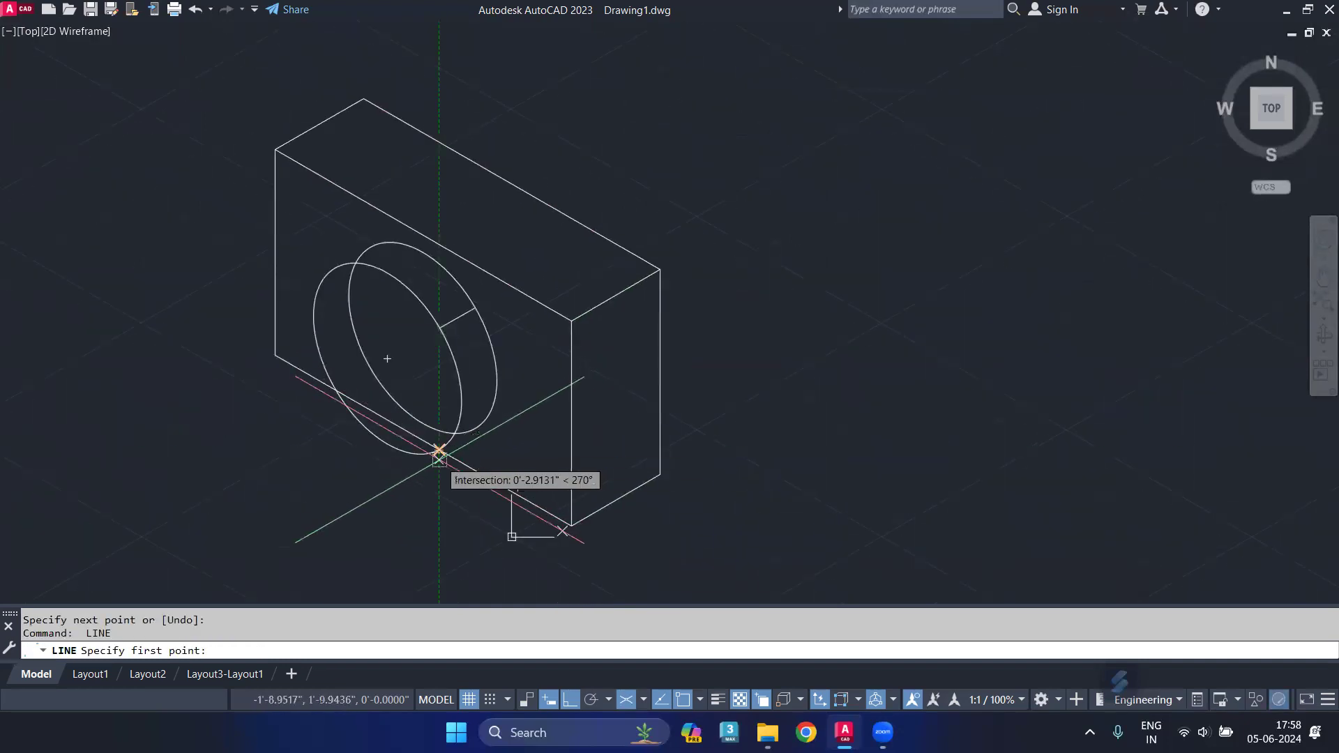
scroll(440, 450, "up", 5)
left_click(431, 417)
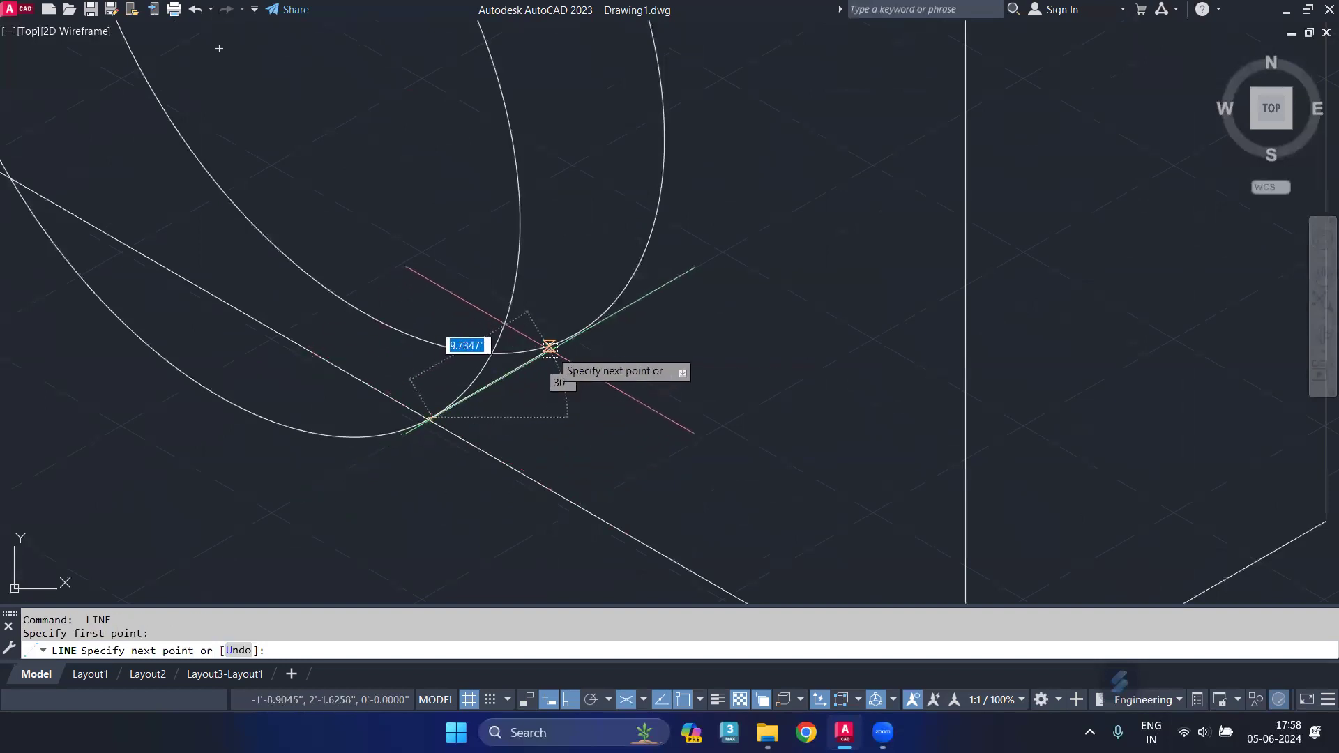
left_click(576, 333)
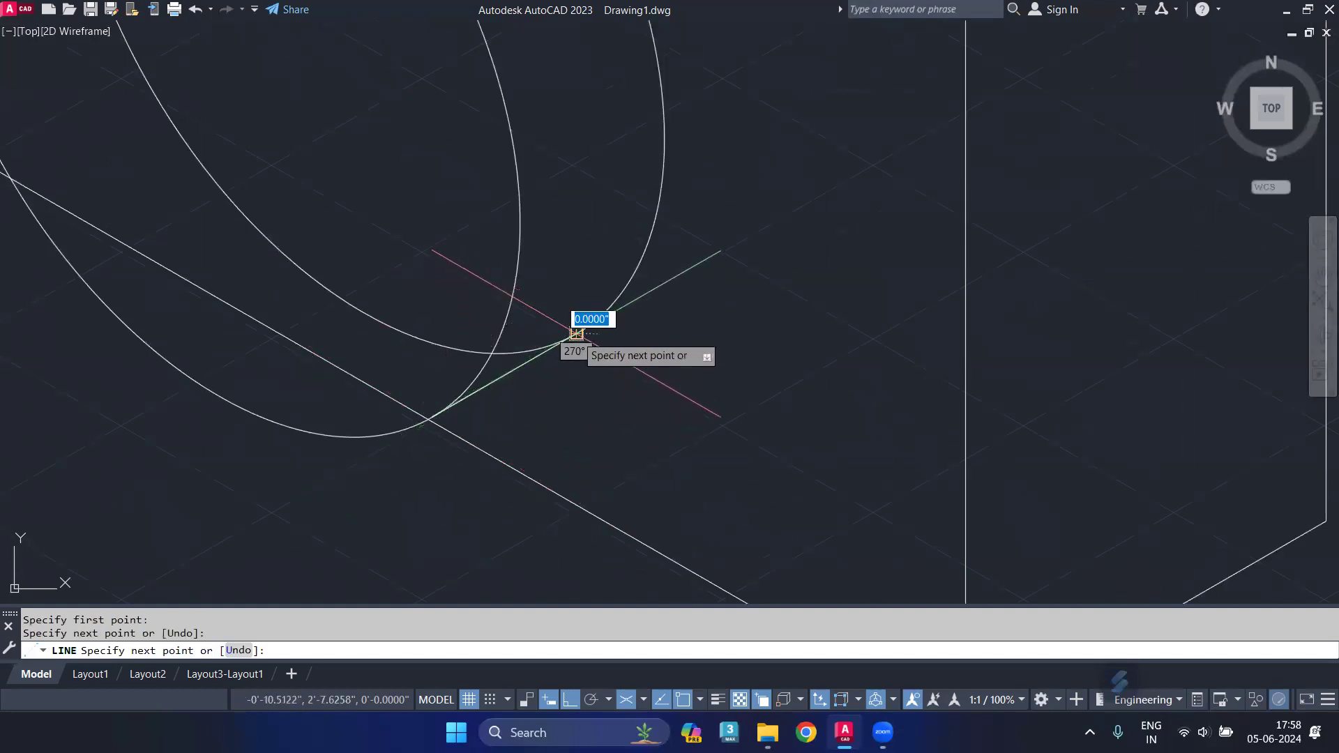
key("Return")
scroll(576, 334, "down", 5)
- Start TRIM with TR to remove the extra lens arcs
type("tr")
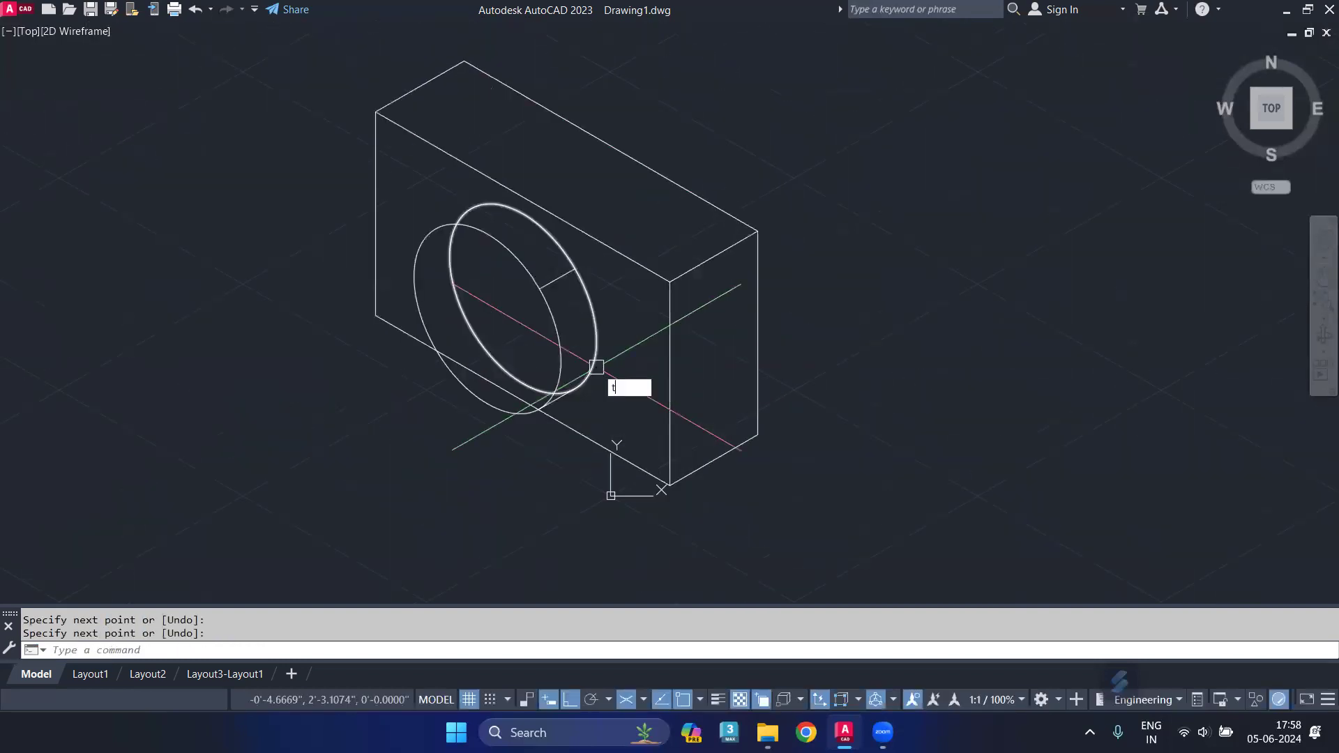
key("Return")
scroll(594, 376, "up", 3)
scroll(600, 387, "up", 2)
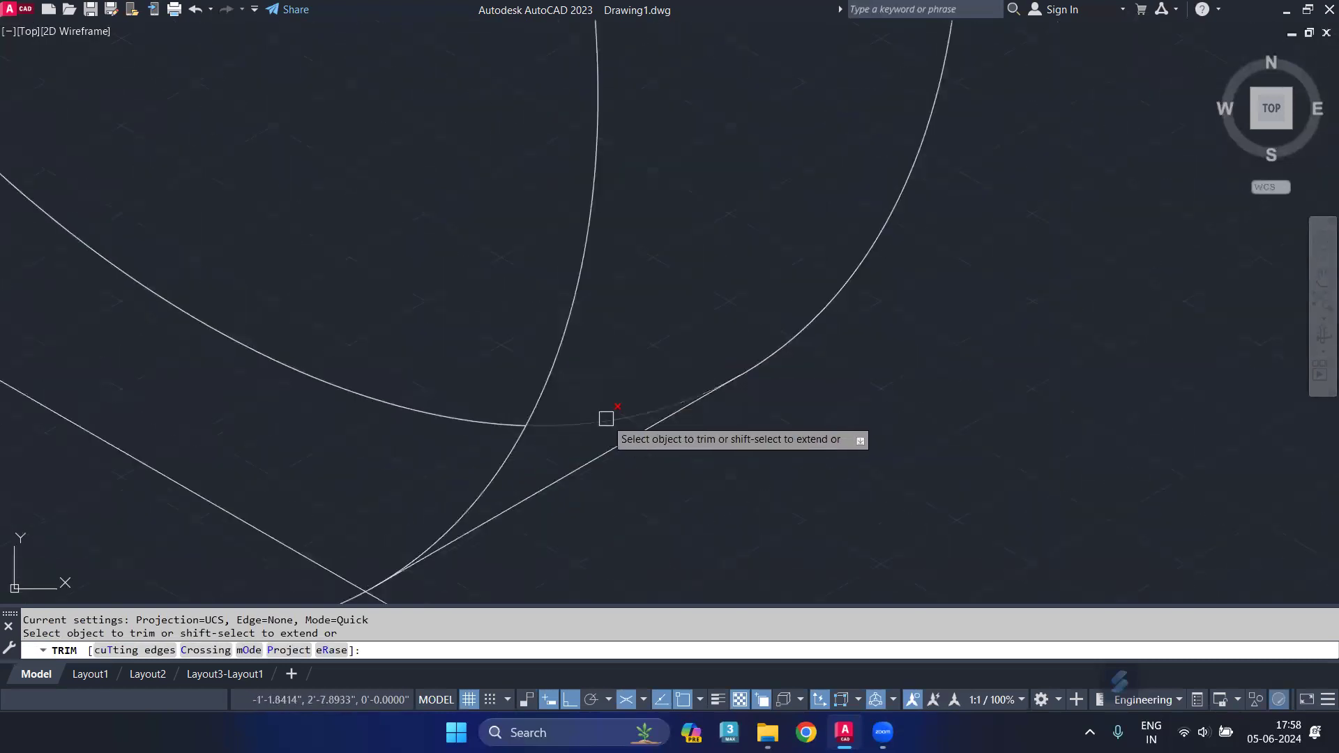
- Trim away the hidden arc segment of the back lens circle
left_click(605, 417)
scroll(541, 400, "down", 3)
scroll(484, 366, "down", 4)
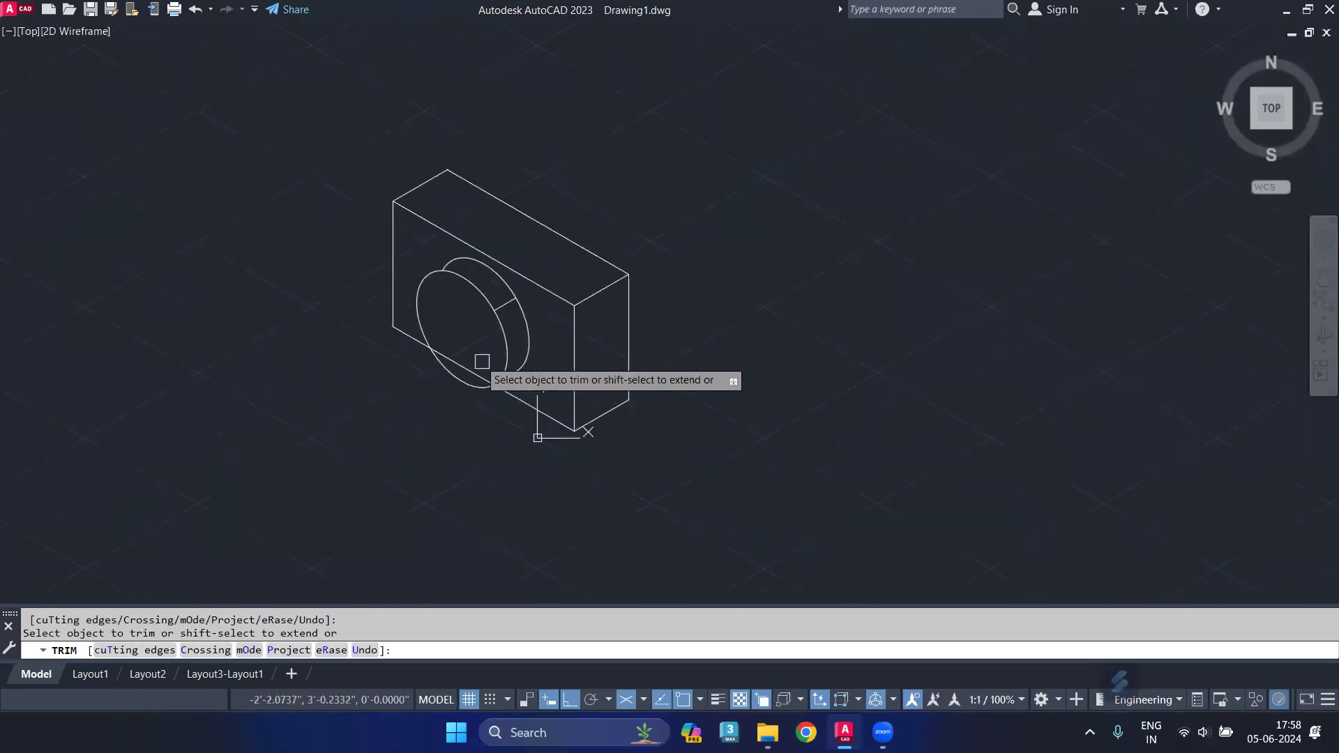
middle_click_drag(466, 368, 470, 389)
scroll(470, 389, "up", 2)
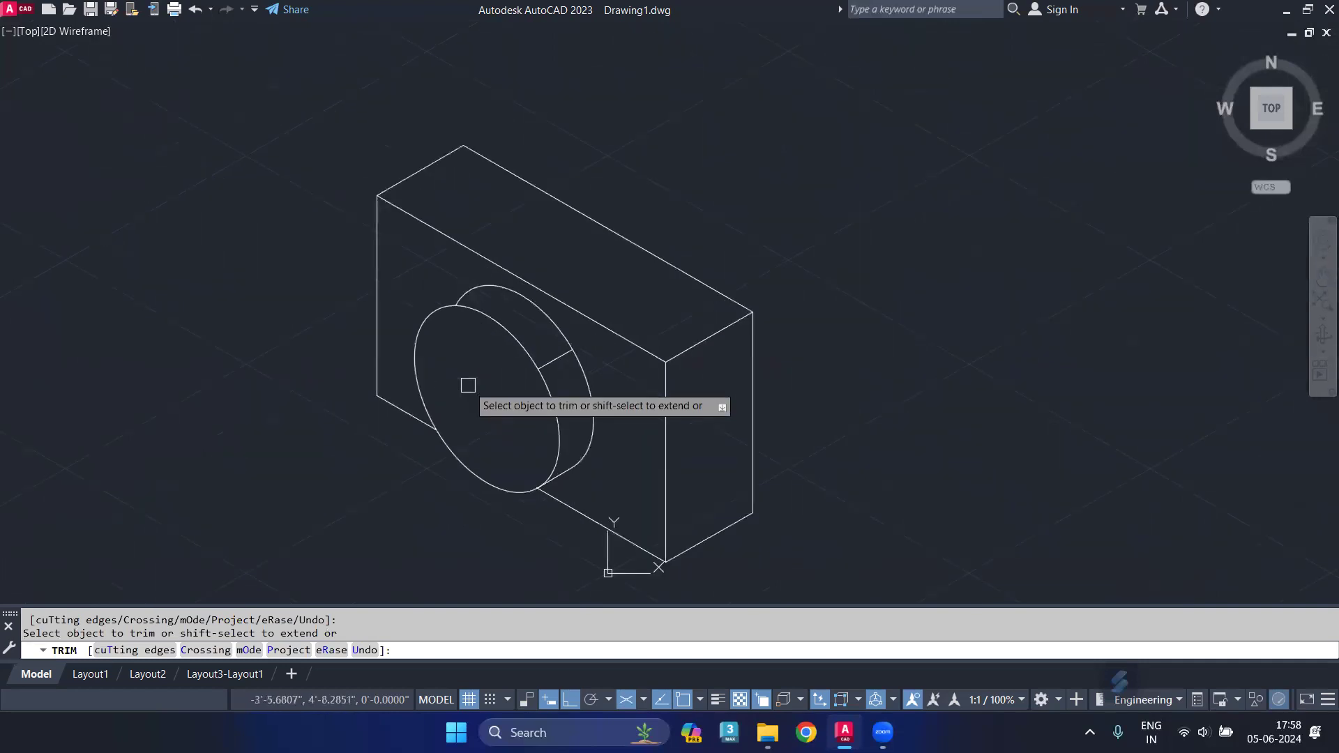
key("Escape")
- Draw the upper tangent line from the front circle's top to the back circle
type("l")
key("Return")
left_click(470, 290)
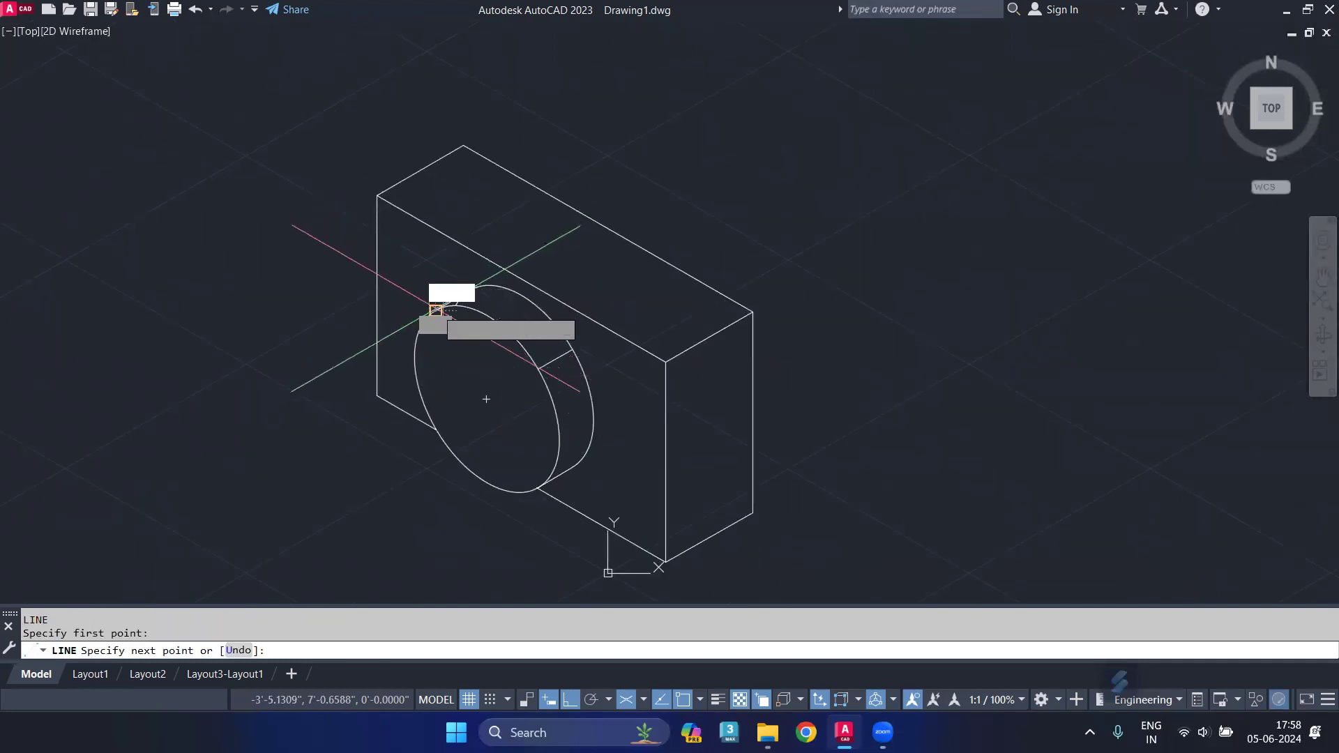
left_click(435, 310)
key("Return")
scroll(439, 310, "up", 1)
scroll(460, 310, "up", 3)
- Run a second trim pass, then pan the camera drawing down in view
type("tr")
key("Return")
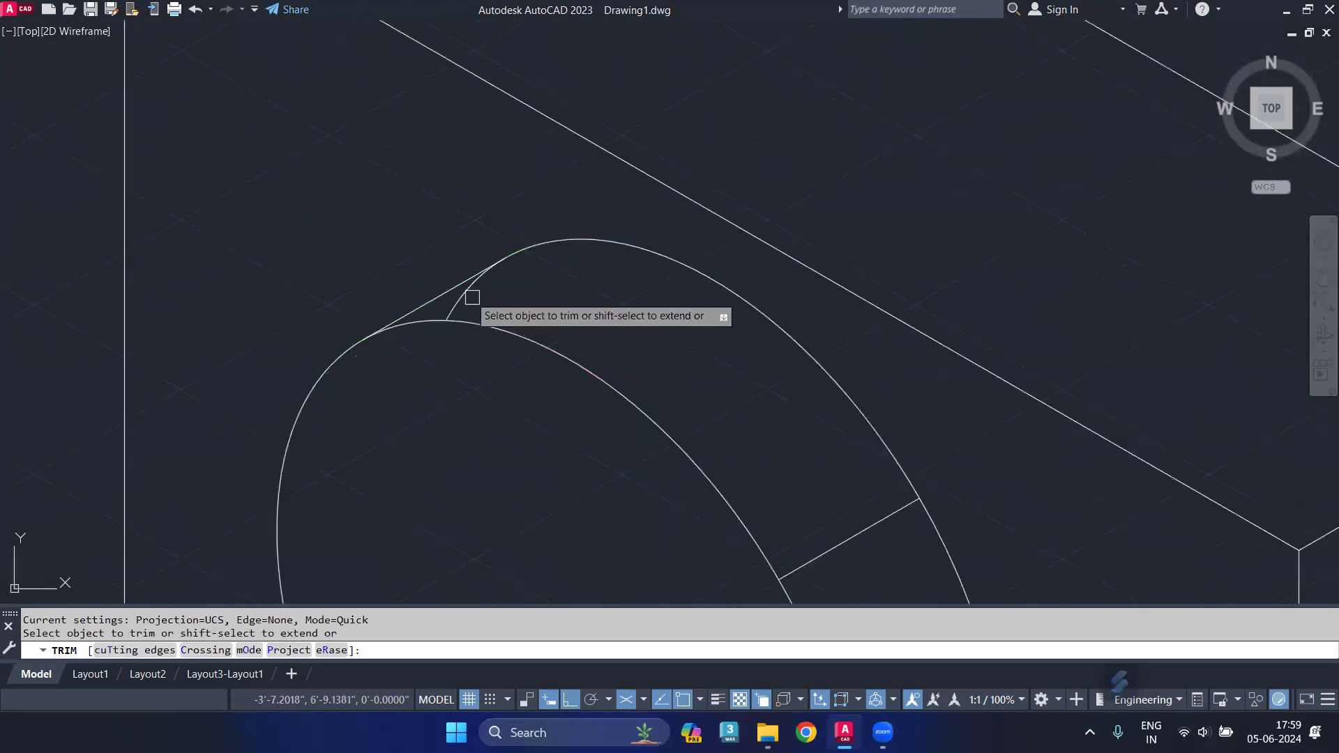
scroll(469, 307, "down", 5)
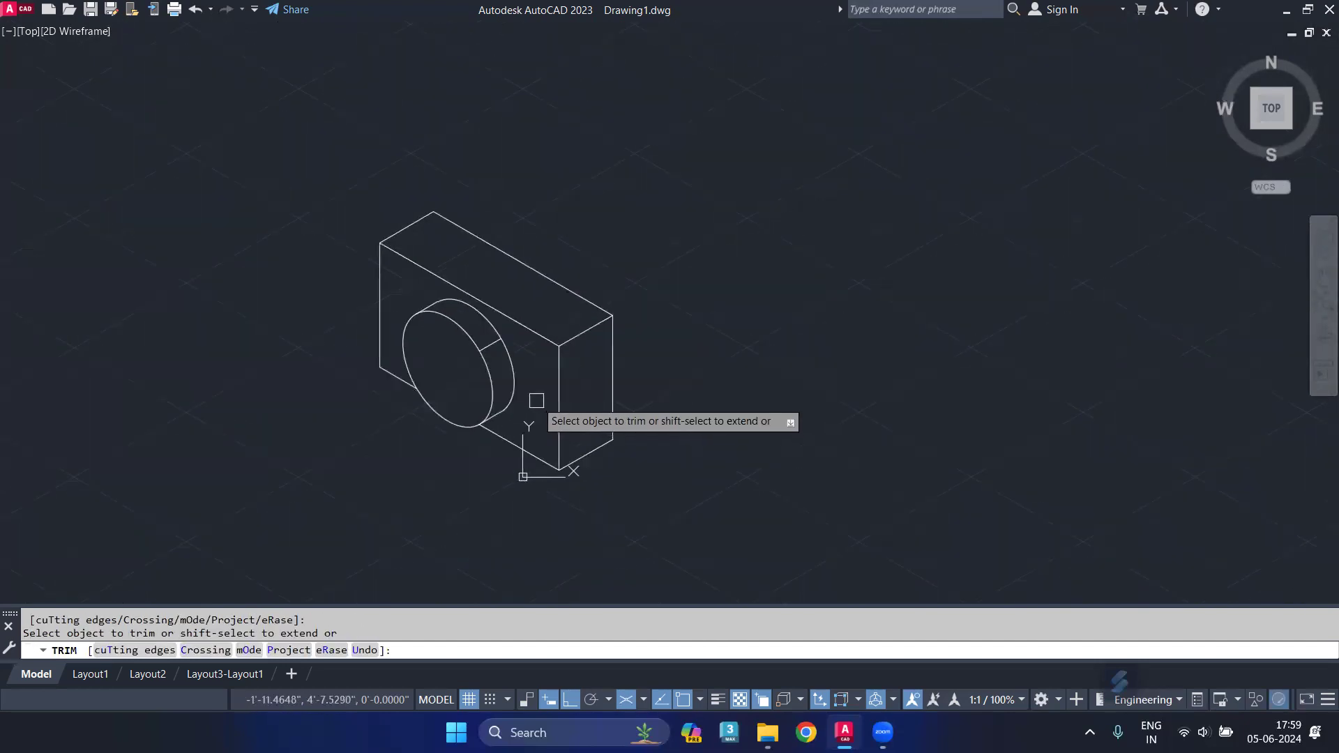
key("Escape")
scroll(530, 394, "up", 2)
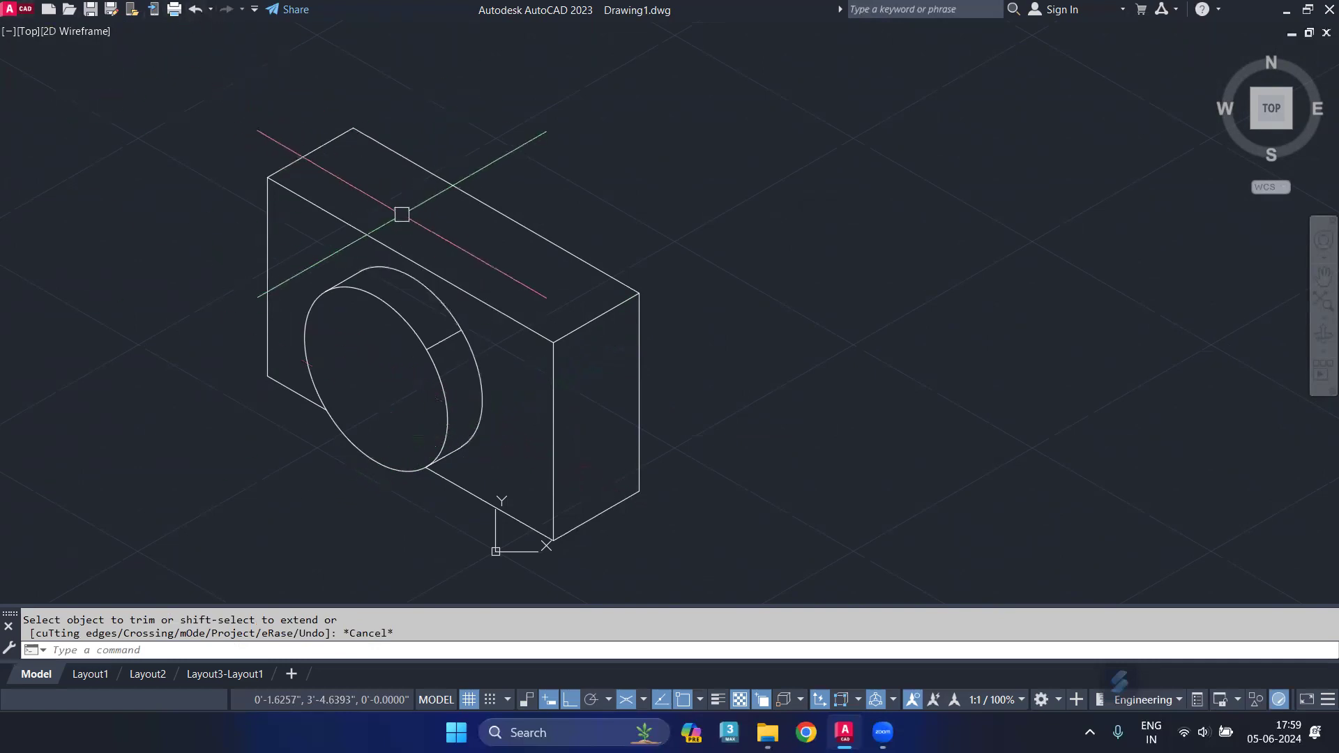
middle_click_drag(401, 214, 403, 260)
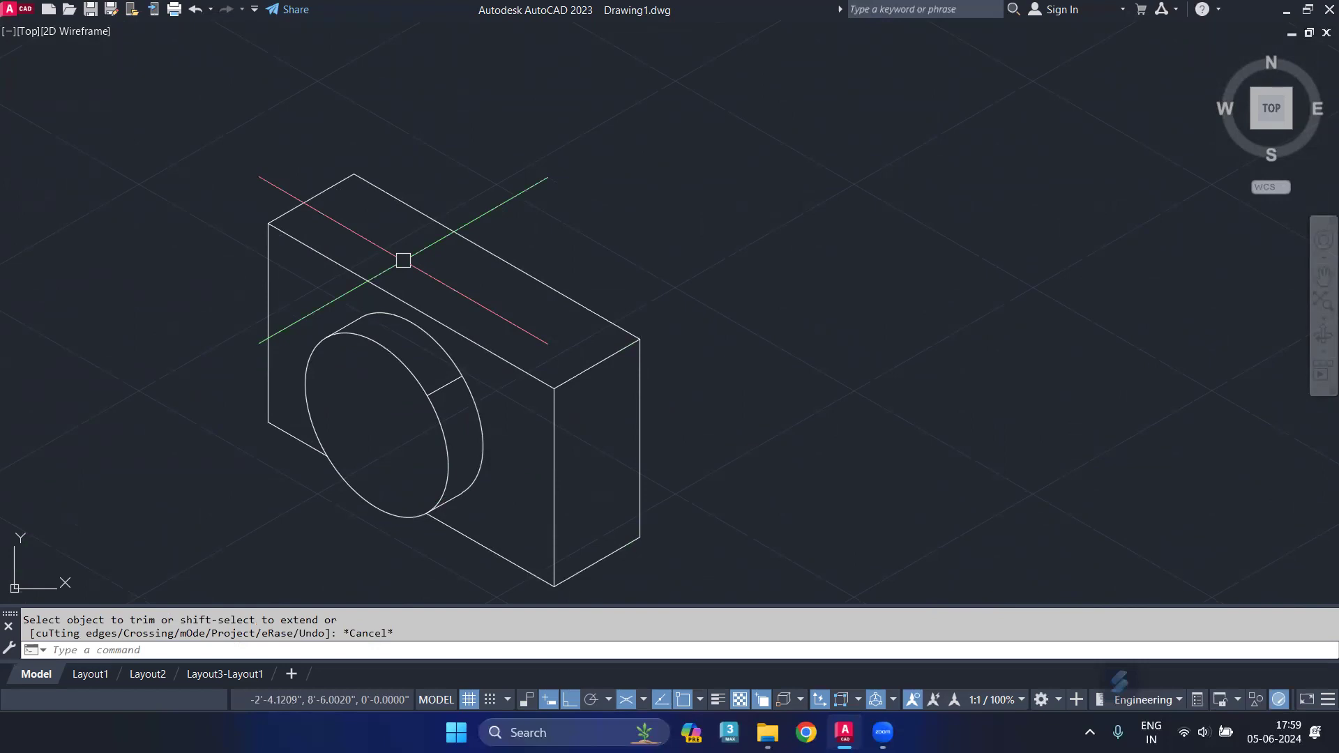
- Draw a 30-unit guide line from the top edge's midpoint across the body's top face
type("pl")
key("Return")
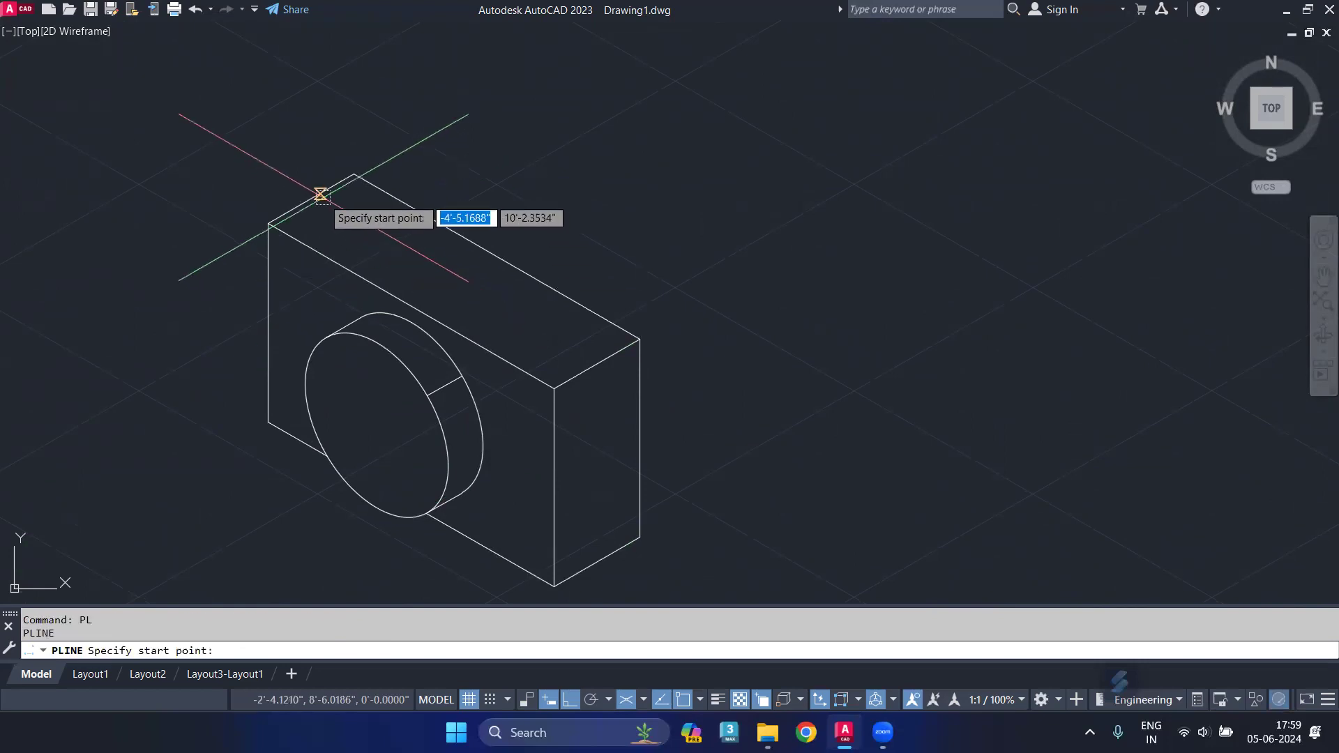
left_click(311, 199)
type("3")
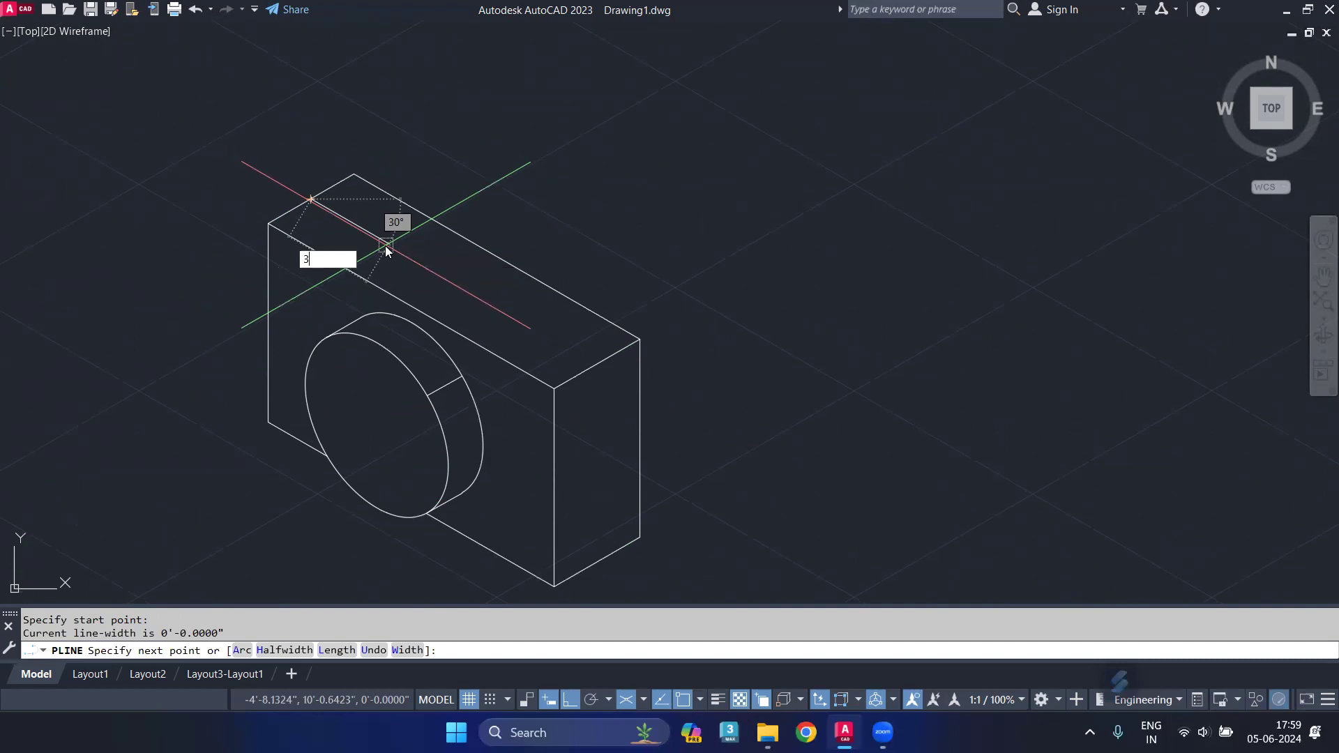
type("0")
key("Return")
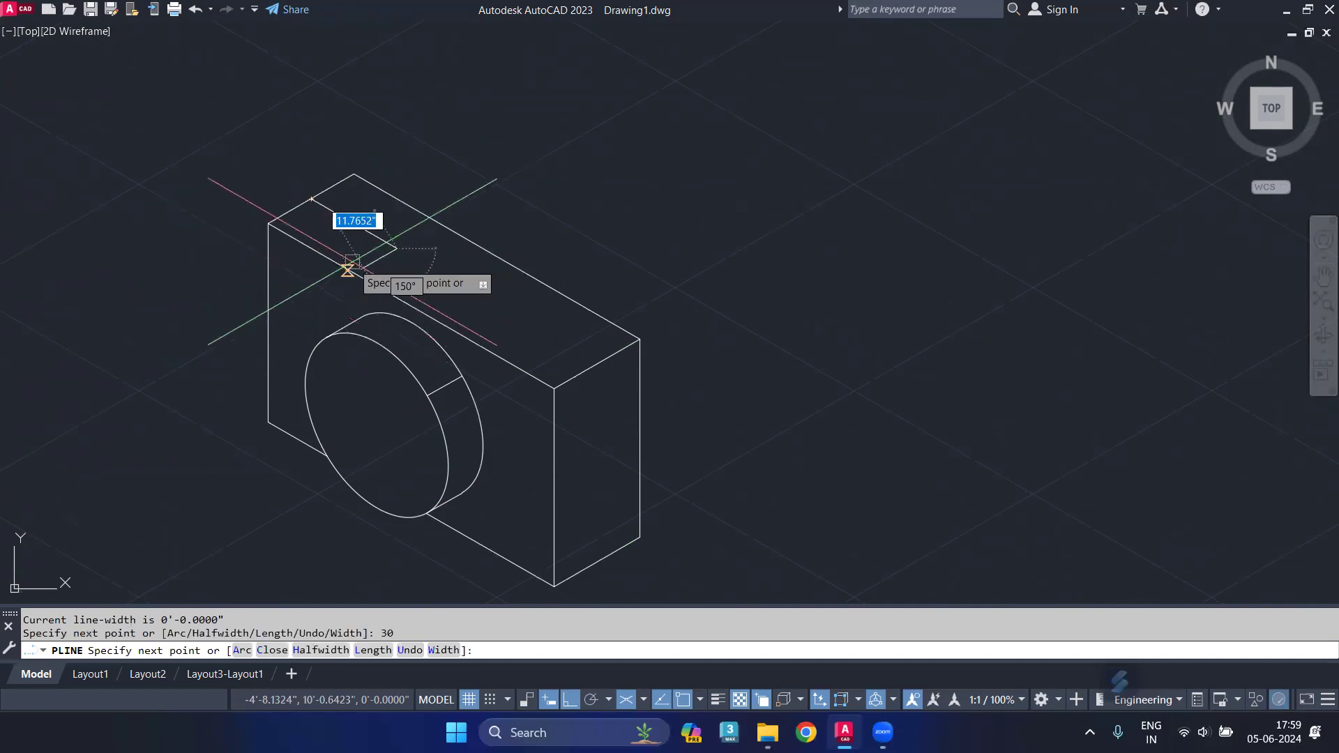
scroll(380, 240, "up", 3)
key("Return")
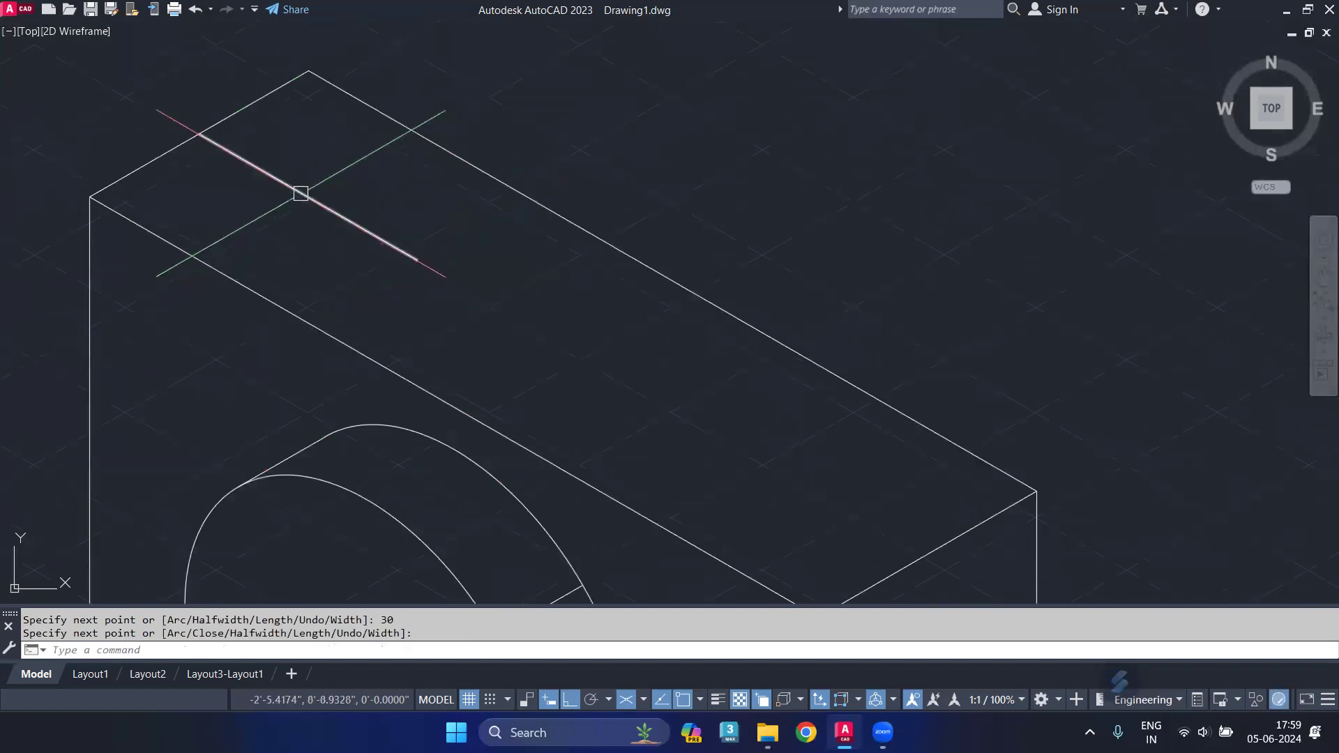
type("c")
key("Return")
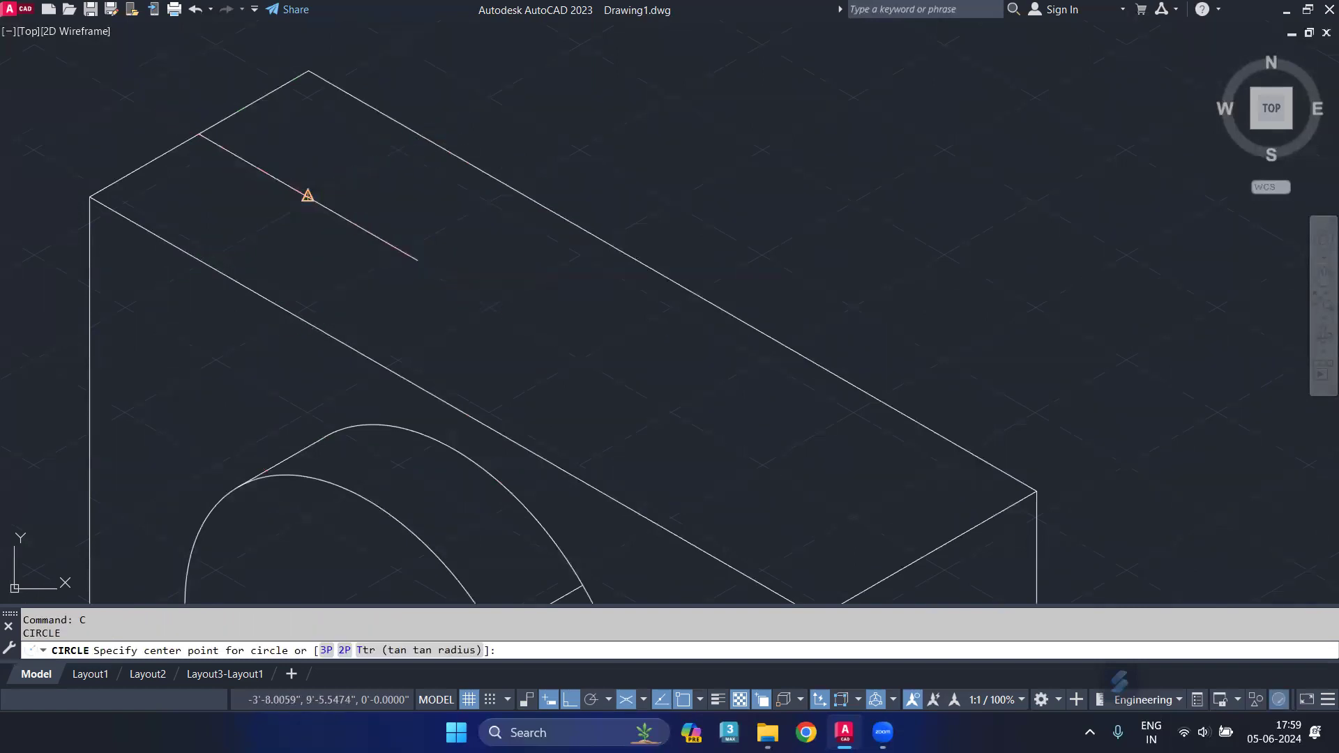
- Place a trial radius-5 isocircle centred on the guide line's midpoint
left_click(308, 195)
key("Escape")
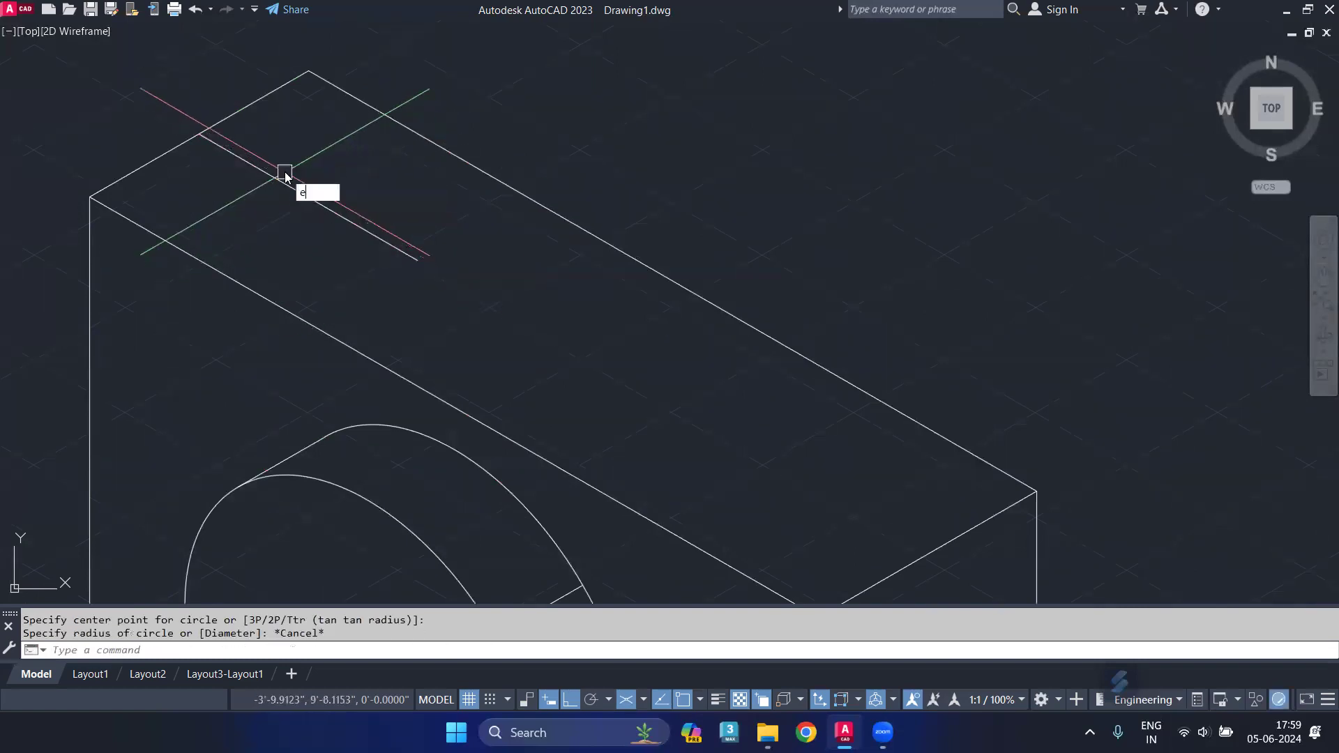
type("l")
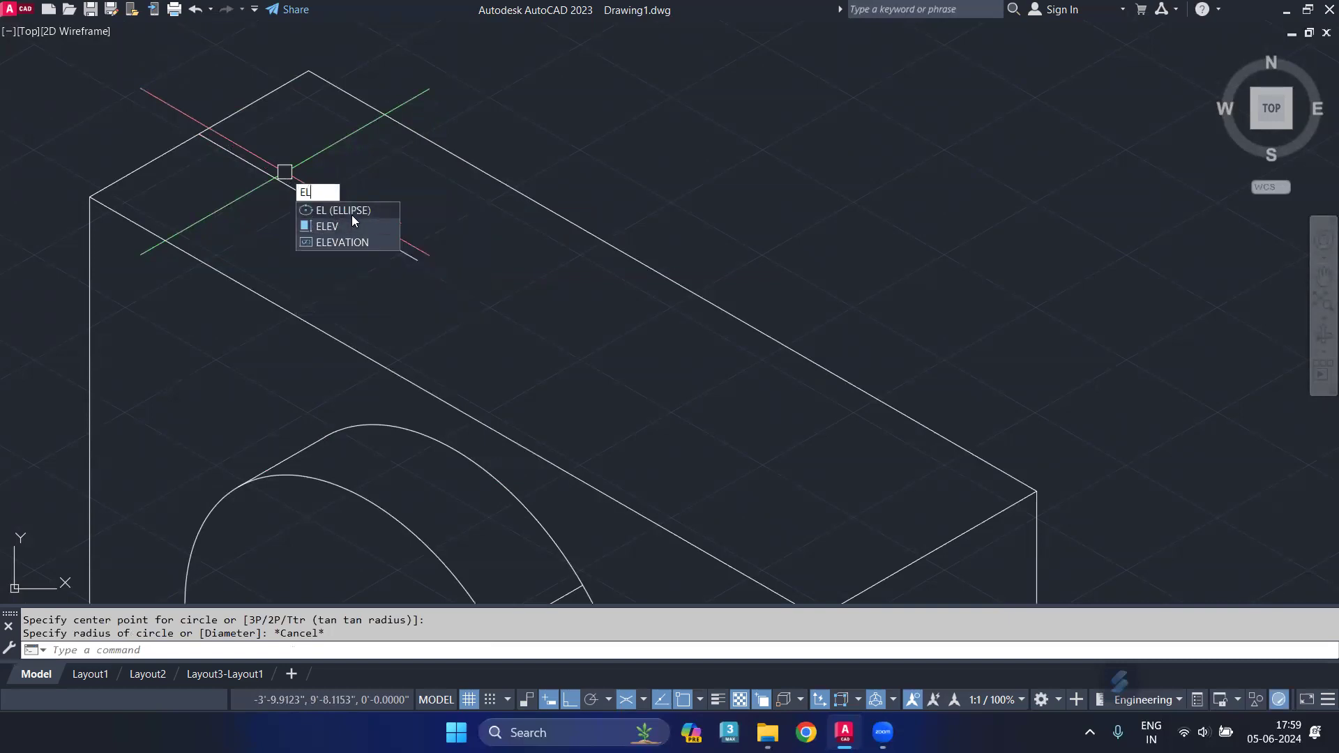
key("Return")
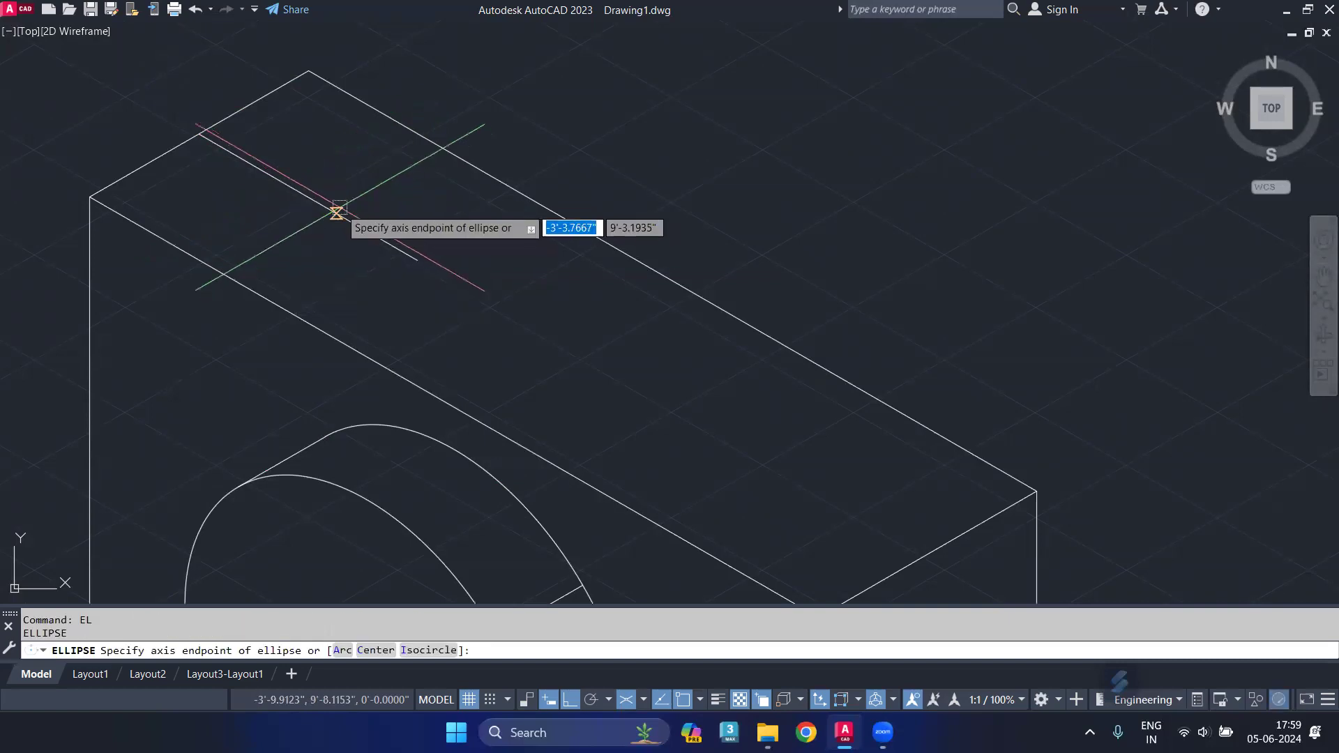
type("i")
key("Return")
left_click(308, 197)
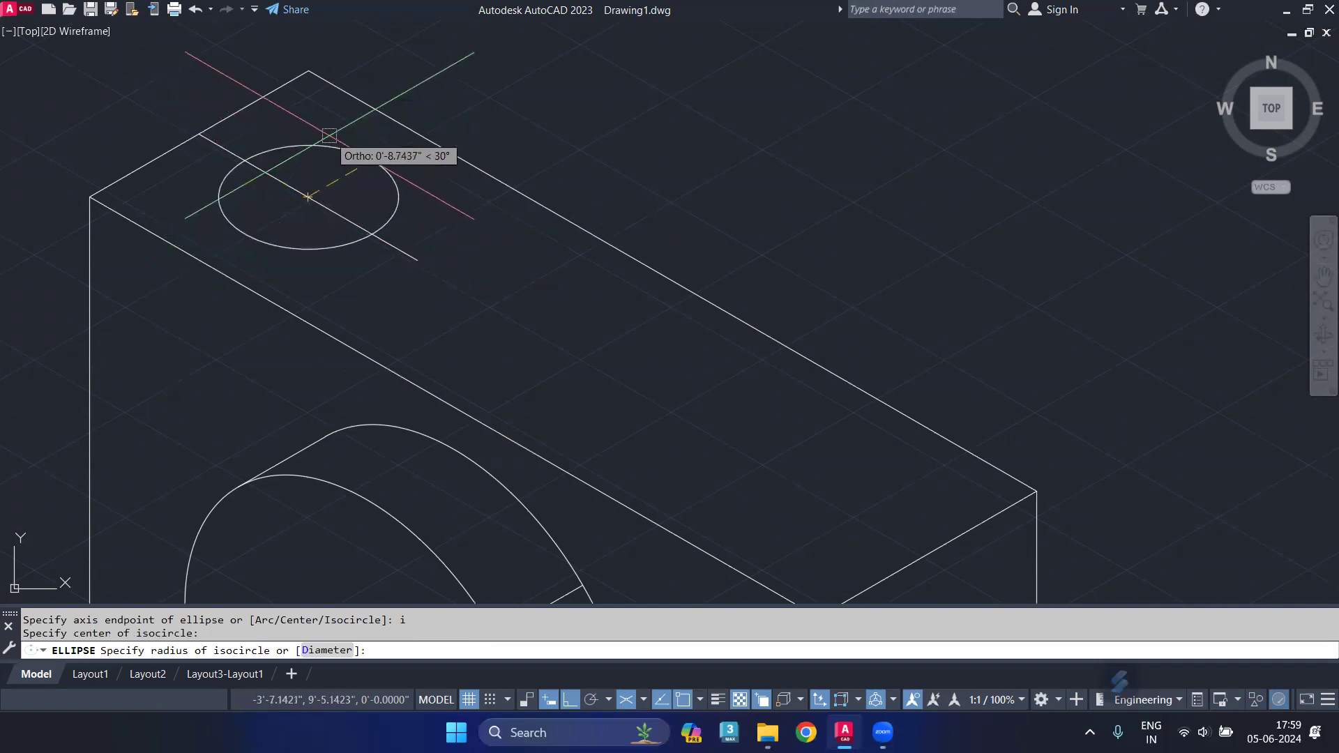
type("5")
key("Return")
scroll(297, 192, "up", 2)
left_click(313, 163)
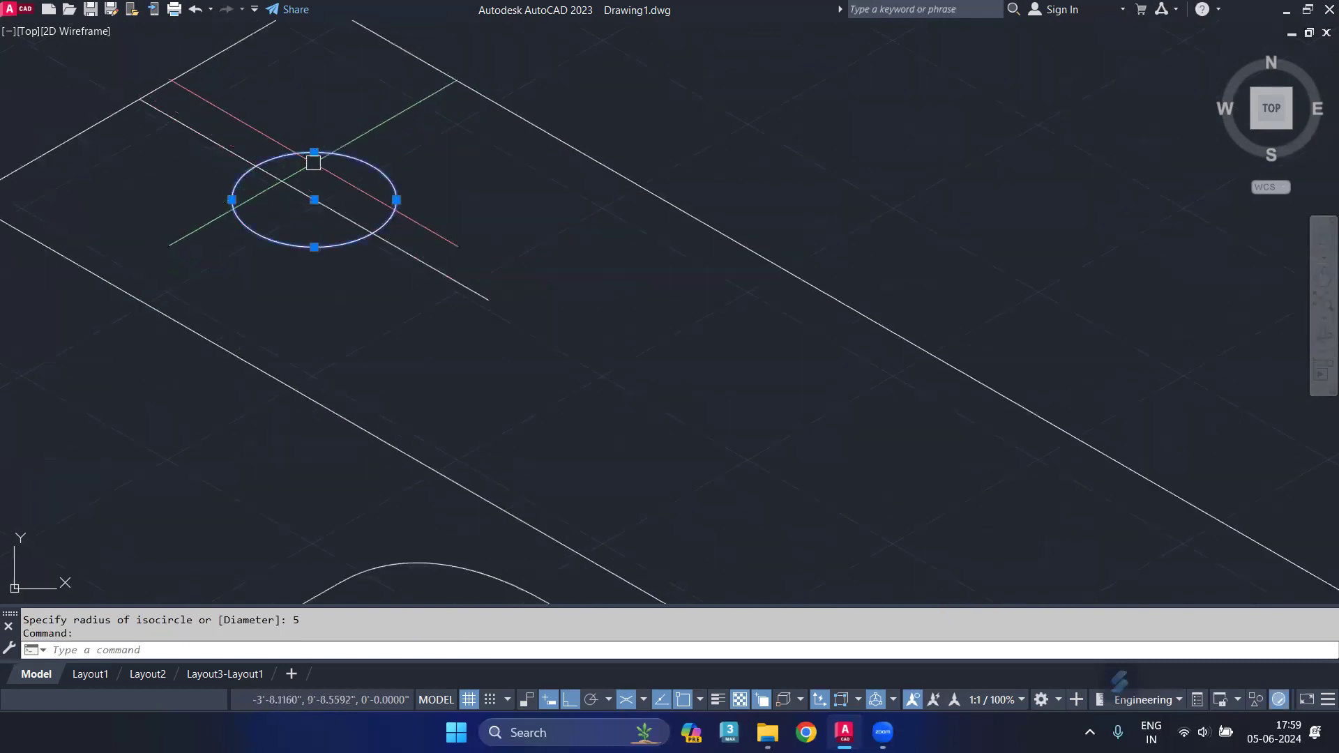
- Add a concentric radius-7 isocircle at the same centre
type("c")
key("Return")
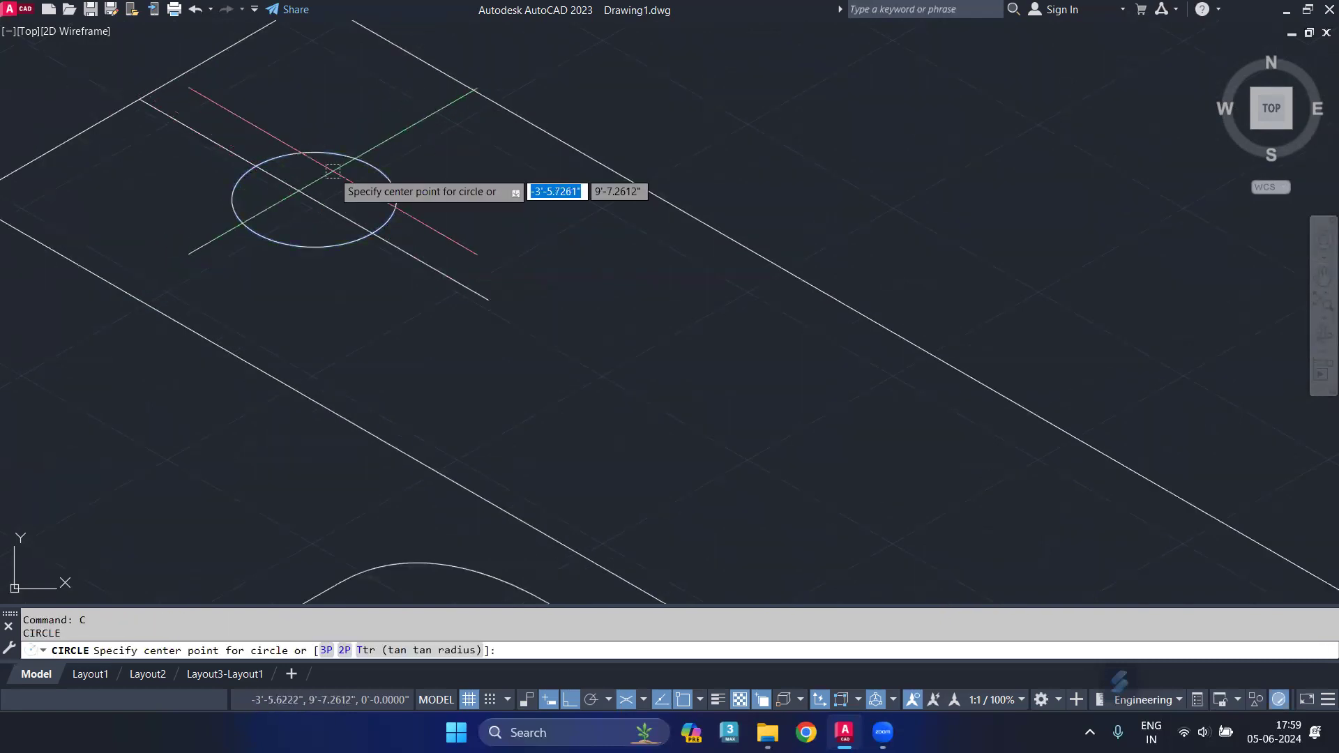
left_click(314, 199)
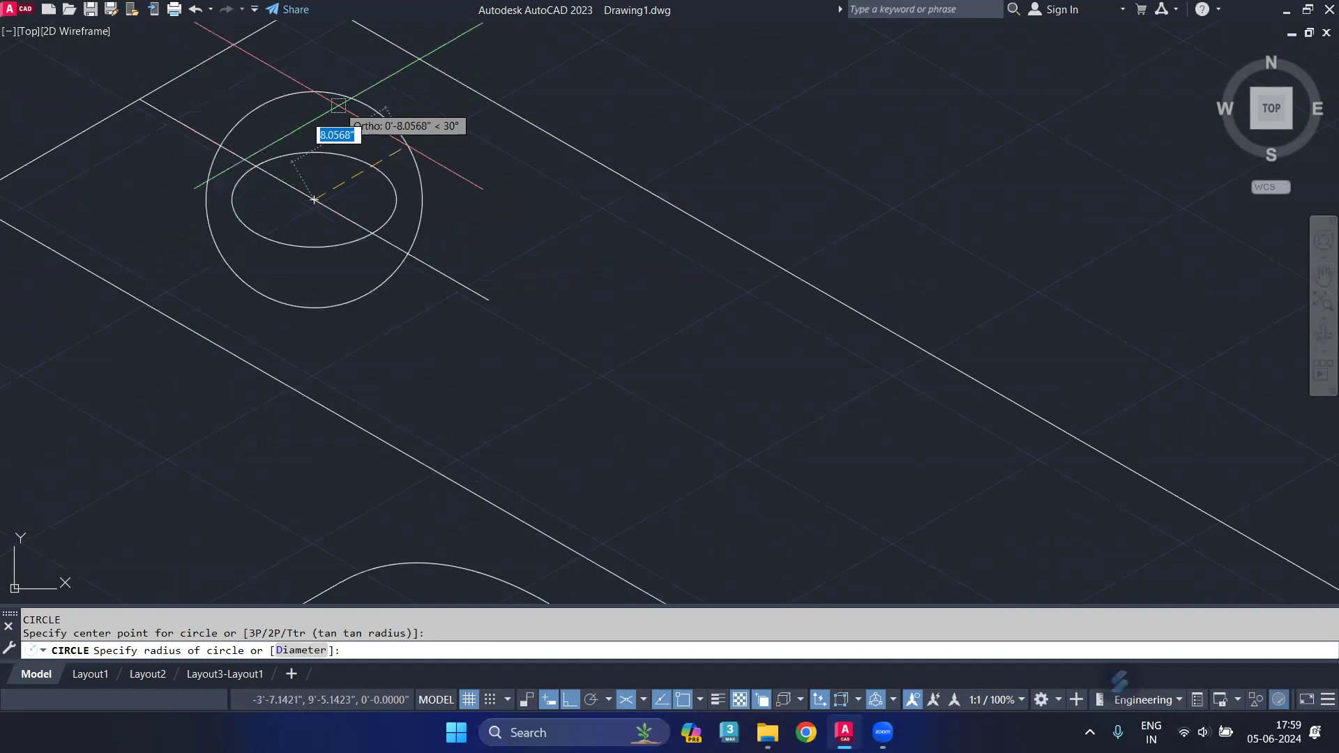
key("Escape")
type("l")
key("Return")
type("i")
key("Return")
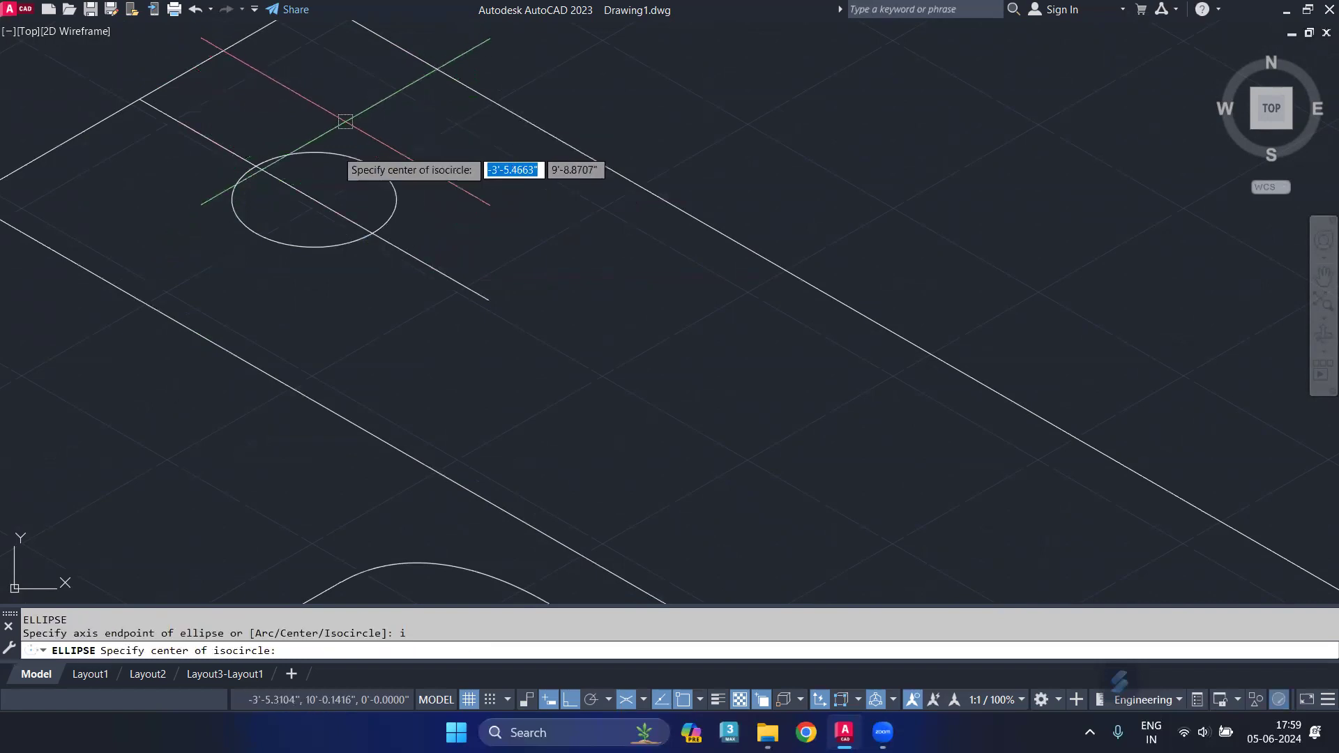
left_click(314, 199)
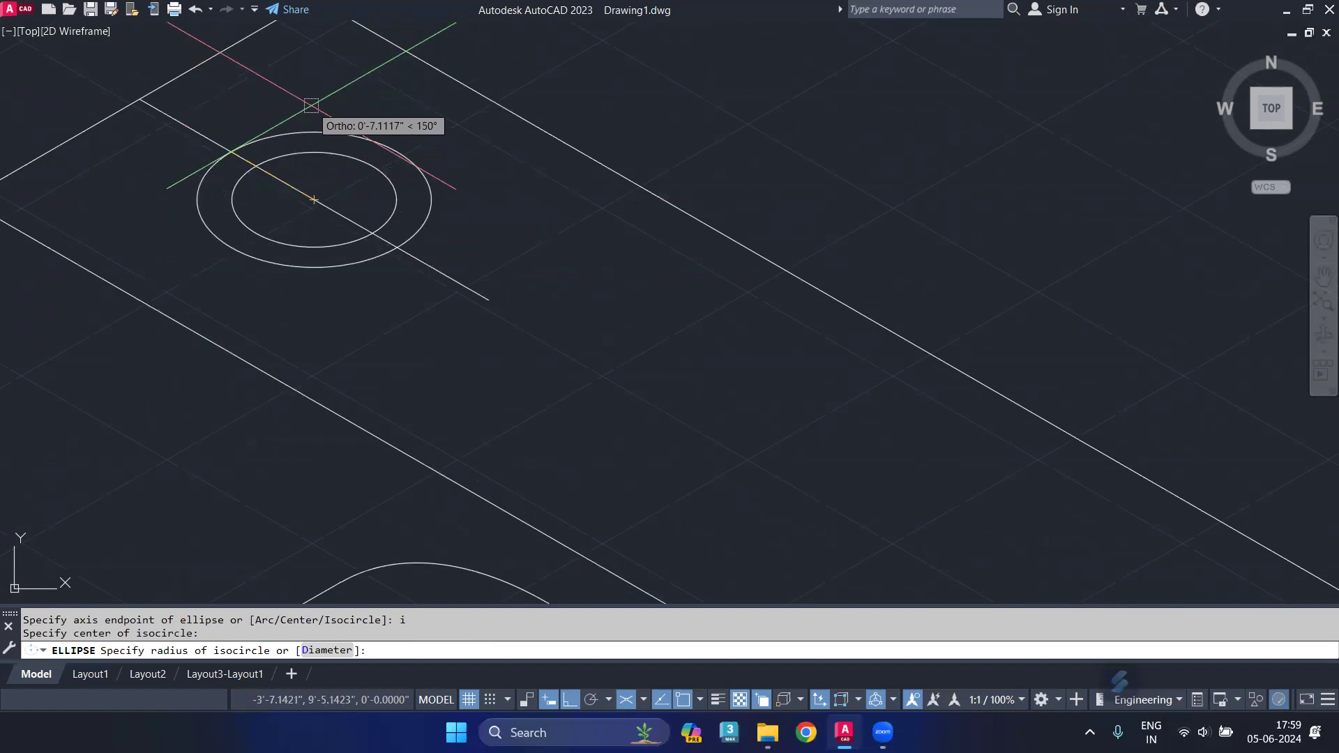
type("7")
key("Return")
- Delete the inner radius-5 isocircle, keeping the radius-7 one
left_click(341, 155)
key("Delete")
left_click(345, 130)
- Make a trial upward copy of the isocircle on the right isoplane, then delete it
type("o")
key("Return")
left_click(314, 200)
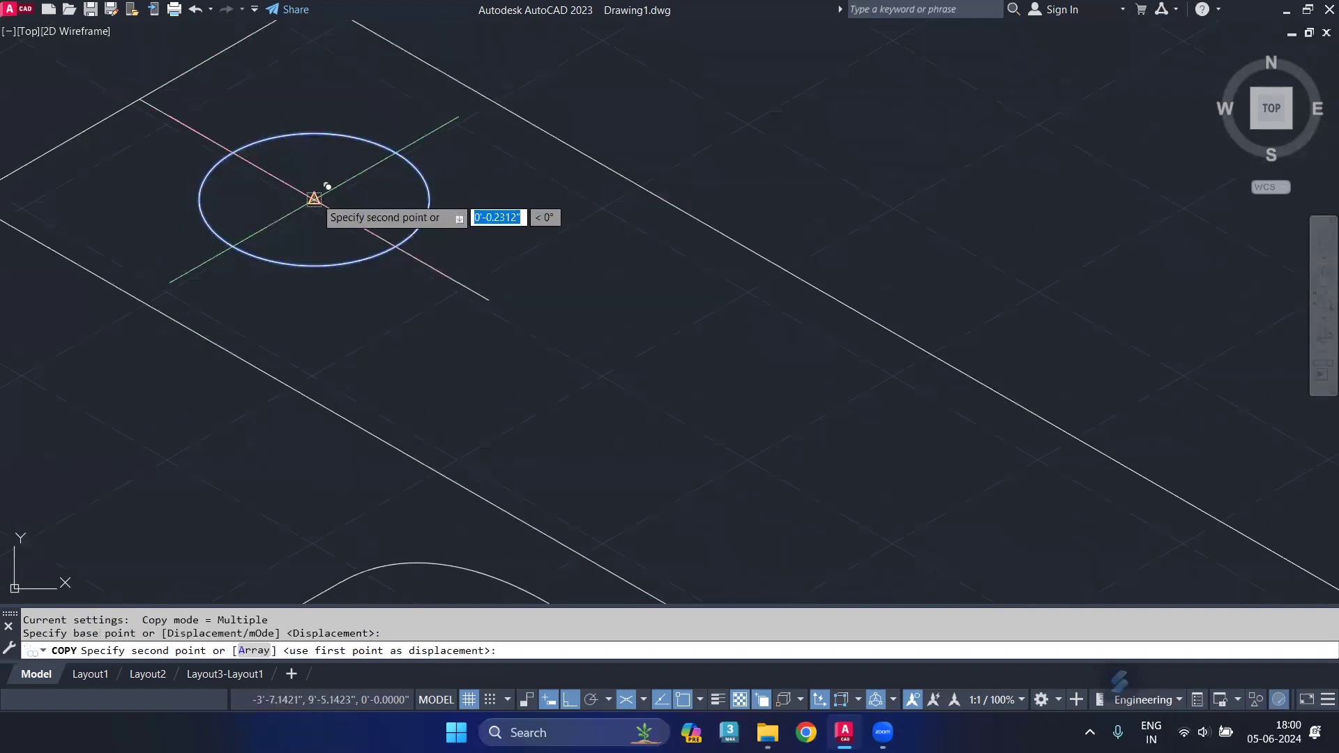
key("F5")
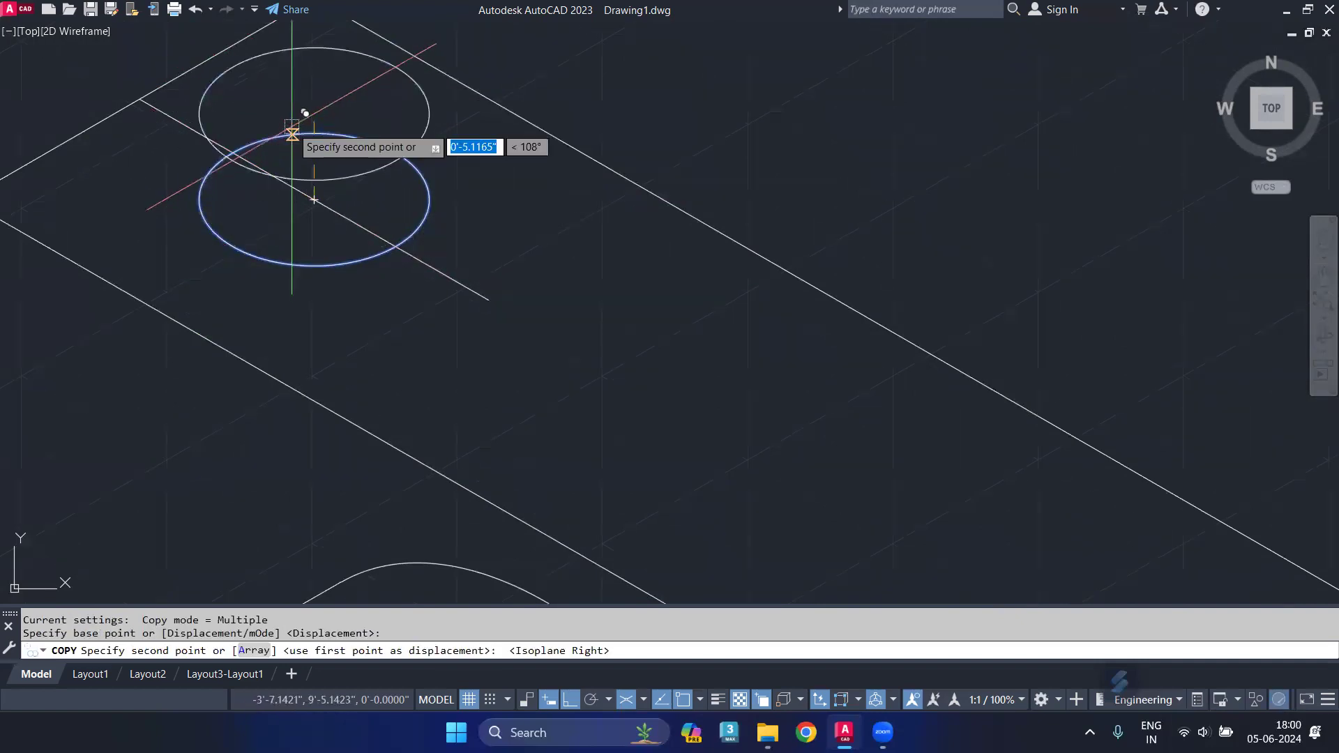
type("1")
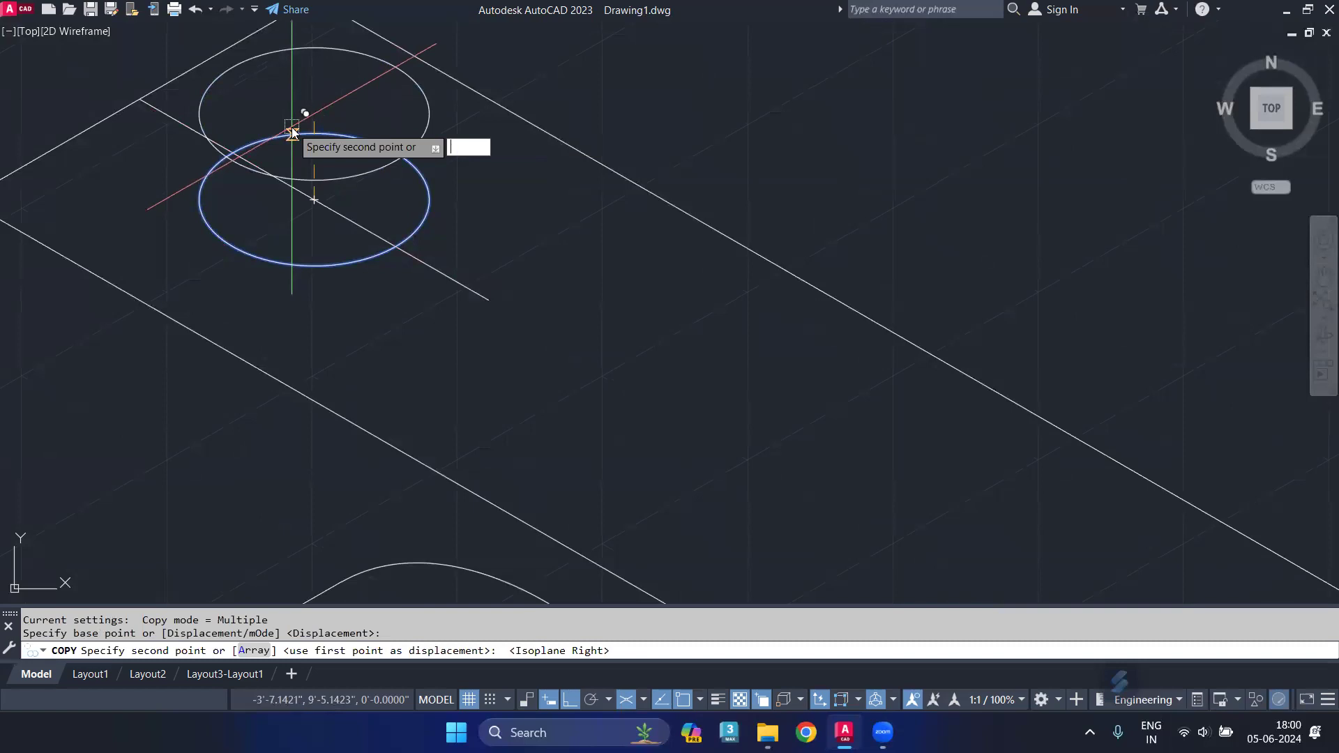
key("Return")
key("Escape")
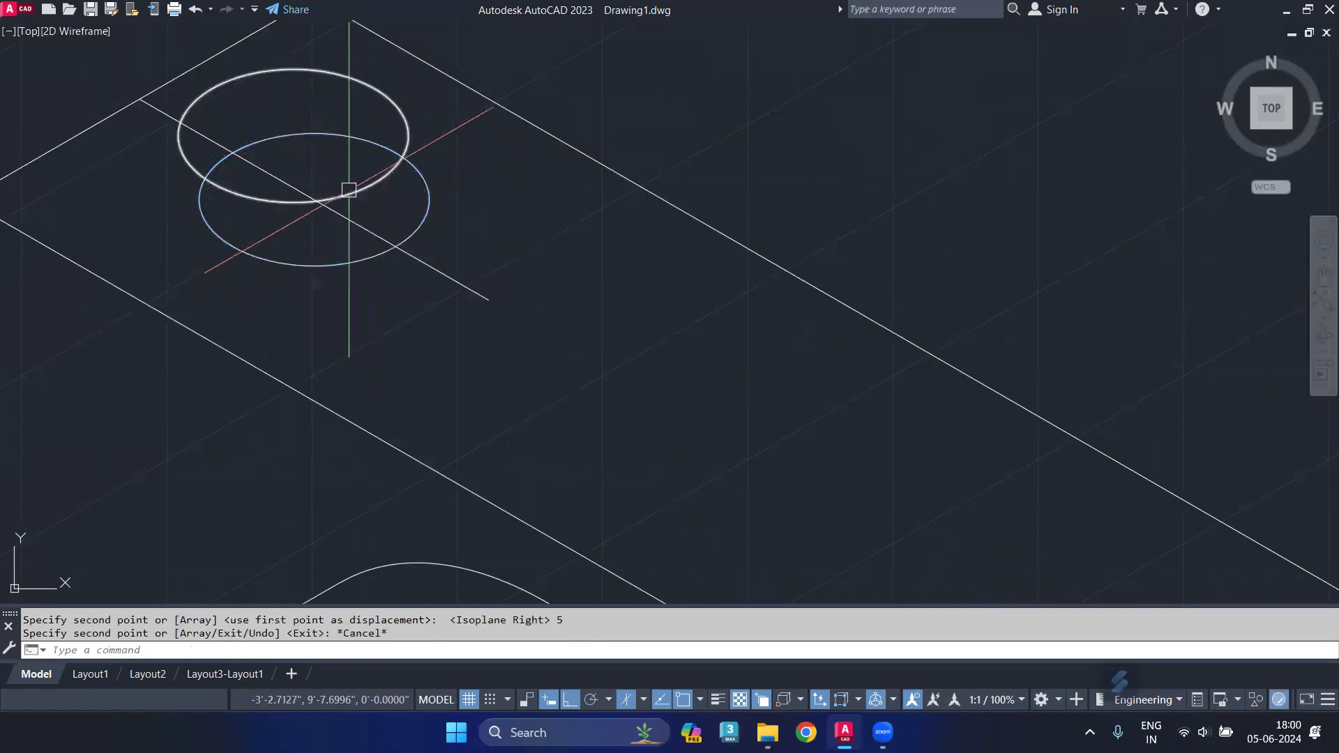
key("Delete")
- Copy the radius-7 isocircle from its centre to just above itself; delete the guide line
left_click(359, 139)
type("co")
key("Return")
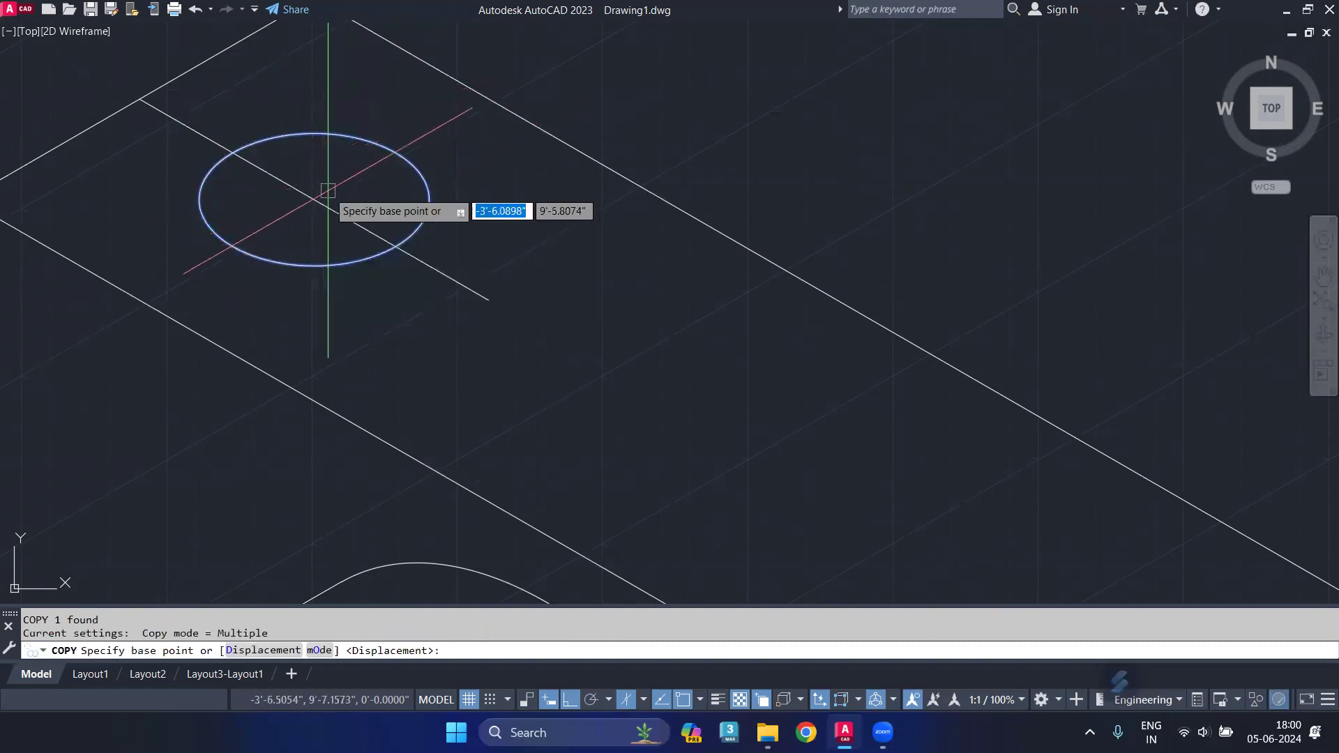
left_click(314, 199)
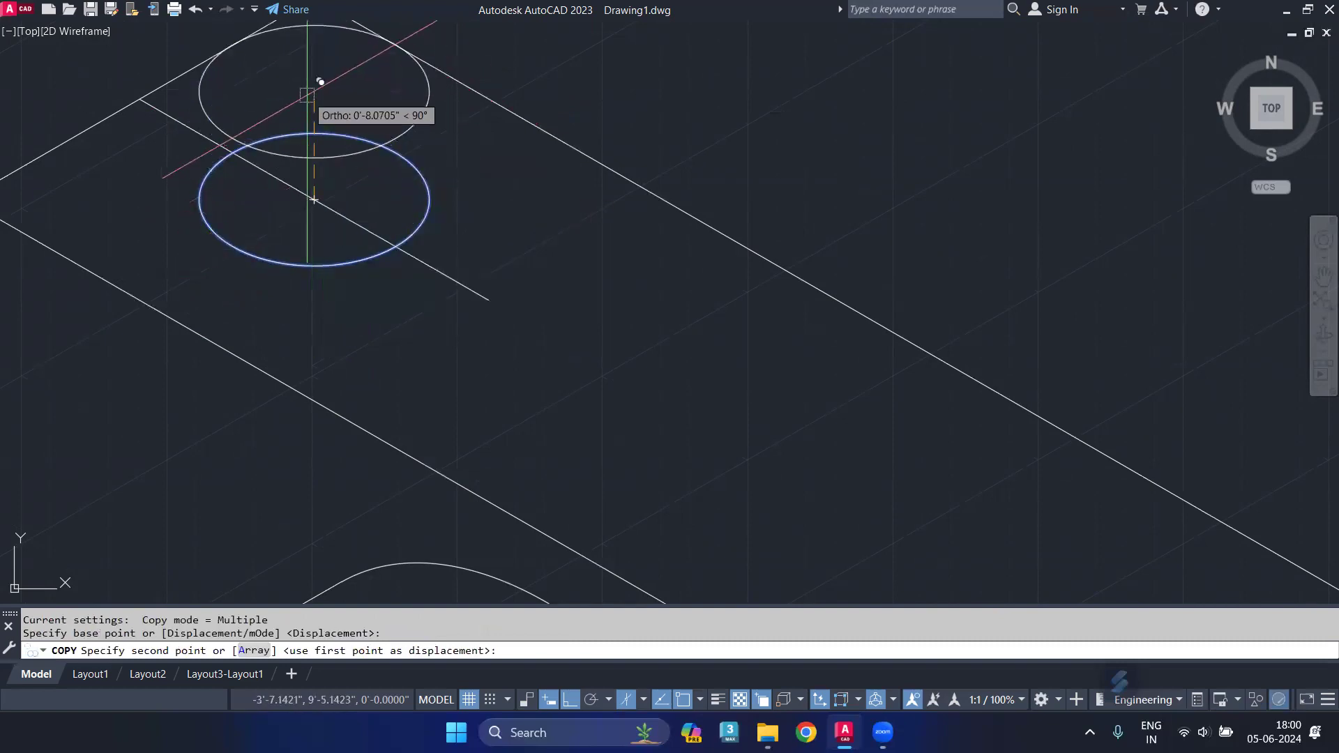
left_click(314, 134)
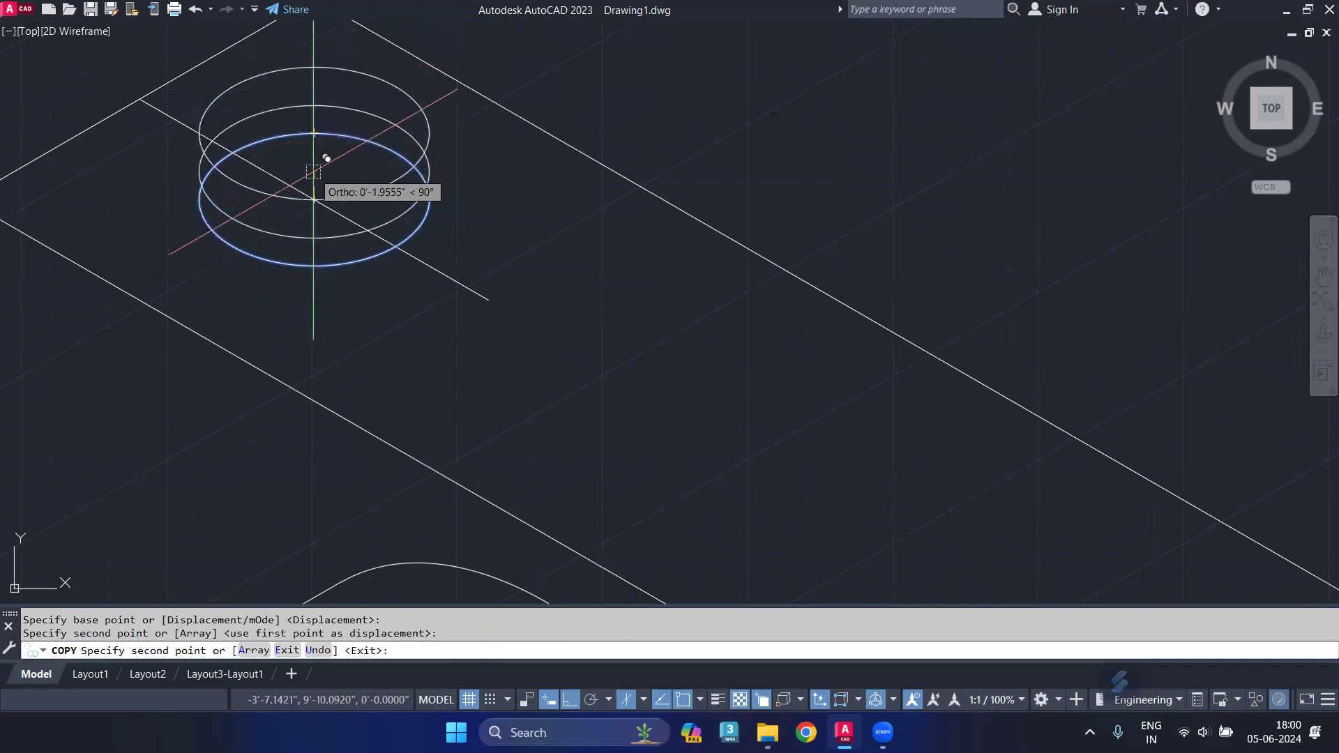
key("Return")
left_click(434, 270)
key("Delete")
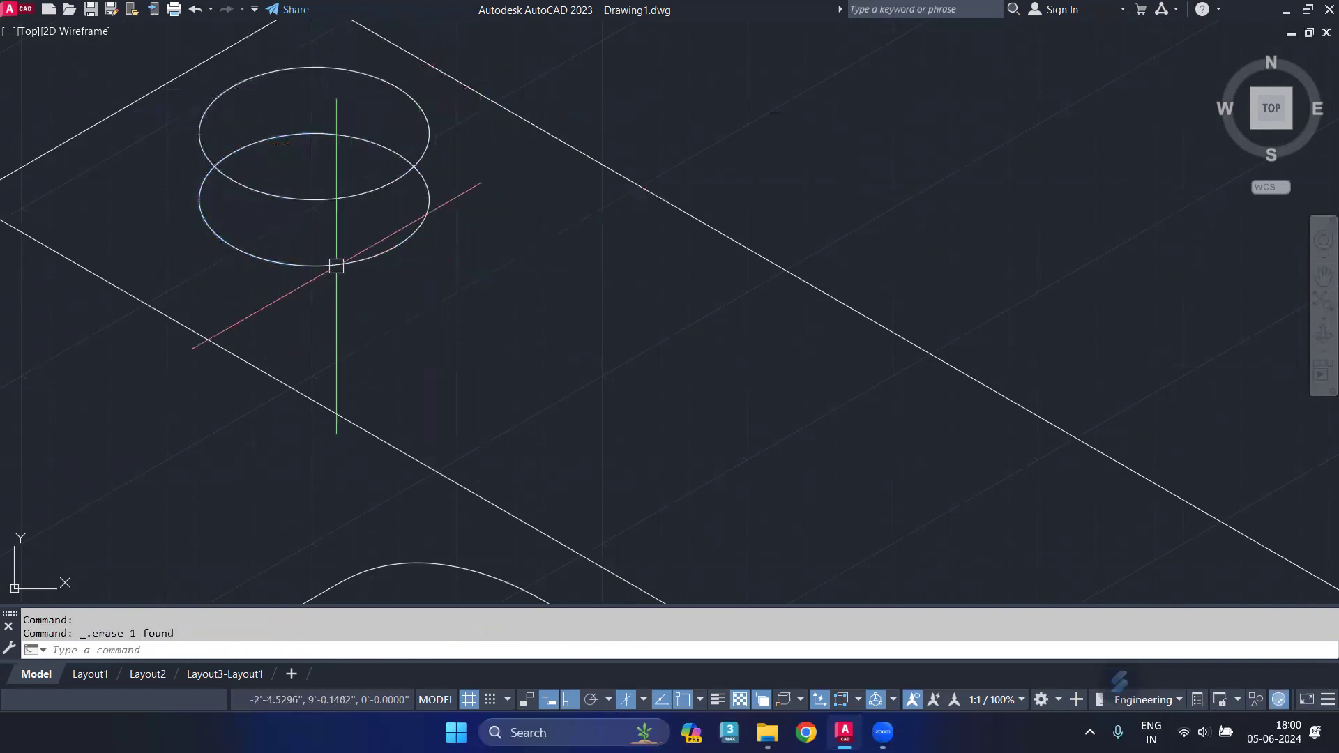
- Begin a line at the isocircles' left side, then cancel it
middle_click_drag(270, 227, 260, 274)
type("L")
key("Return")
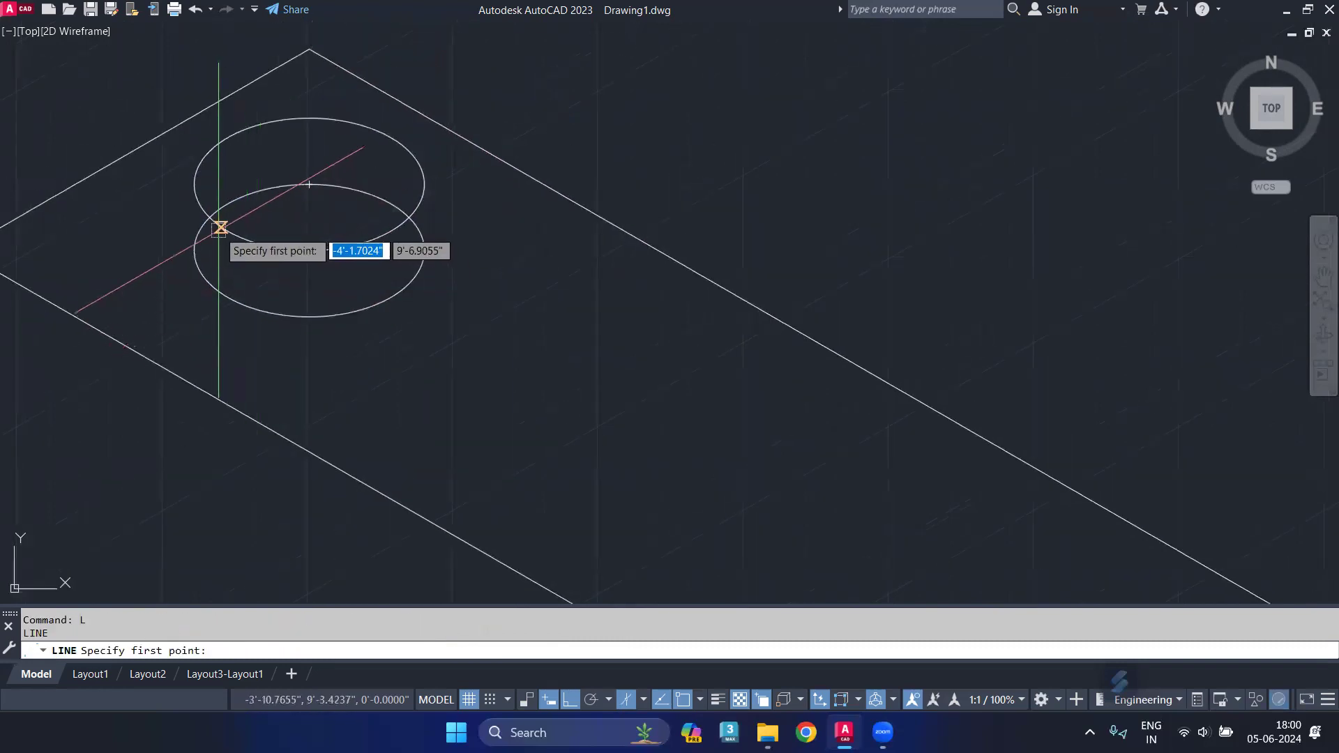
left_click(208, 217)
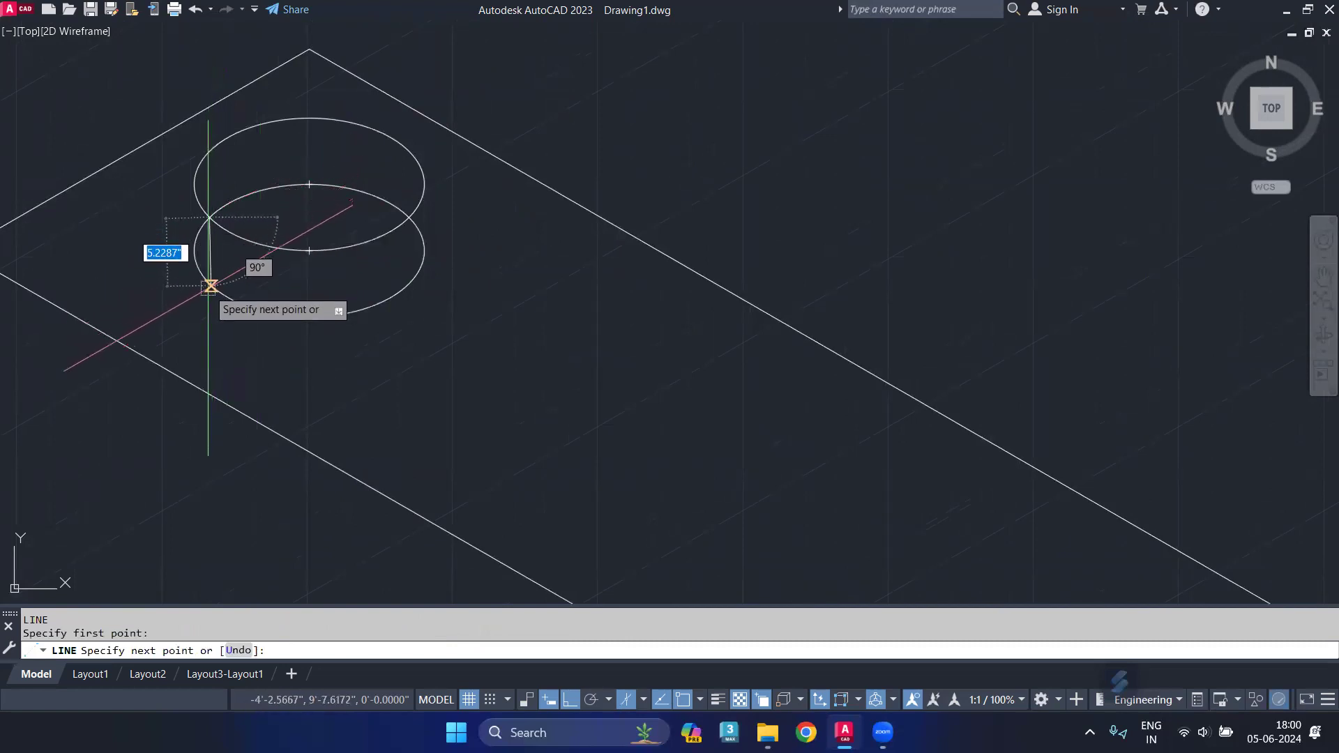
scroll(203, 275, "up", 8)
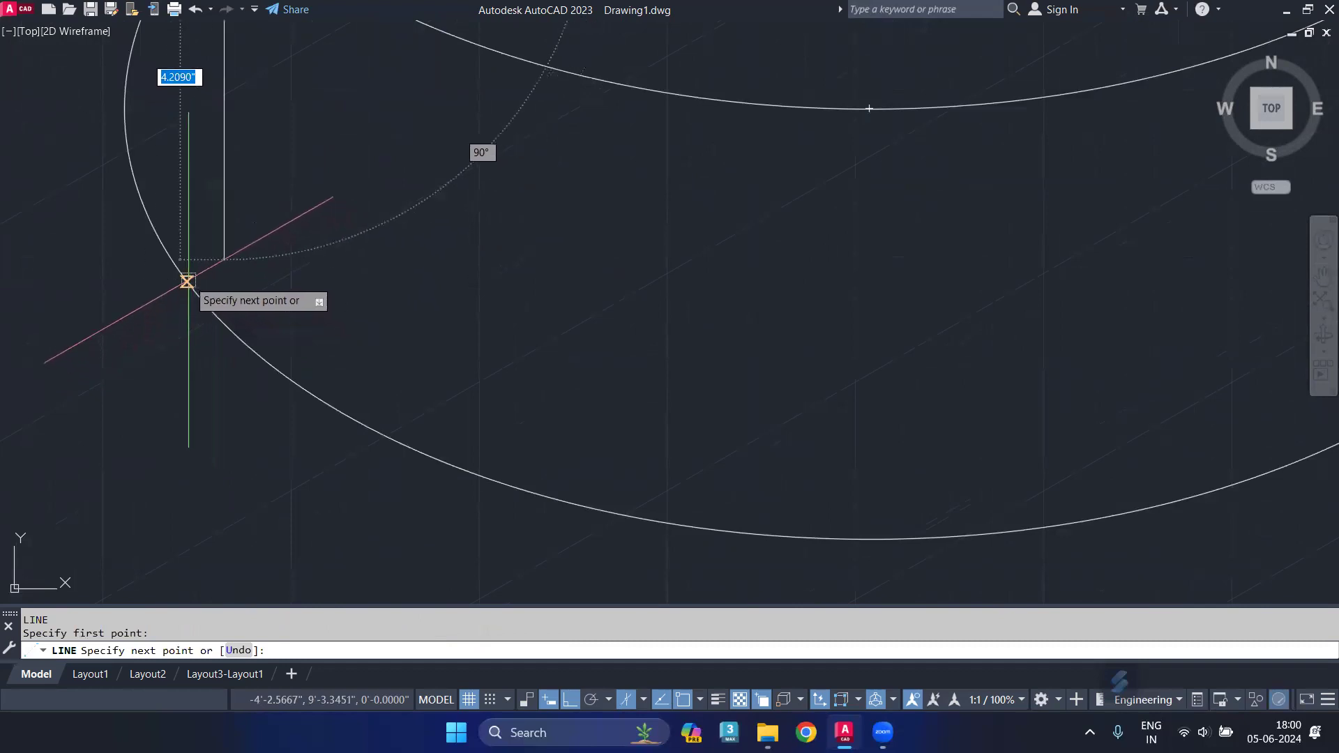
scroll(237, 293, "down", 6)
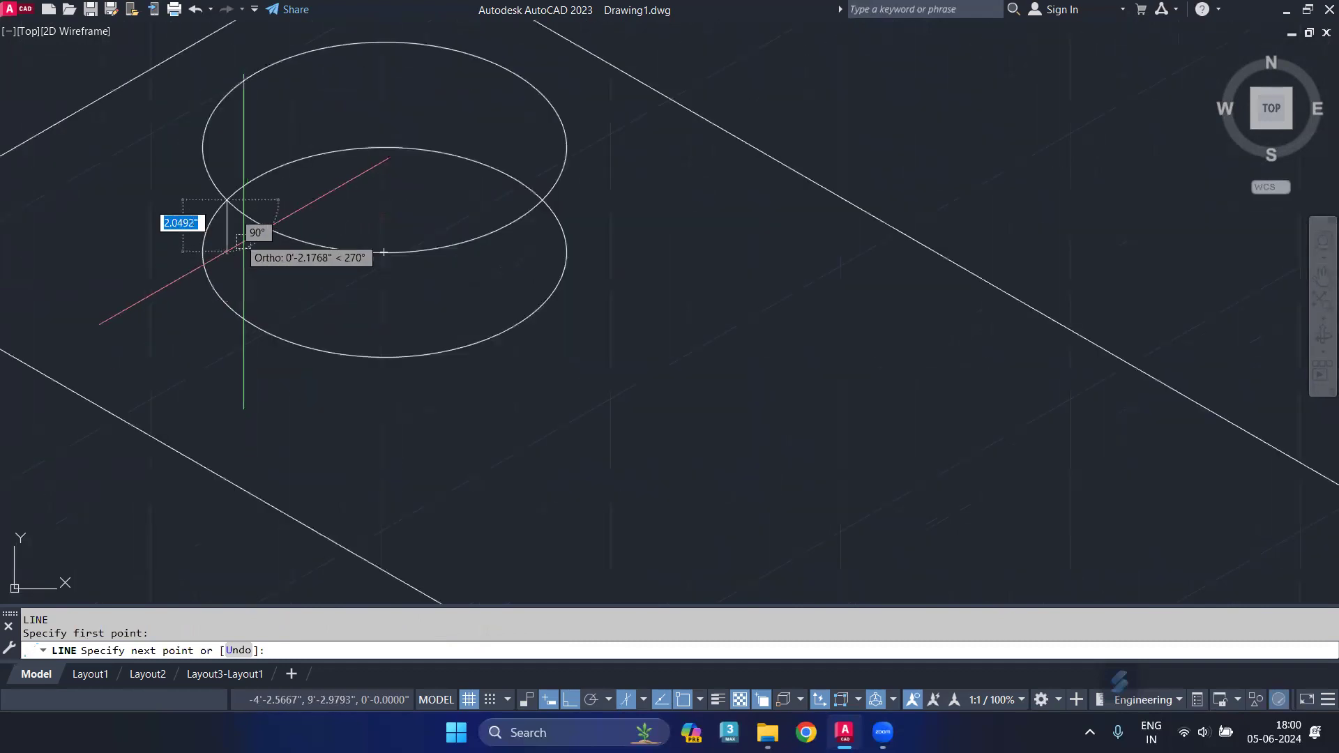
key("Escape")
- Draw the right and left vertical edges joining the lower and upper isocircles
key("Return")
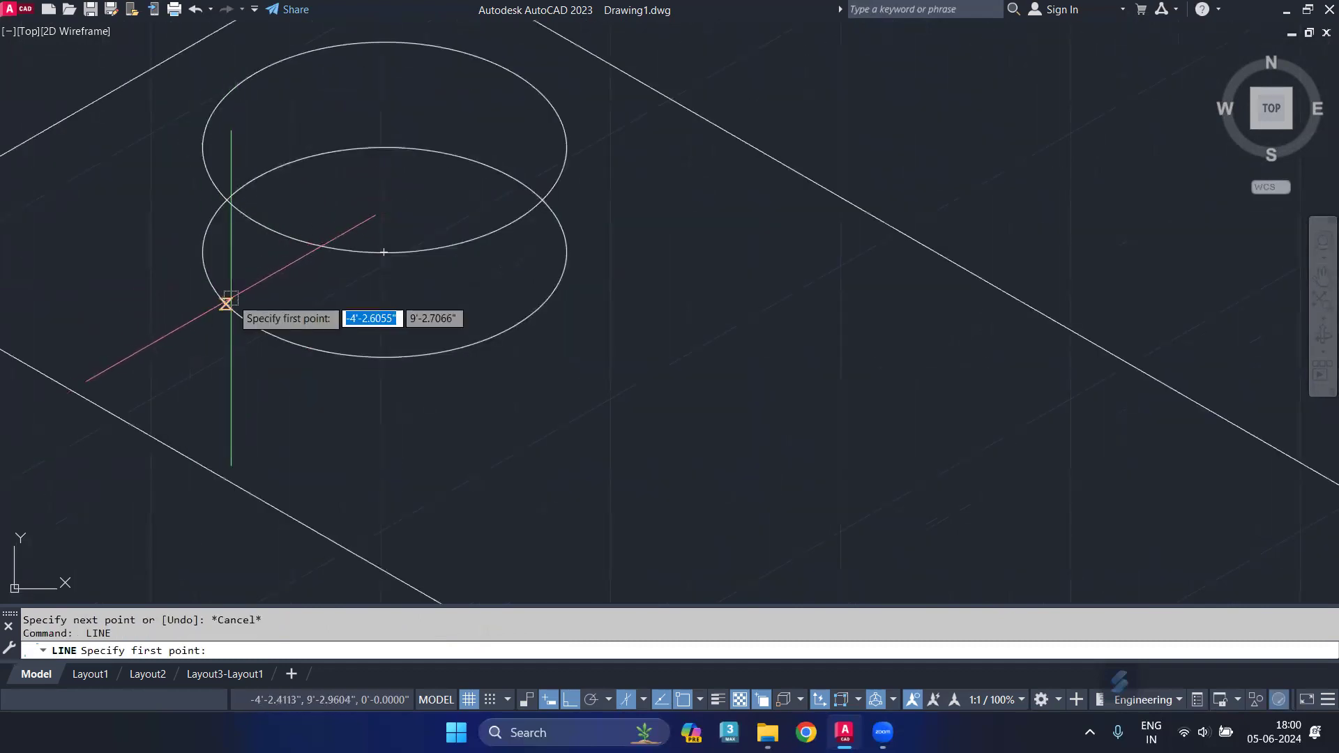
left_click(566, 251)
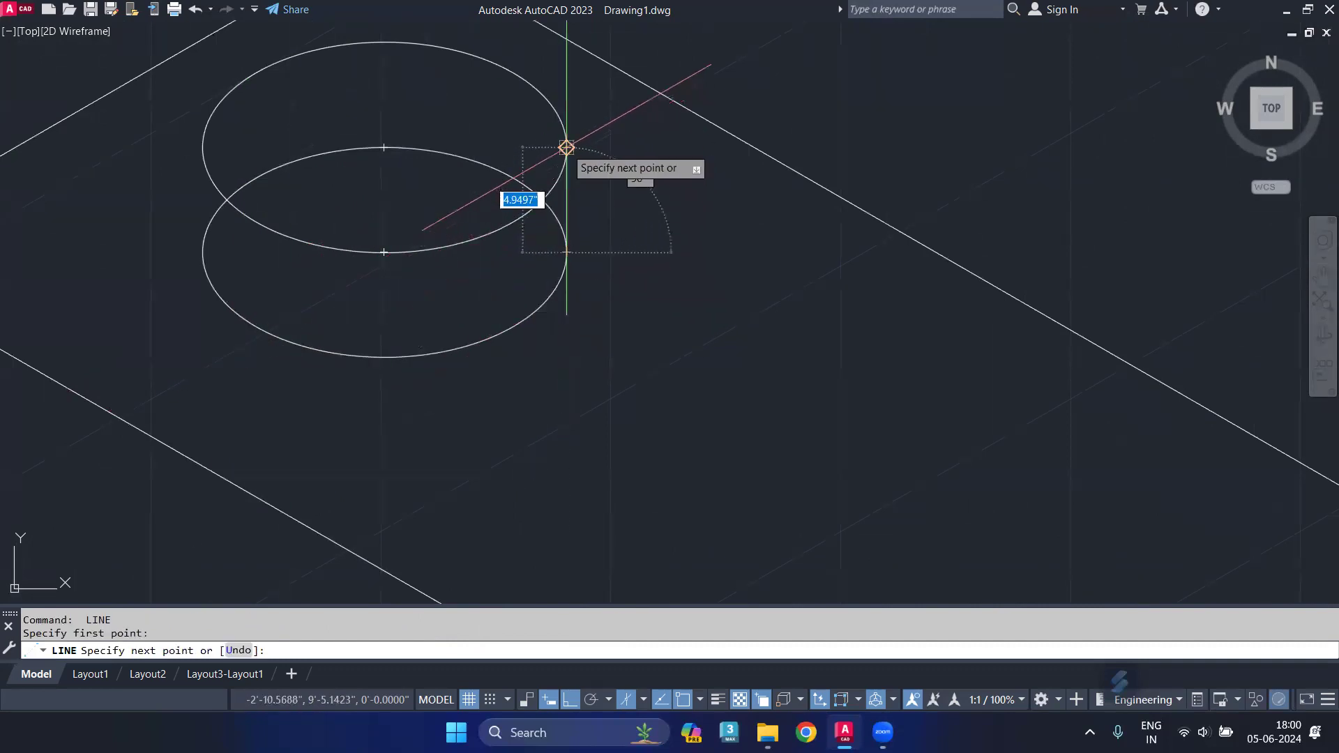
left_click(566, 149)
key("Return")
- Trim the hidden arc pieces of the lower isocircle and pan to the body's right side
key("Return")
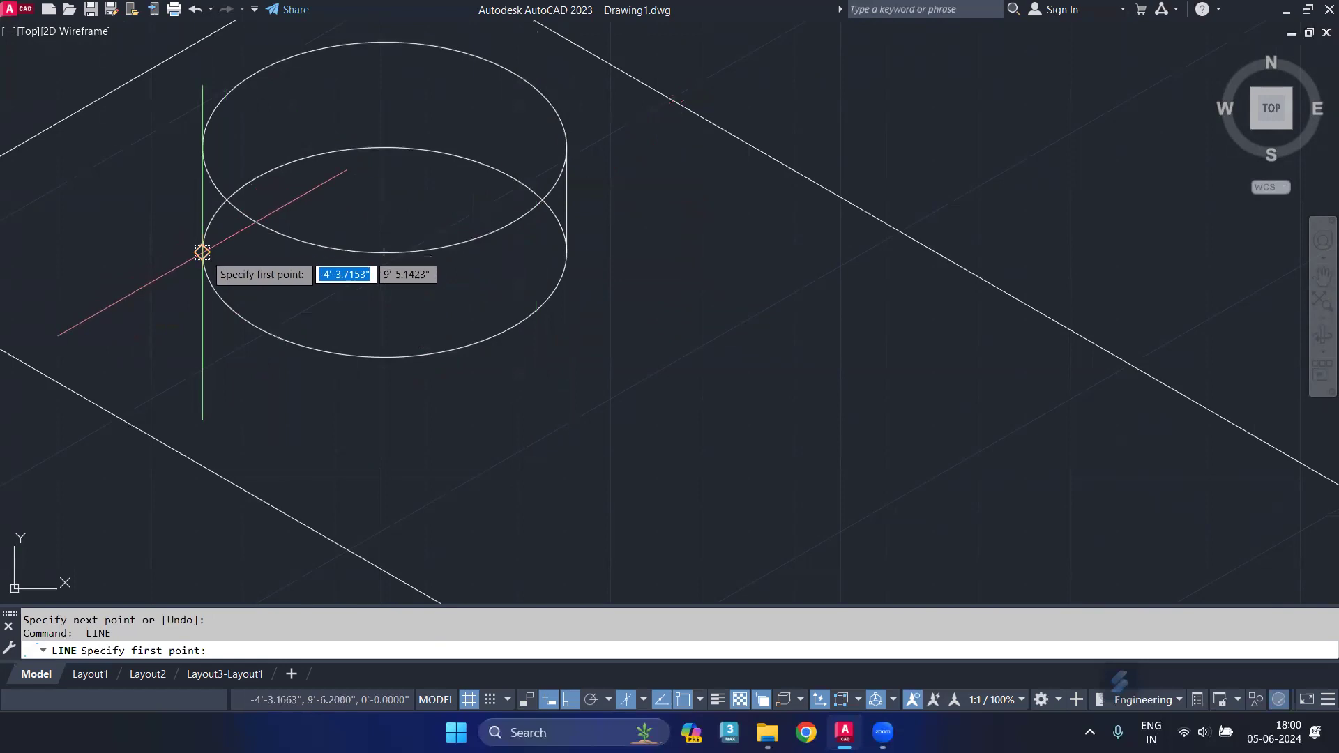
left_click(203, 237)
left_click(201, 148)
key("Escape")
type("tr")
key("Return")
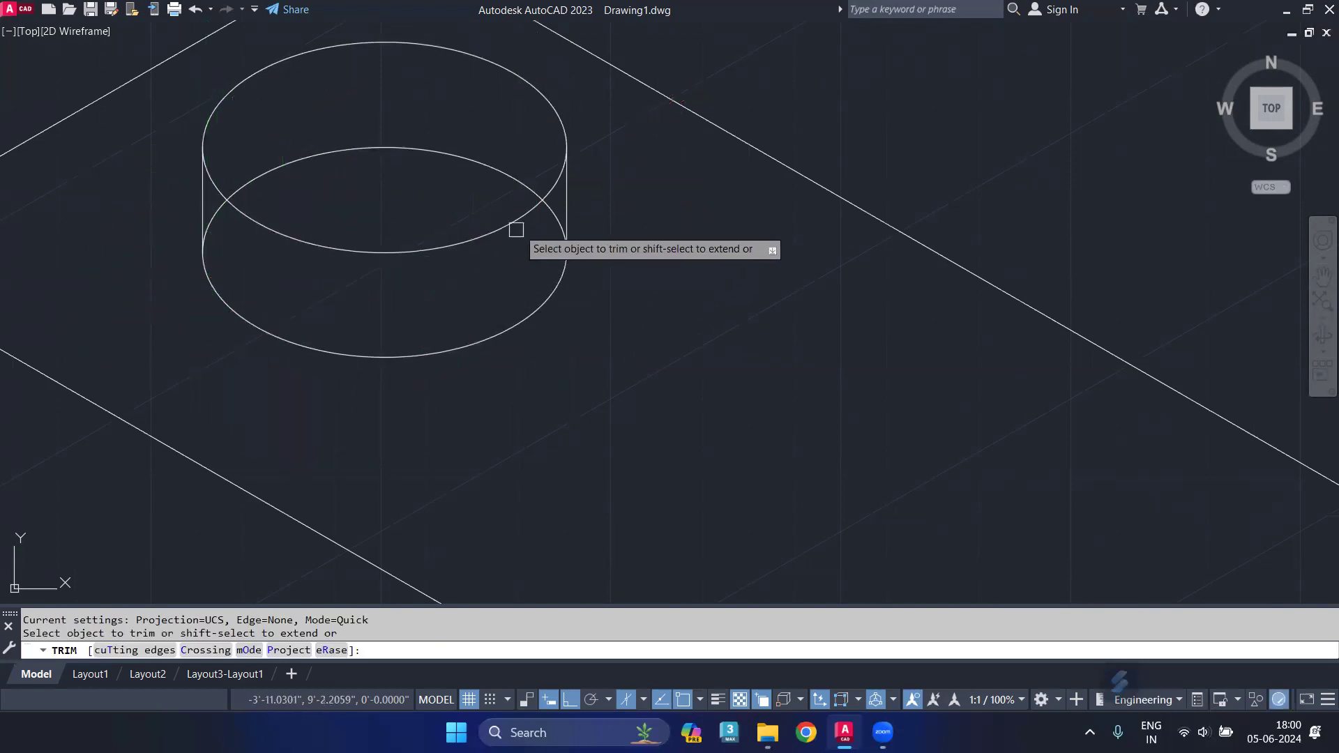
left_click(514, 179)
left_click(227, 211)
key("Escape")
scroll(380, 227, "down", 2)
scroll(478, 291, "down", 4)
middle_click_drag(481, 307, 364, 244)
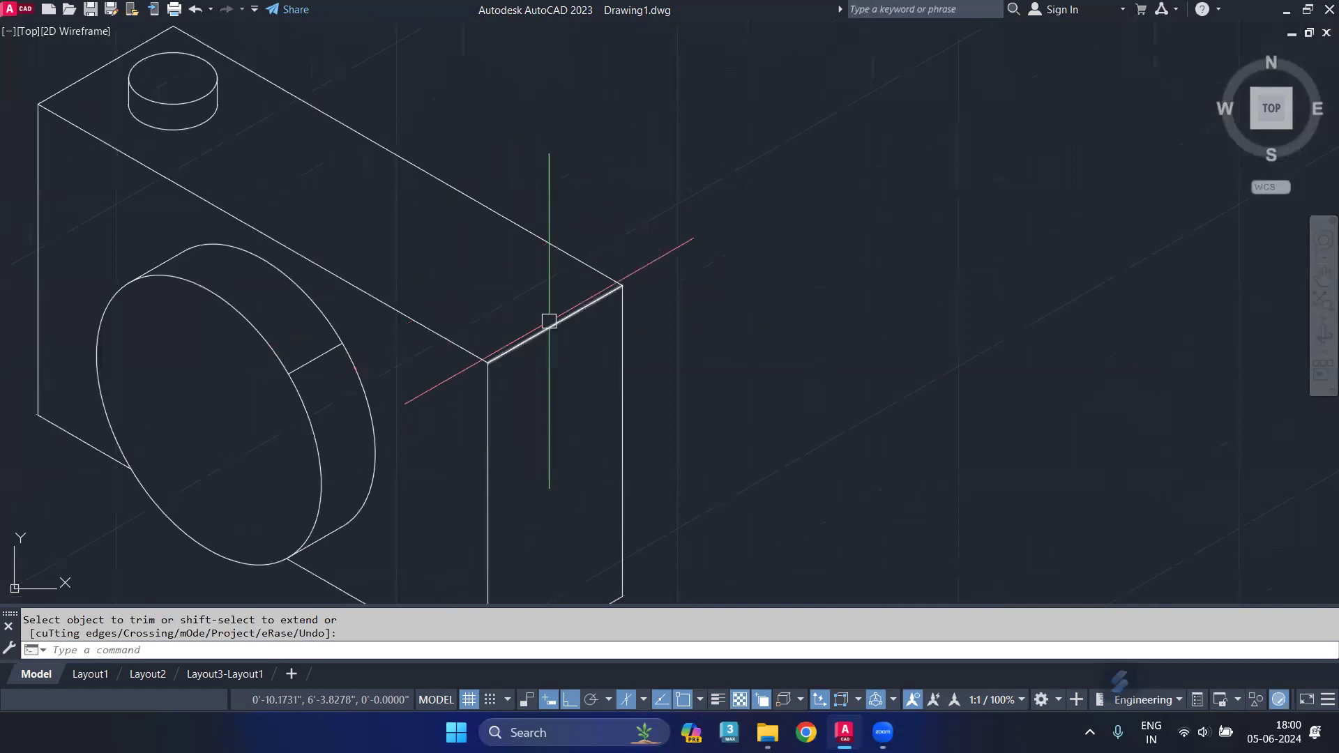
- Draw a 20-unit line from the body's top corner on the left isoplane
key("Escape")
type("l")
key("Return")
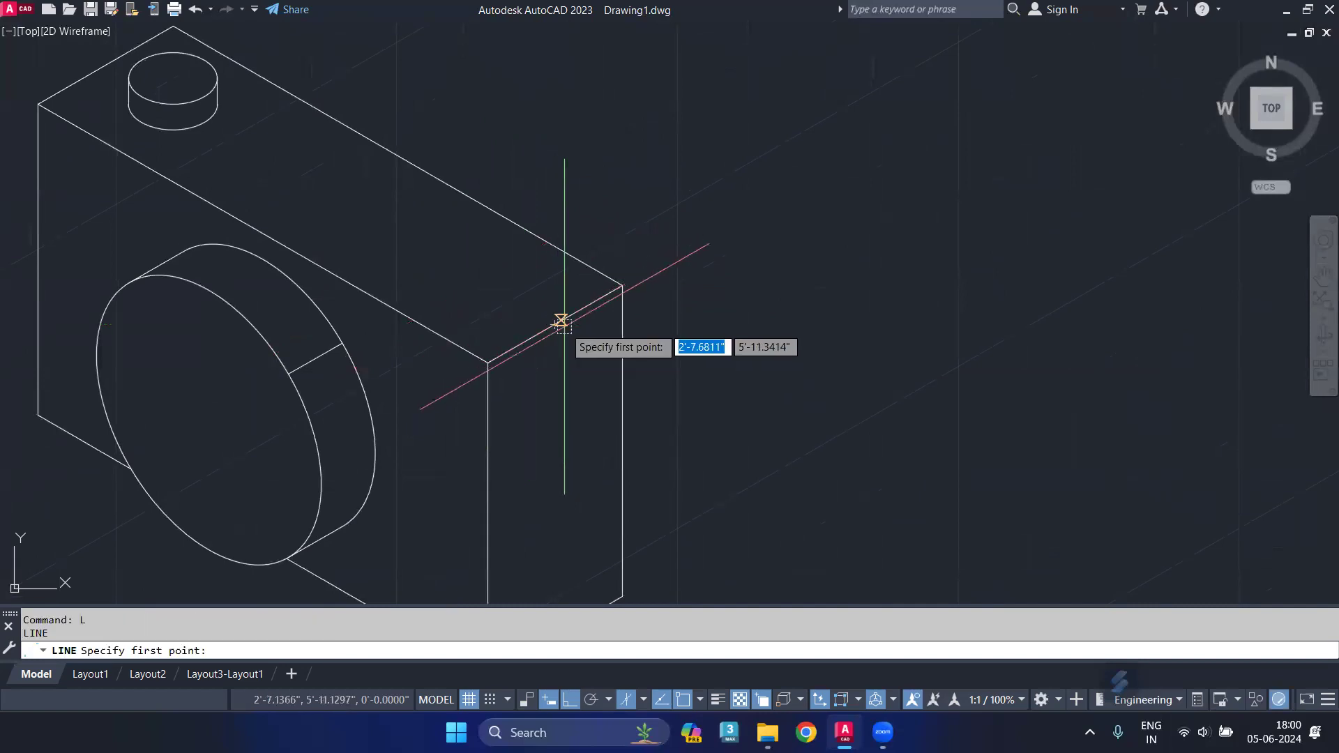
left_click(554, 324)
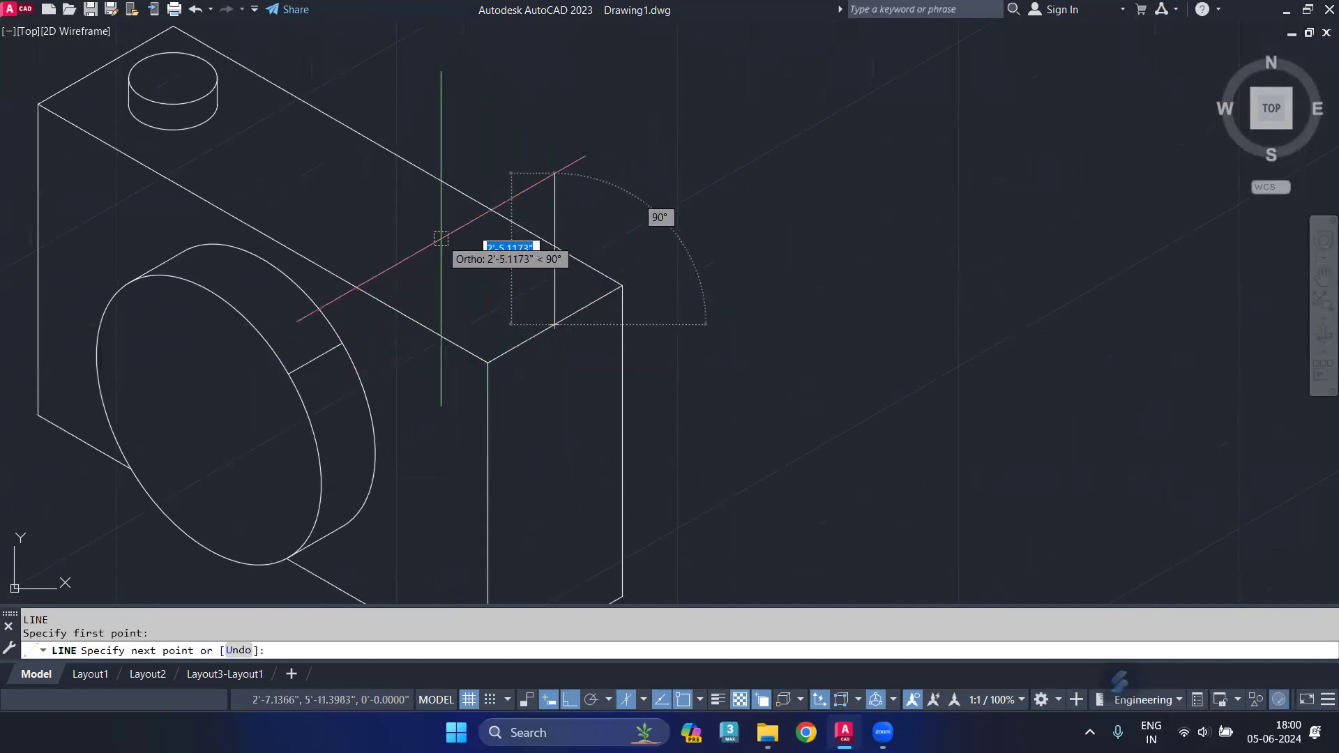
key("F5")
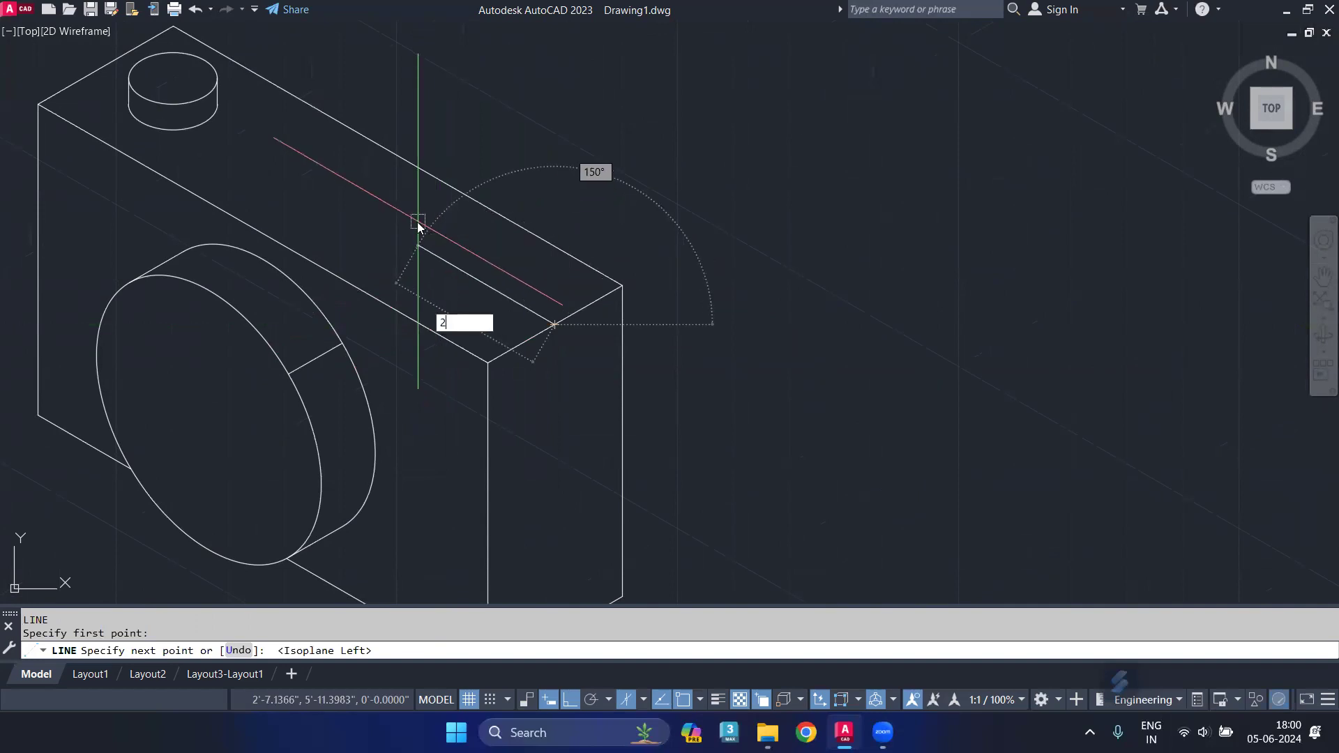
type("0")
key("Return")
key("Escape")
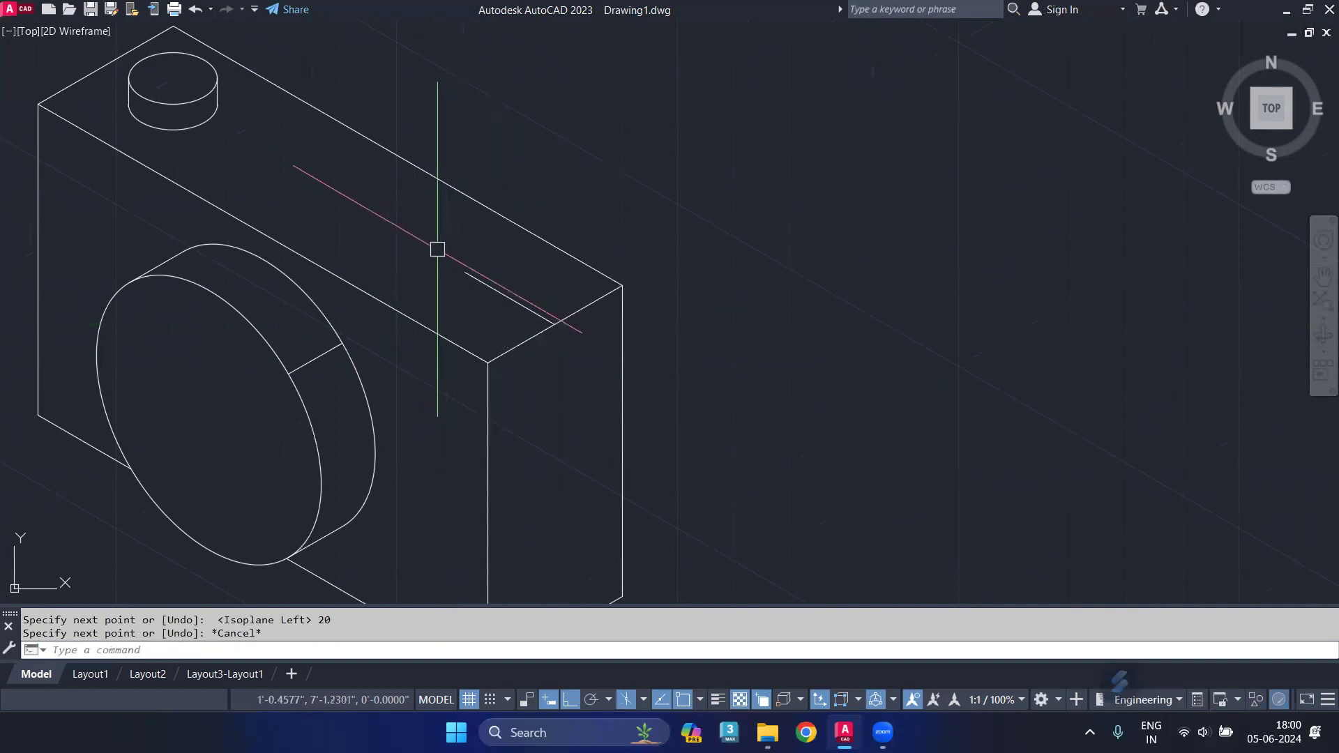
type("l")
- Draw a 7-unit line on the top isoplane and select it
key("Return")
left_click(463, 273)
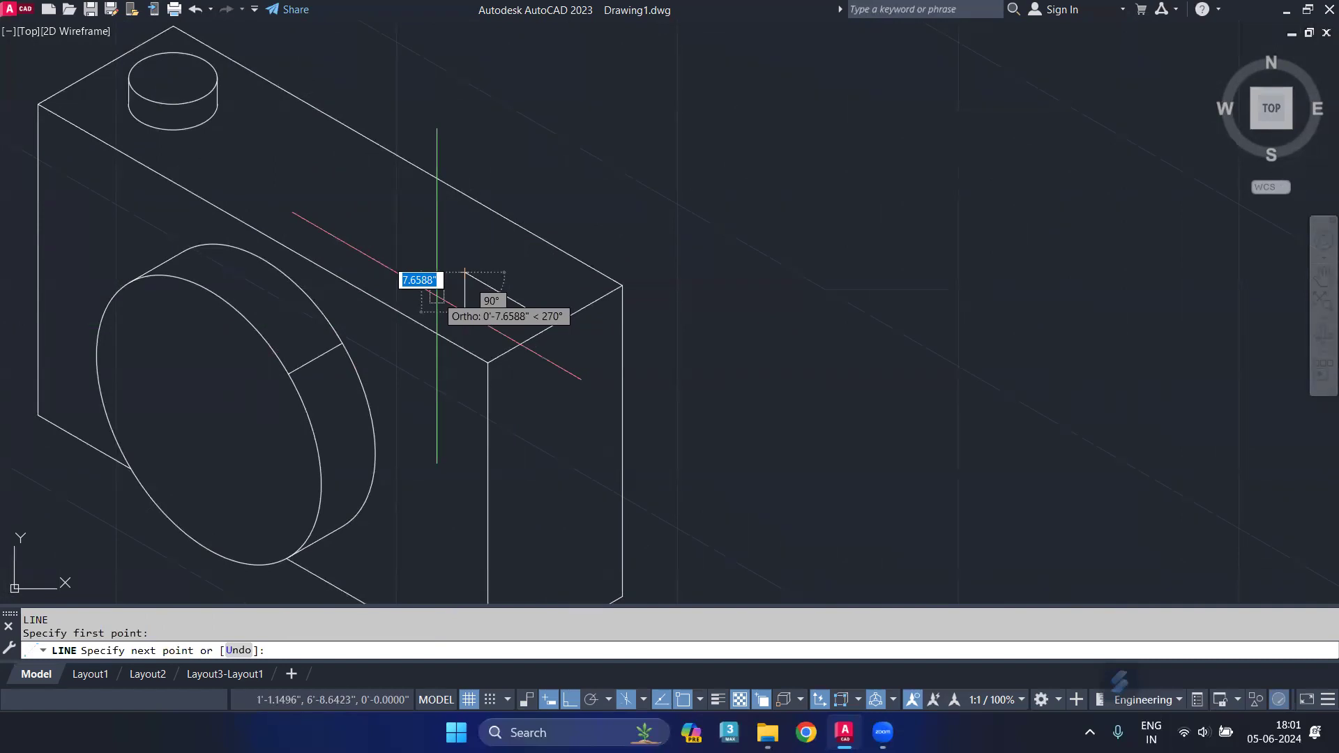
key("F5")
scroll(427, 303, "up", 2)
type("7")
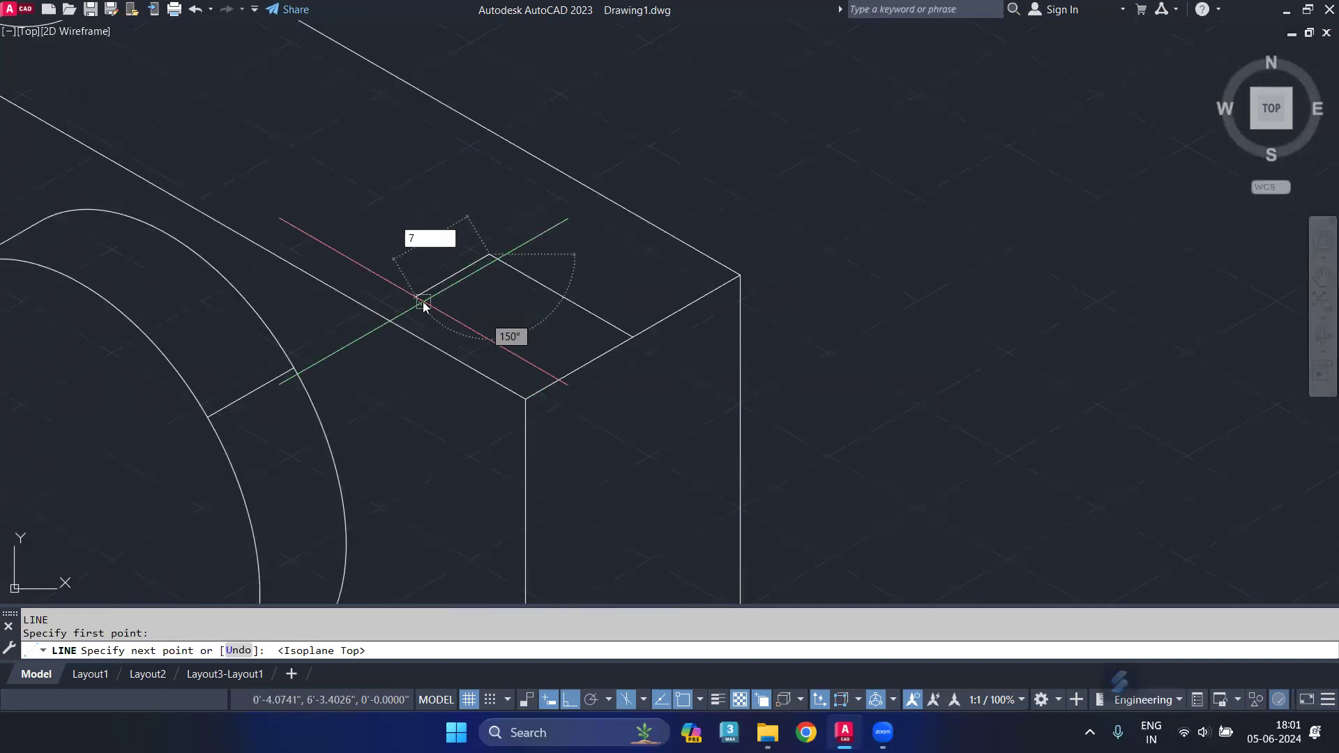
key("Return")
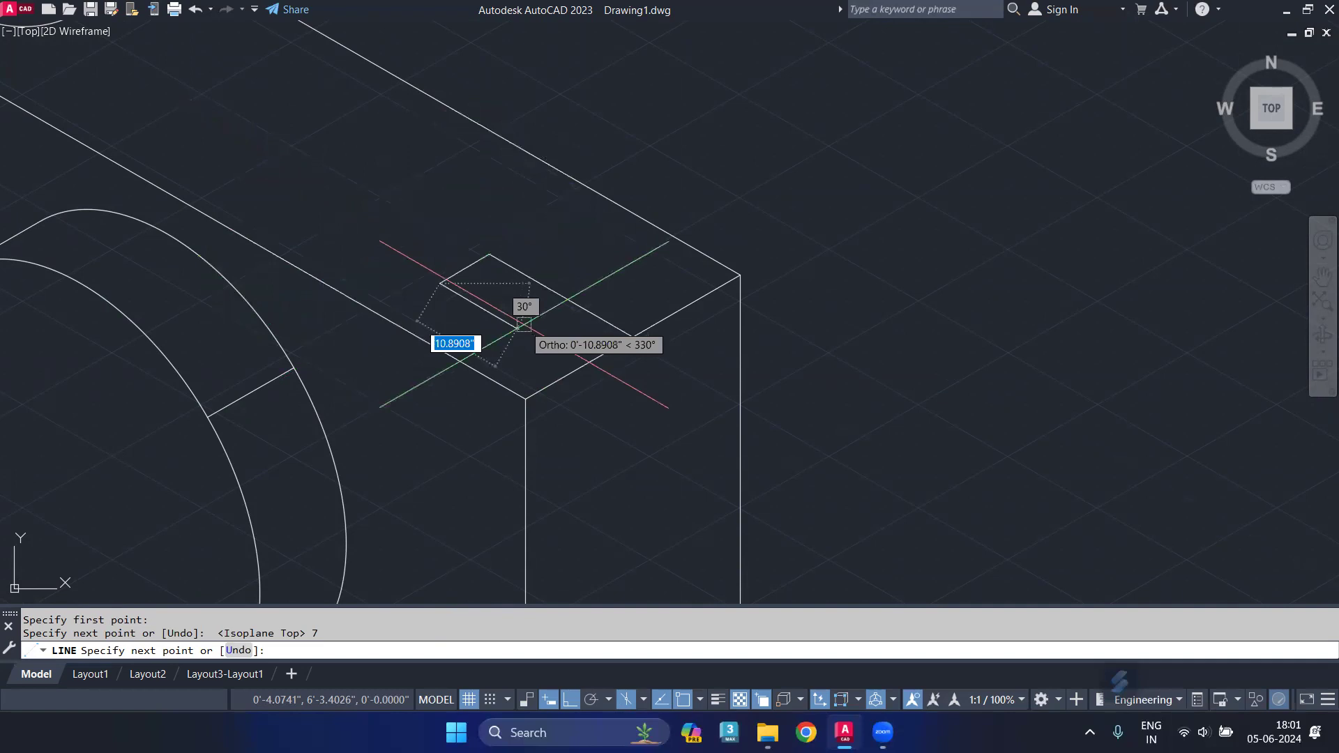
key("Escape")
left_click(471, 264)
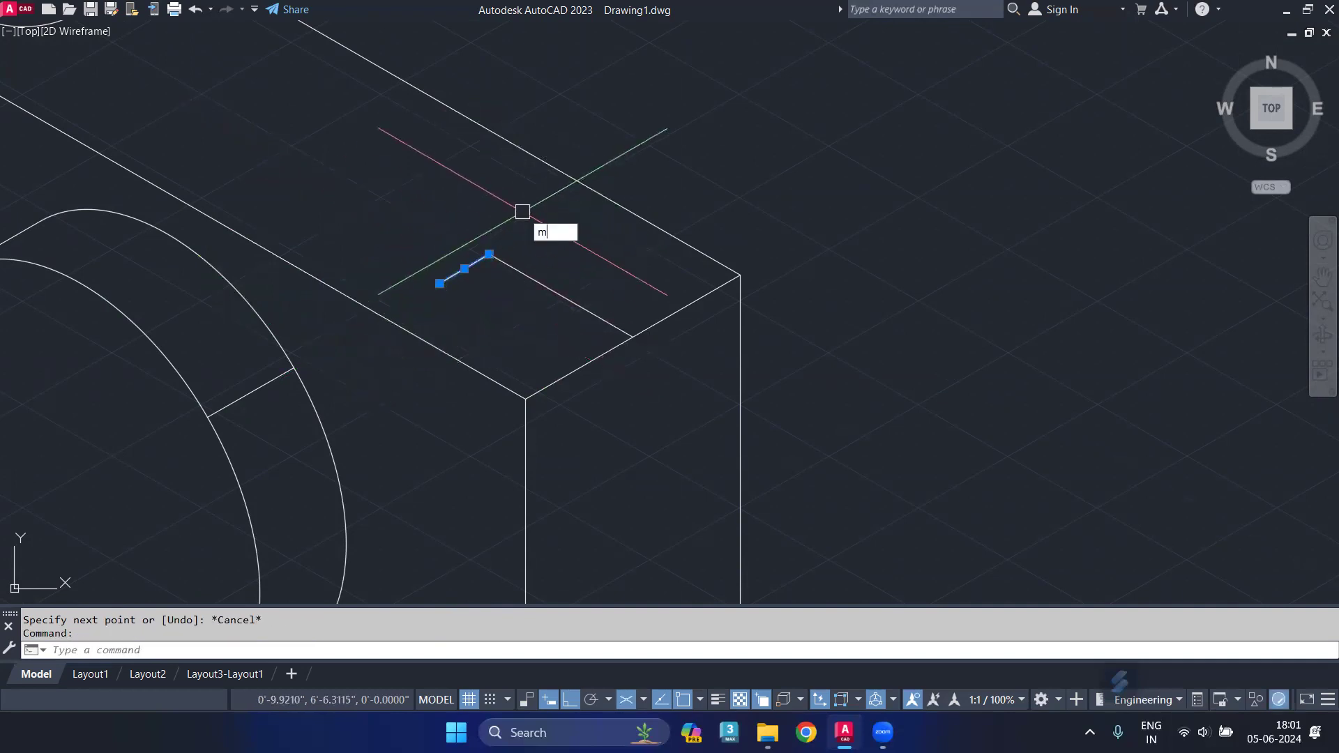
- Start mirroring the chosen line, cycle the isometric plane, then cancel the mirror
type("i")
key("Return")
left_click(489, 255)
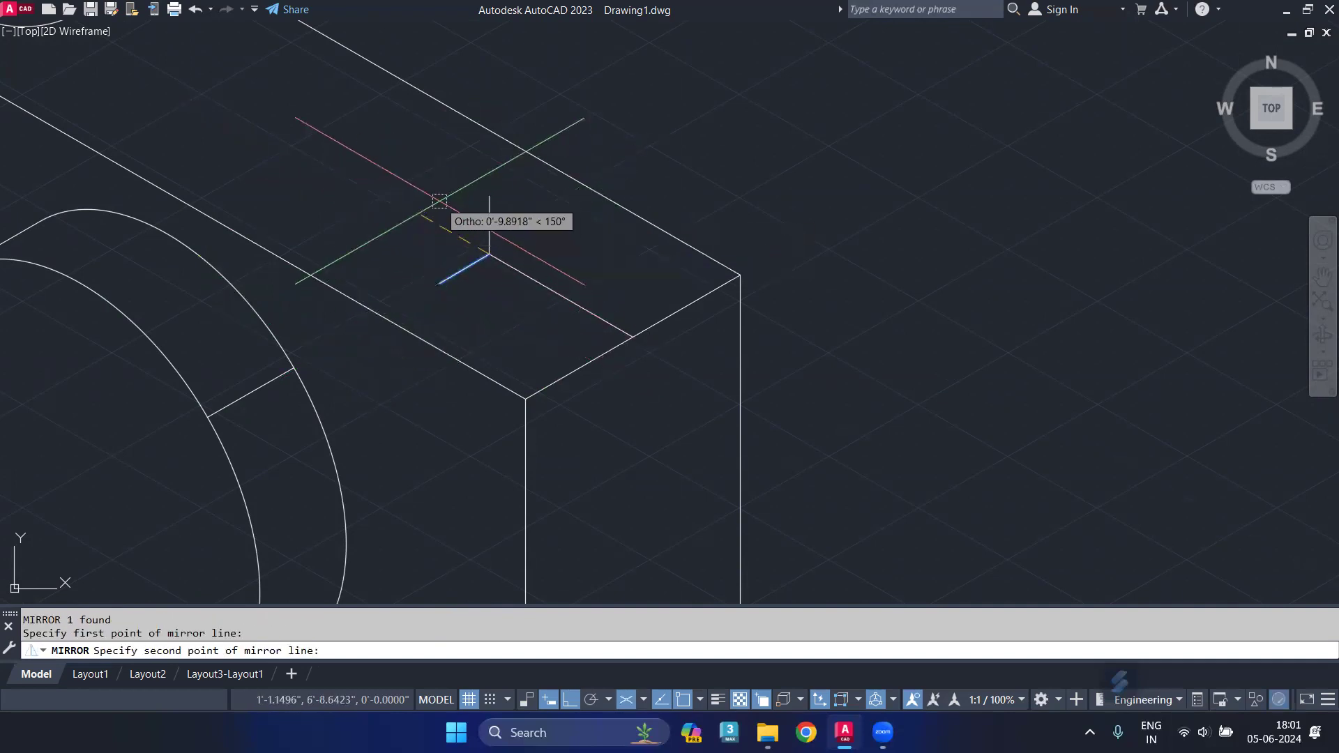
key("F5")
key("F5")
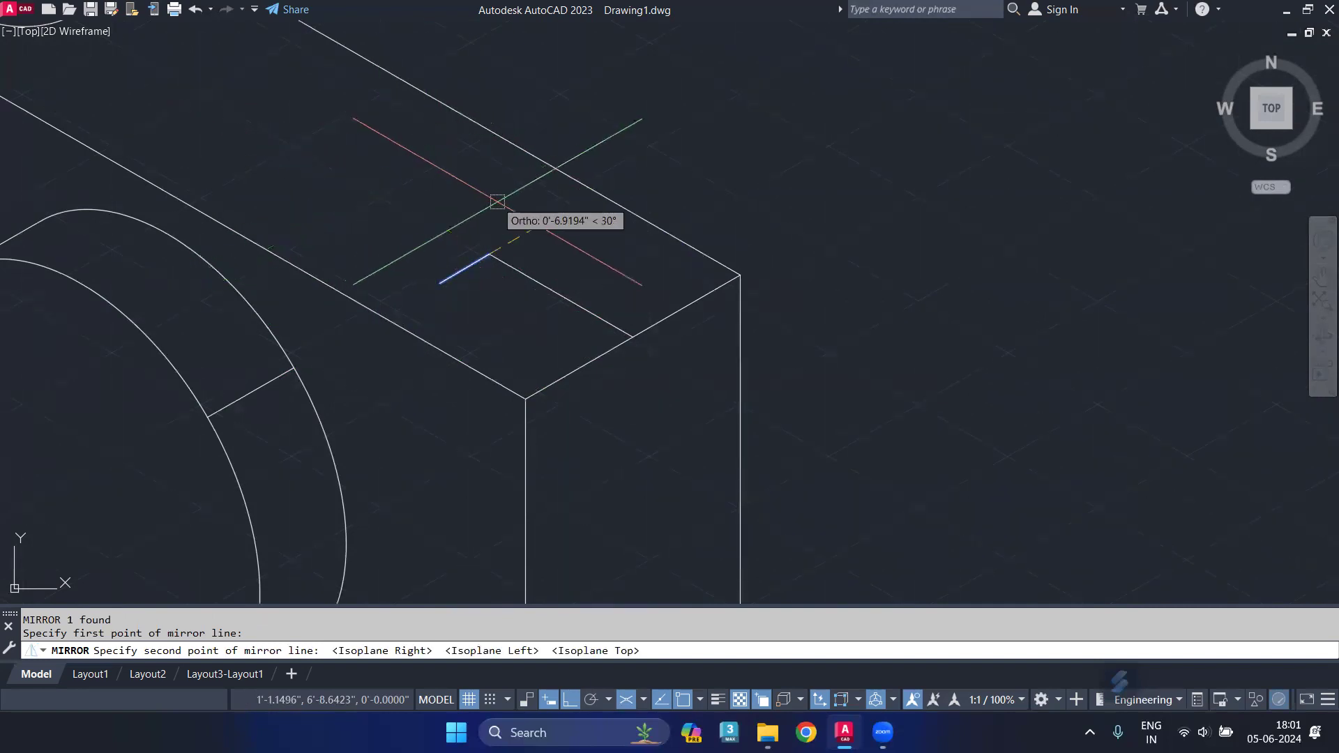
key("Escape")
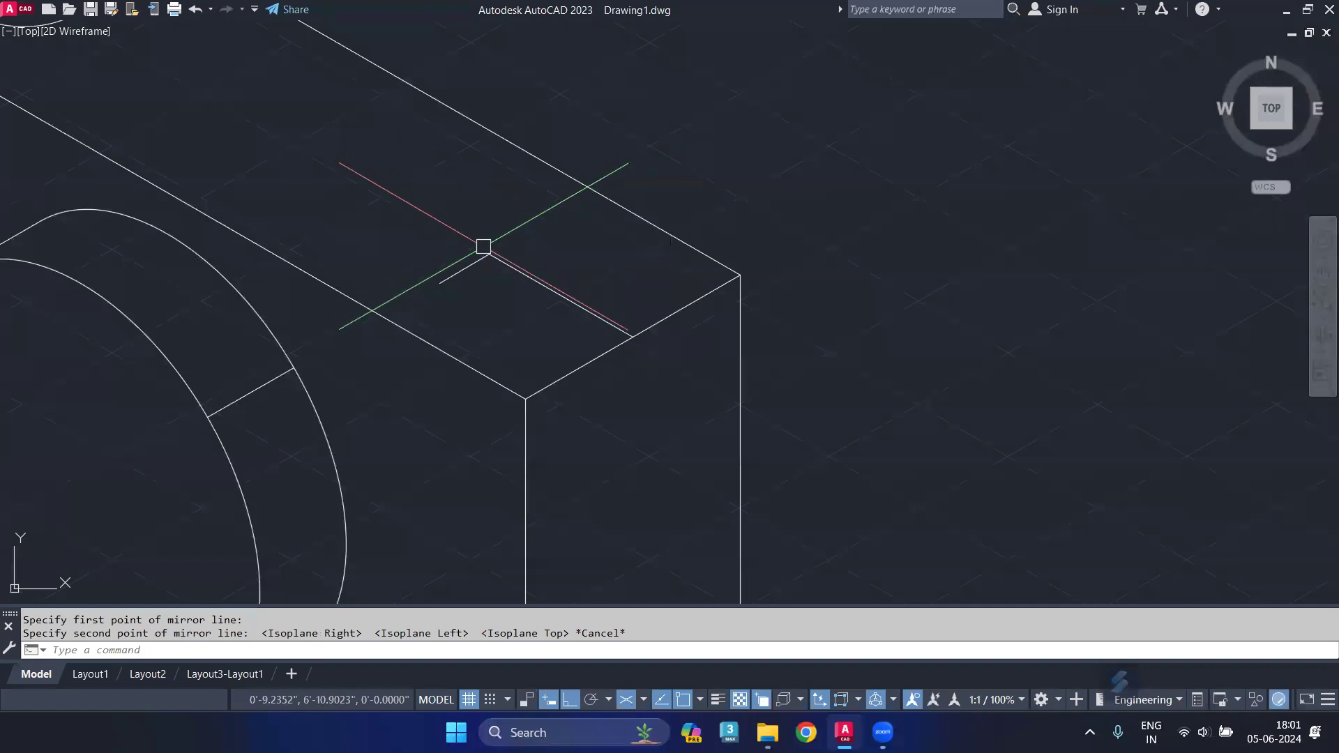
- Draw a closed 7 × 14 isometric rectangle on the top face and erase the diagonal guide line
type("l")
key("Return")
left_click(489, 254)
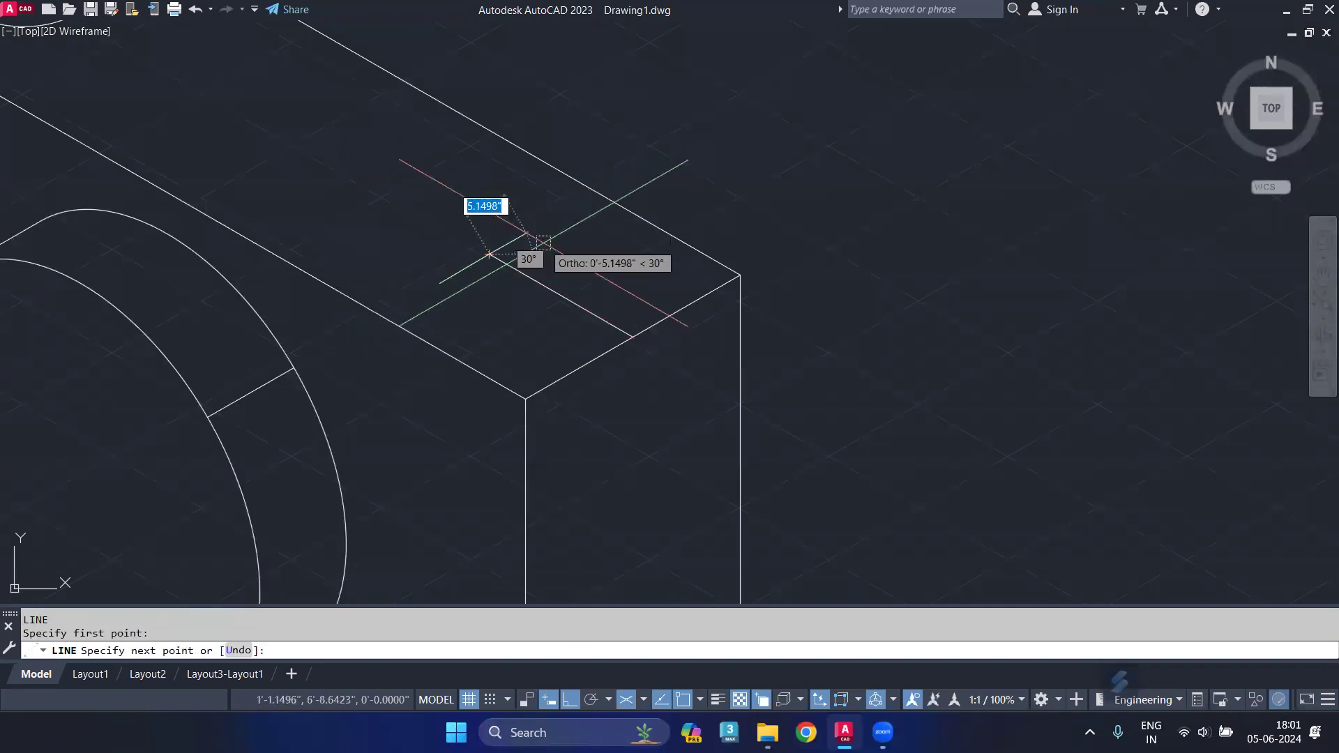
type("7")
key("Return")
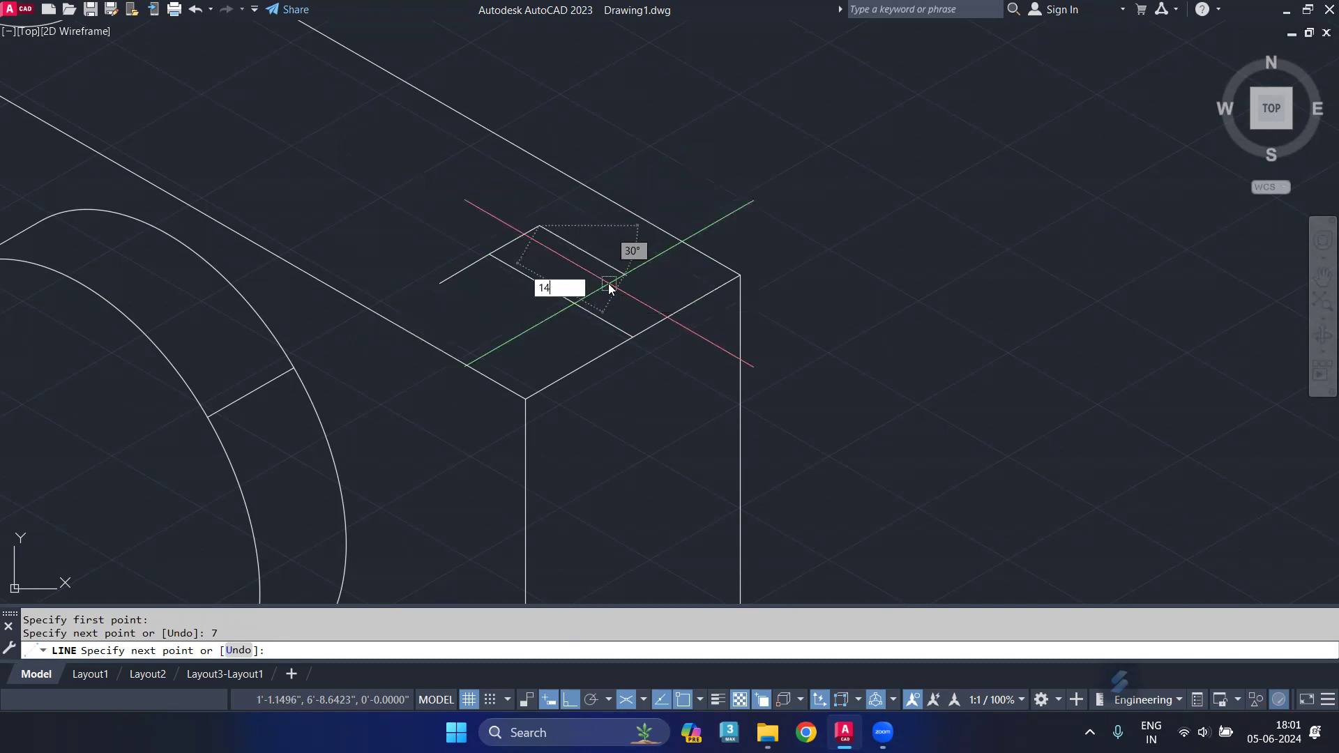
key("Return")
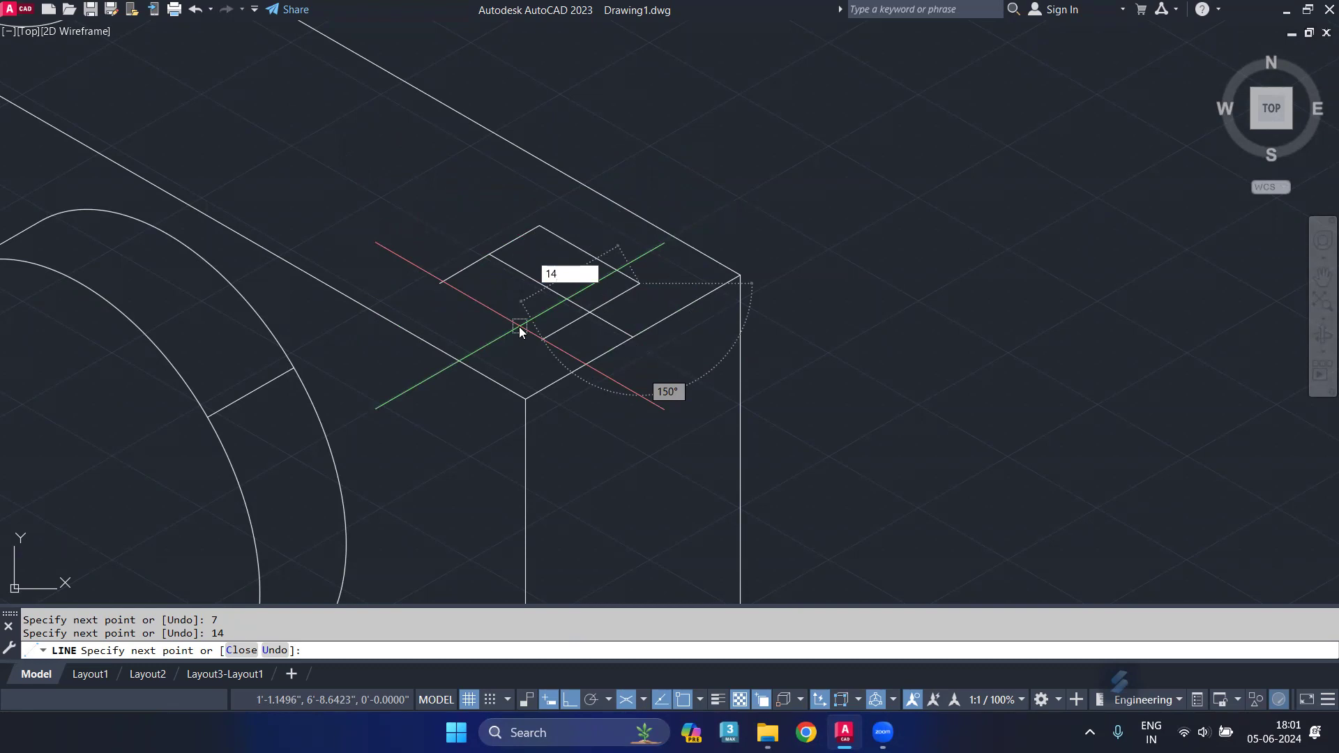
key("Return")
left_click(439, 283)
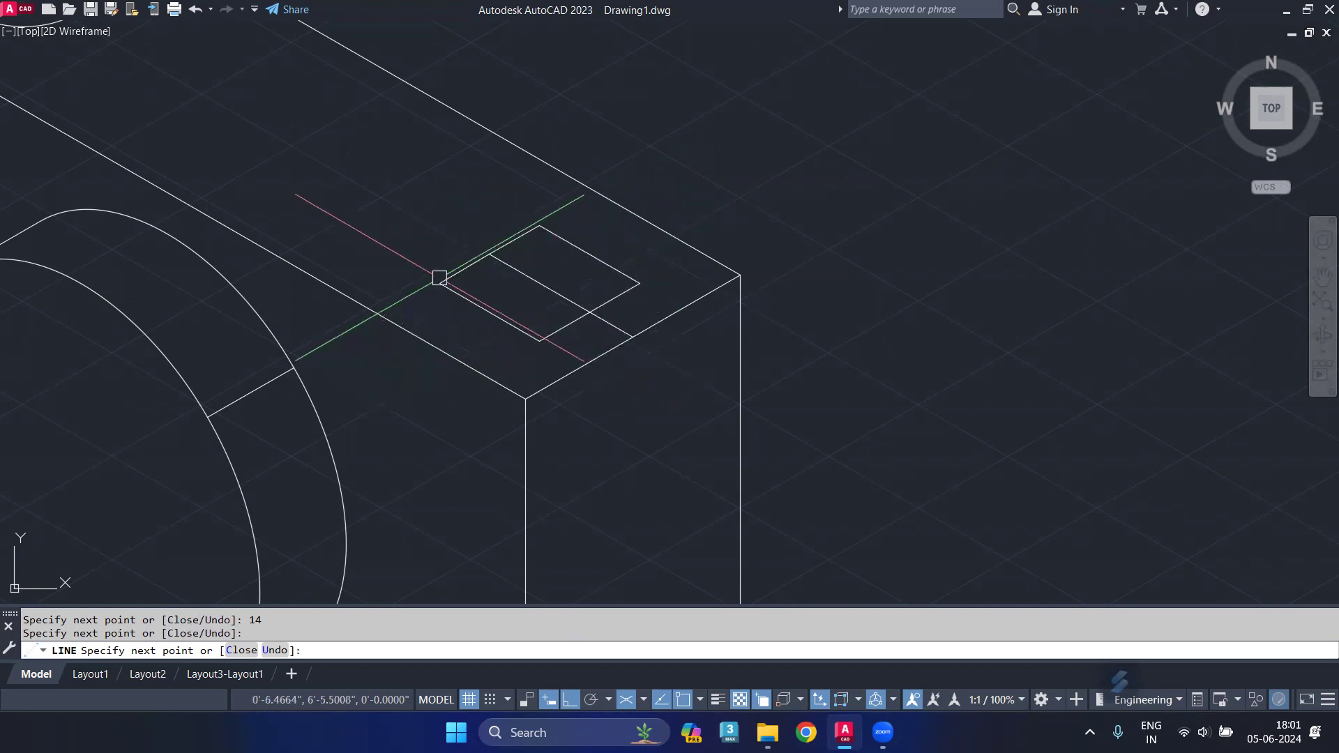
key("Return")
left_click(533, 280)
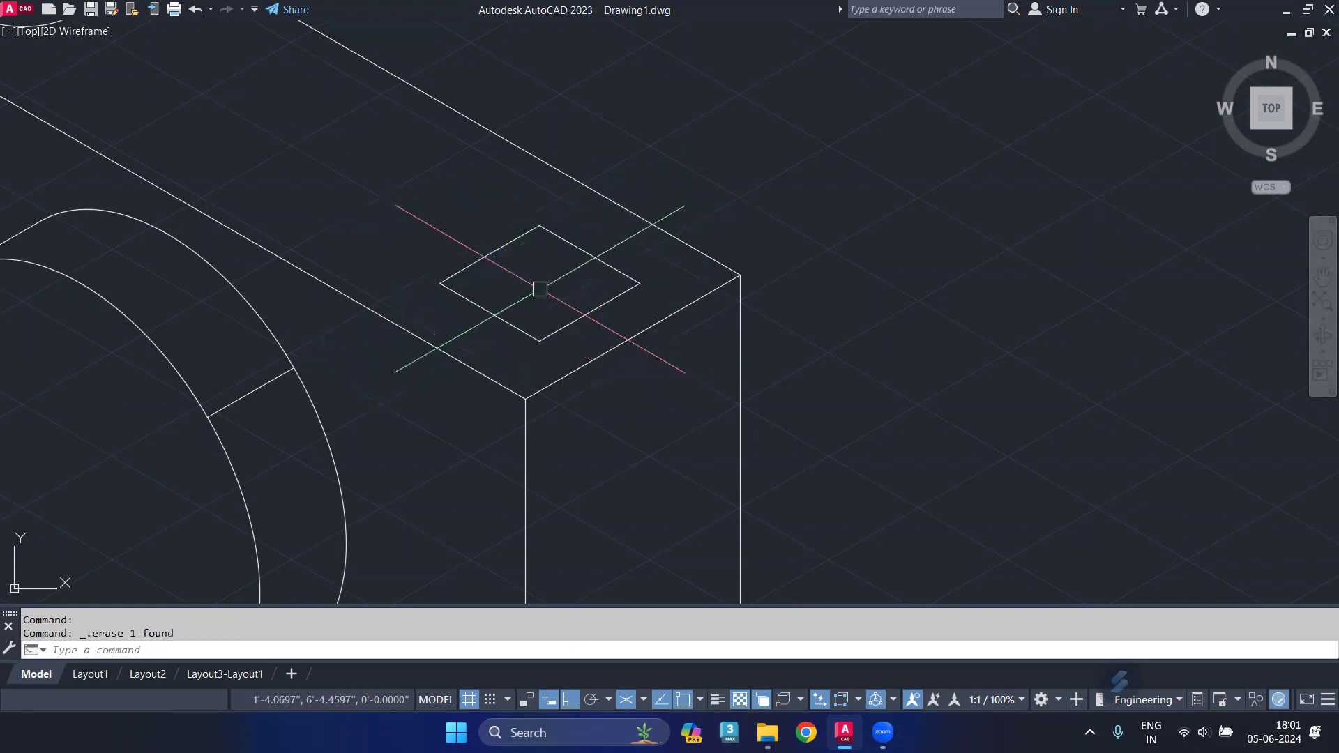
left_click(626, 244)
- Join the rectangle's sides into one polyline and copy it just above the original
left_click(463, 298)
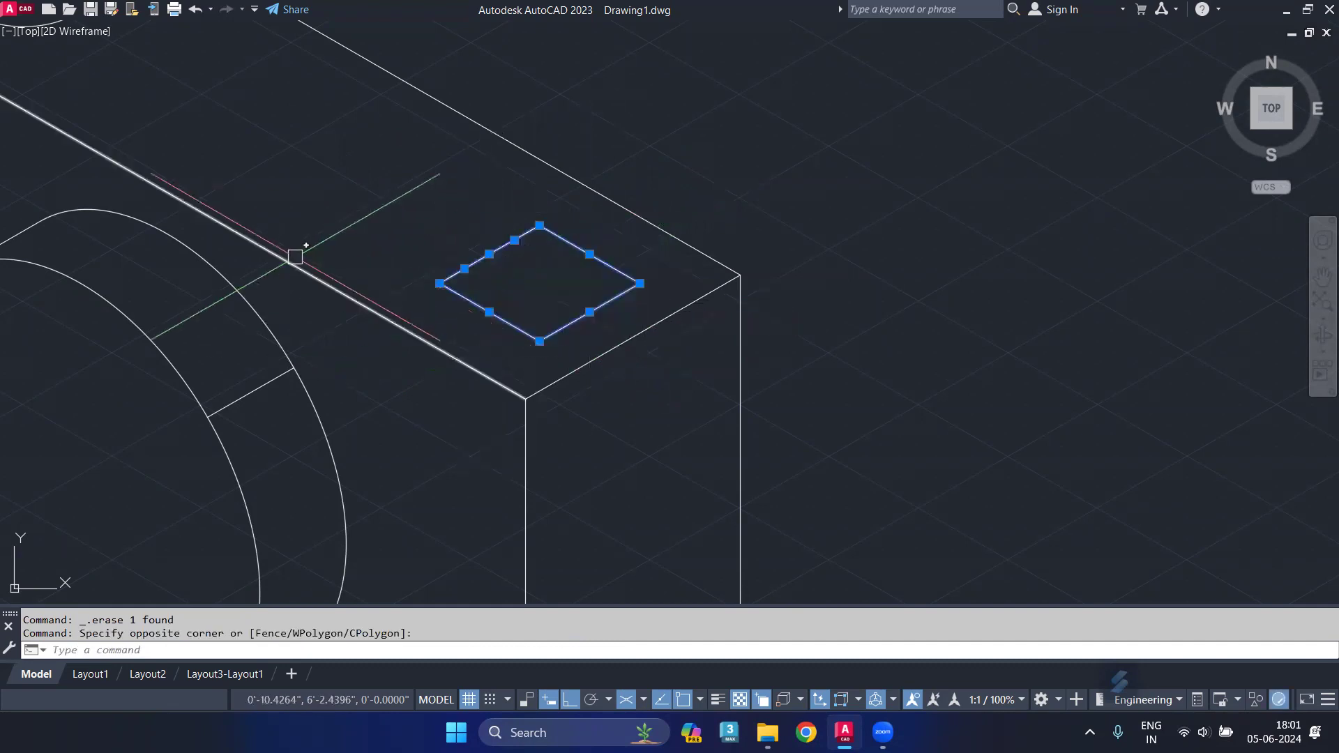
type("j")
key("Return")
left_click(465, 268)
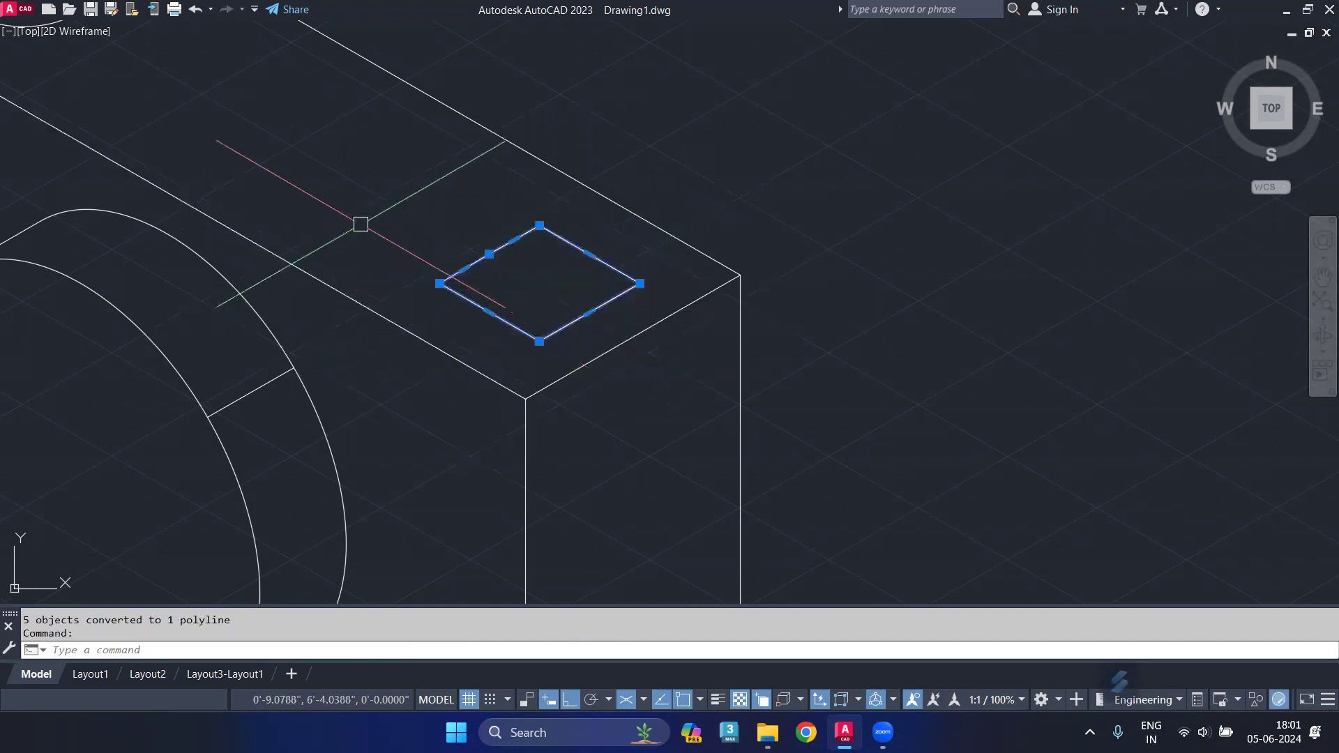
type("co")
key("Return")
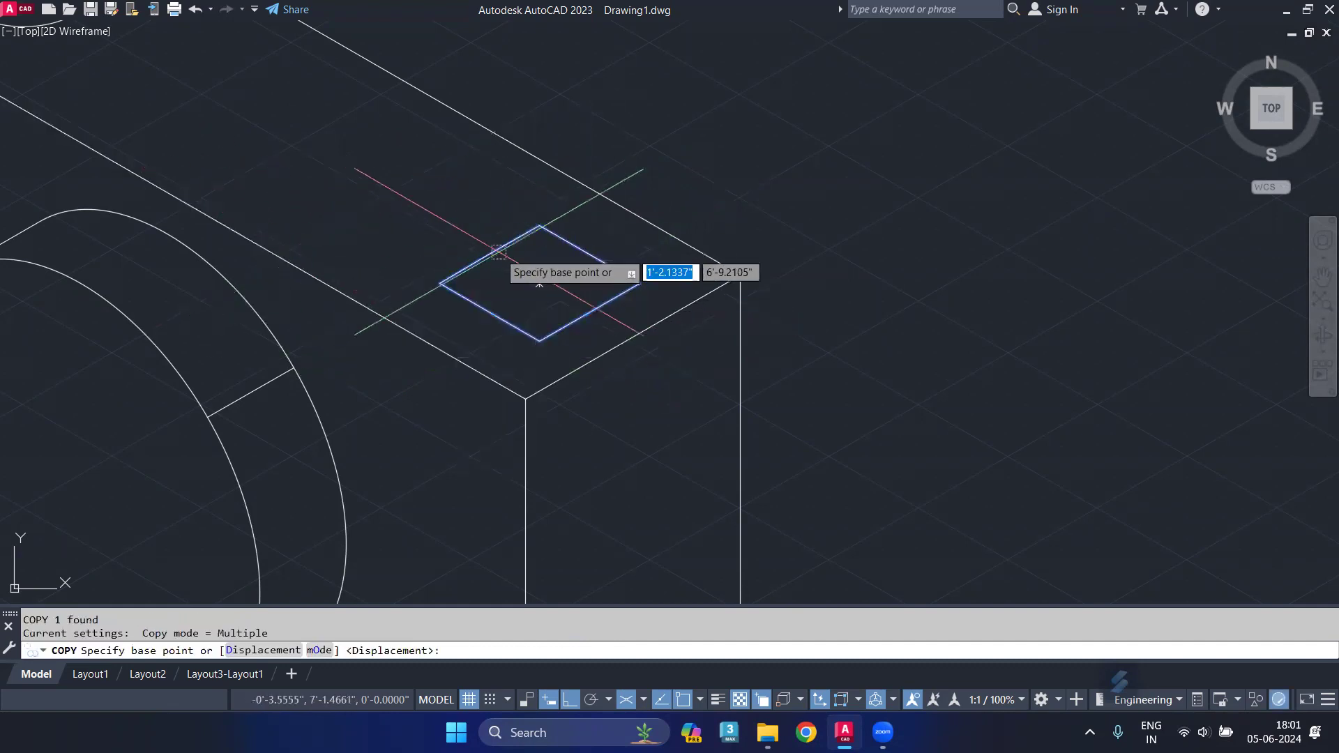
left_click(539, 283)
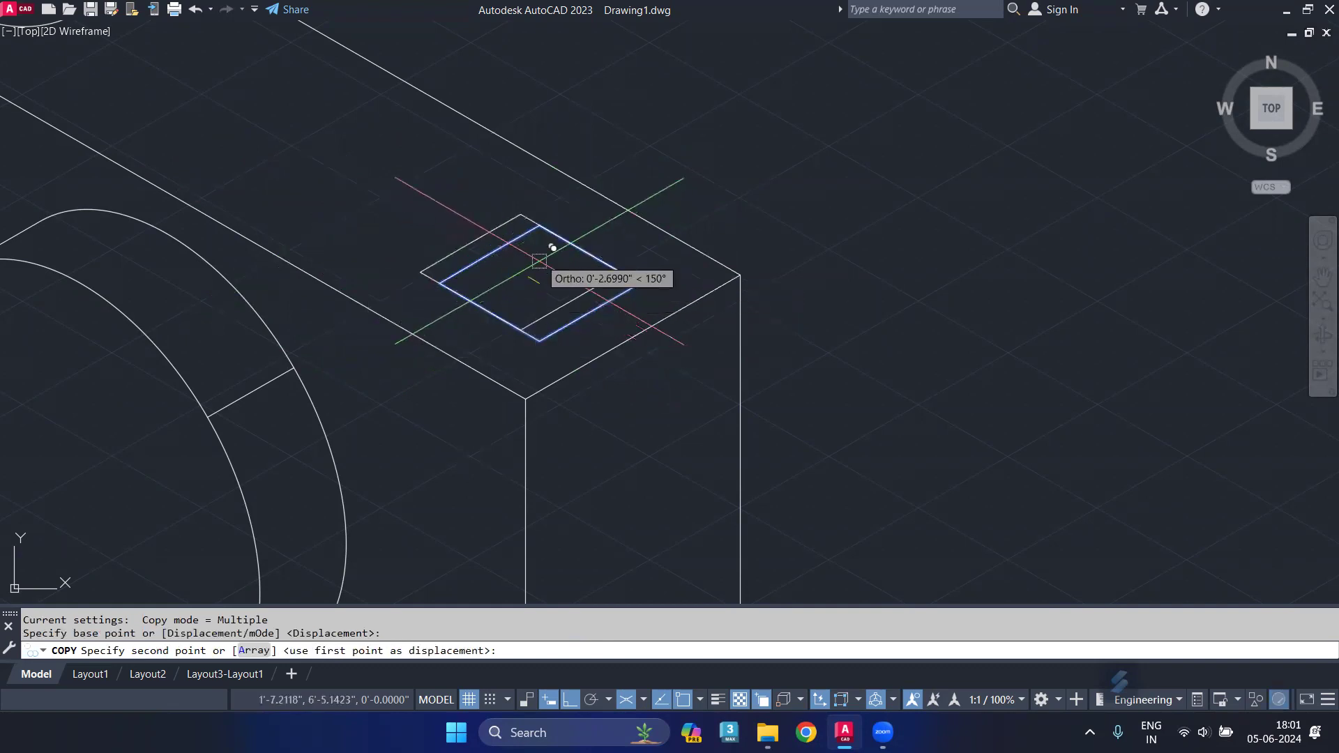
left_click(541, 224)
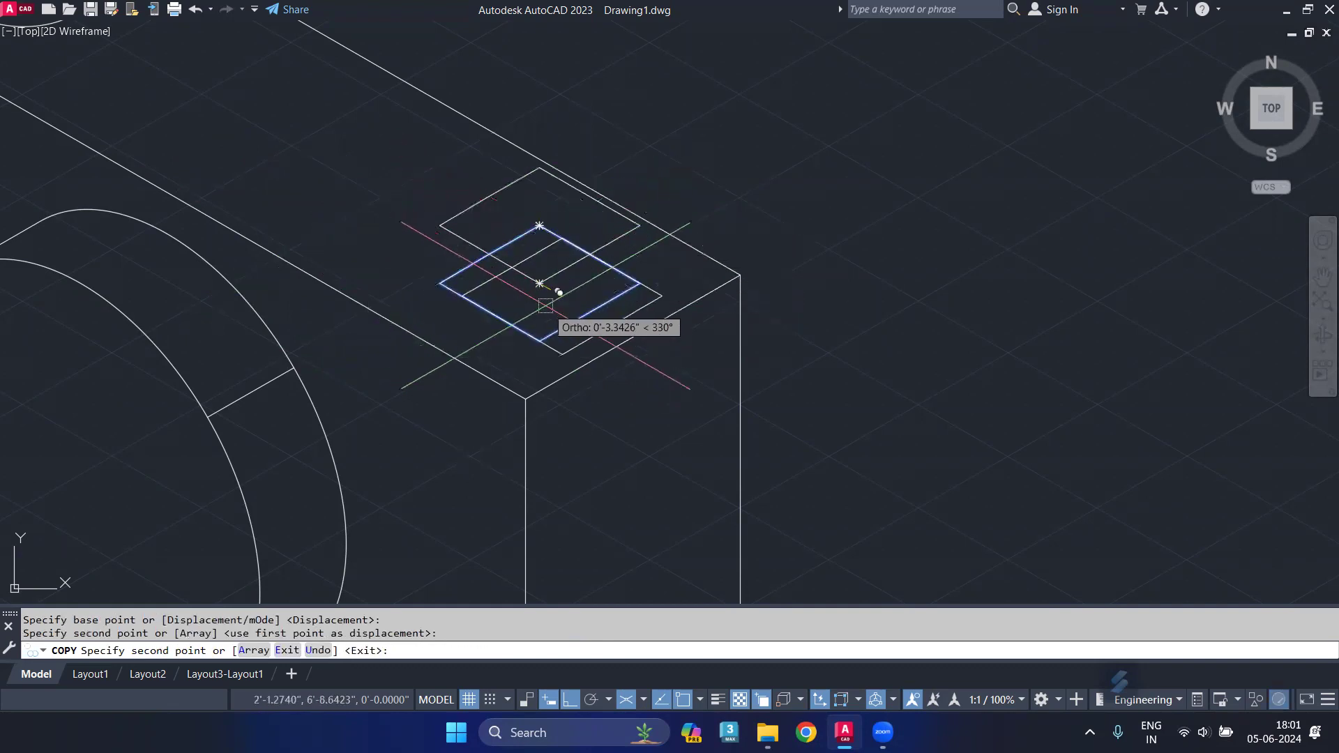
key("Return")
- Draw three vertical edges connecting the upper and lower rectangles
middle_click_drag(614, 323, 565, 357)
scroll(524, 309, "down", 2)
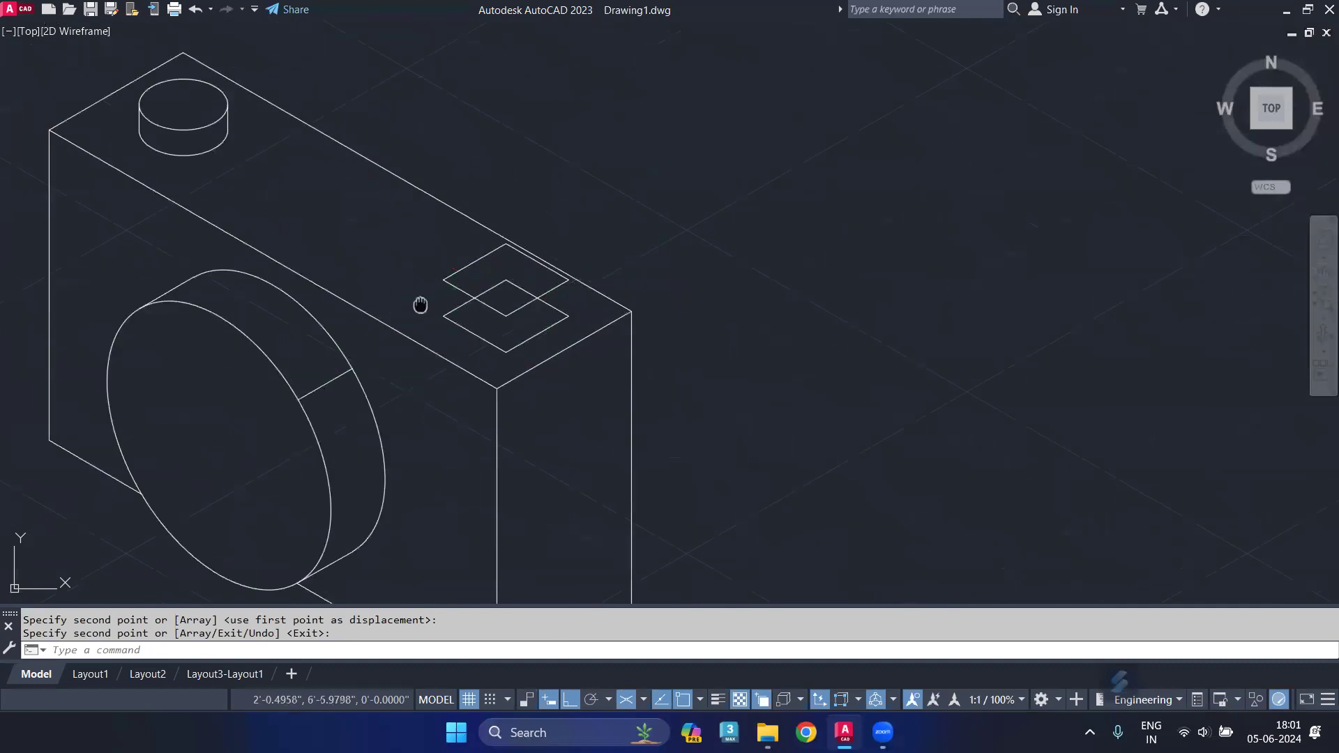
middle_click_drag(420, 305, 424, 328)
scroll(572, 322, "up", 4)
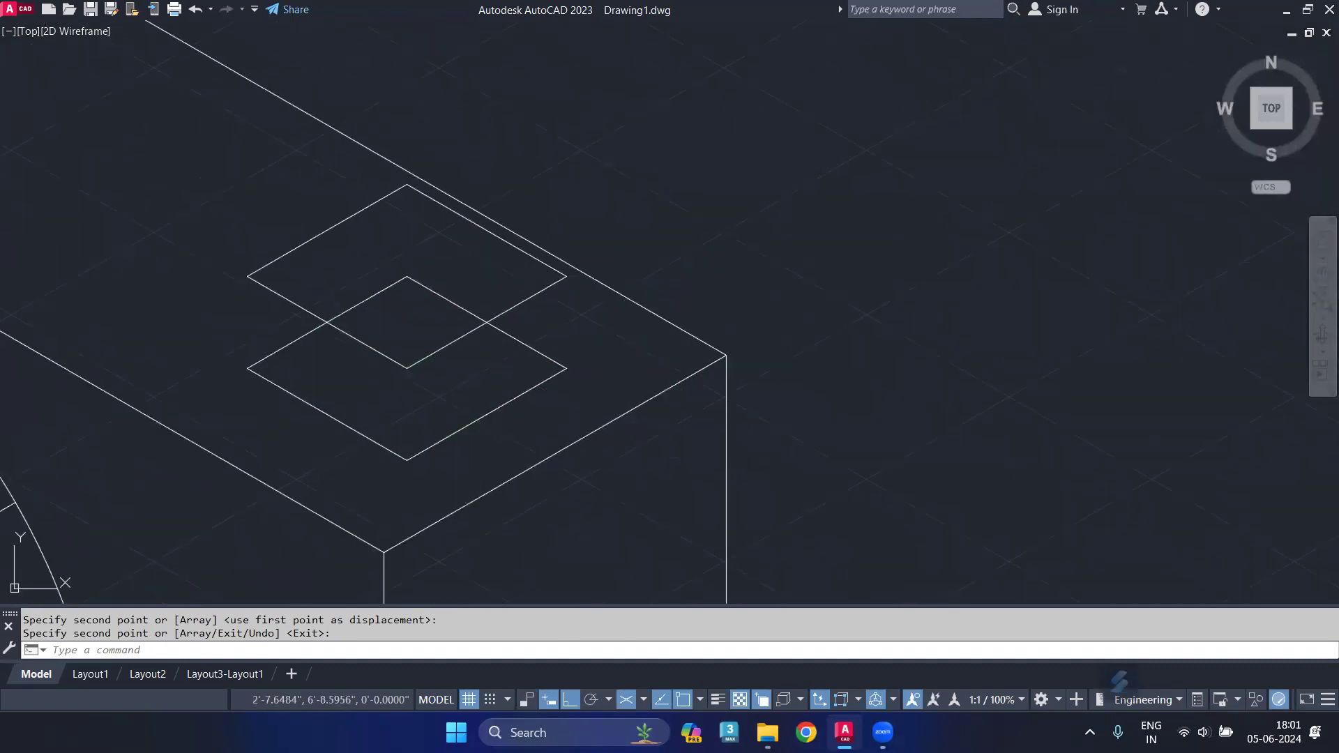
type("l")
key("Return")
left_click(566, 277)
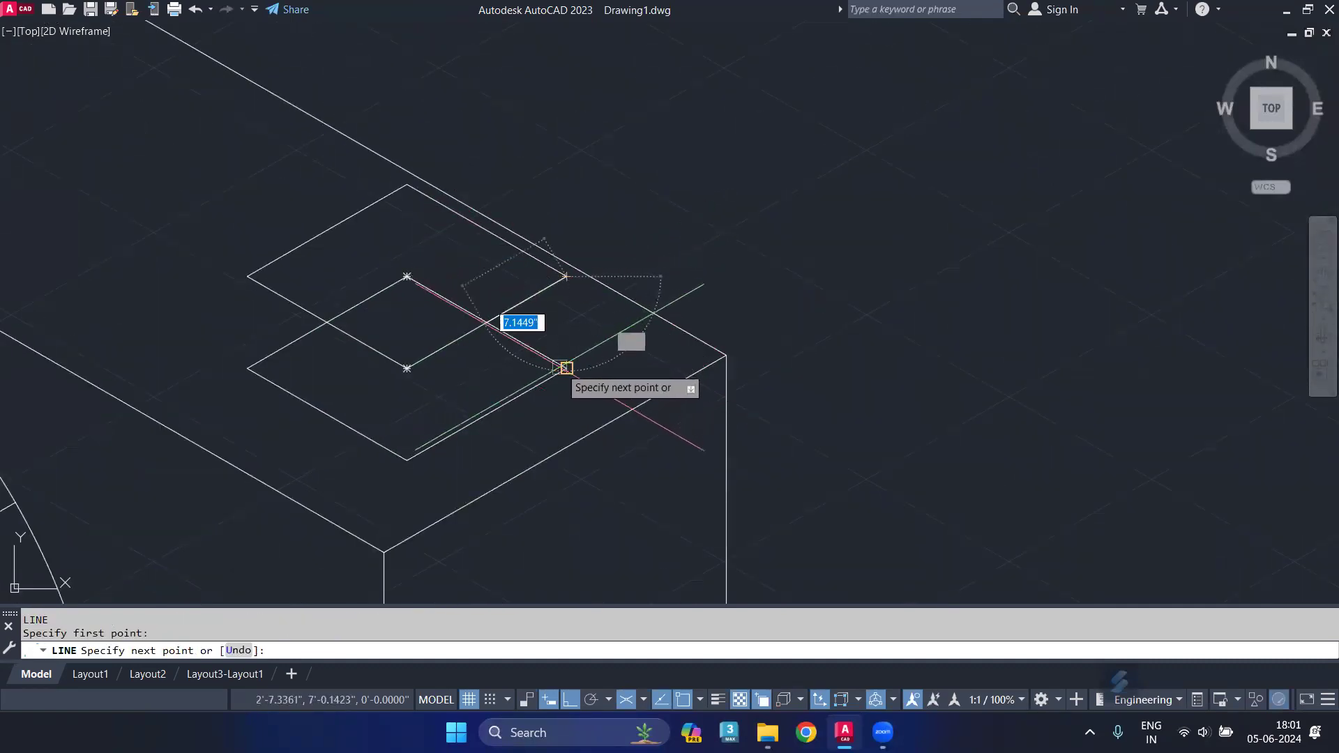
left_click(566, 367)
key("Return")
key("Return")
left_click(407, 367)
left_click(406, 460)
key("Return")
key("Return")
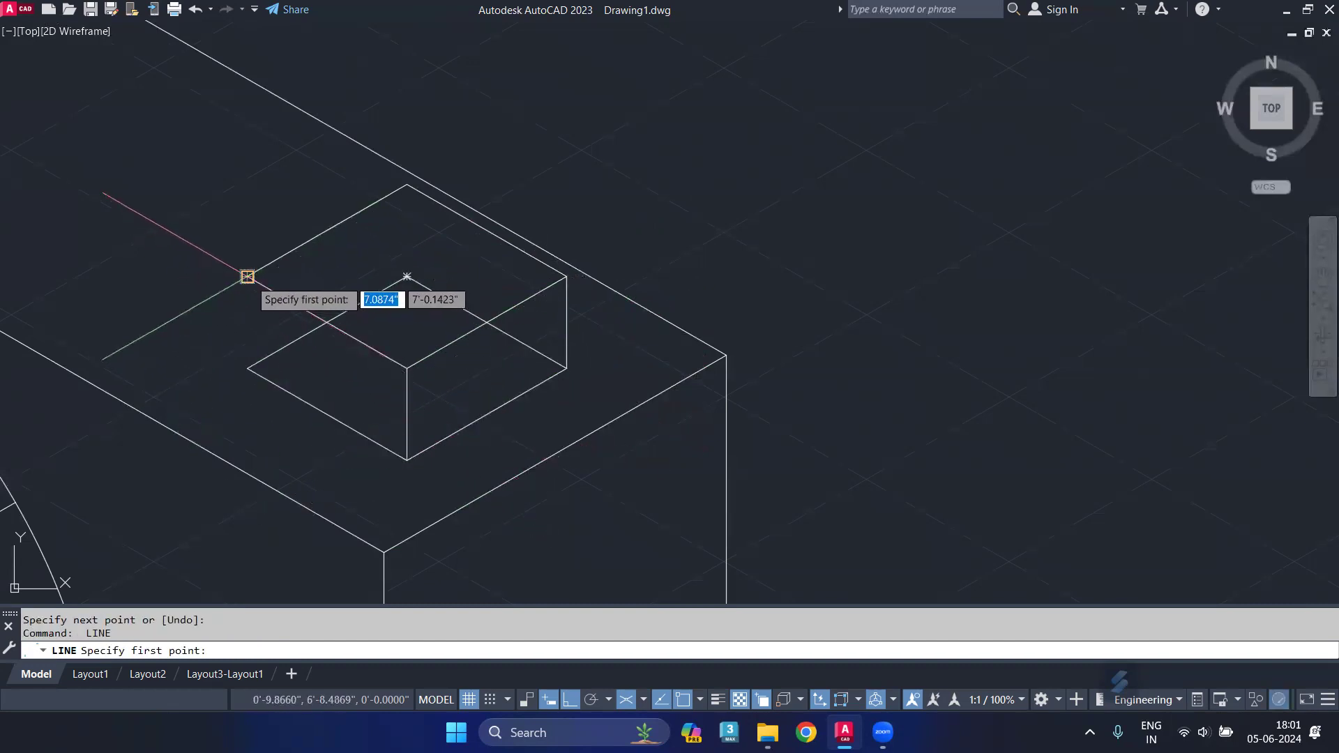
left_click(248, 277)
left_click(248, 367)
- Trim the button's hidden inner edge and zoom out to the whole camera
key("Return")
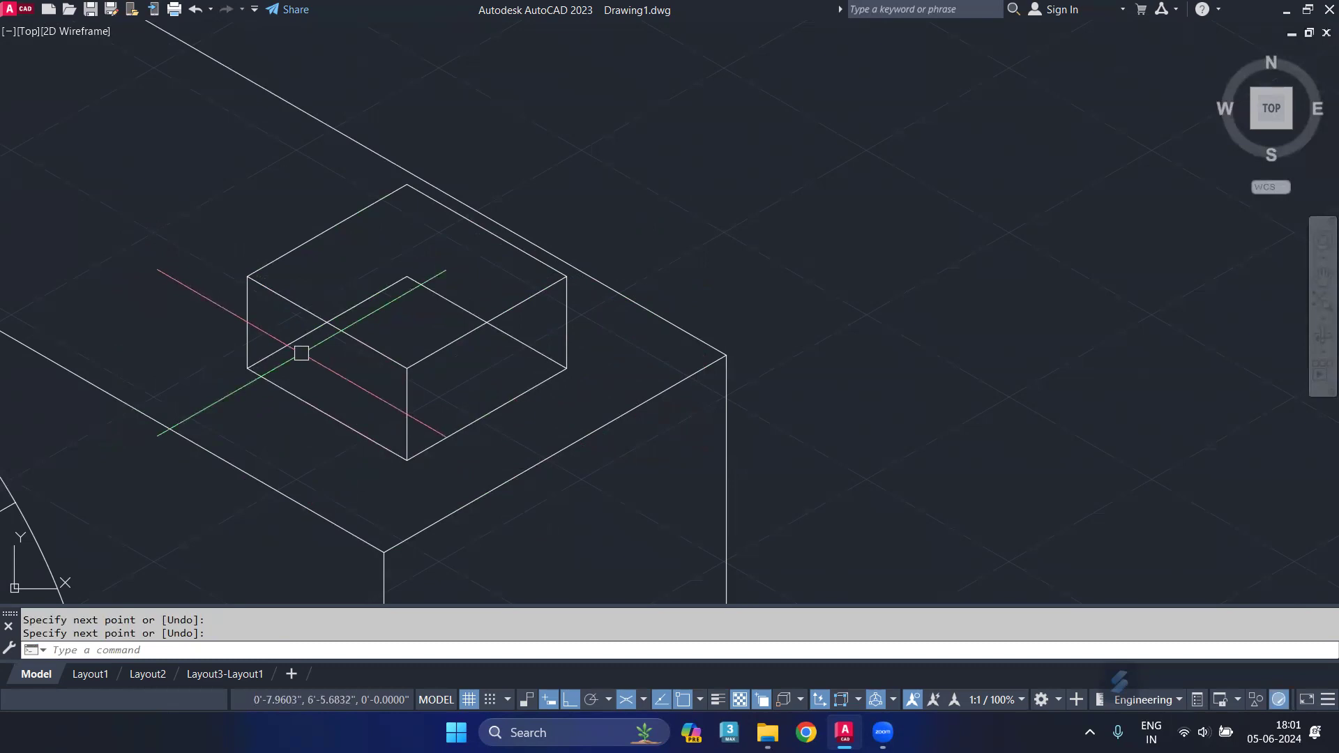
type("tr")
key("Return")
left_click(352, 309)
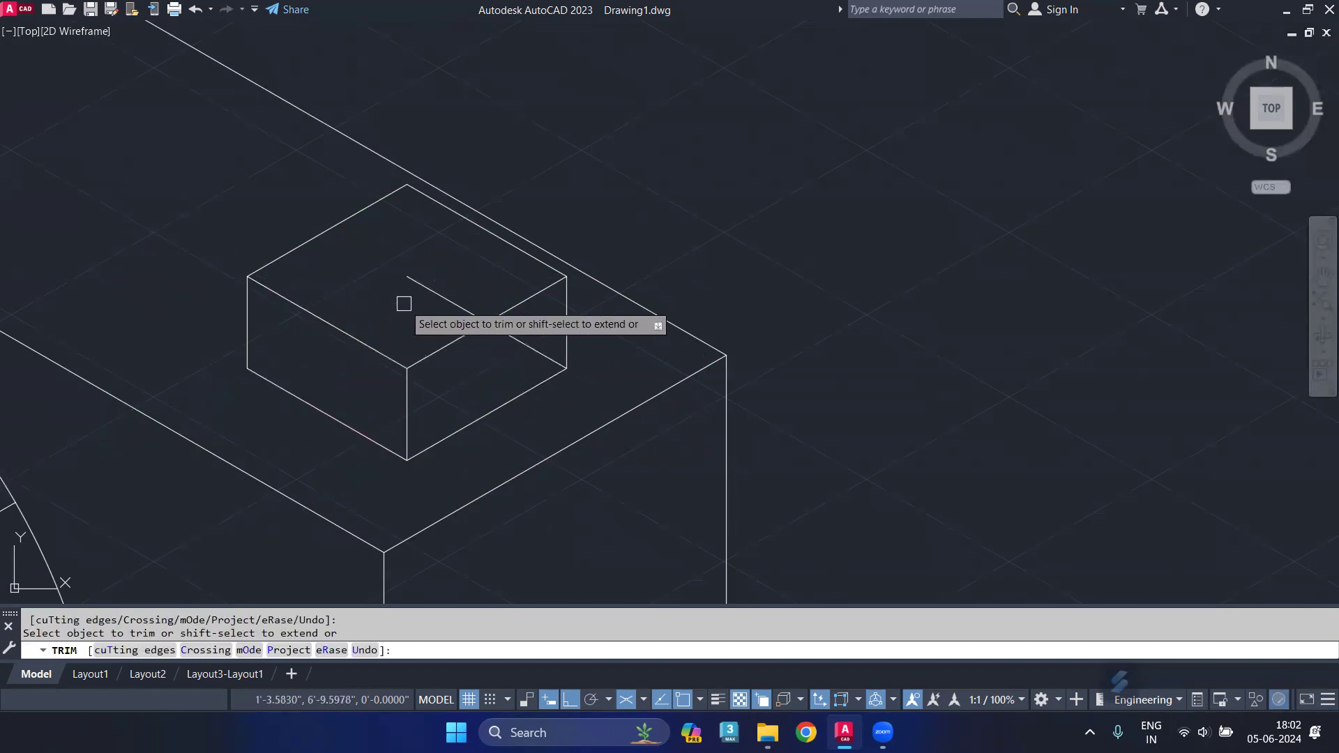
scroll(287, 294, "down", 6)
middle_click_drag(287, 293, 398, 353)
scroll(368, 350, "up", 4)
key("Return")
scroll(371, 350, "down", 2)
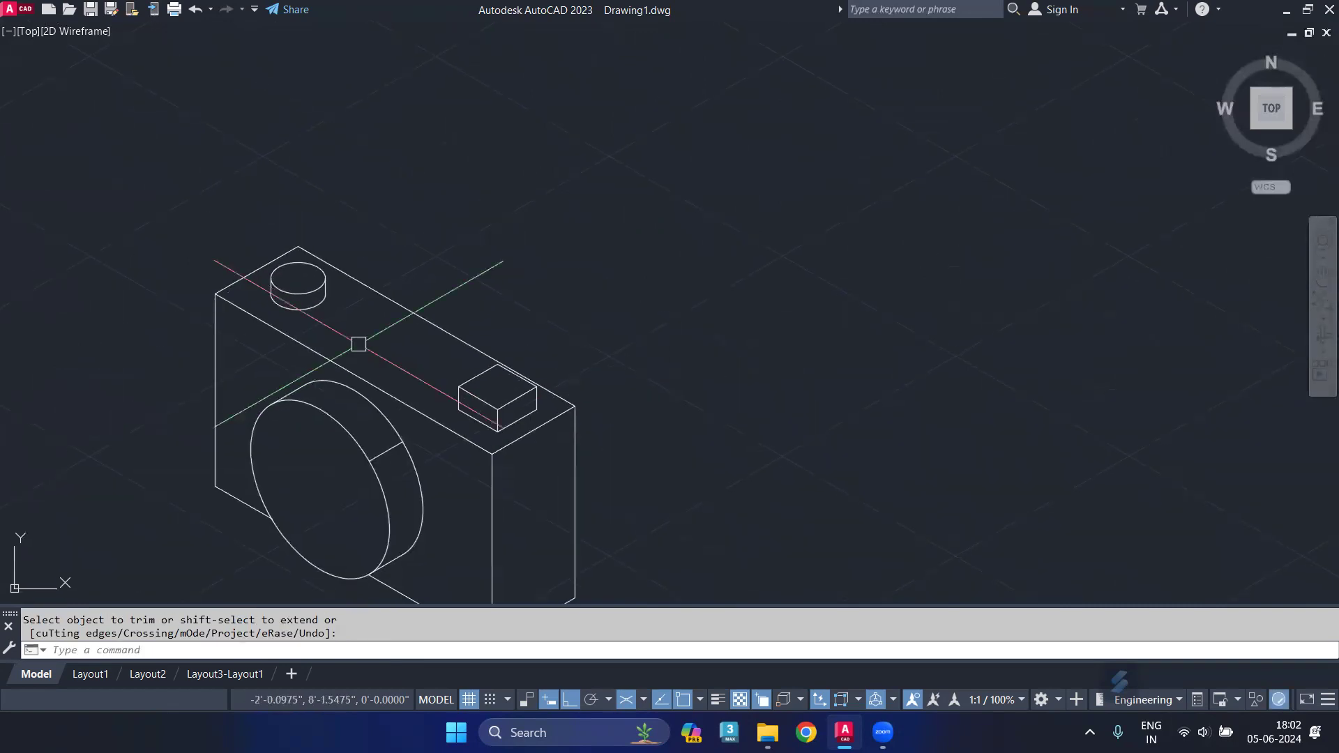
- Draw two parallel 15-unit isometric lines across the camera's top face
type("l")
key("Return")
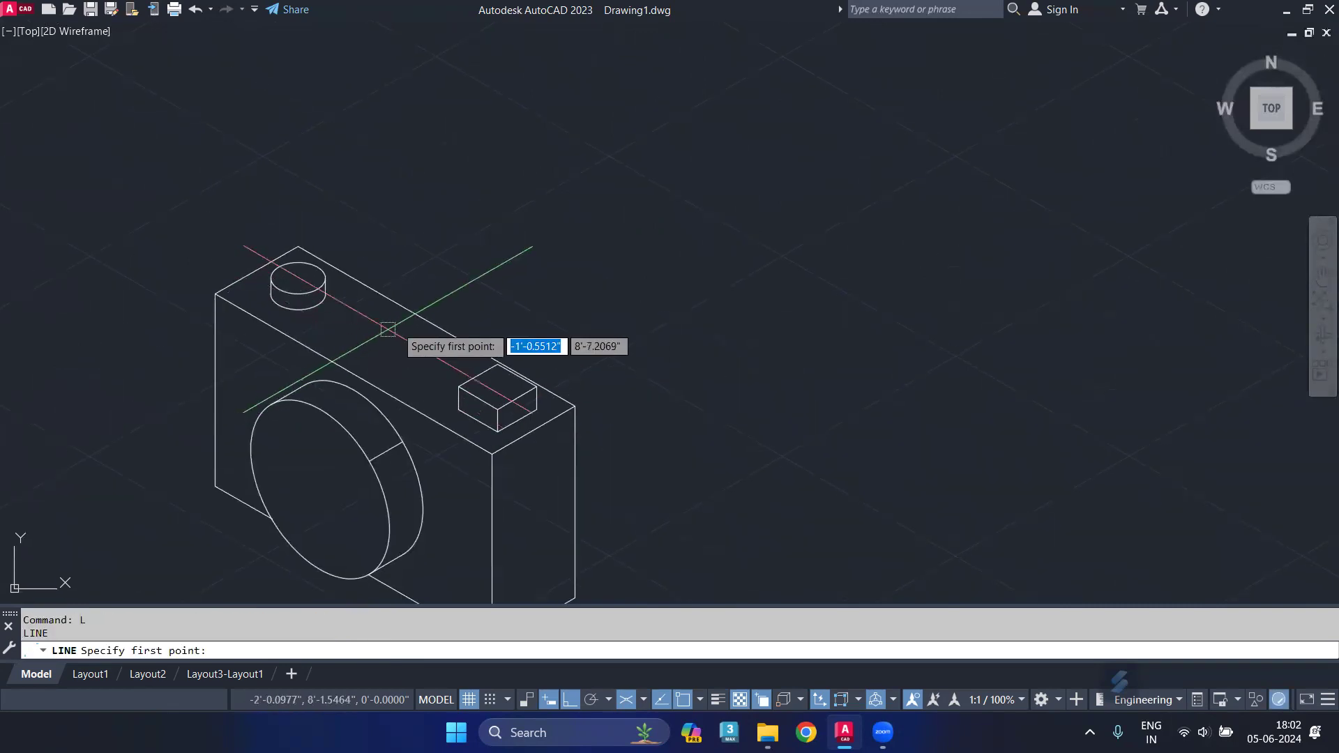
left_click(436, 322)
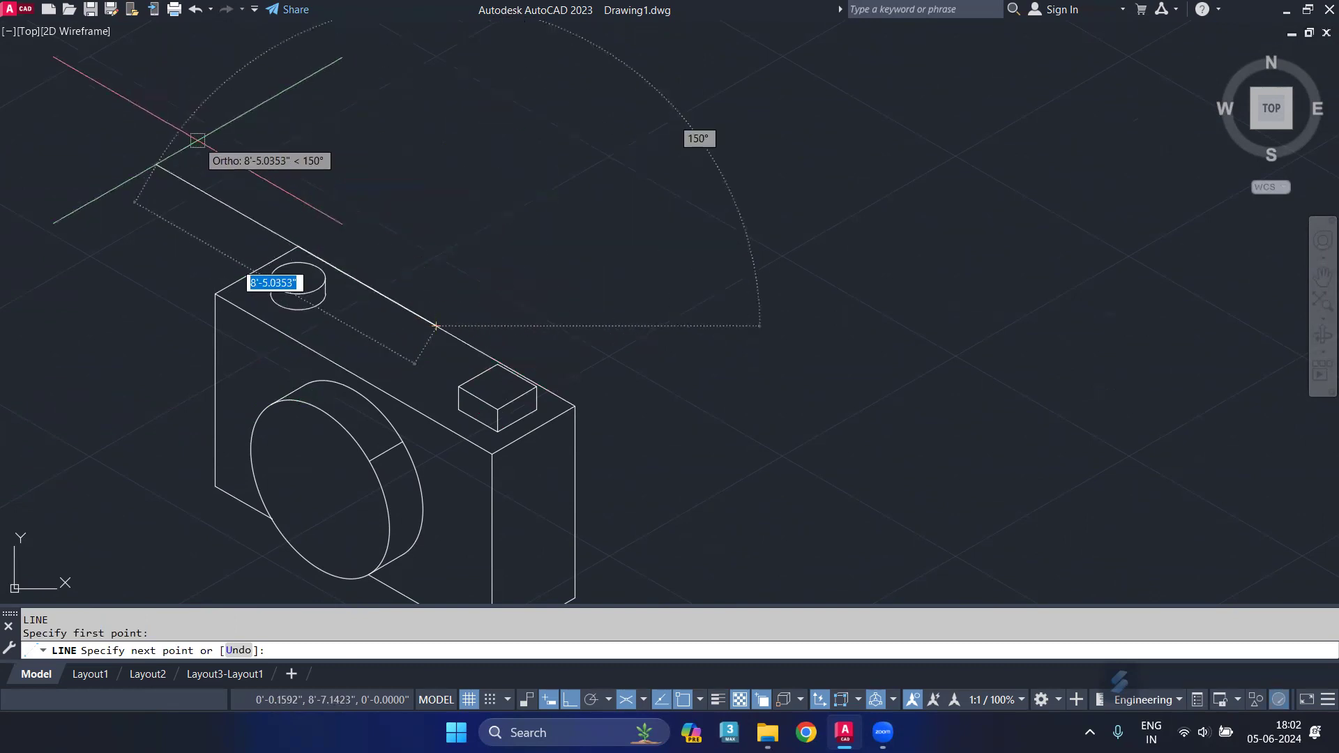
type("3")
key("BackSpace")
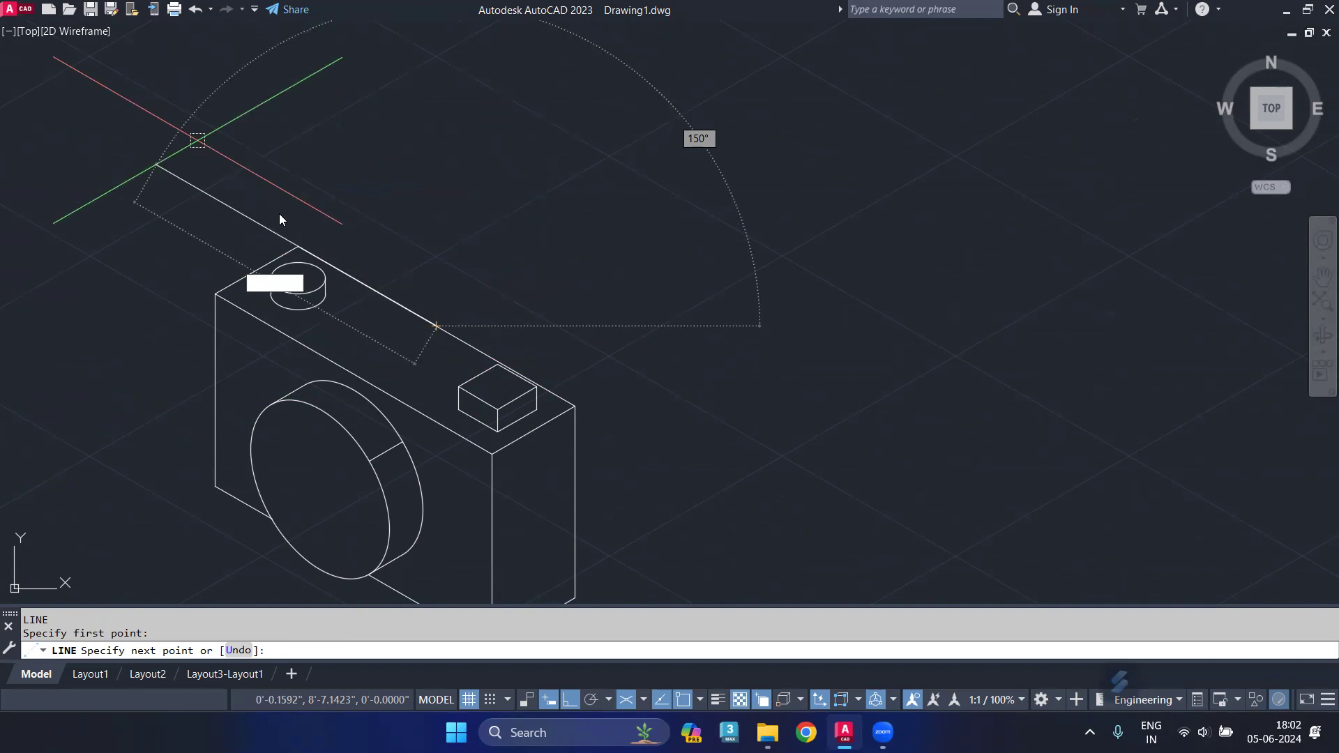
type("156")
key("Return")
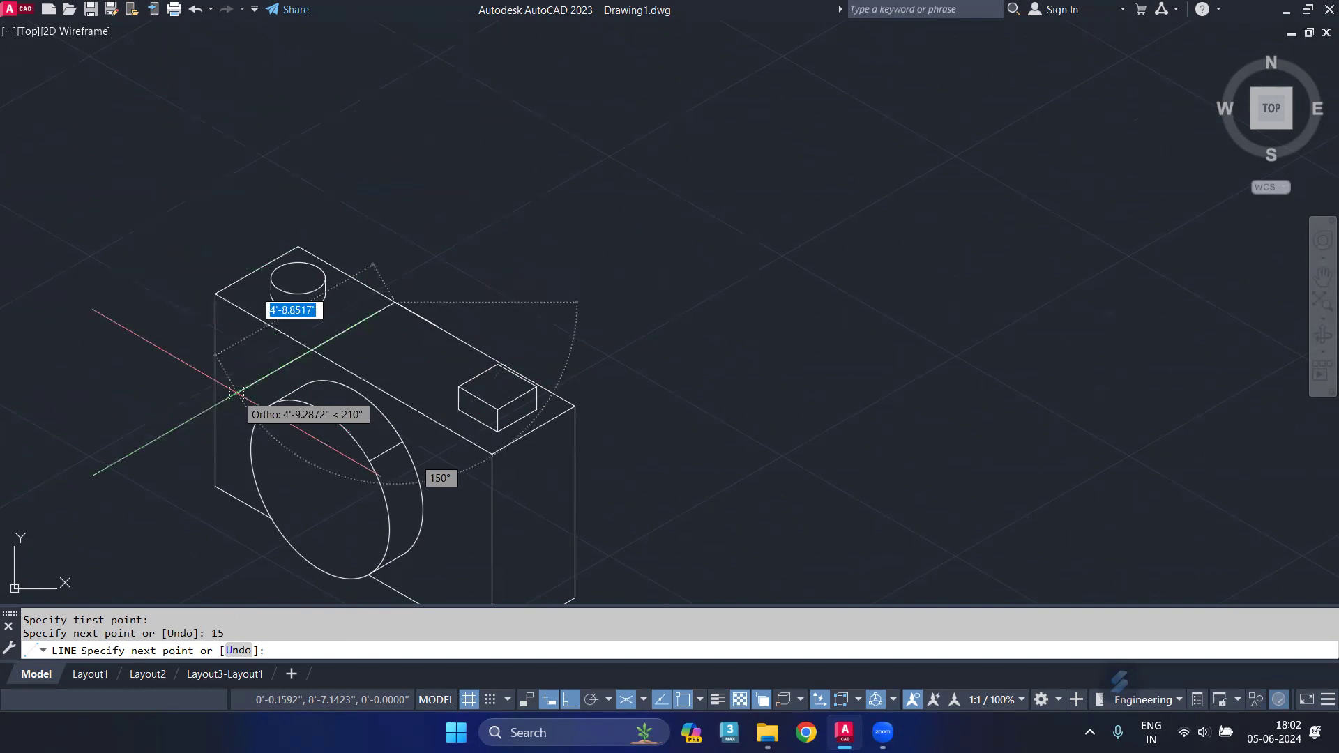
left_click(324, 358)
scroll(286, 352, "up", 2)
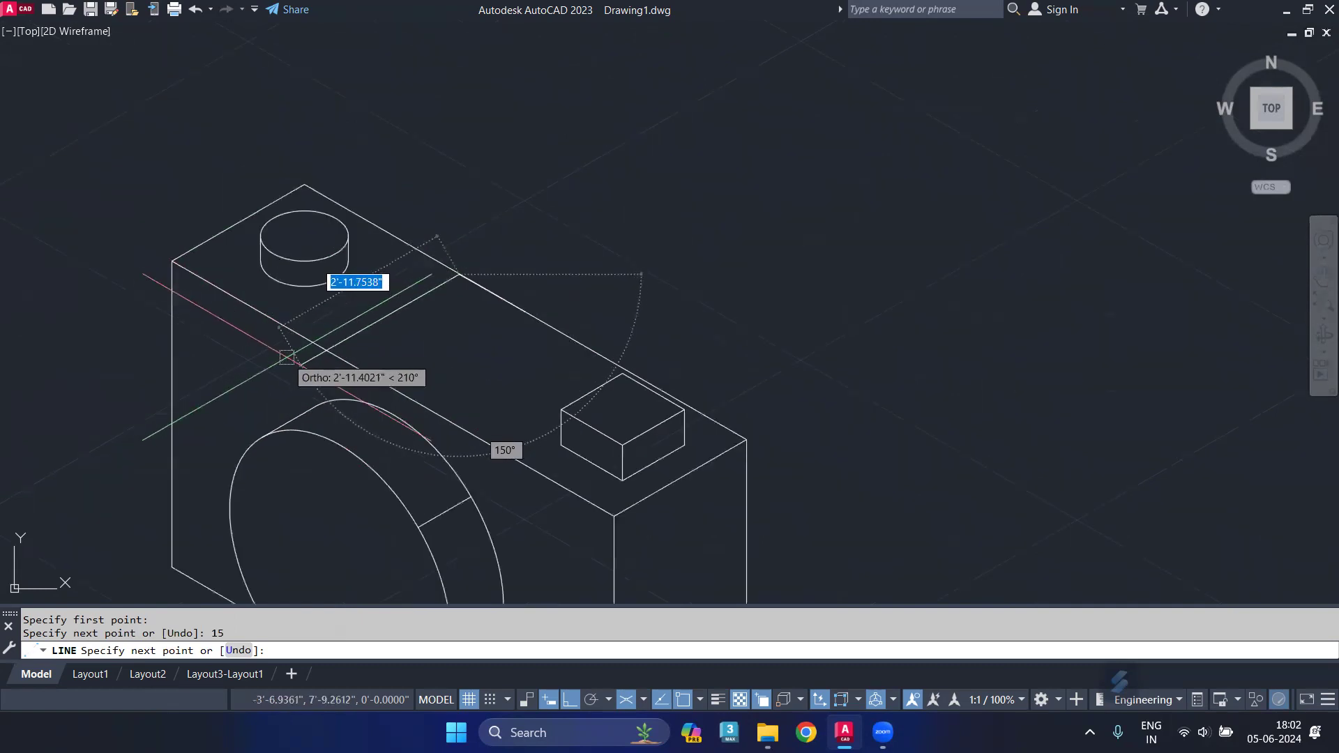
key("Return")
key("Return")
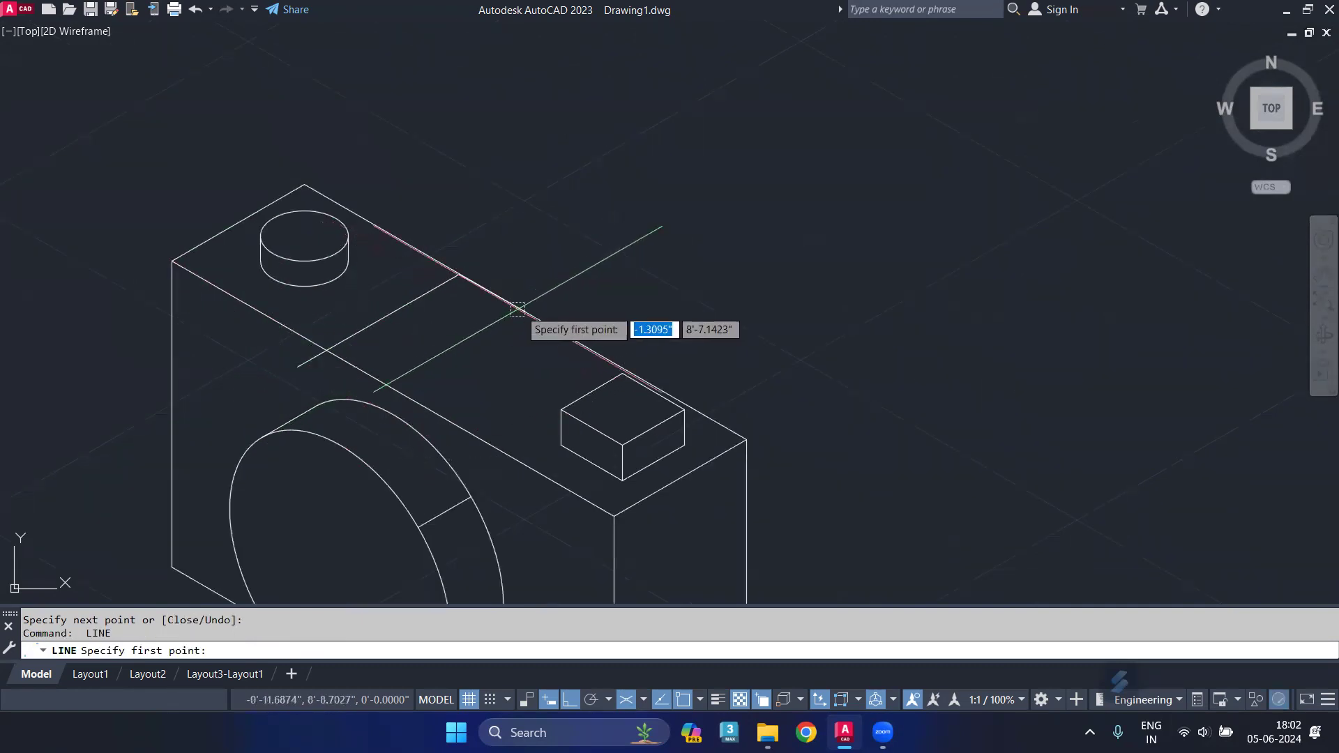
left_click(525, 312)
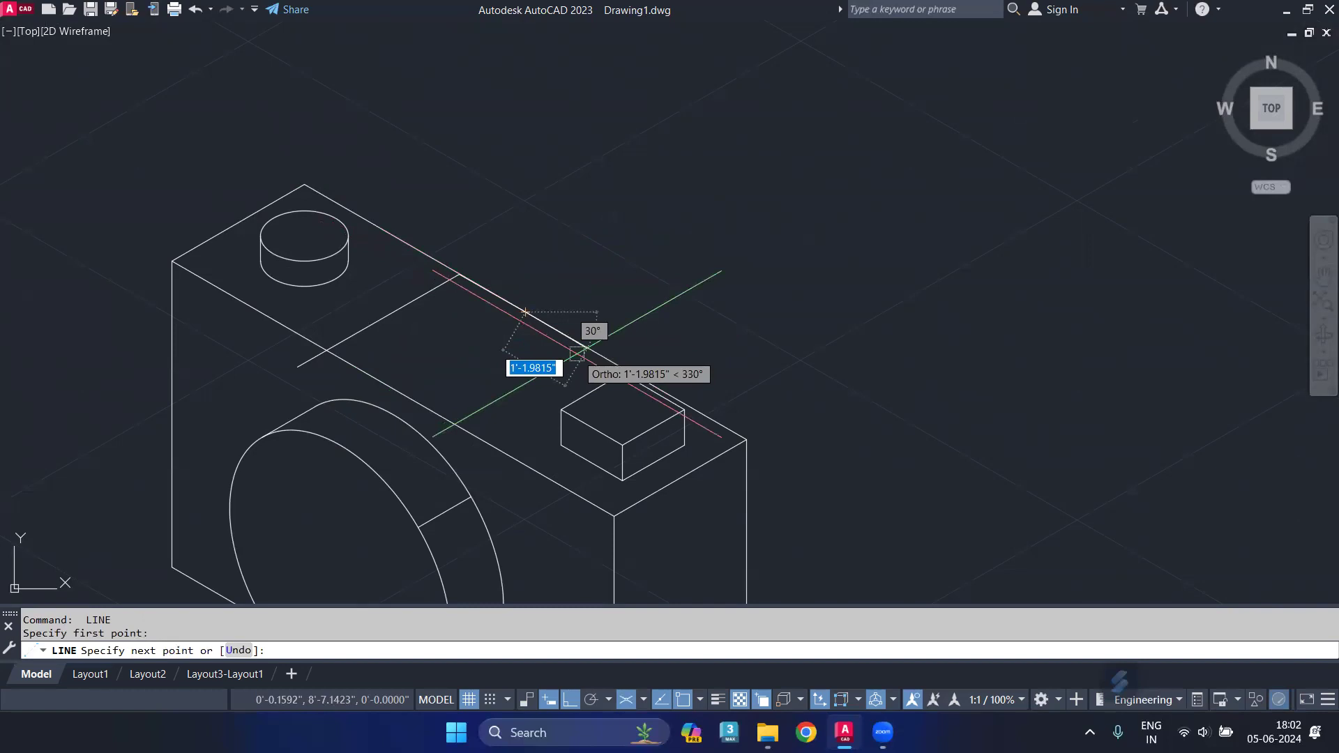
type("15")
key("Return")
- Trim the leftover line stubs near the lens and on the opposite end
key("Return")
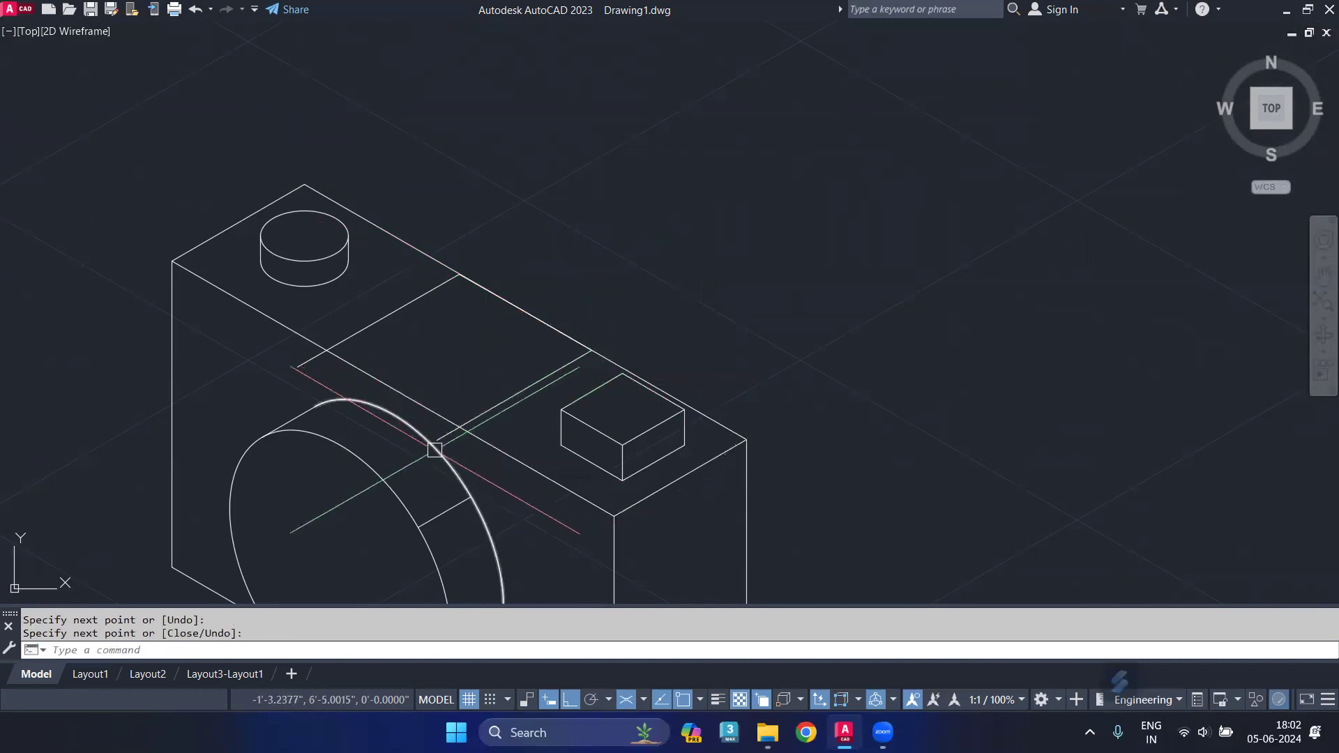
type("tr")
key("Return")
left_click(439, 437)
left_click(292, 364)
key("Return")
middle_click_drag(430, 365, 392, 412)
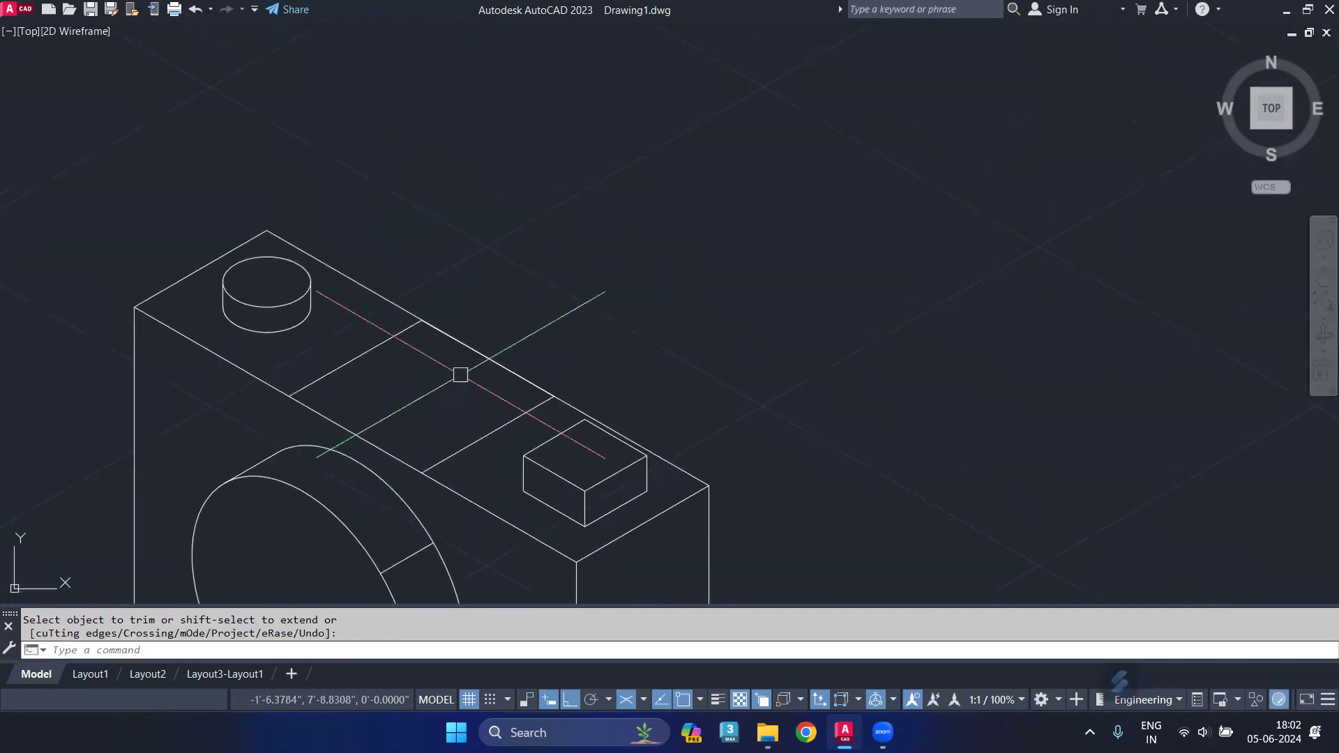
- Draw the hump profile: a 5-unit rise, a 25-unit slanted top, and a sloped return
key("Escape")
type("l")
key("Return")
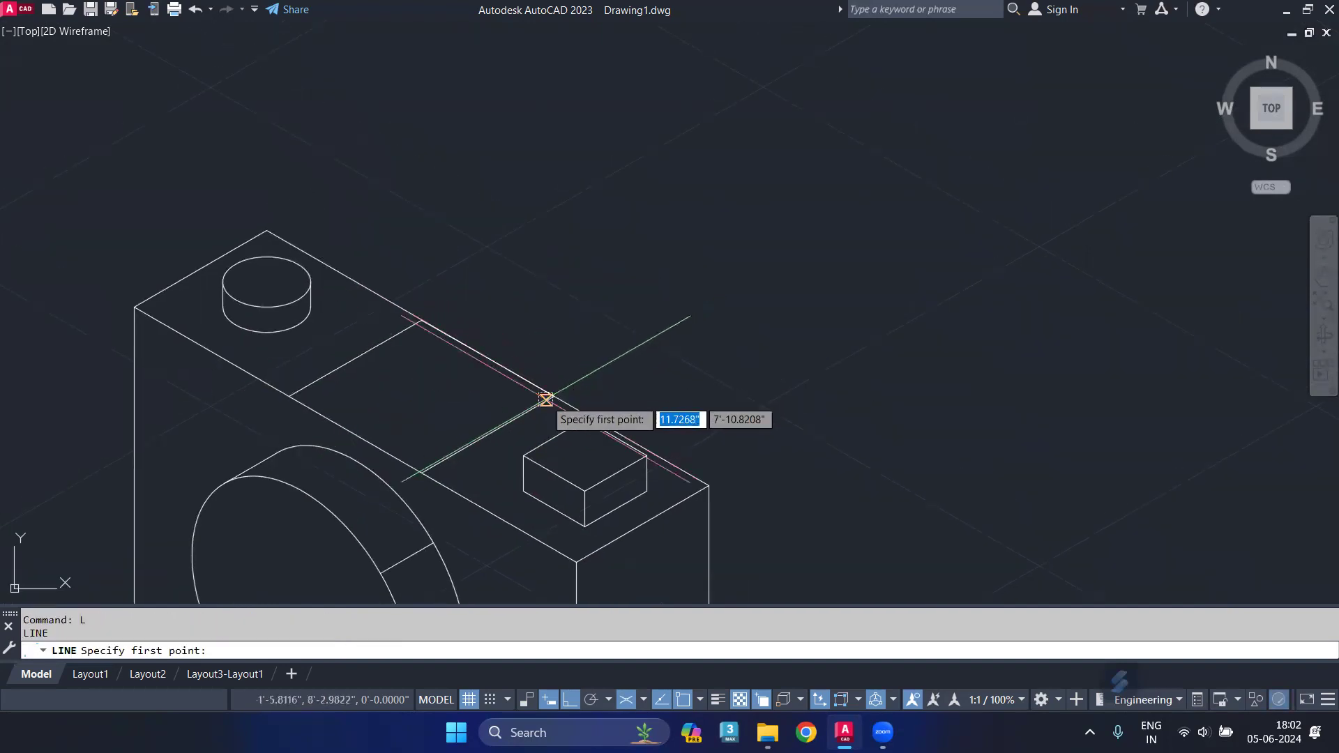
left_click(554, 396)
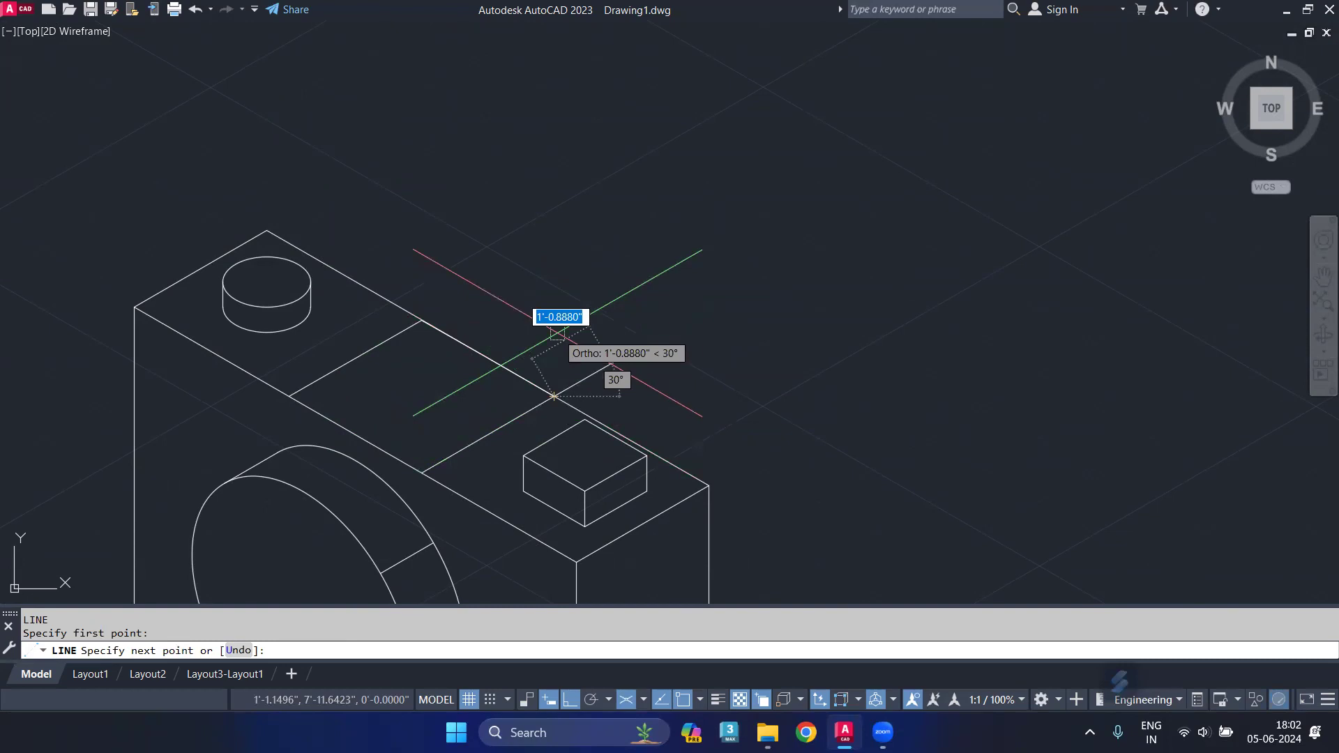
key("F5")
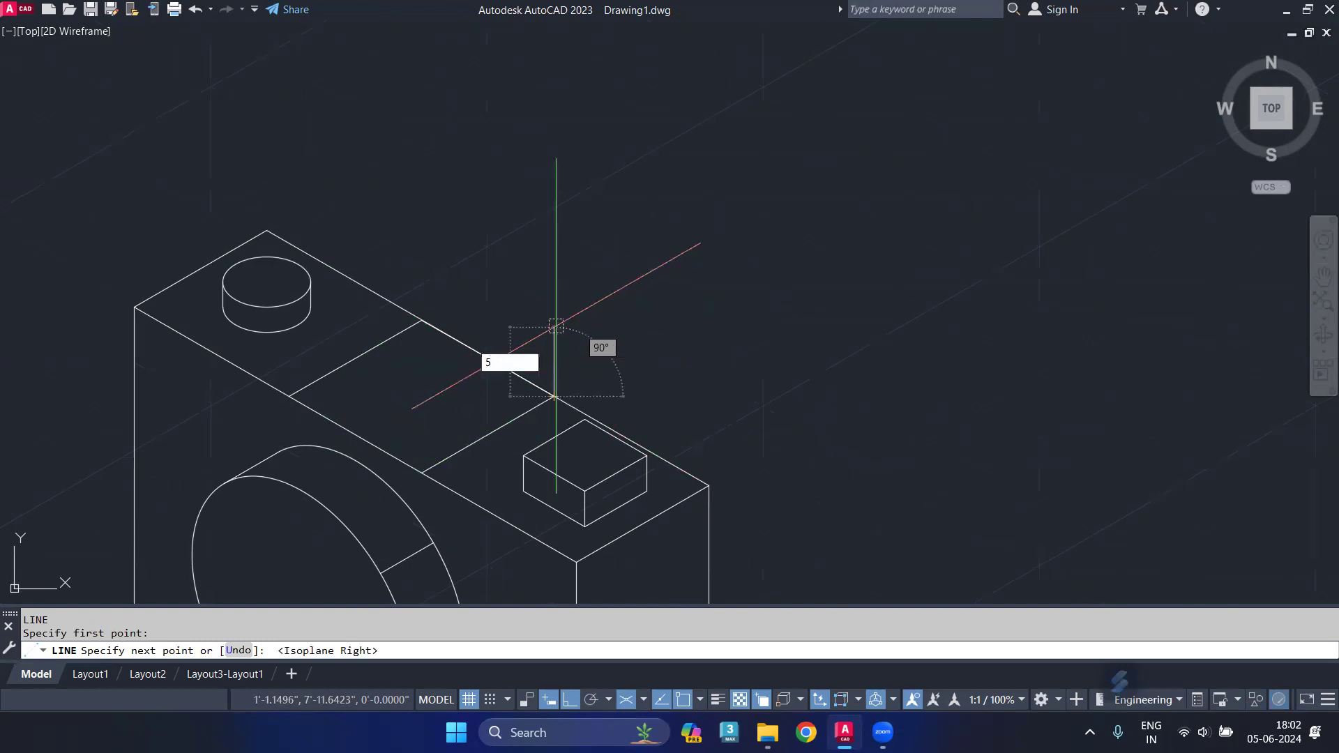
key("Return")
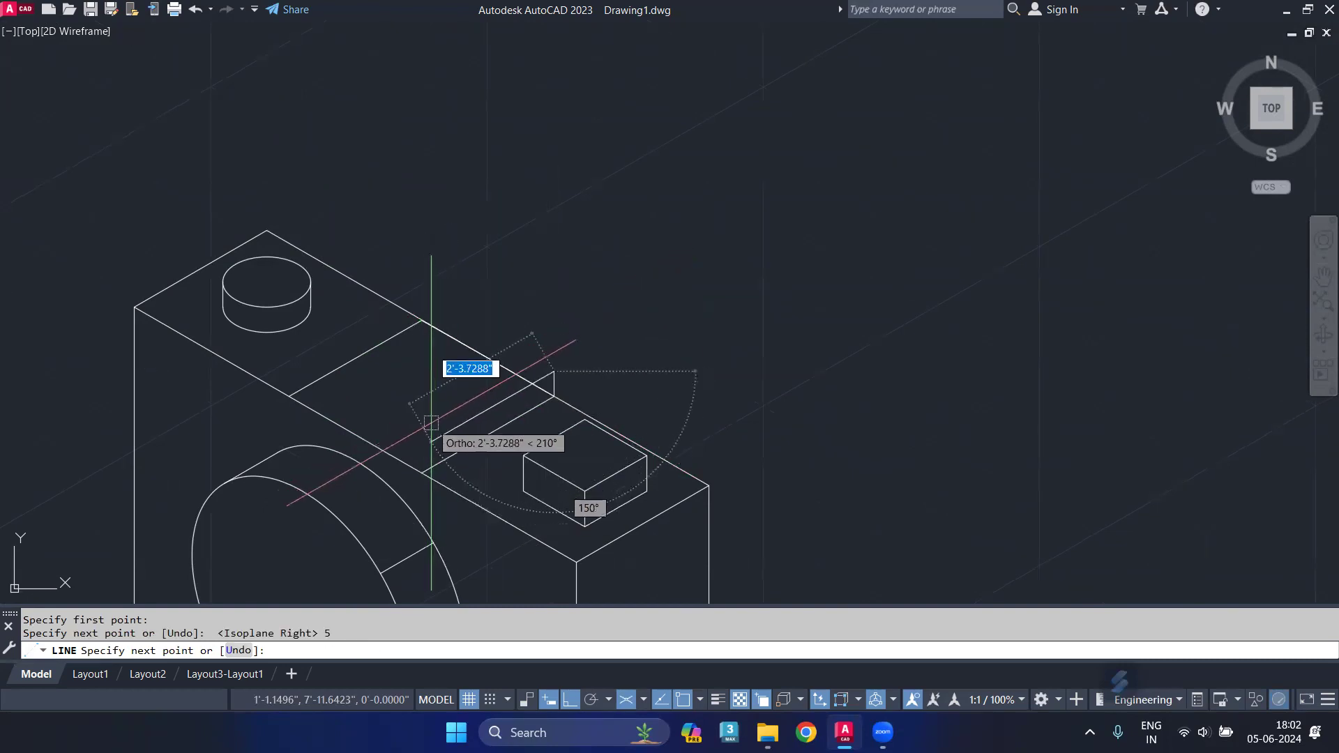
type("25")
key("Return")
left_click(412, 457)
key("Return")
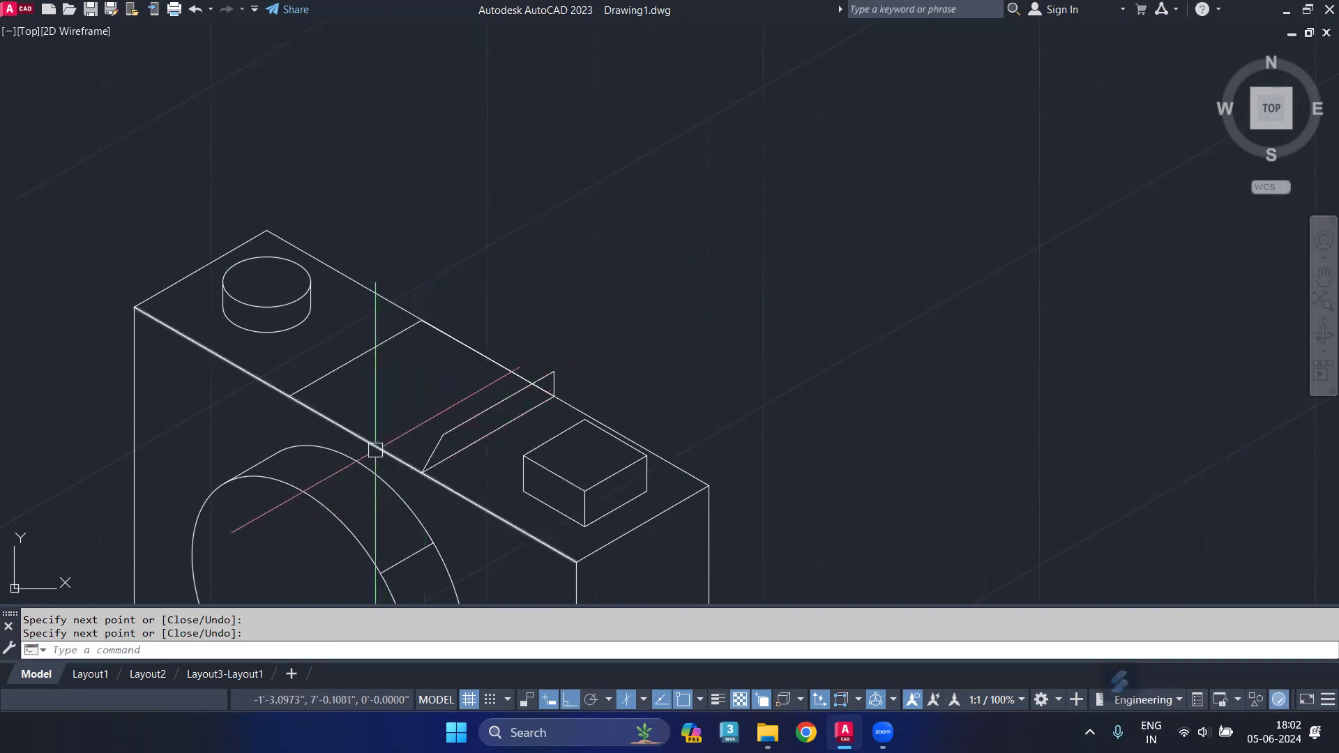
scroll(341, 418, "up", 1)
scroll(332, 417, "up", 1)
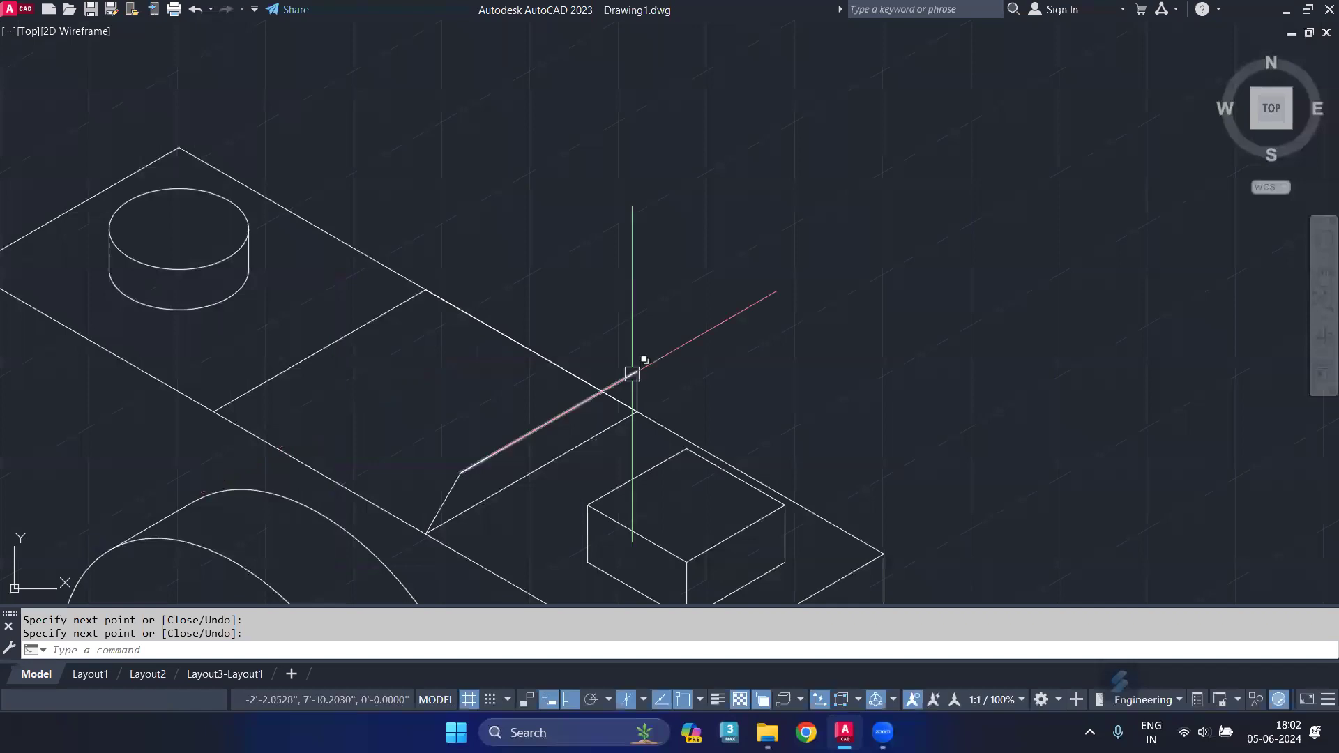
- Copy the three-line hump profile to the hump's far side
key("Escape")
left_click(646, 356)
left_click(621, 389)
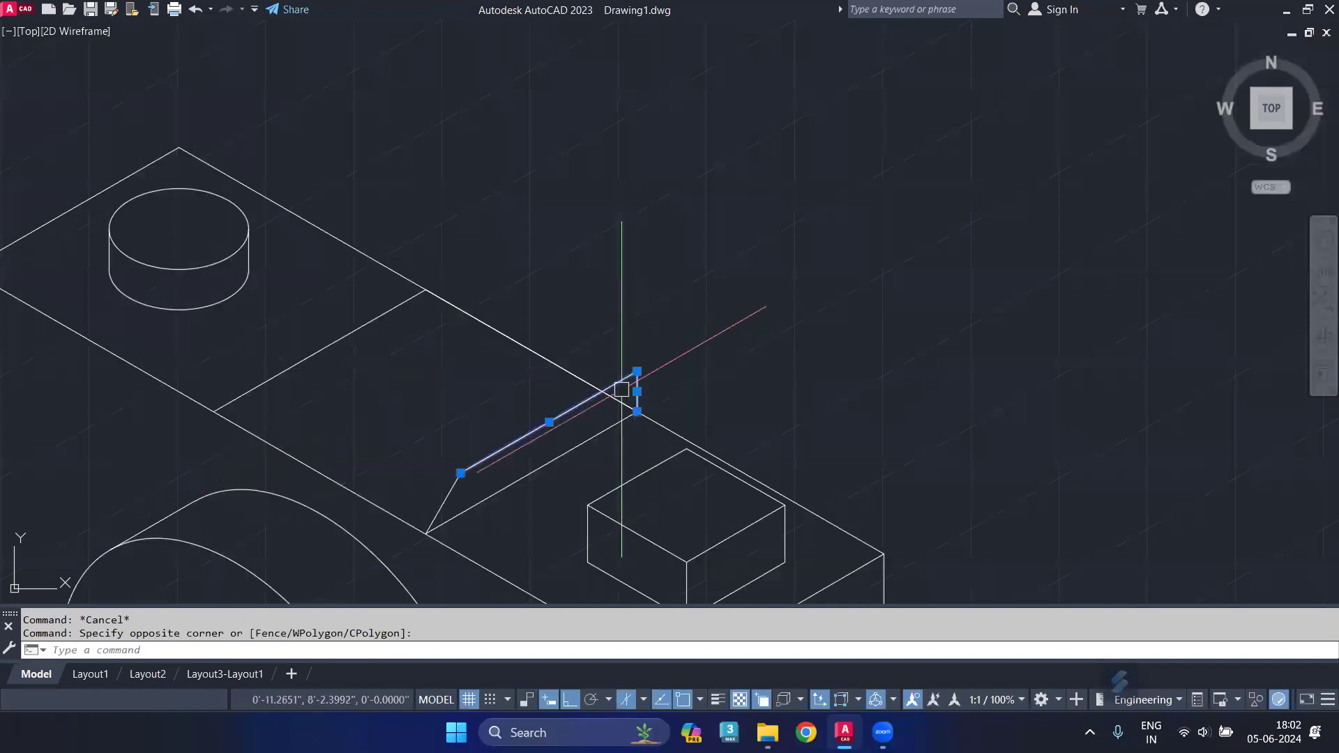
left_click(439, 508)
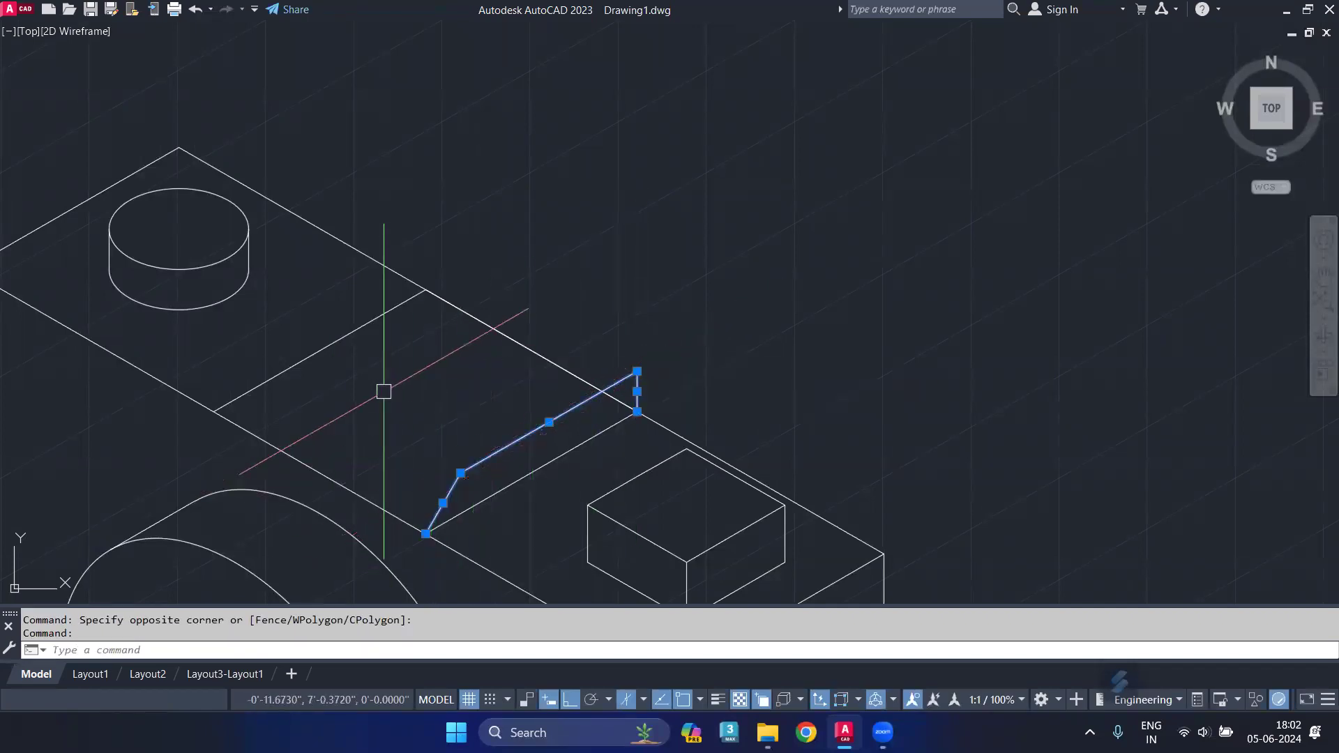
type("co")
key("Return")
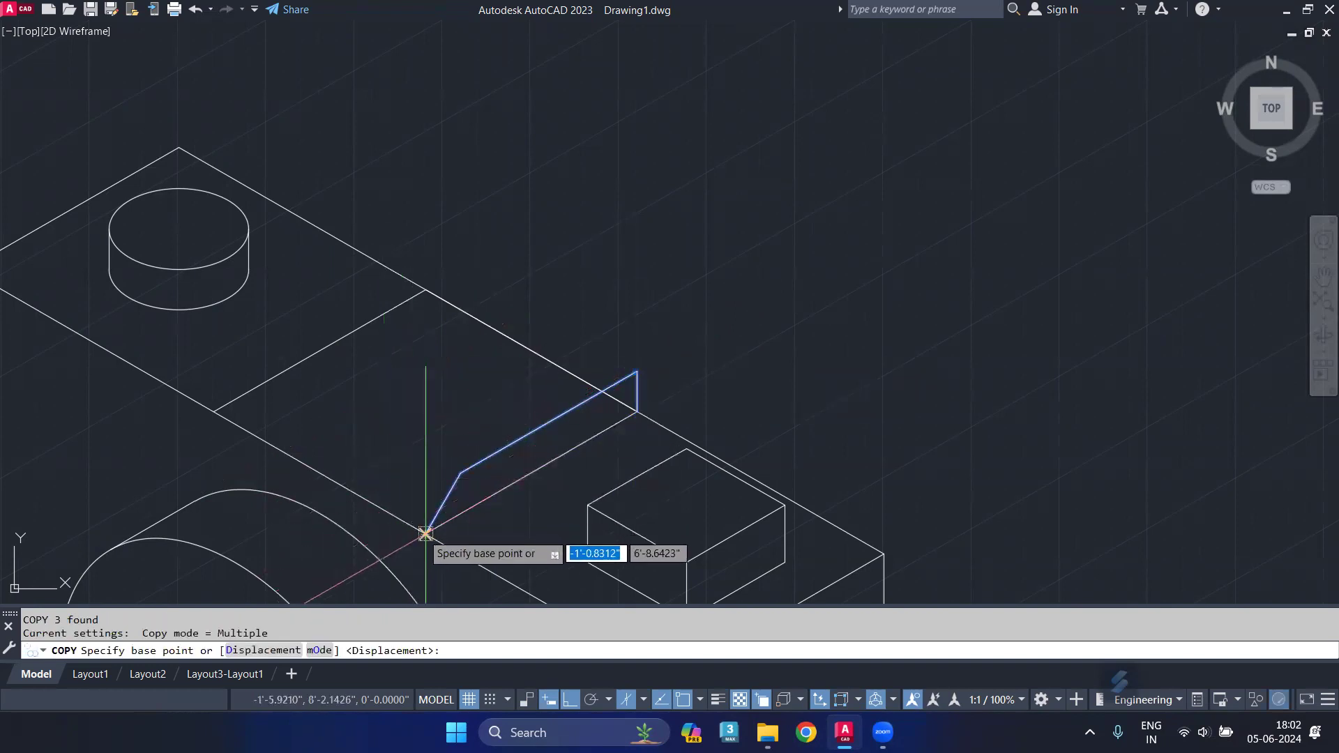
left_click(426, 533)
left_click(214, 412)
key("Return")
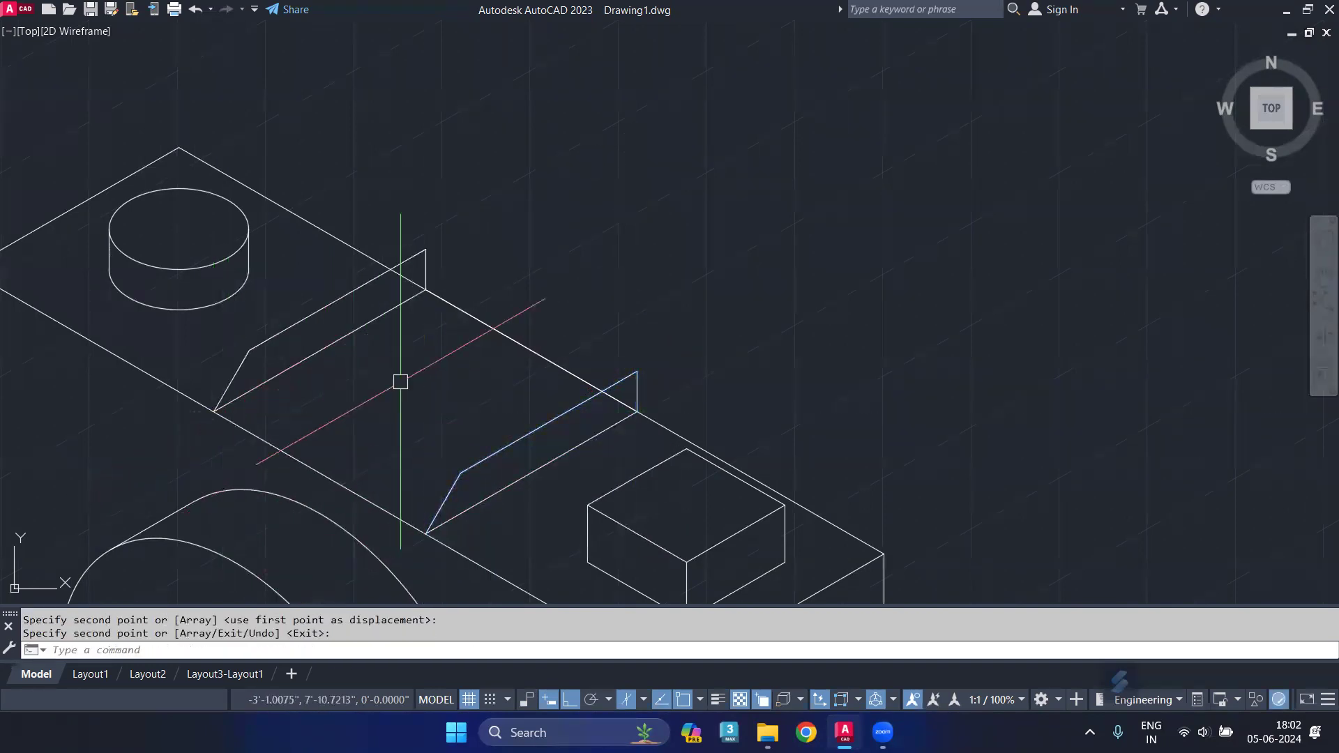
- Connect the matching bottom and top corners of the two profiles with lines
type("l")
key("Return")
left_click(249, 350)
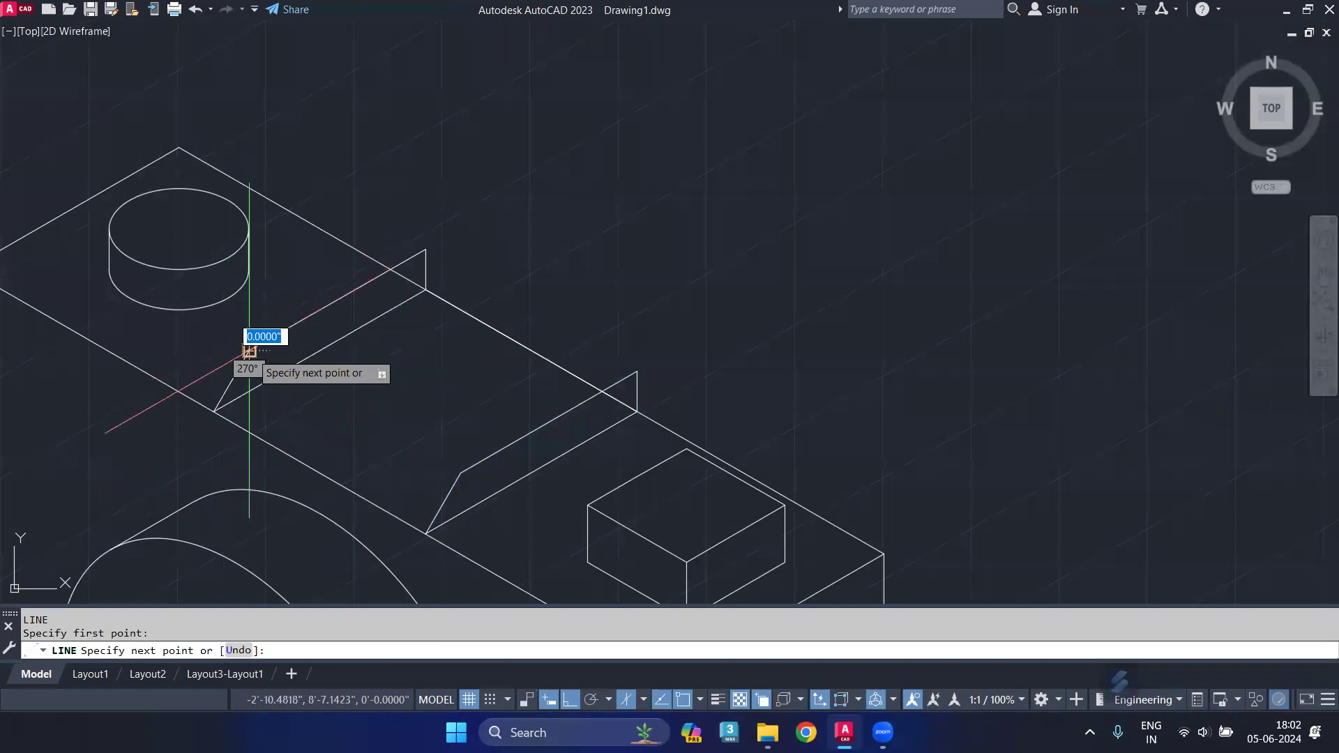
left_click(459, 473)
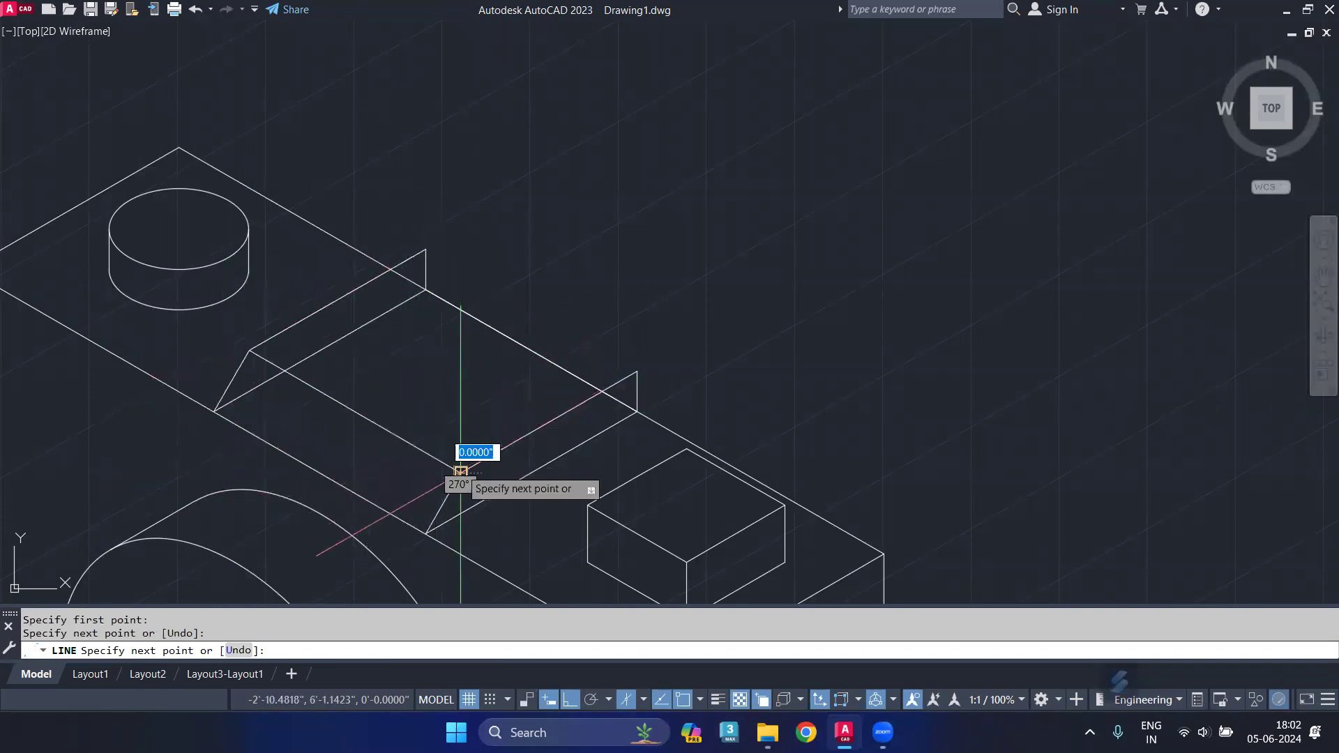
key("Return")
key("Return")
left_click(425, 249)
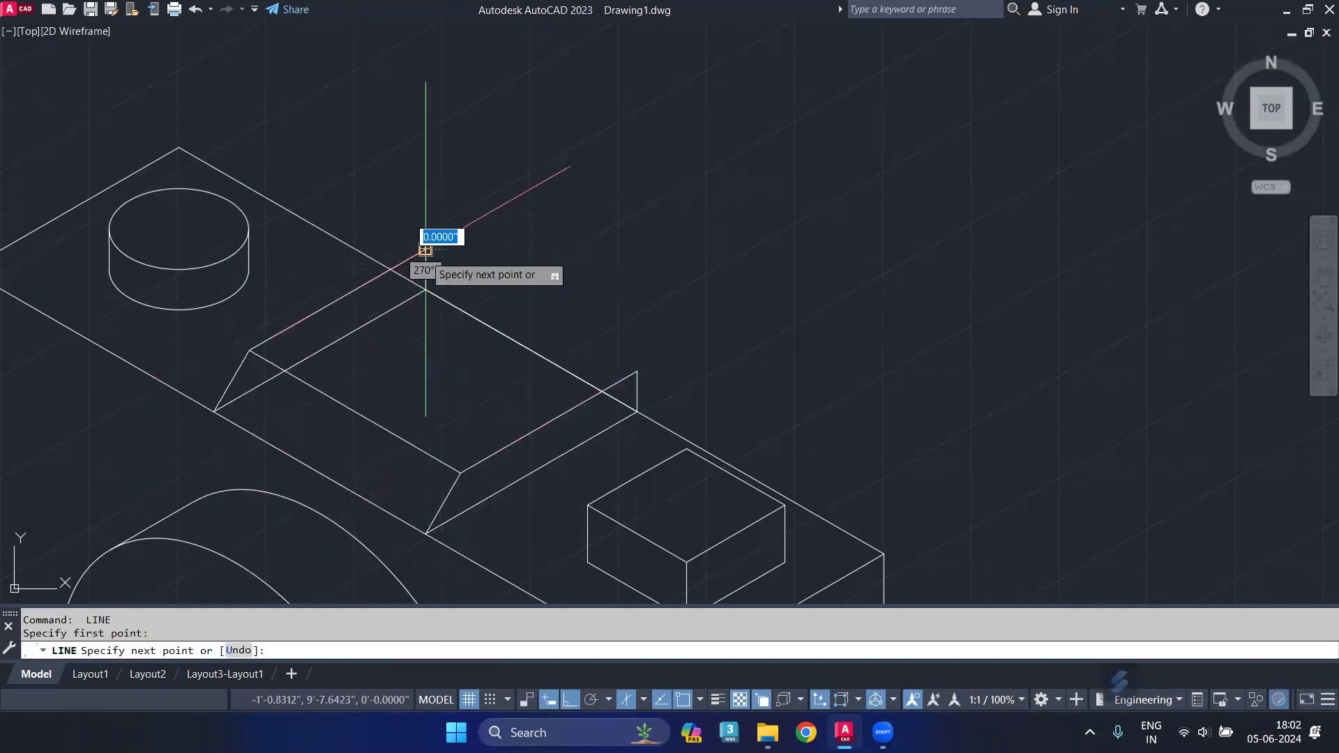
left_click(637, 370)
key("Return")
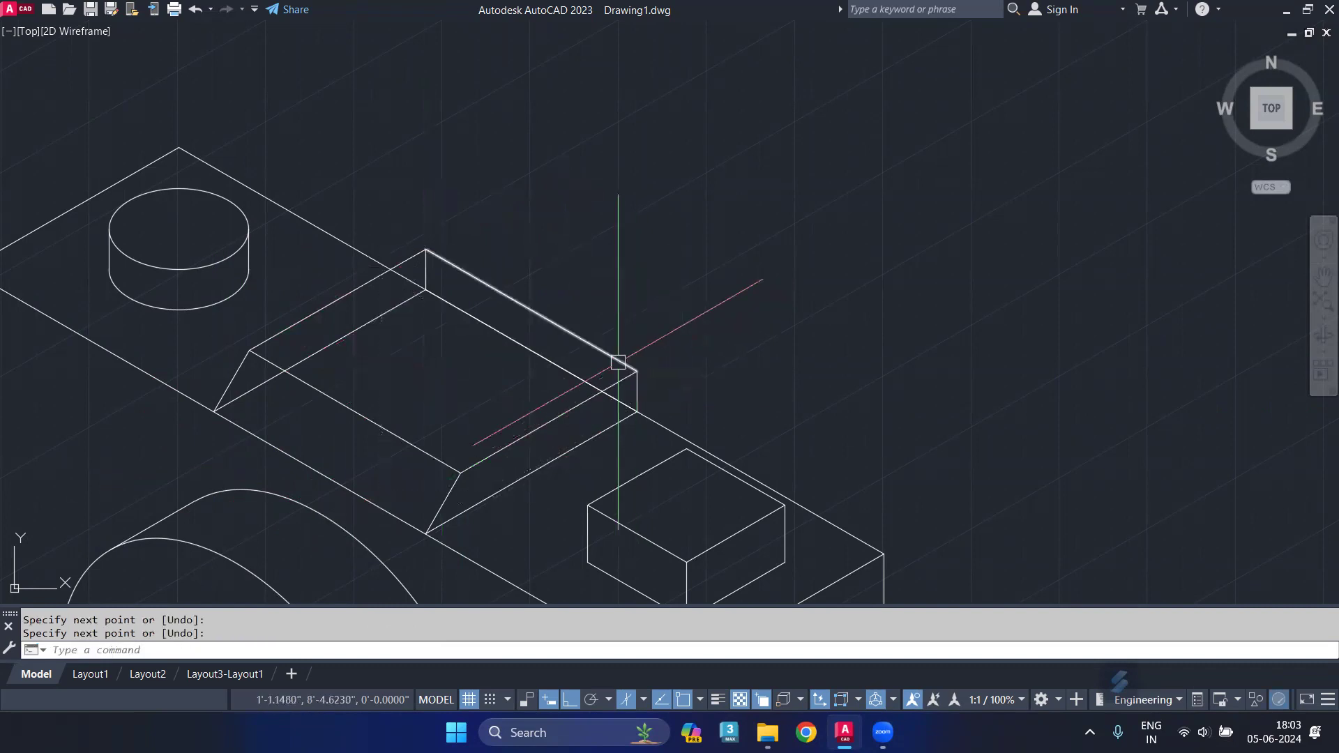
key("t")
key("r")
key("Return")
- Trim the hidden edges inside and beneath the viewfinder hump
left_click(458, 300)
key("Escape")
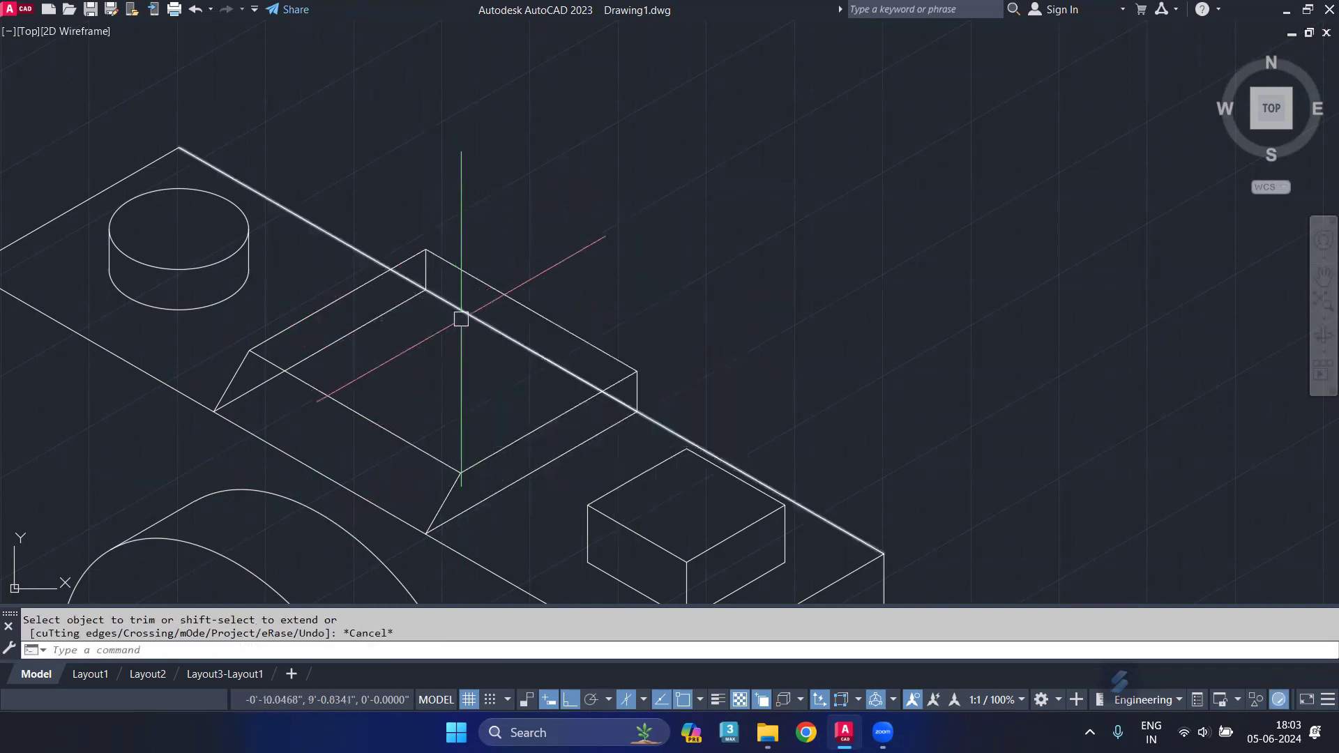
key("Return")
left_click(503, 340)
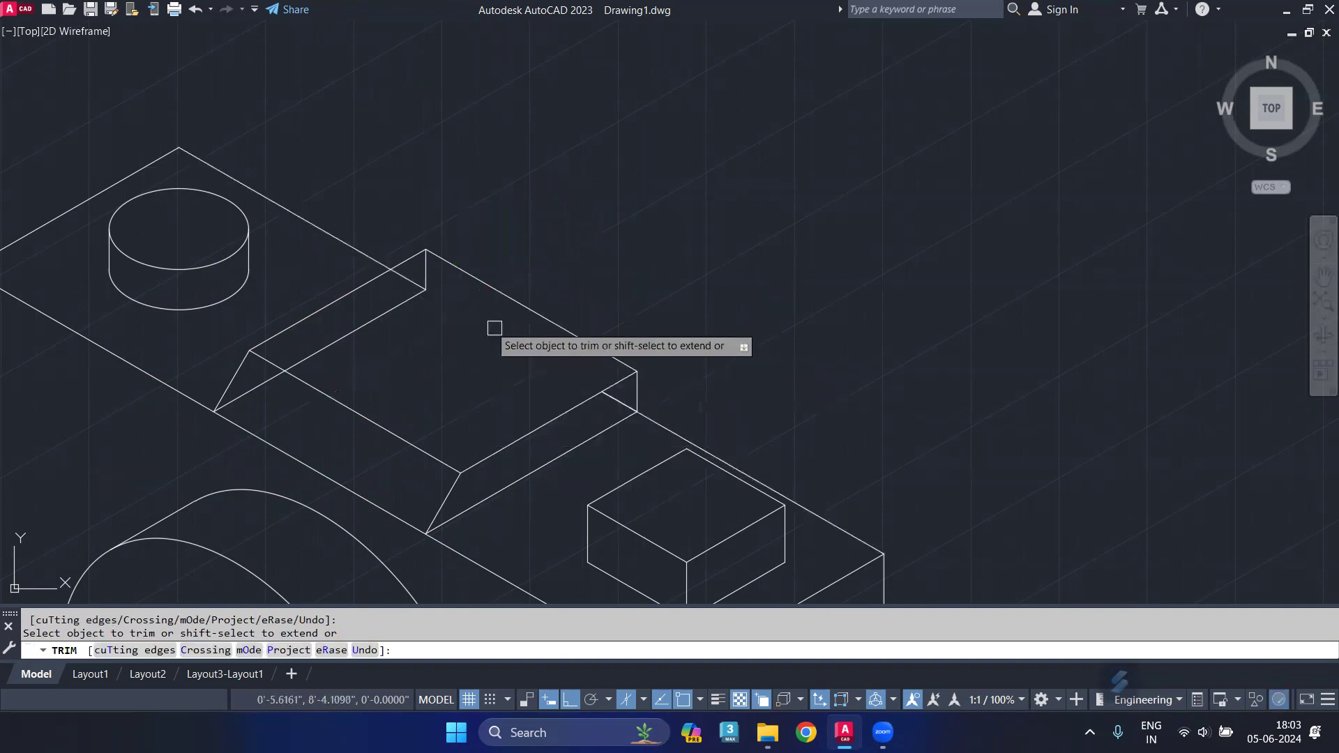
left_click(430, 278)
key("Return")
left_click(418, 284)
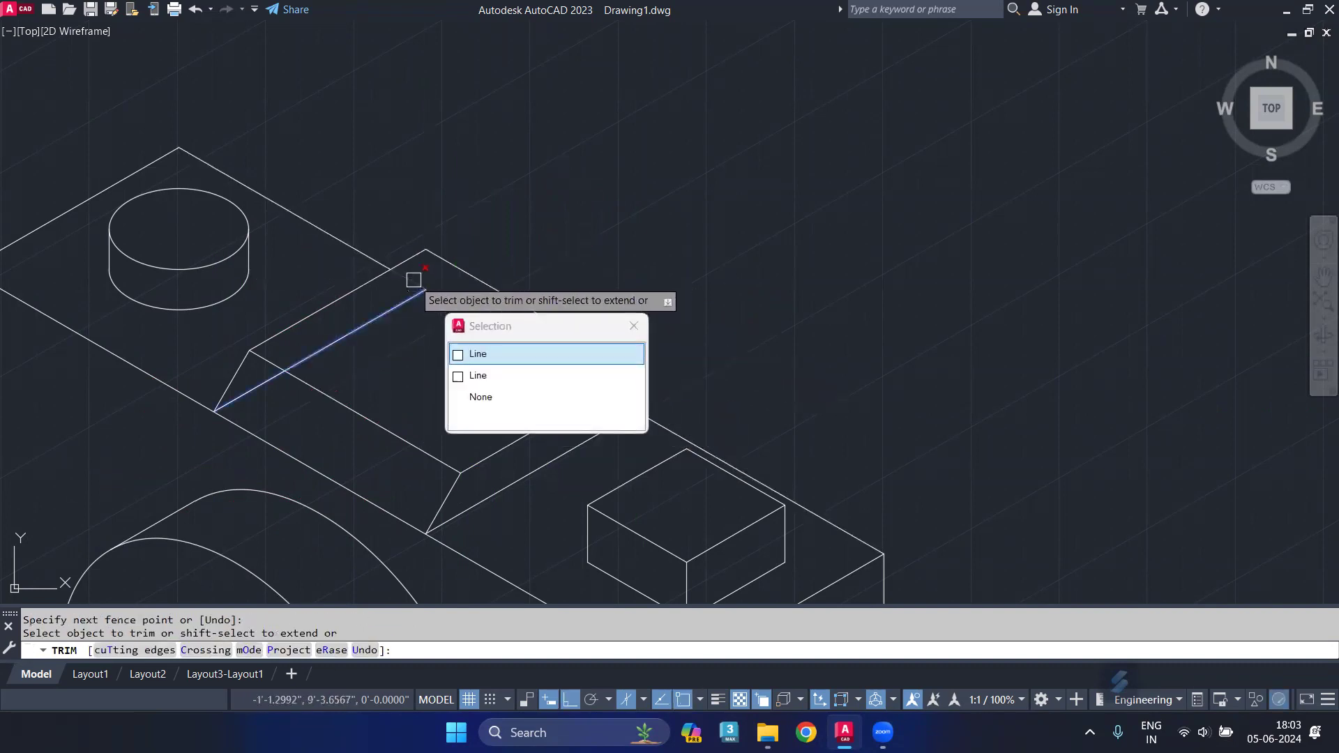
left_click(383, 308)
left_click(265, 383)
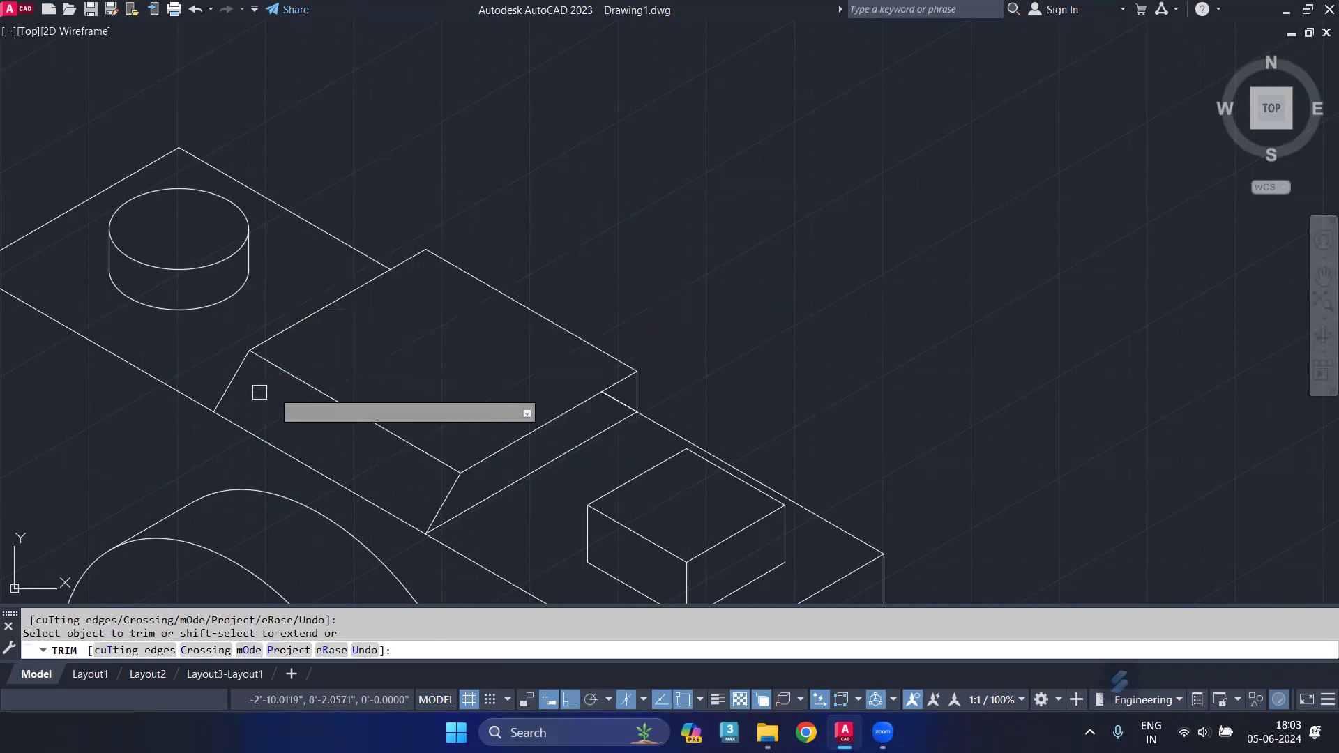
scroll(619, 403, "up", 3)
scroll(613, 401, "up", 2)
scroll(613, 402, "down", 2)
- Switch the grid off with F7 and pan to centre the finished camera drawing
scroll(678, 361, "down", 2)
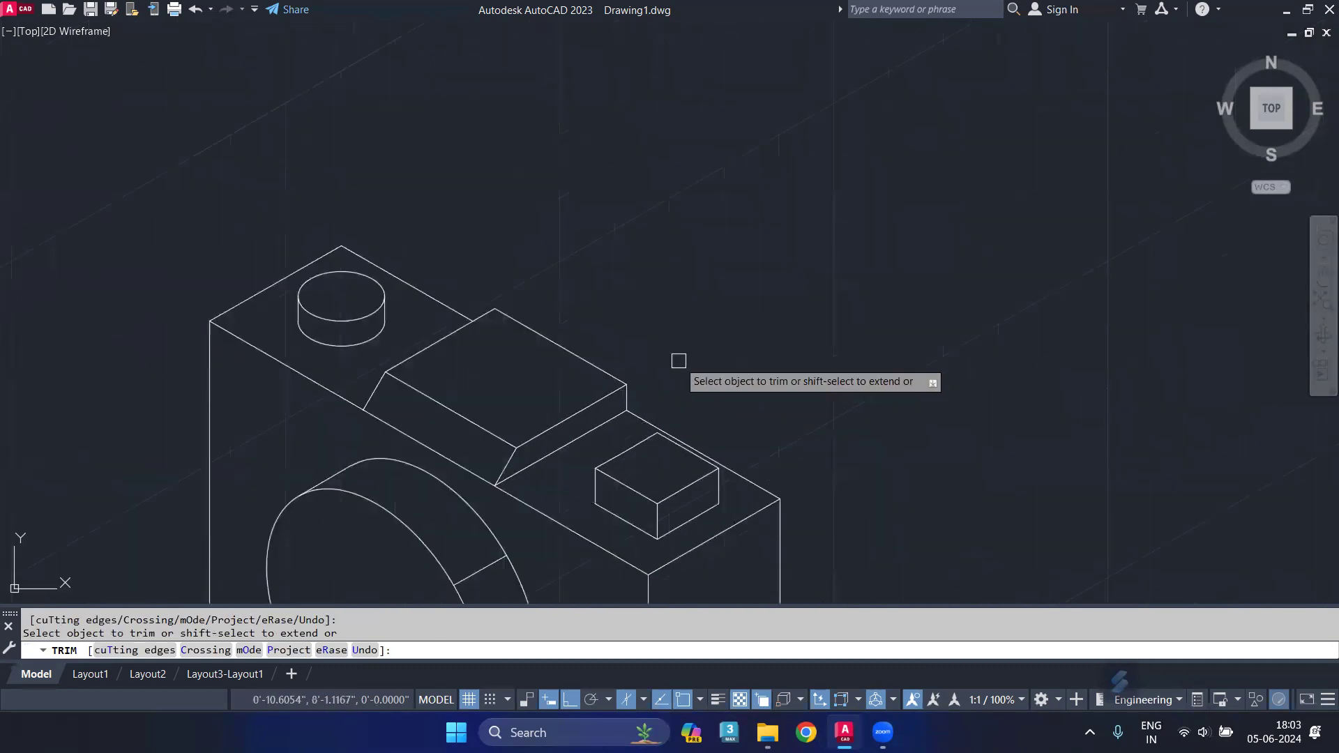
key("Escape")
scroll(673, 358, "down", 3)
middle_click_drag(672, 358, 653, 323)
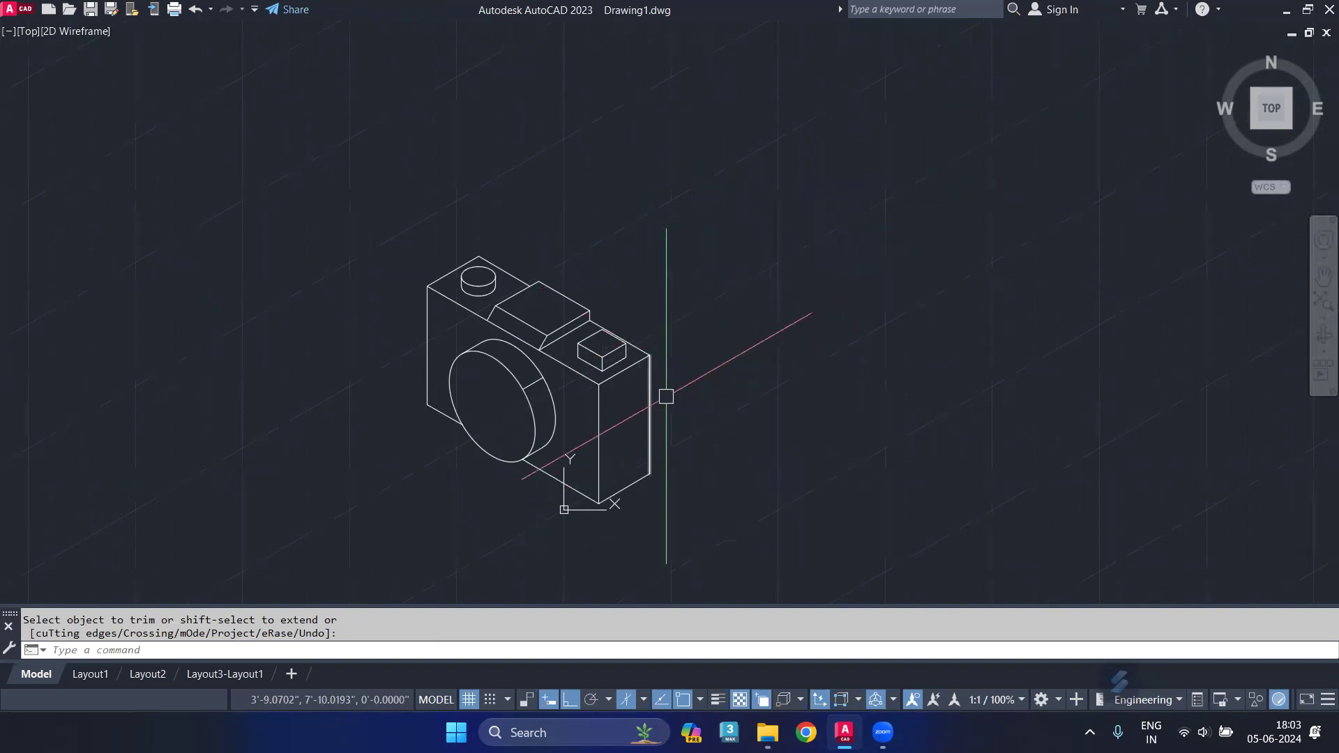
middle_click_drag(714, 402, 727, 384)
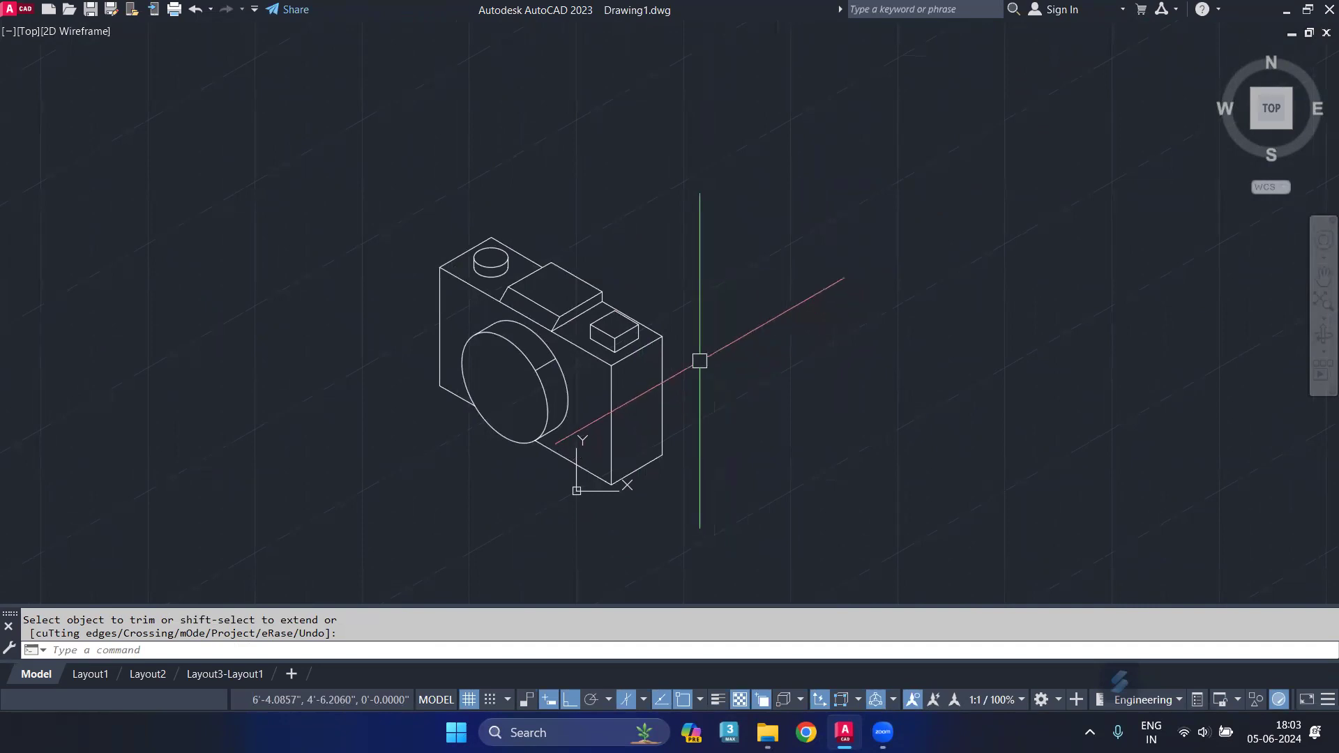
middle_click_drag(577, 446, 568, 368)
key("F7")
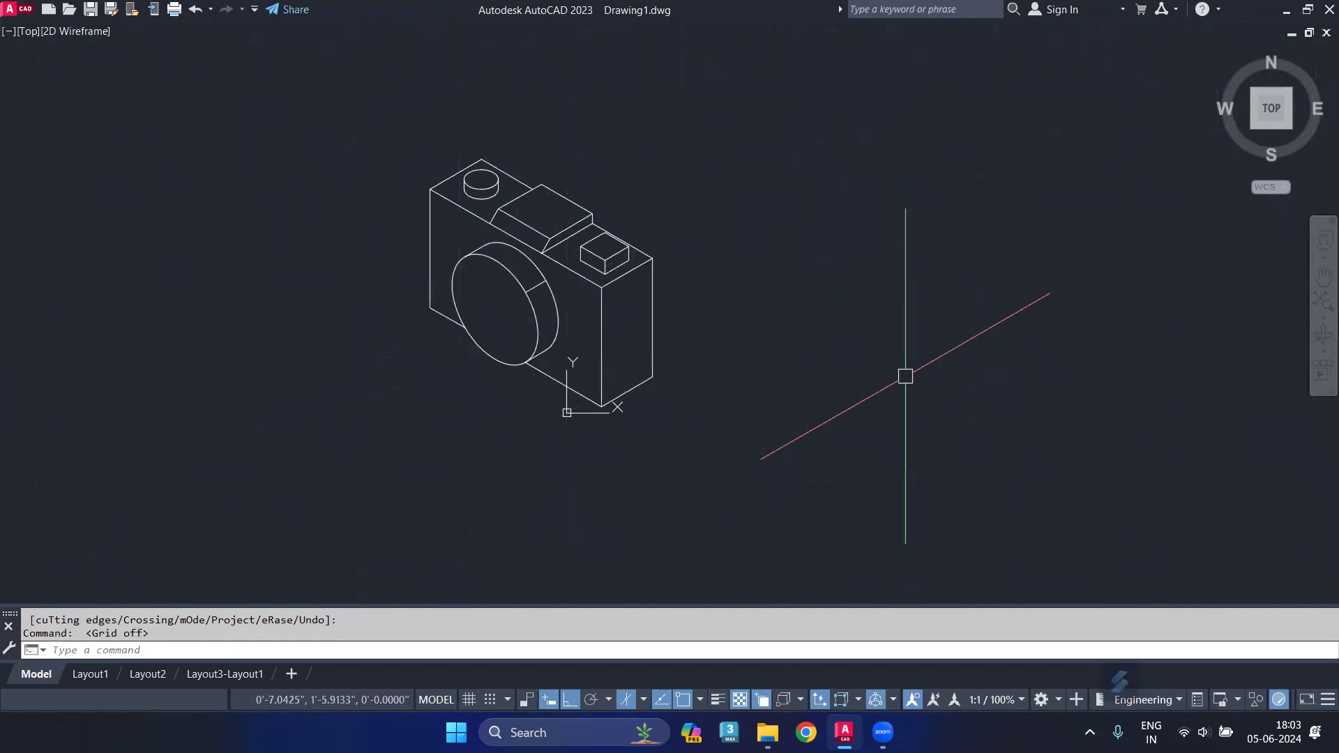
middle_click_drag(698, 349, 738, 380)
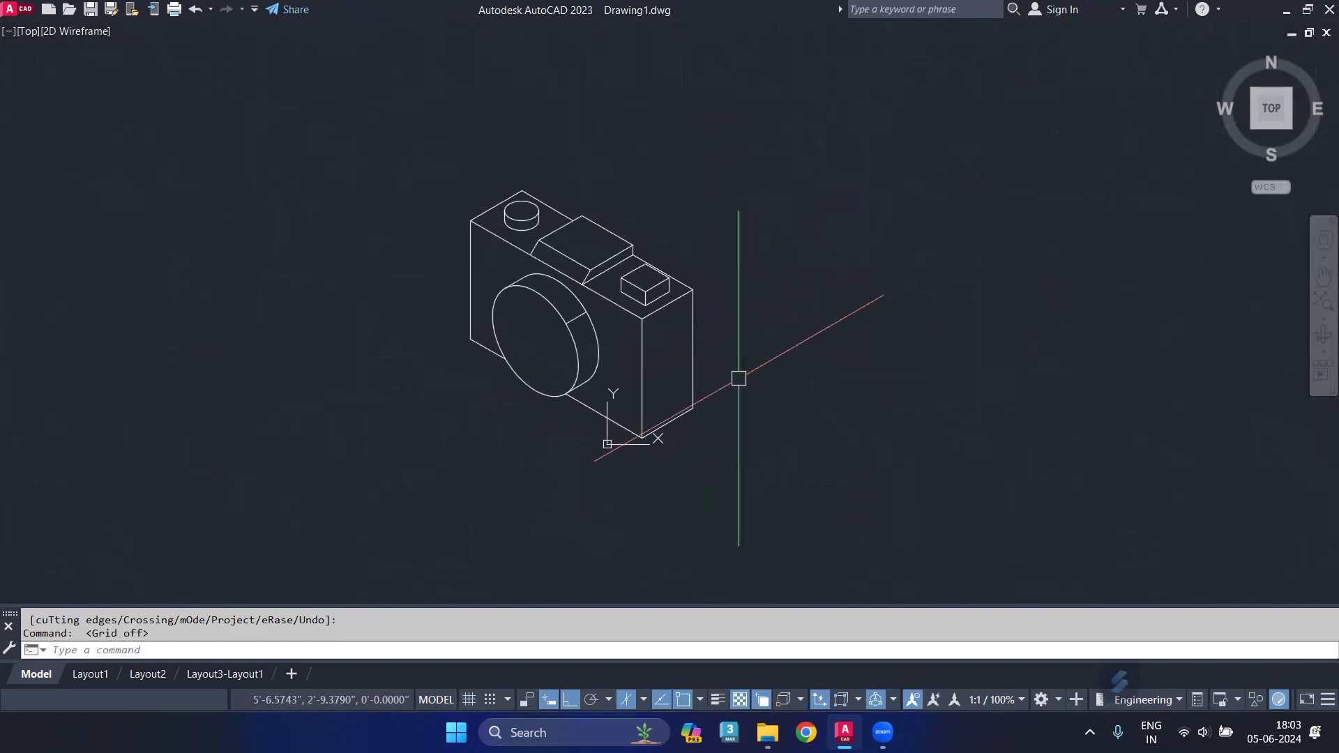